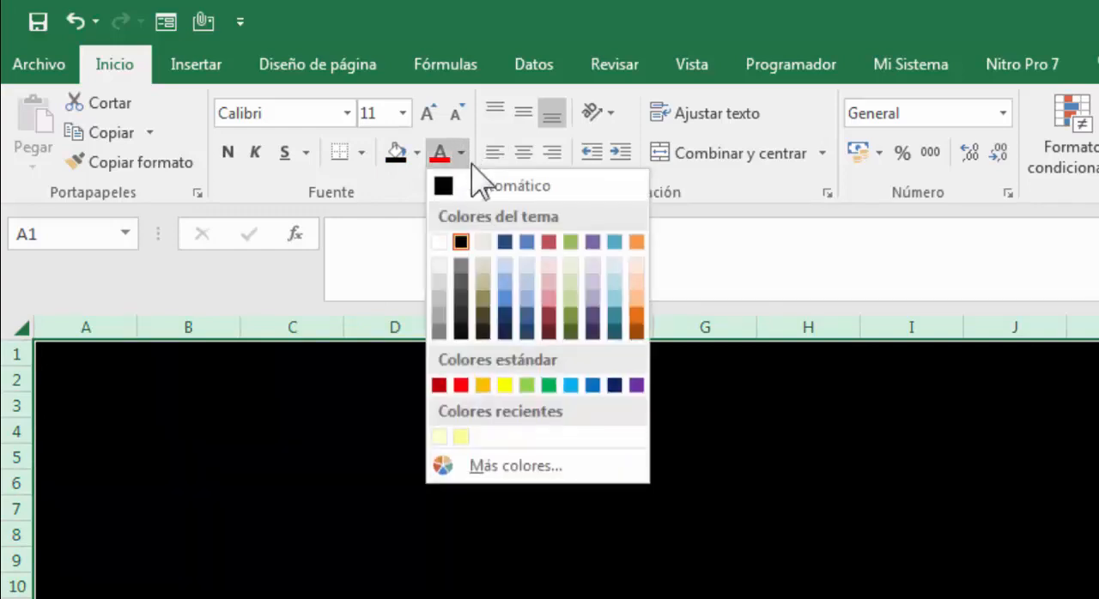
- Set the font colour of all the sheet's cells to Canela, Fondo 2
{"action": "left_click", "coordinate": [484, 242]}
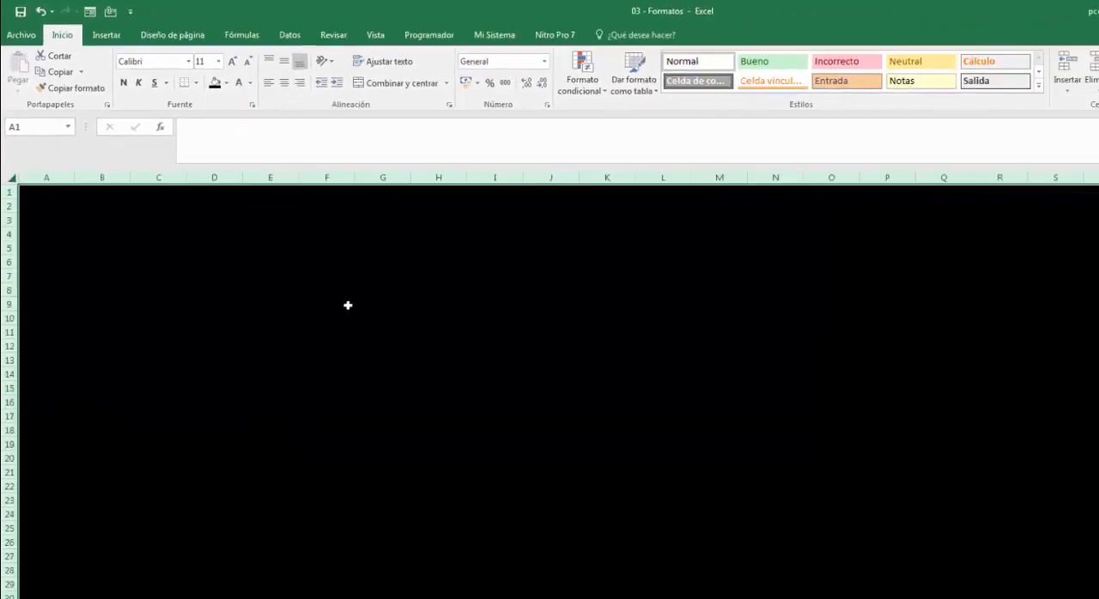
{"action": "left_click", "coordinate": [639, 560]}
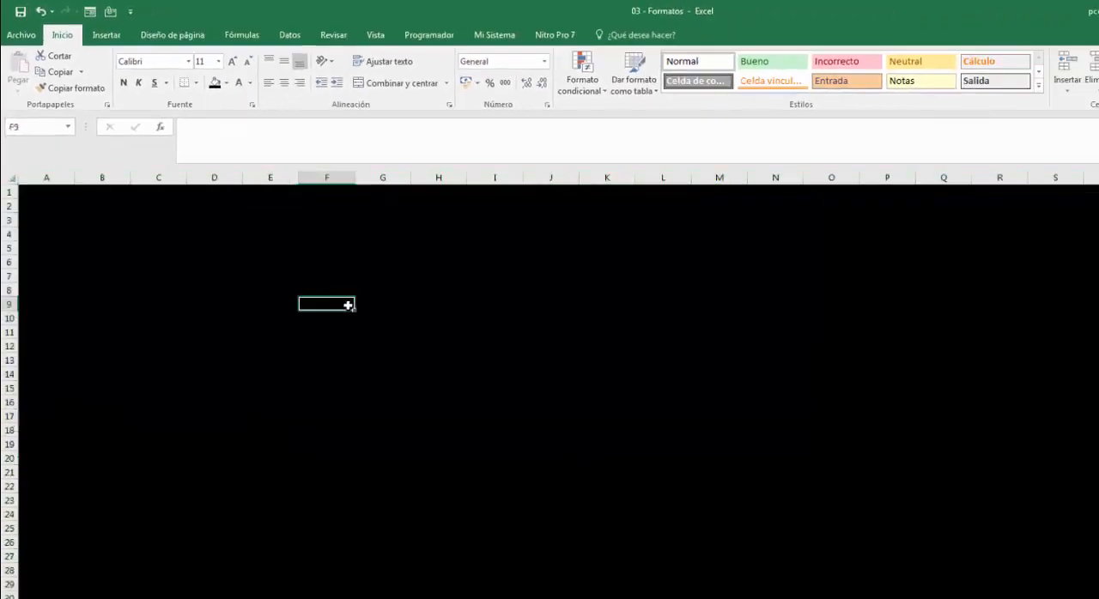
{"action": "left_click", "coordinate": [211, 231]}
{"action": "left_click", "coordinate": [96, 233]}
{"action": "left_click", "coordinate": [138, 370]}
{"action": "left_click", "coordinate": [273, 292]}
{"action": "left_click", "coordinate": [346, 287]}
{"action": "left_click", "coordinate": [429, 302]}
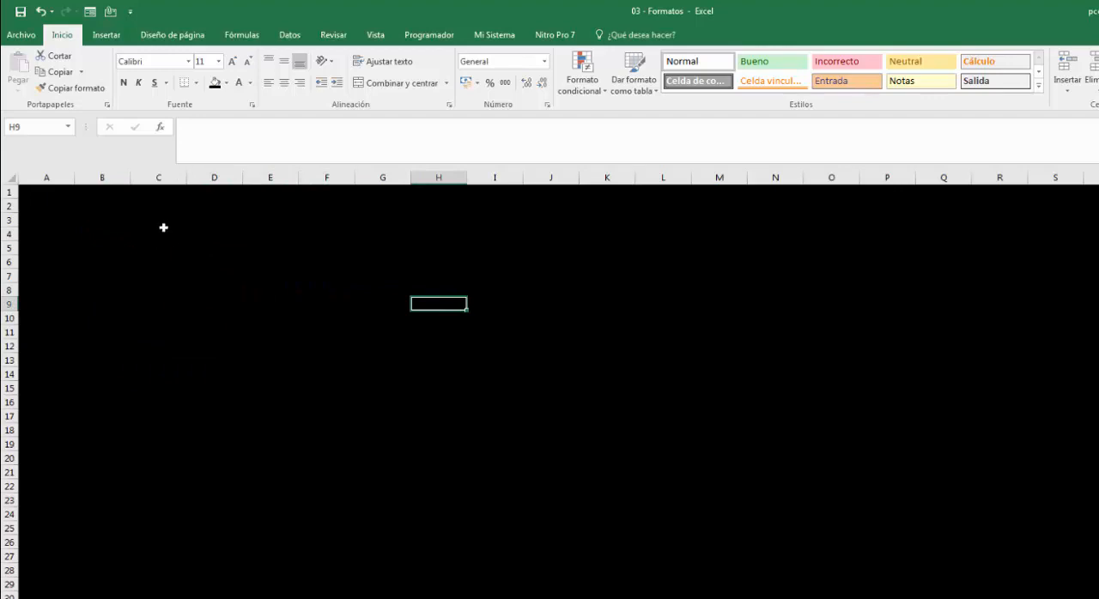
- Enter the heading Negrita in cell B3
{"action": "left_click", "coordinate": [99, 225]}
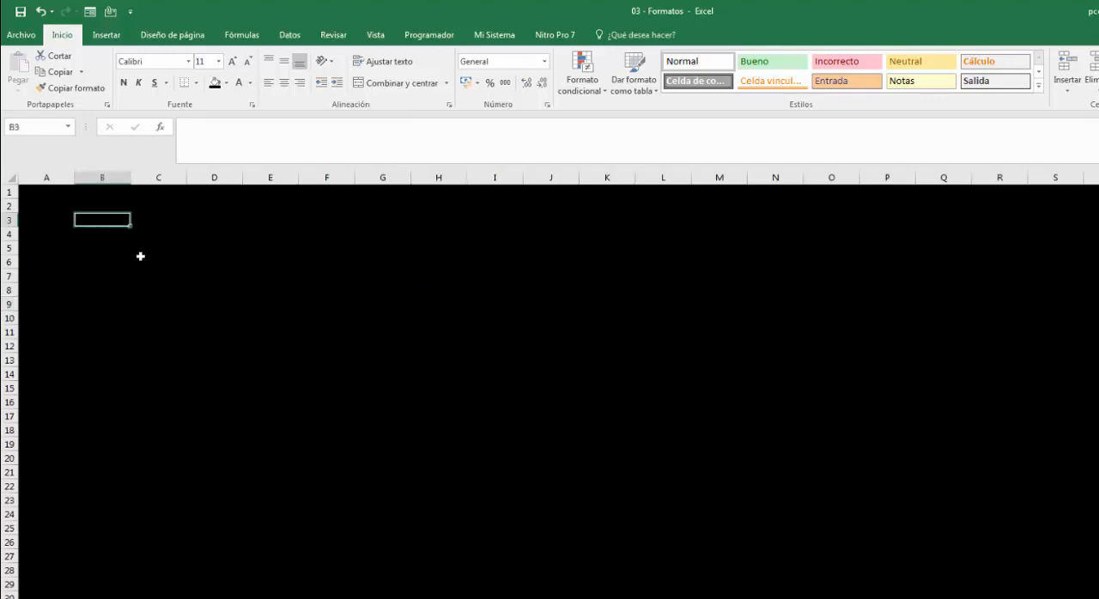
{"action": "scroll", "coordinate": [140, 256], "scroll_direction": "up", "scroll_amount": 3}
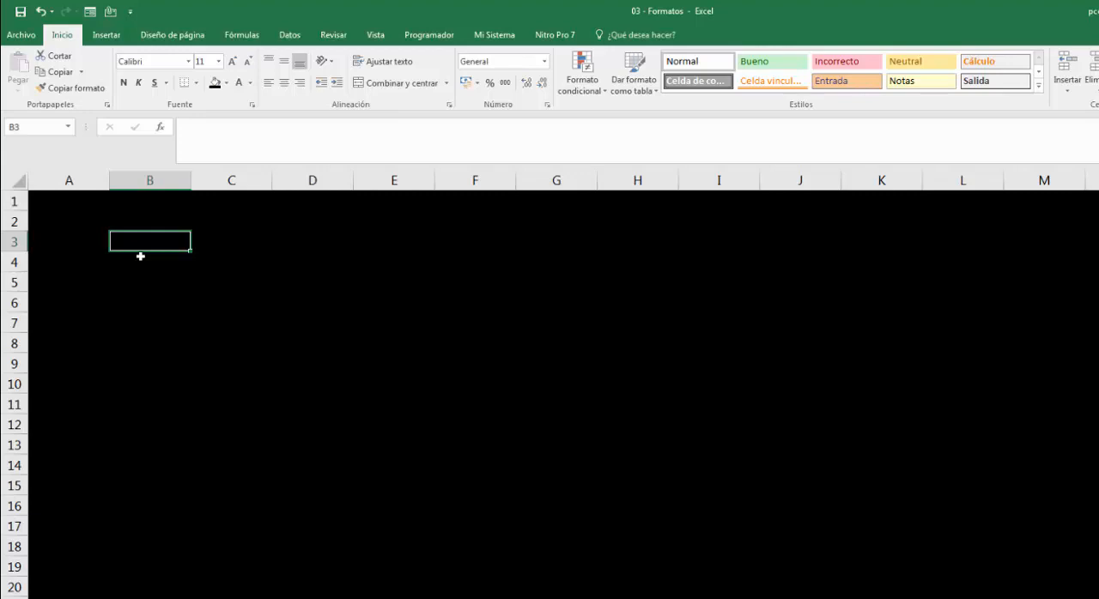
{"action": "type", "text": "Negrita"}
{"action": "key", "text": "Return"}
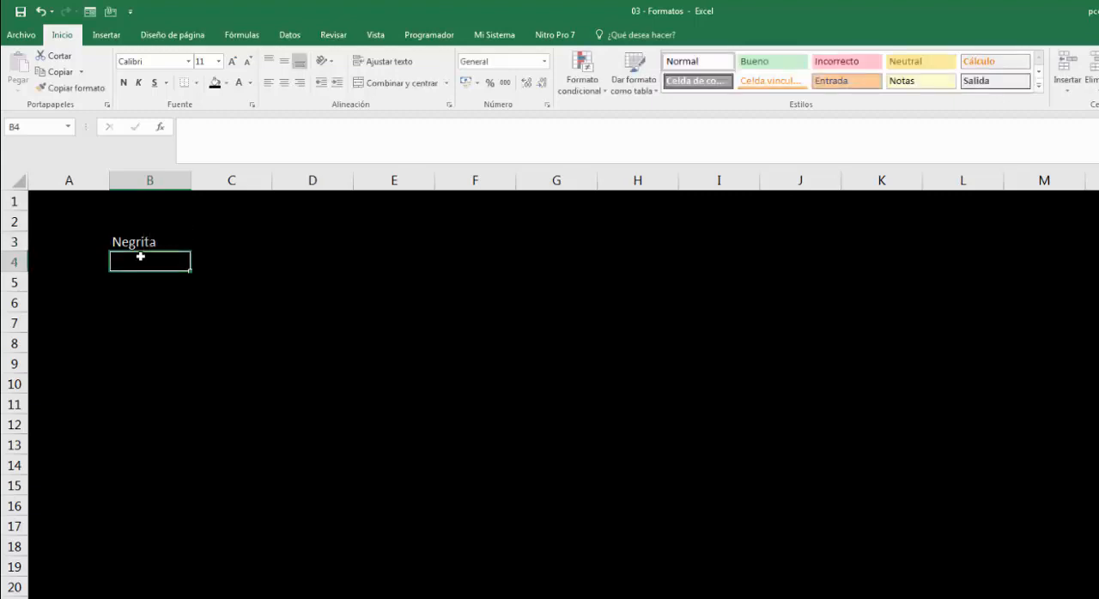
- Enter Lunes in cell B4 and fill the weekday series down to Domingo in B10
{"action": "type", "text": "Lunes"}
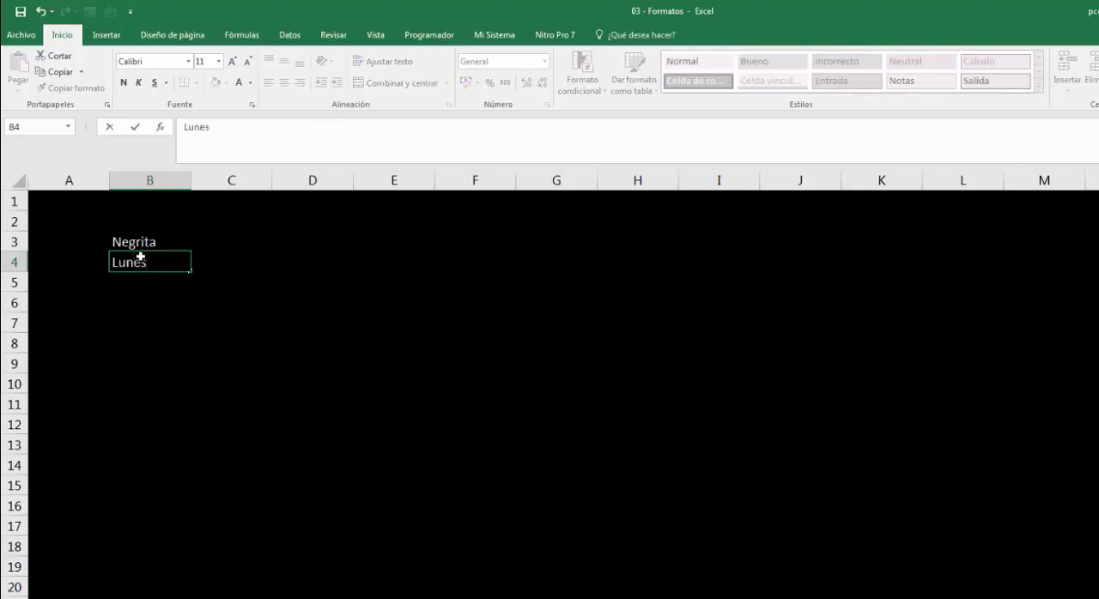
{"action": "key", "text": "Return"}
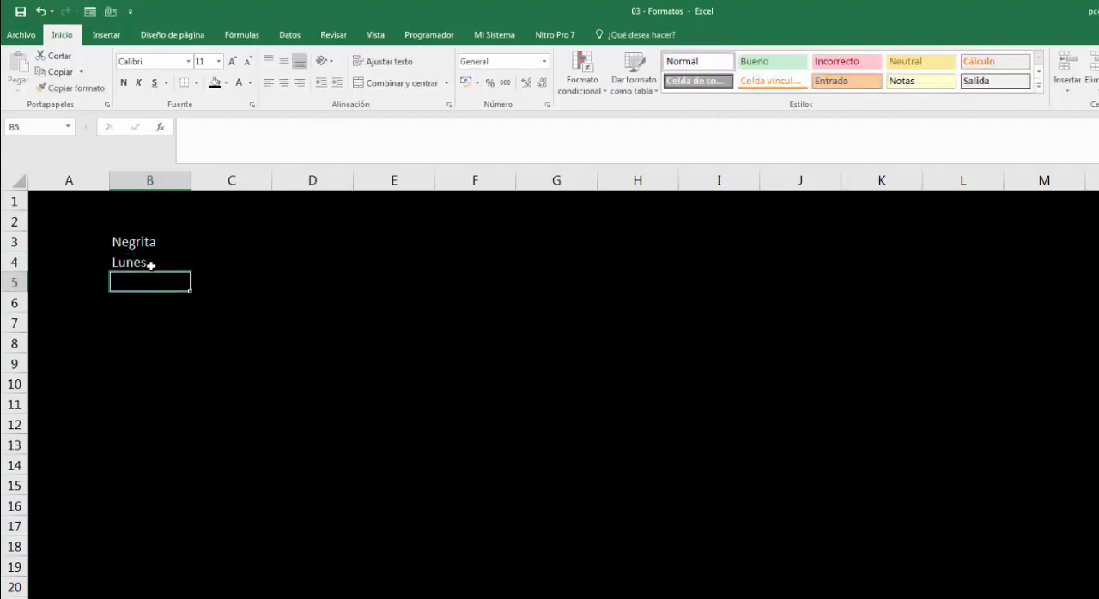
{"action": "left_click", "coordinate": [150, 265]}
{"action": "left_click_drag", "start_coordinate": [192, 270], "coordinate": [173, 387]}
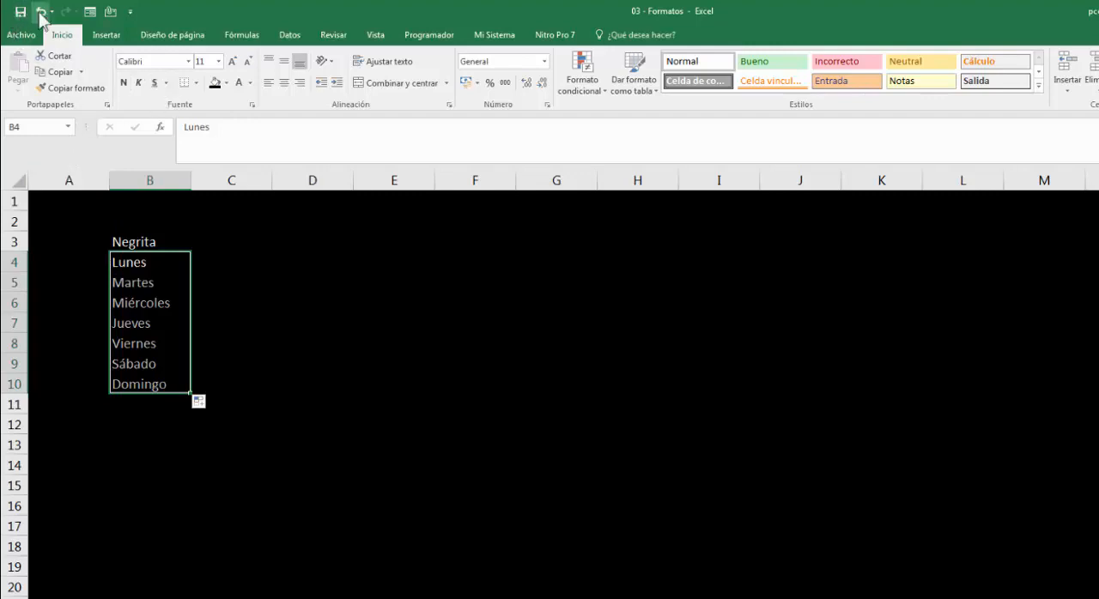
- Make the weekdays in B4:B10 bold, leaving the Negrita heading unformatted
{"action": "left_click", "coordinate": [124, 84]}
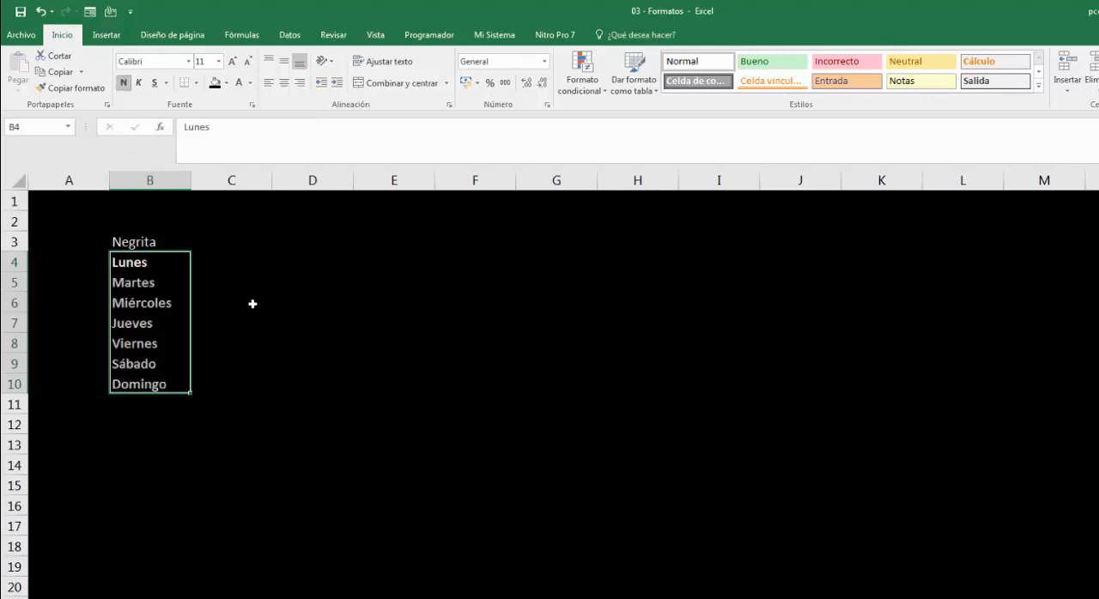
{"action": "left_click", "coordinate": [165, 242]}
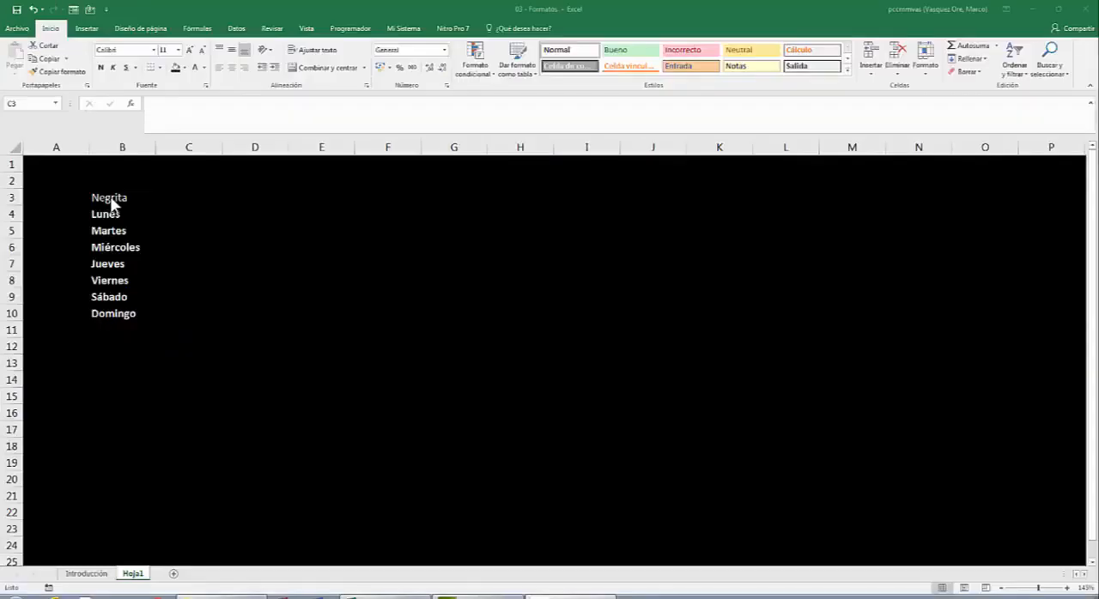
{"action": "left_click", "coordinate": [111, 198]}
{"action": "left_click", "coordinate": [111, 197]}
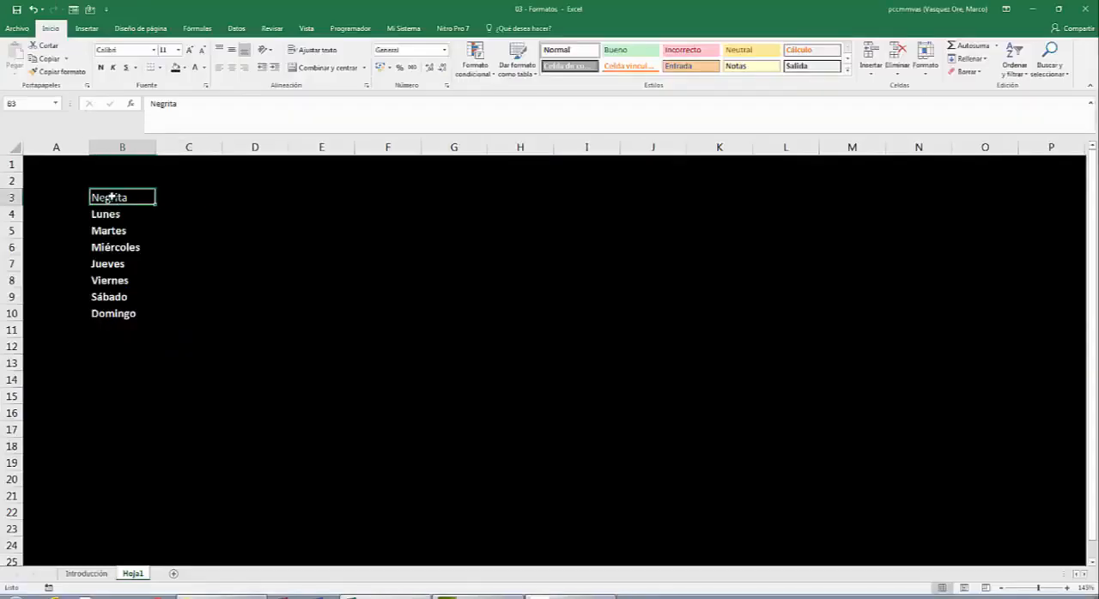
- Enter the heading Cursiva in cell C3
{"action": "left_click", "coordinate": [176, 197]}
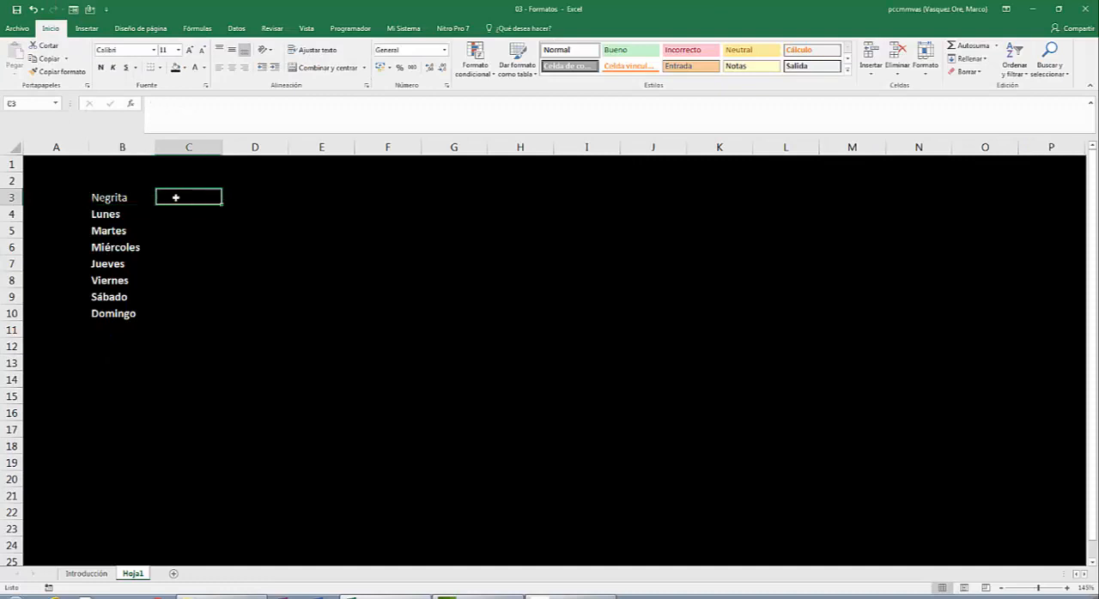
{"action": "type", "text": "Cu"}
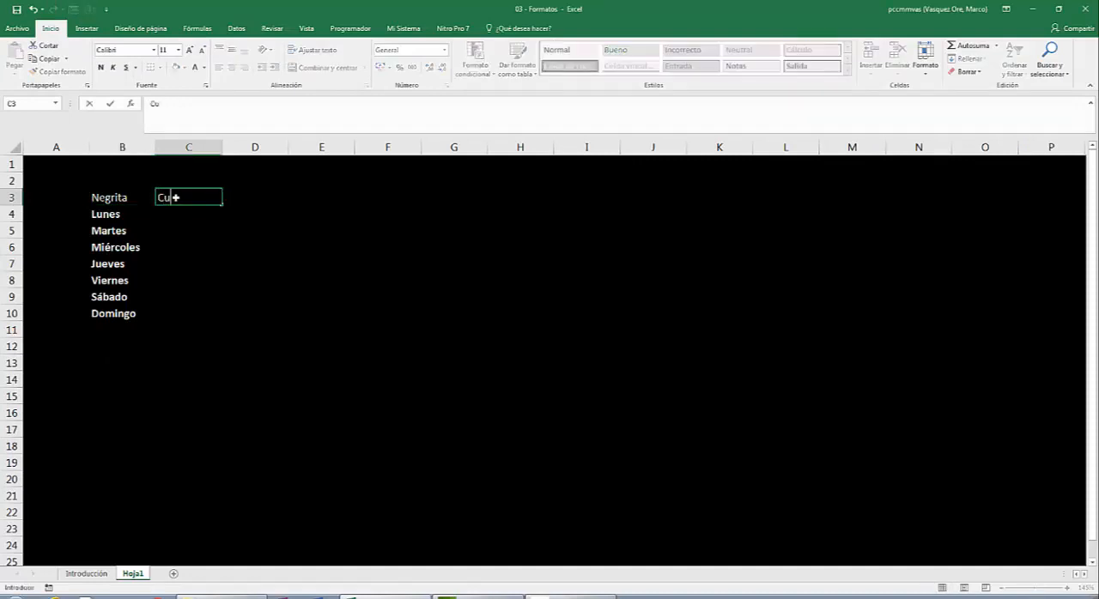
{"action": "type", "text": "rsiva"}
{"action": "key", "text": "Return"}
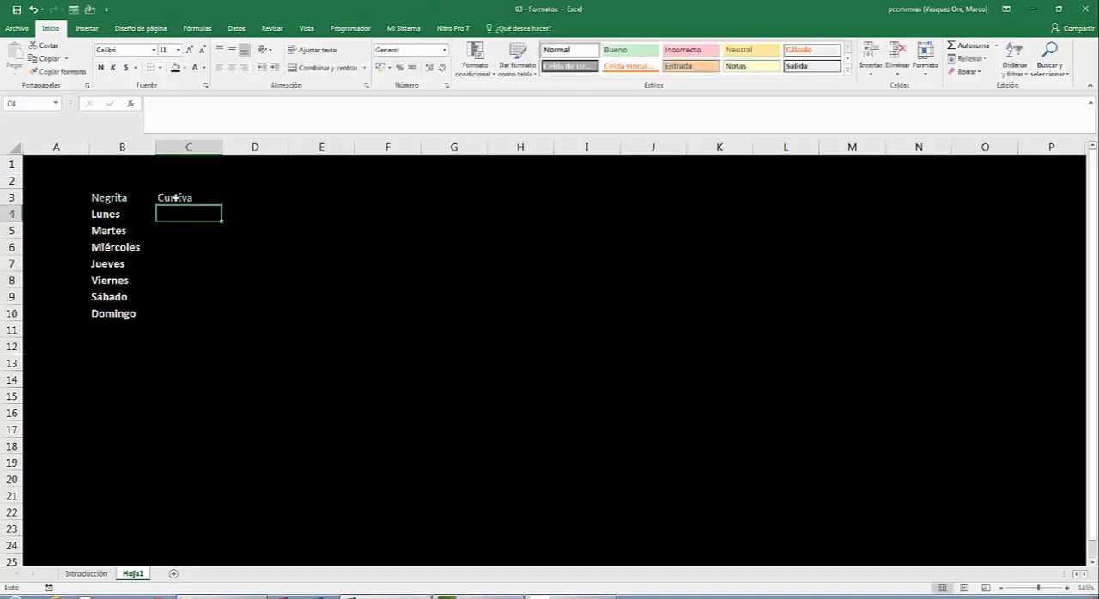
- Enter Lunes in C4, fill the weekday series down to Domingo in C10, and italicize the range
{"action": "type", "text": "Lunes"}
{"action": "key", "text": "Return"}
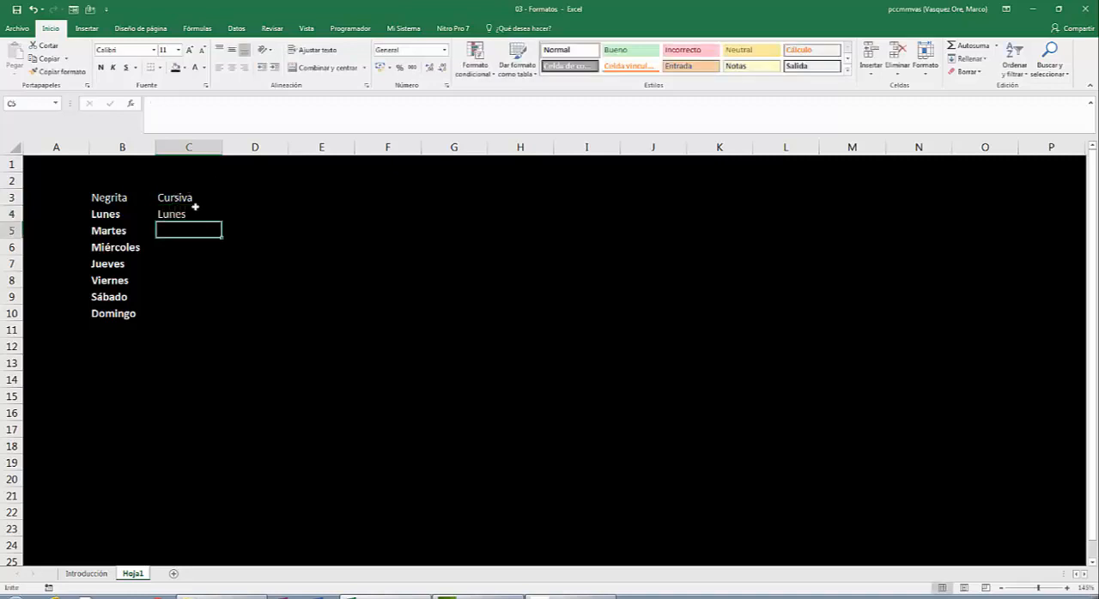
{"action": "left_click", "coordinate": [187, 214]}
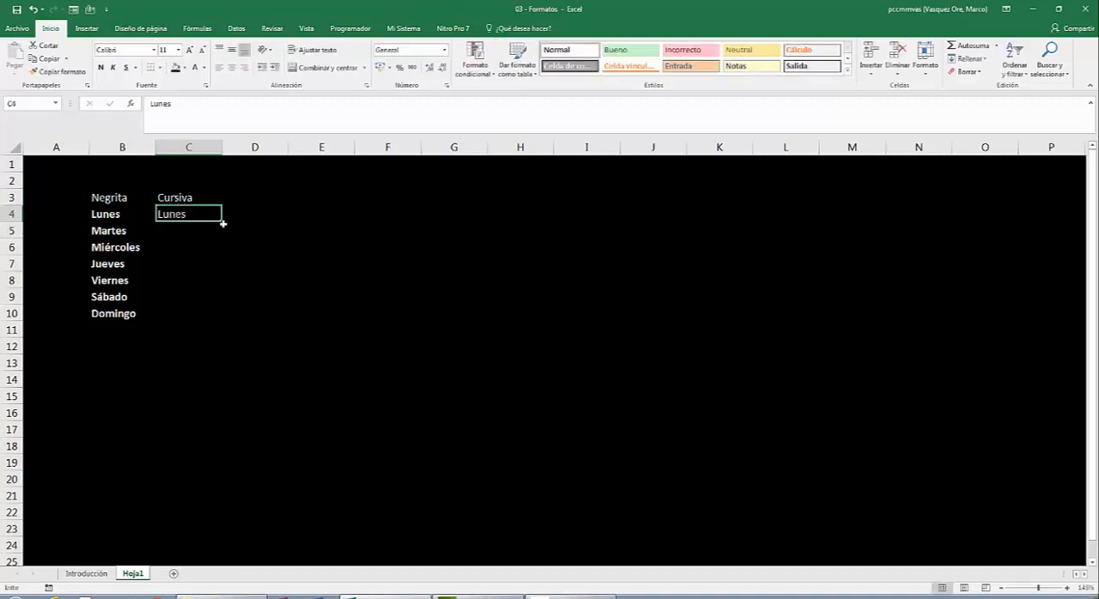
{"action": "left_click_drag", "start_coordinate": [221, 223], "coordinate": [223, 324]}
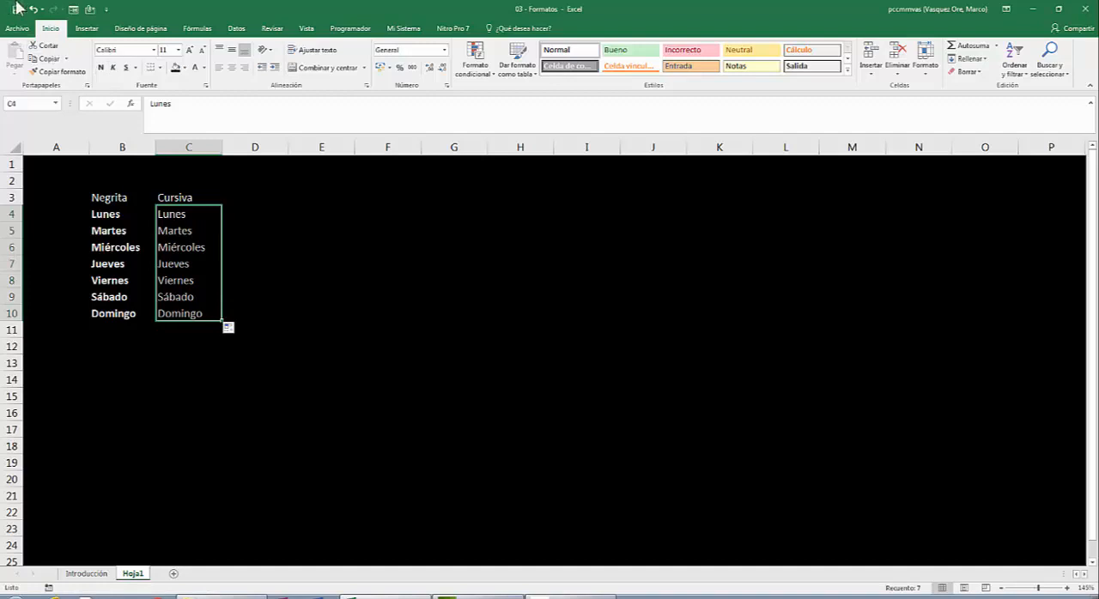
{"action": "left_click", "coordinate": [112, 67]}
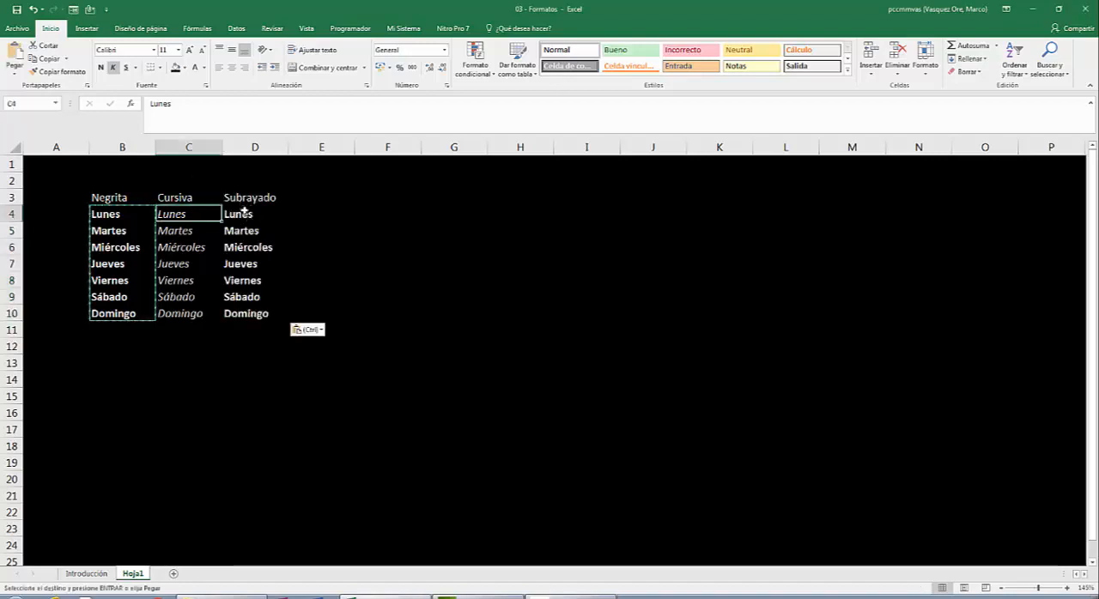
- Underline the weekdays in D4:D10 below the Subrayado heading
{"action": "left_click", "coordinate": [247, 213]}
{"action": "left_click_drag", "start_coordinate": [246, 214], "coordinate": [251, 309]}
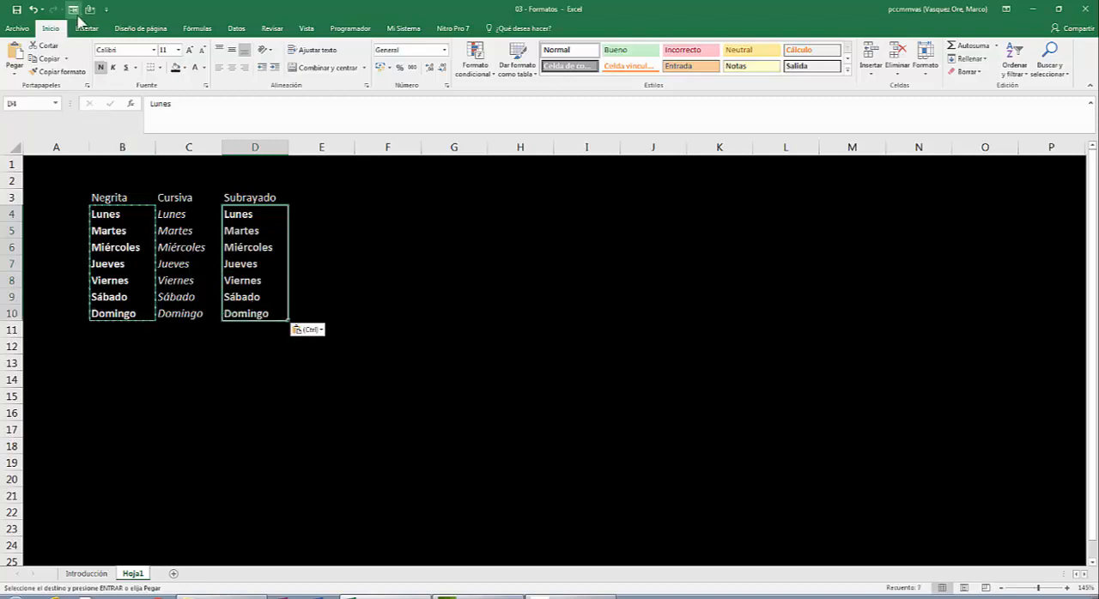
{"action": "left_click", "coordinate": [127, 69]}
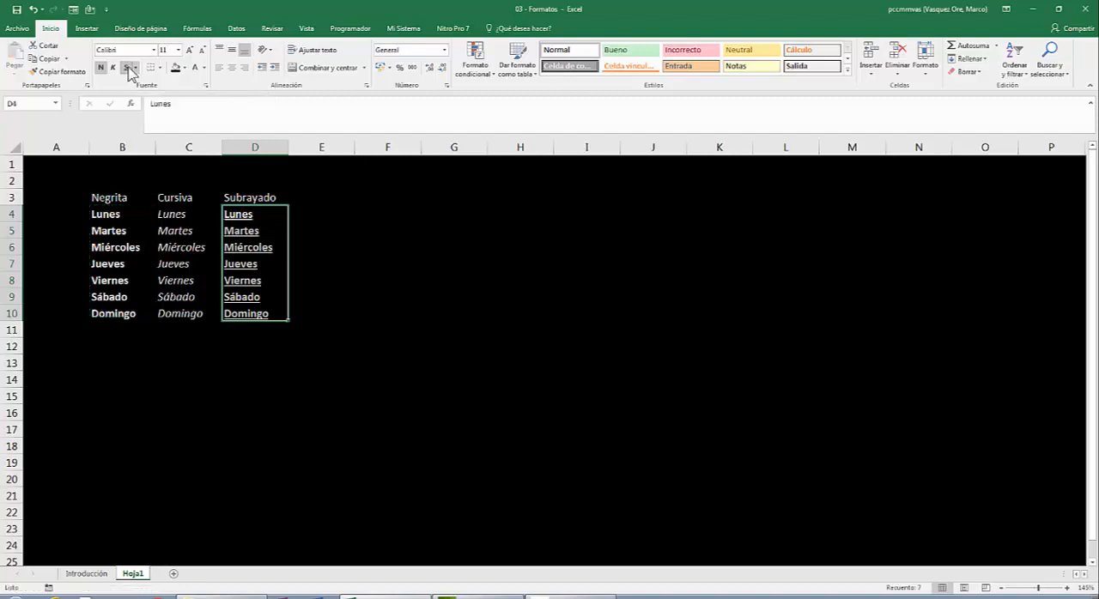
{"action": "left_click", "coordinate": [369, 229]}
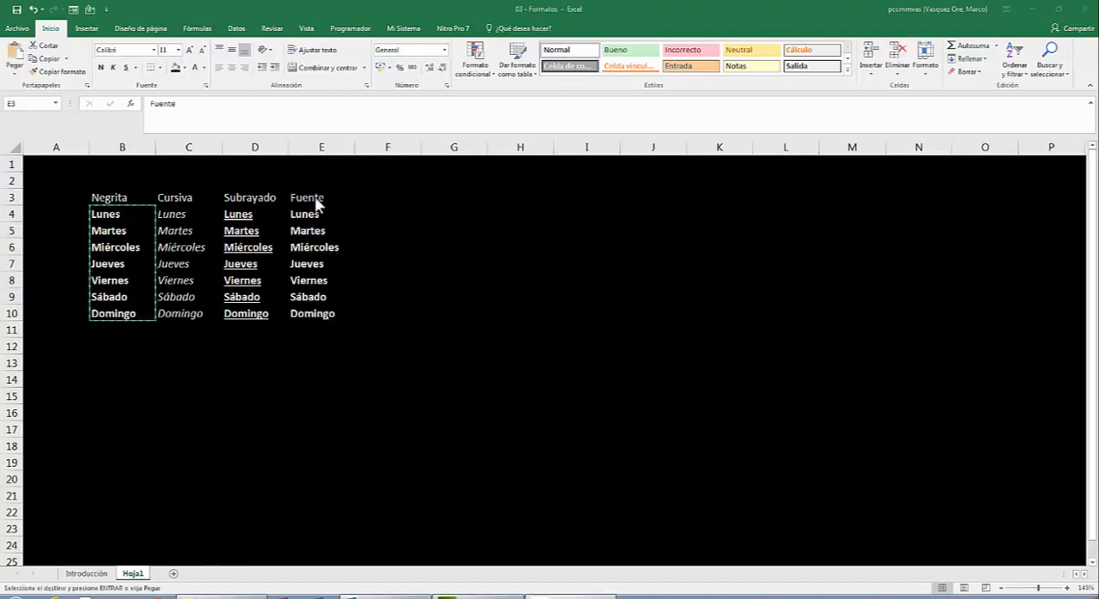
- Change the font of the weekdays in E4:E10 to Adobe Caslon Pro
{"action": "left_click_drag", "start_coordinate": [316, 215], "coordinate": [318, 316]}
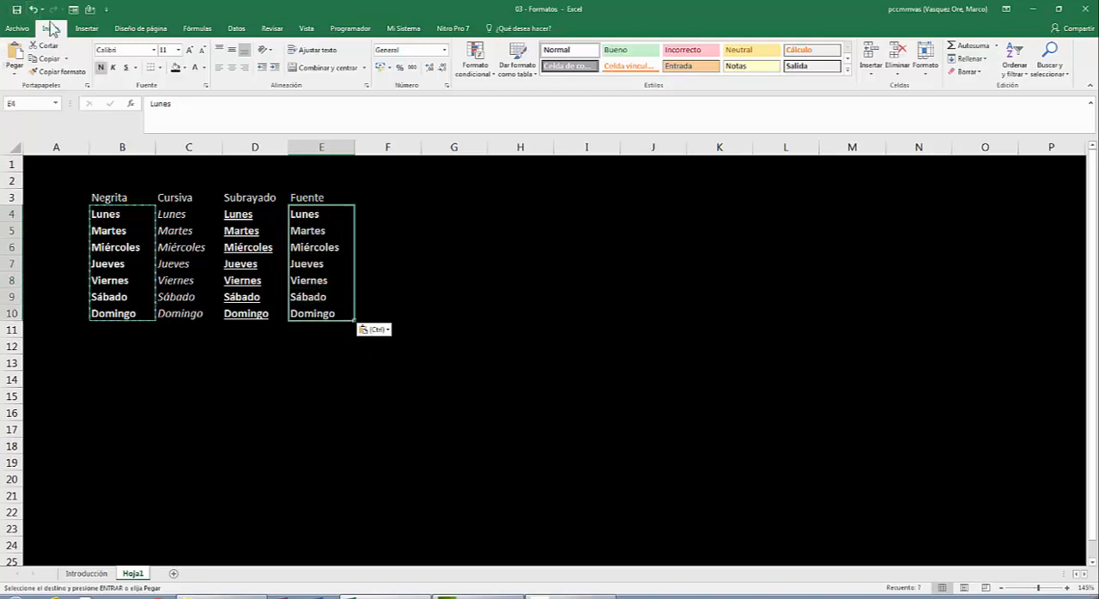
{"action": "left_click", "coordinate": [154, 51]}
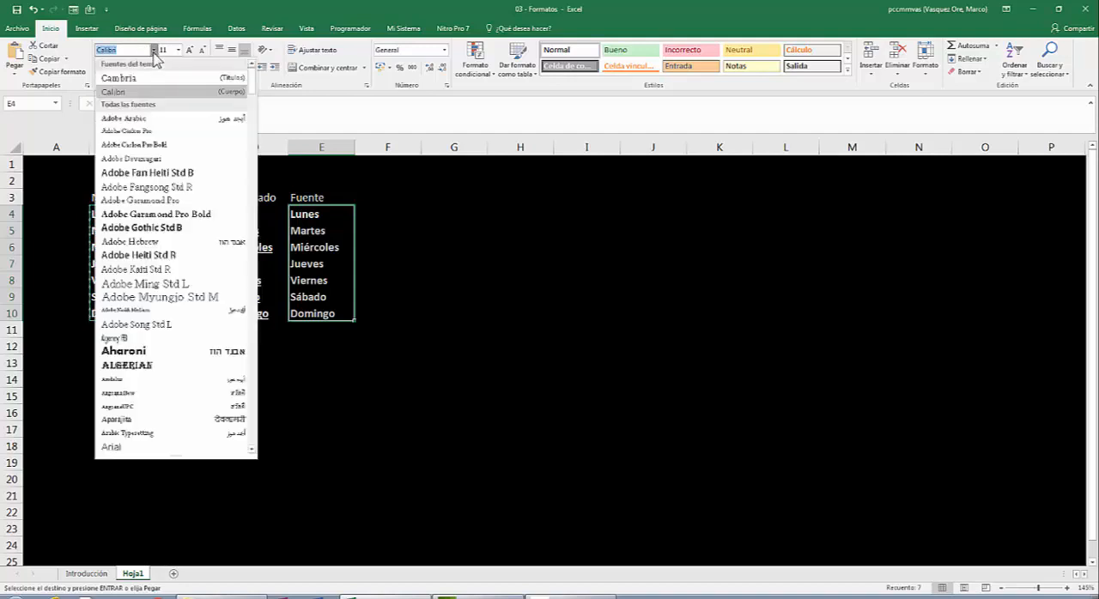
{"action": "left_click", "coordinate": [135, 131]}
{"action": "left_click", "coordinate": [424, 263]}
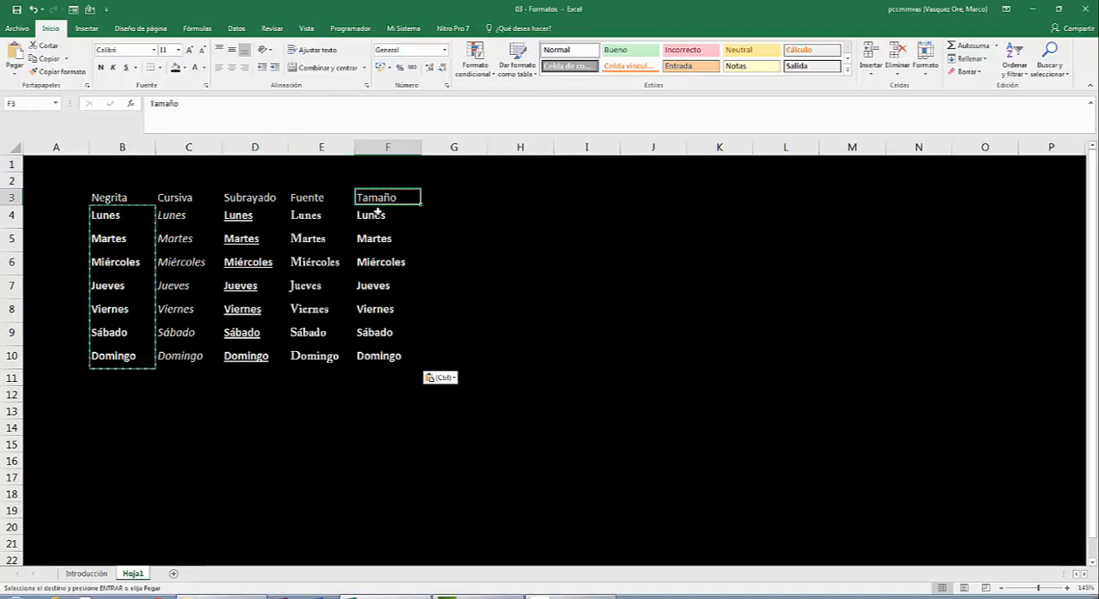
- Set the font size of the weekdays in F4:F10 to 14
{"action": "left_click_drag", "start_coordinate": [377, 216], "coordinate": [376, 349]}
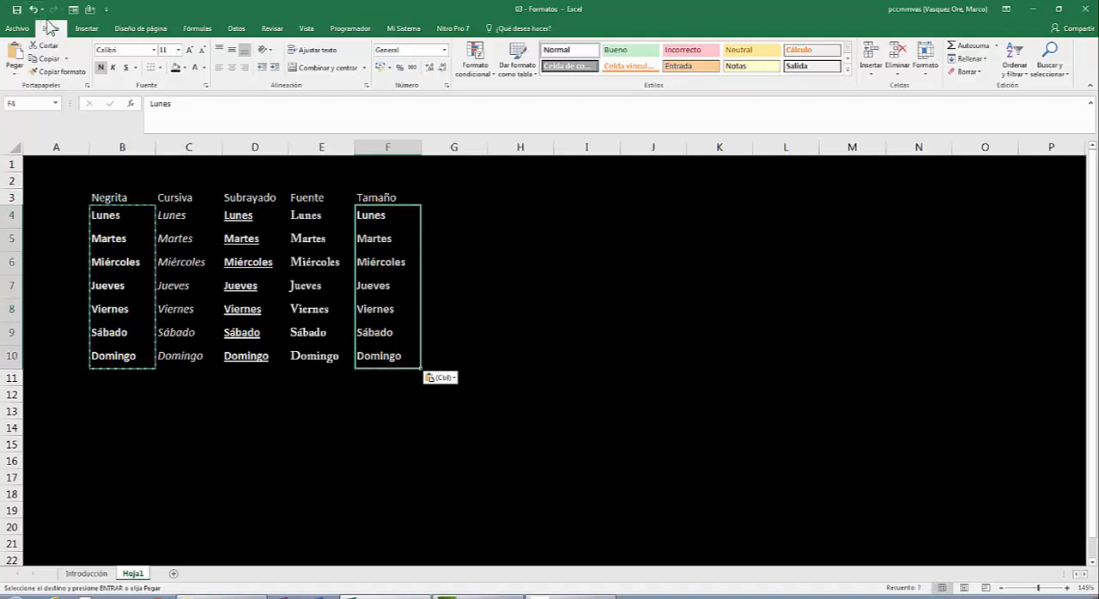
{"action": "left_click", "coordinate": [178, 50]}
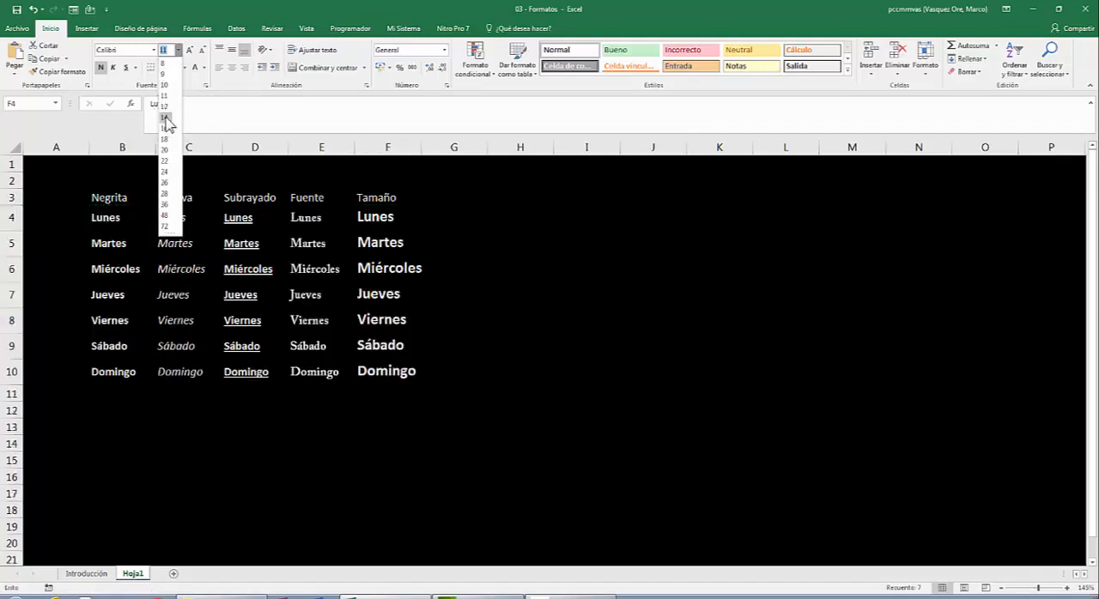
{"action": "left_click", "coordinate": [166, 118]}
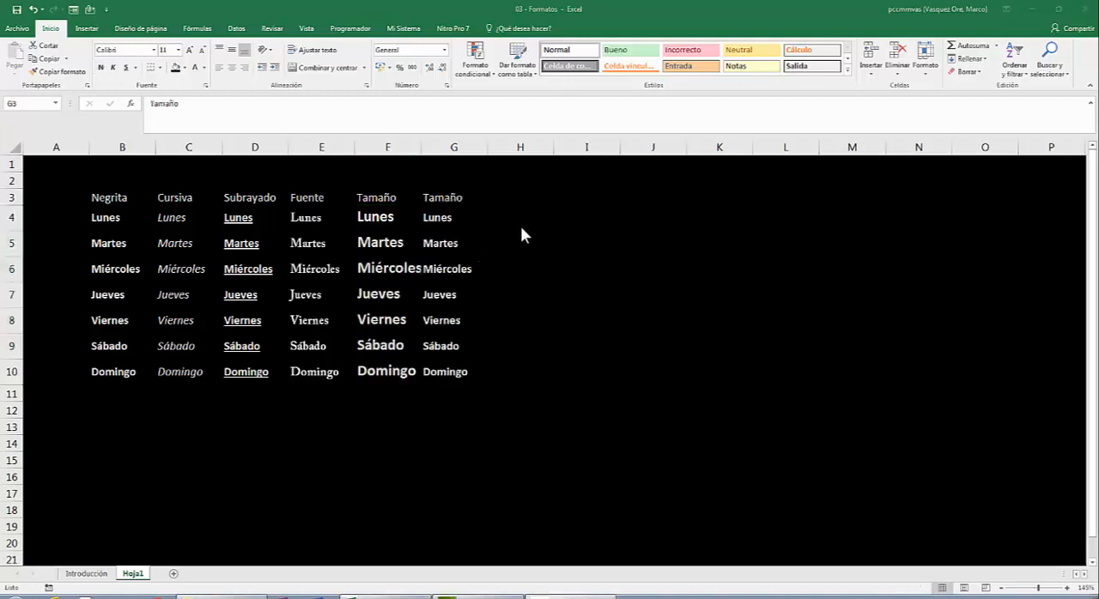
- Increase the font size of the weekdays in G4:G10 stepwise to 18
{"action": "left_click", "coordinate": [445, 215]}
{"action": "left_click", "coordinate": [445, 217]}
{"action": "left_click_drag", "start_coordinate": [446, 218], "coordinate": [436, 369]}
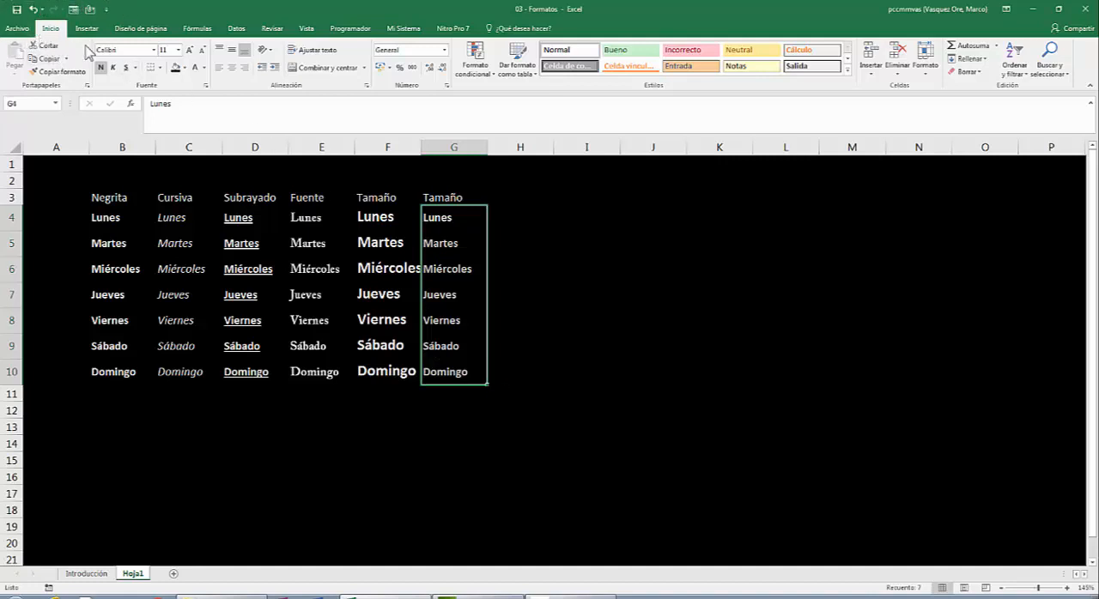
{"action": "left_click", "coordinate": [189, 50]}
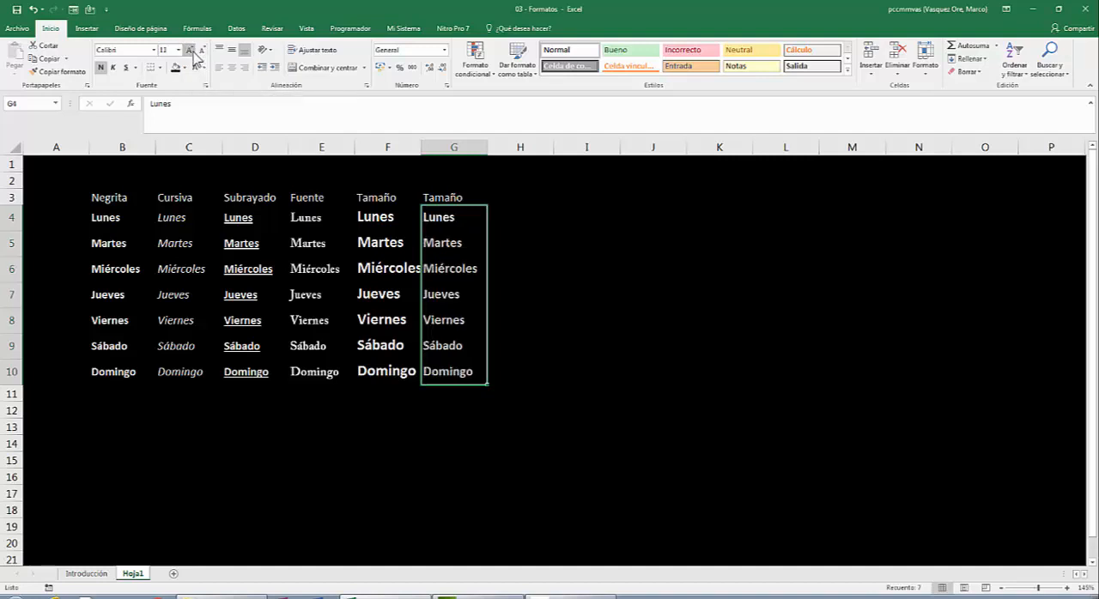
{"action": "left_click", "coordinate": [190, 51]}
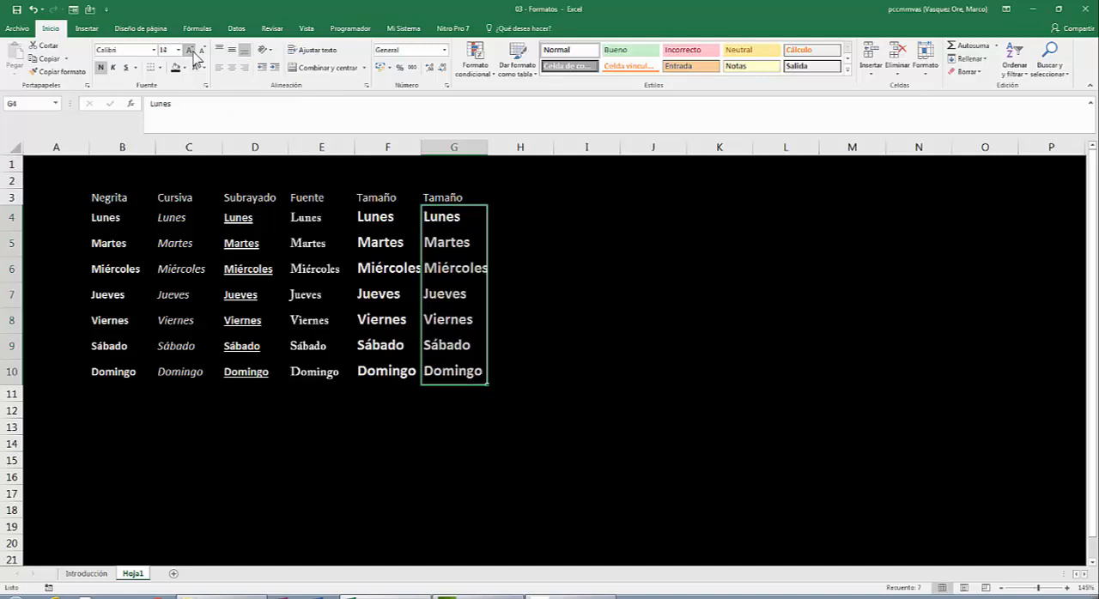
{"action": "left_click", "coordinate": [194, 54]}
{"action": "left_click", "coordinate": [194, 54]}
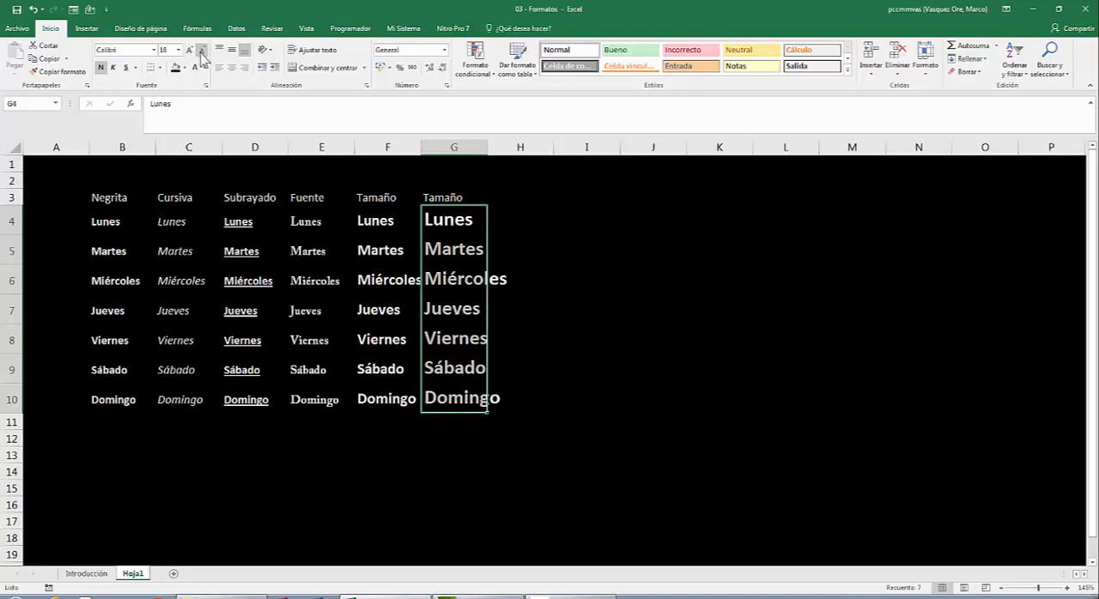
- Decrease the font size of the weekdays in G4:G10 stepwise to 11
{"action": "left_click", "coordinate": [202, 54]}
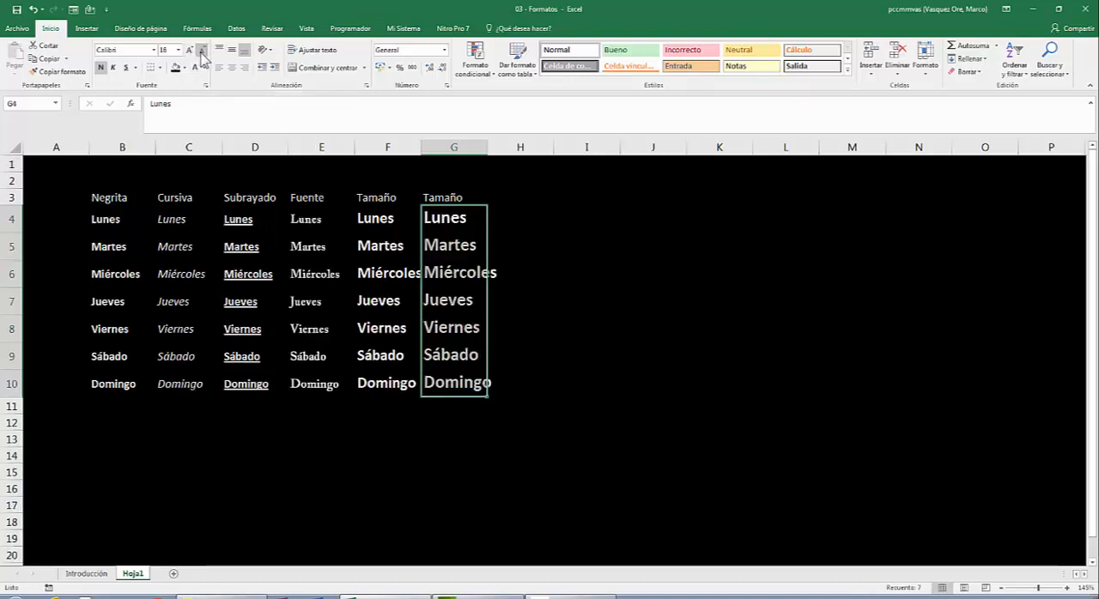
{"action": "left_click", "coordinate": [202, 54]}
{"action": "left_click", "coordinate": [202, 53]}
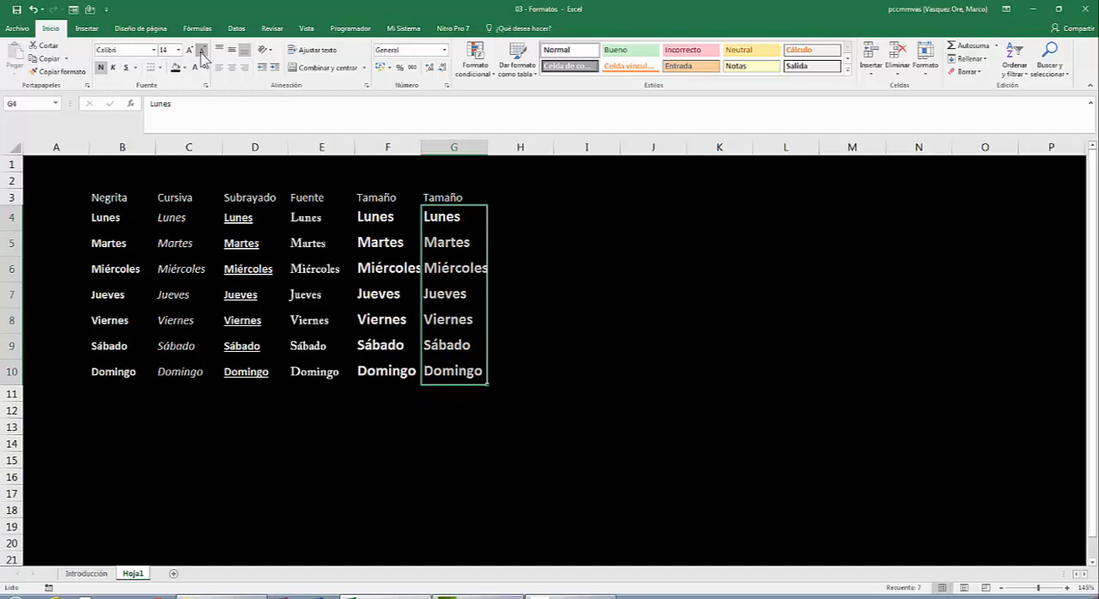
{"action": "left_click", "coordinate": [202, 53]}
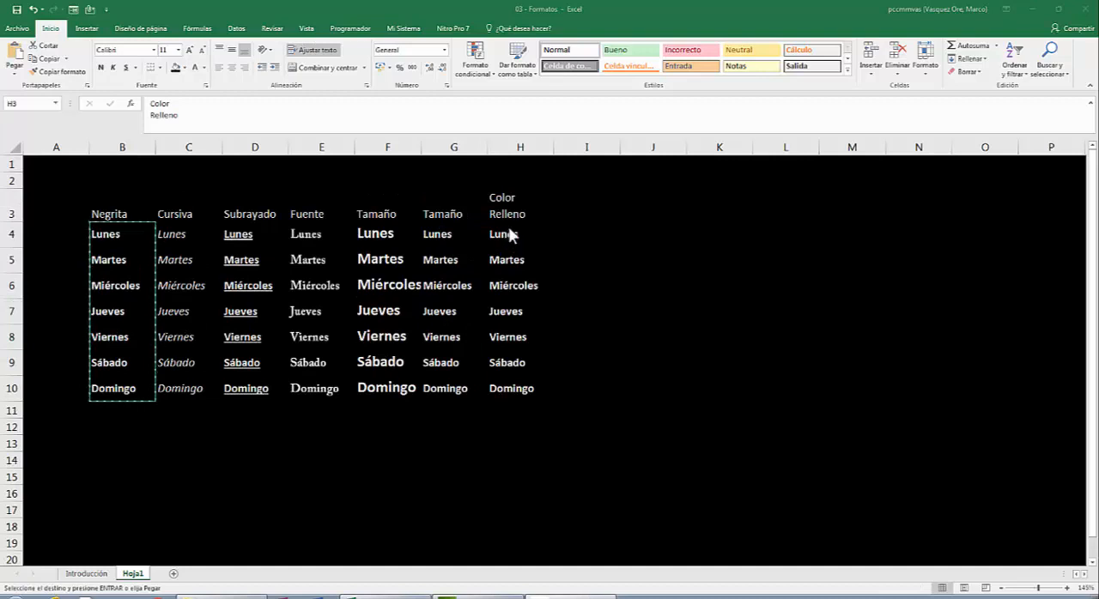
- Fill the weekday cells H4:H10 with the standard purple (Púrpura) colour
{"action": "left_click", "coordinate": [509, 239]}
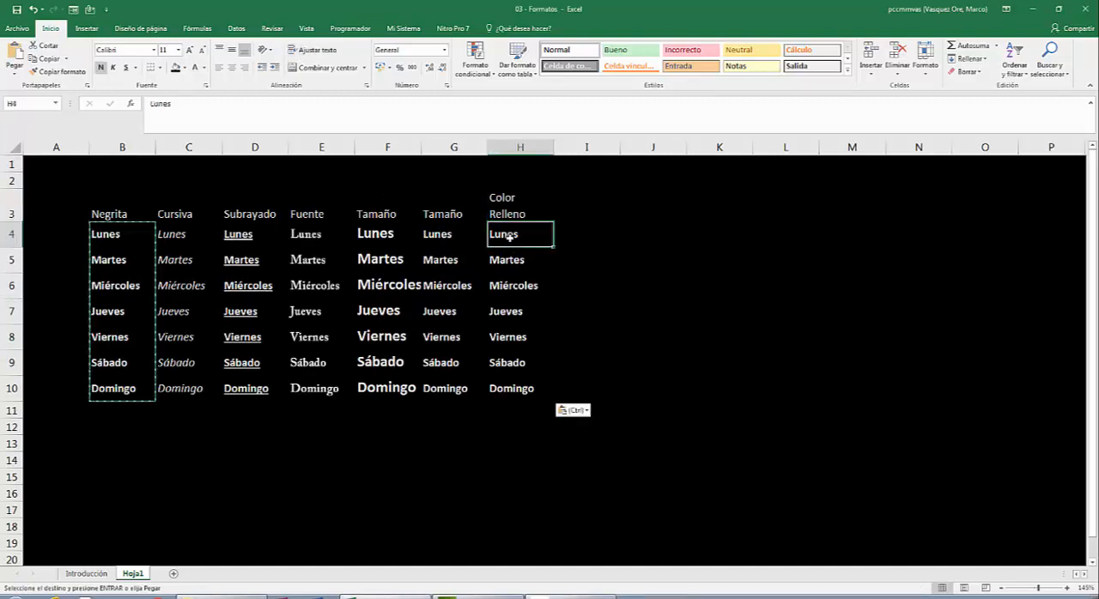
{"action": "key", "text": "shift+Down"}
{"action": "key", "text": "shift+Down"}
{"action": "key", "text": "shift+Down"}
{"action": "key", "text": "shift+Down"}
{"action": "key", "text": "shift+Down"}
{"action": "key", "text": "shift+Down"}
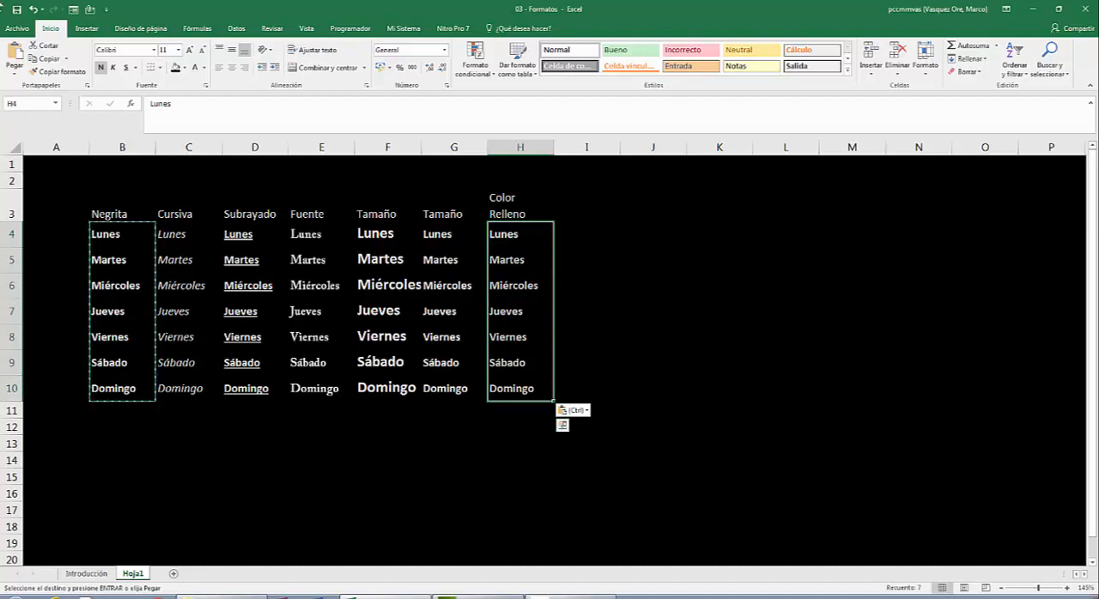
{"action": "left_click", "coordinate": [185, 67]}
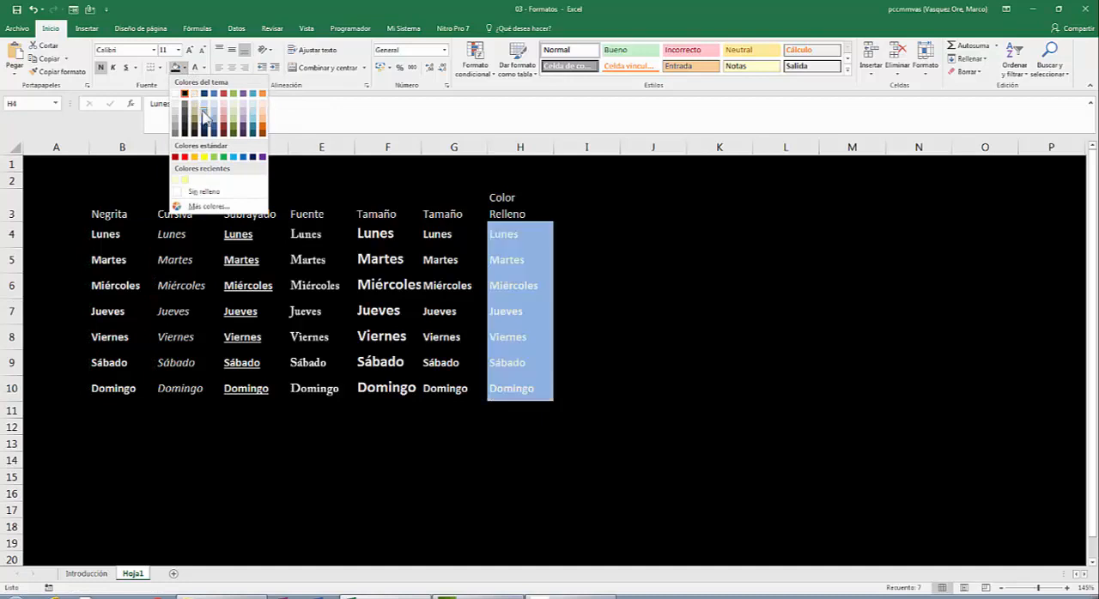
{"action": "left_click", "coordinate": [263, 157]}
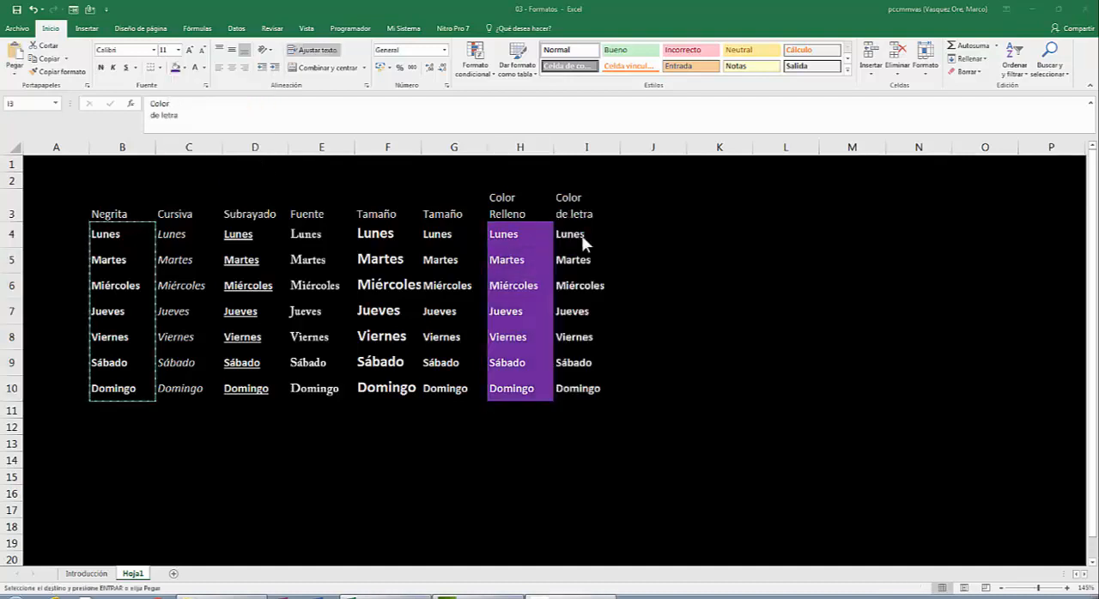
- Change the font colour of the weekdays in I4:I10 to the standard yellow (Amarillo)
{"action": "key", "text": "Escape"}
{"action": "left_click", "coordinate": [581, 234]}
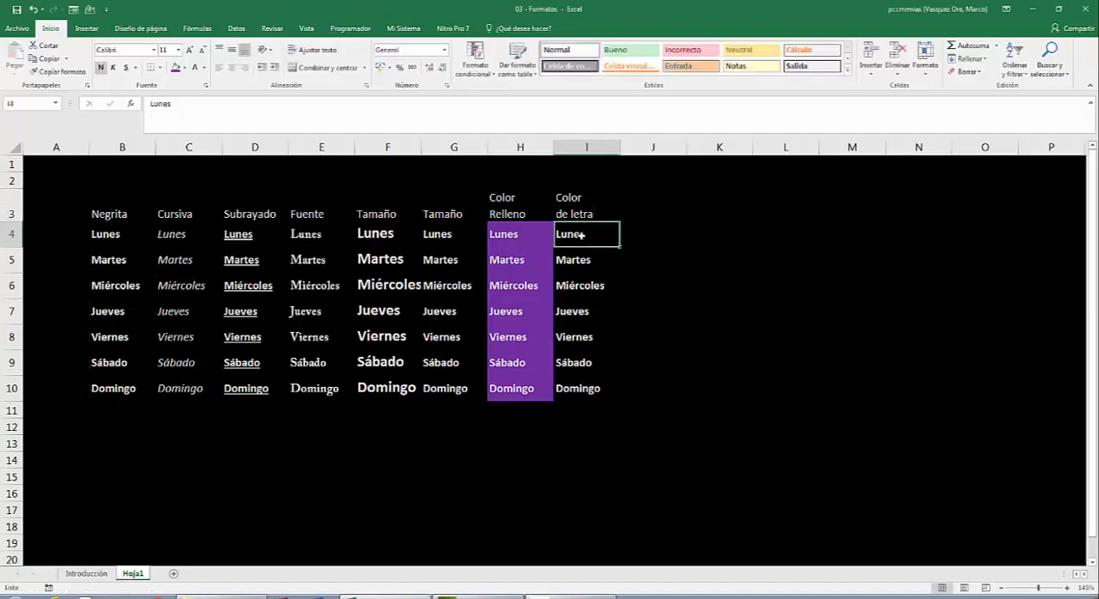
{"action": "key", "text": "shift+Down"}
{"action": "key", "text": "shift+Down"}
{"action": "key", "text": "shift+Down"}
{"action": "key", "text": "shift+Down"}
{"action": "key", "text": "shift+Down"}
{"action": "key", "text": "shift+Down"}
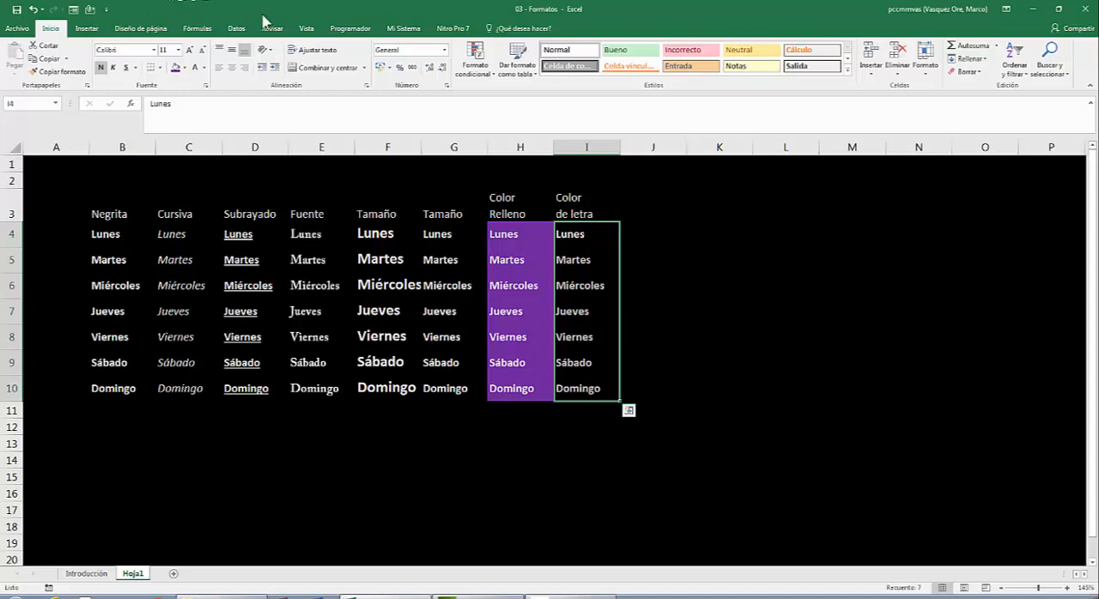
{"action": "left_click", "coordinate": [204, 73]}
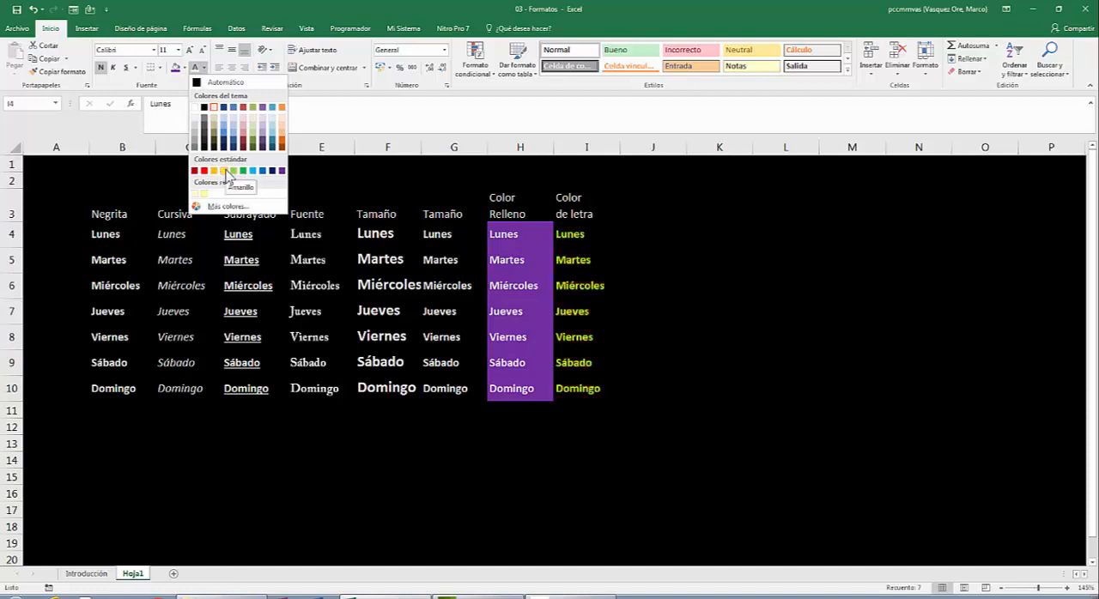
{"action": "left_click", "coordinate": [226, 175]}
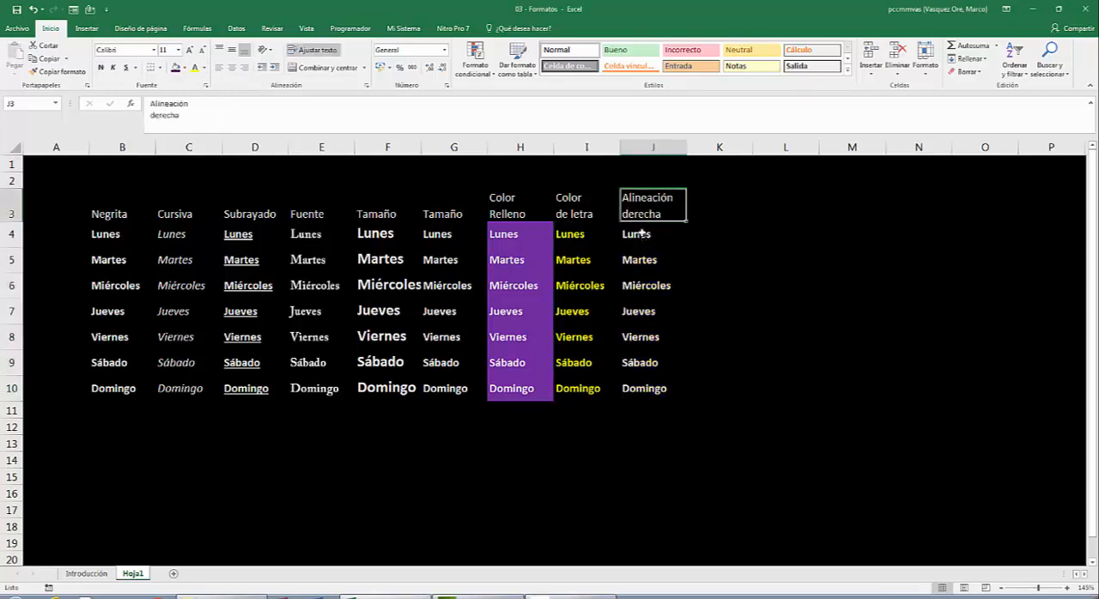
- Align the weekdays in J4:J10 to the right of their cells
{"action": "left_click", "coordinate": [642, 234]}
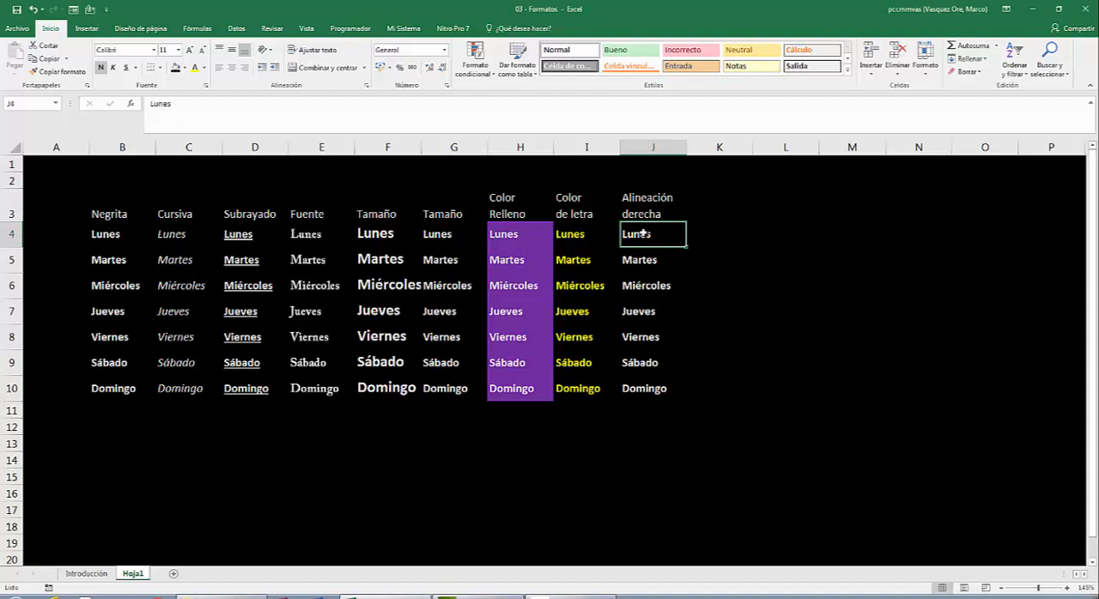
{"action": "key", "text": "shift+Down"}
{"action": "key", "text": "shift+Down"}
{"action": "key", "text": "shift+Down"}
{"action": "key", "text": "shift+Down"}
{"action": "key", "text": "shift+Down"}
{"action": "key", "text": "shift+Down"}
{"action": "key", "text": "ctrl+c"}
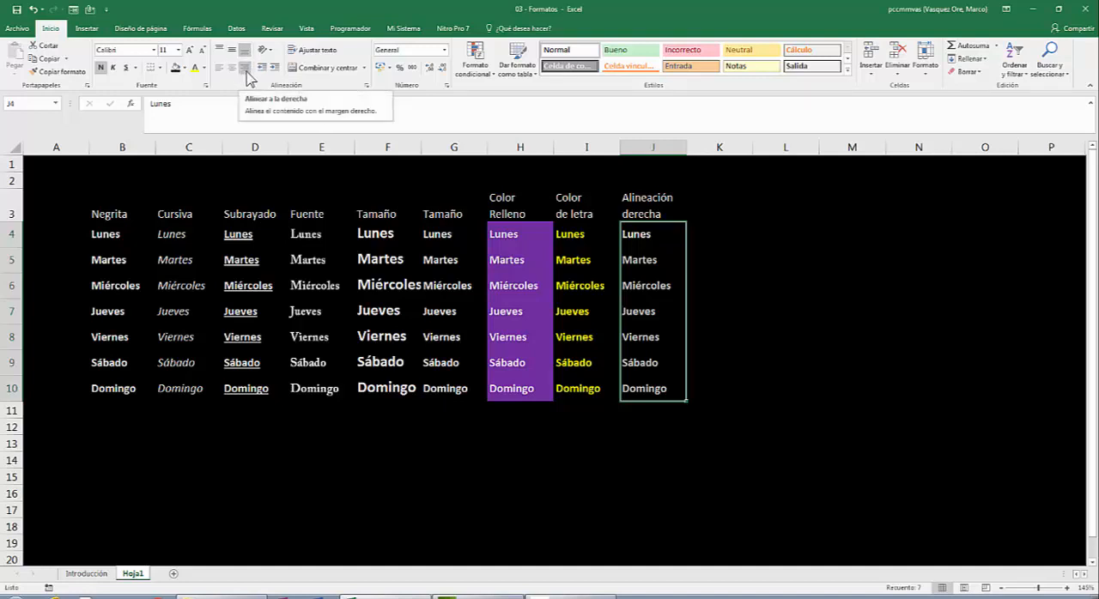
{"action": "left_click", "coordinate": [245, 69]}
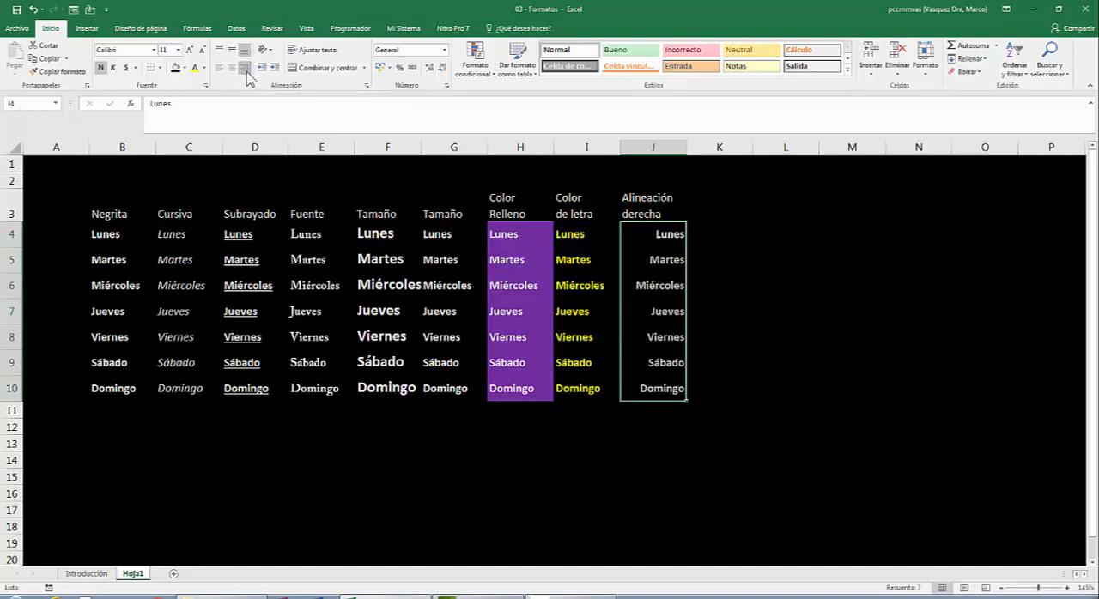
{"action": "left_click", "coordinate": [300, 175]}
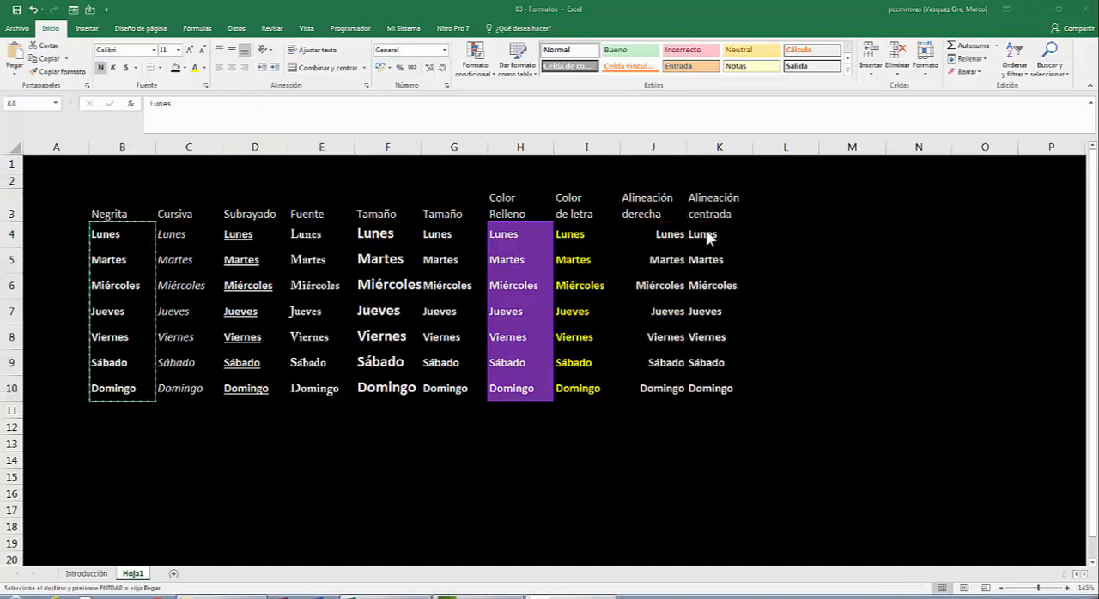
- Paste the copied weekdays into K4:K10 and centre them horizontally
{"action": "left_click", "coordinate": [706, 229]}
{"action": "key", "text": "ctrl+v"}
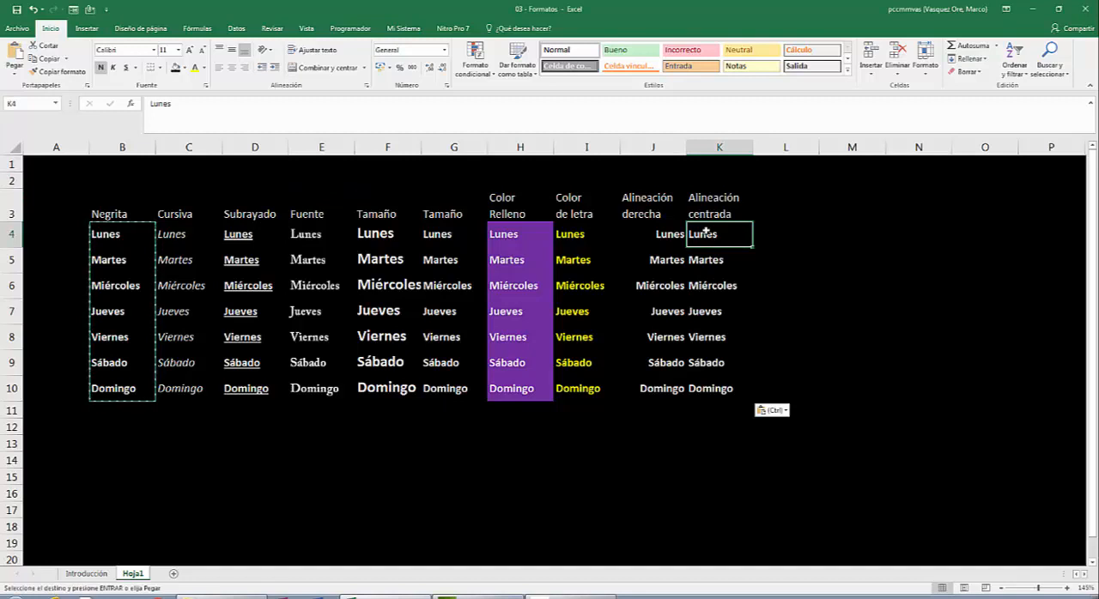
{"action": "key", "text": "shift+Down"}
{"action": "key", "text": "shift+Down"}
{"action": "key", "text": "shift+Down"}
{"action": "key", "text": "shift+Down"}
{"action": "key", "text": "shift+Down"}
{"action": "key", "text": "shift+Down"}
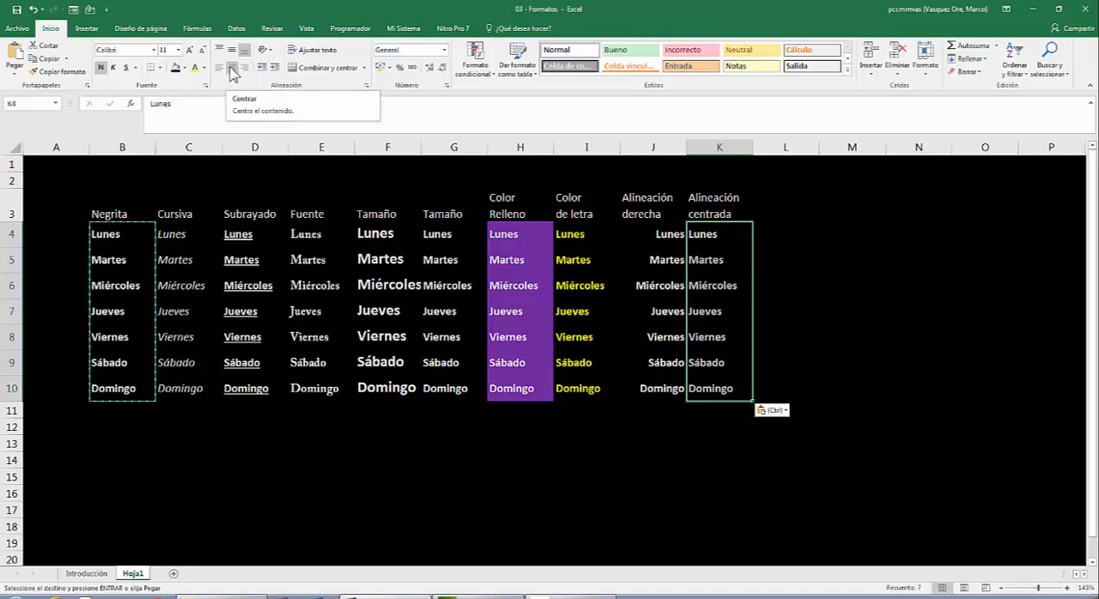
{"action": "left_click", "coordinate": [232, 72]}
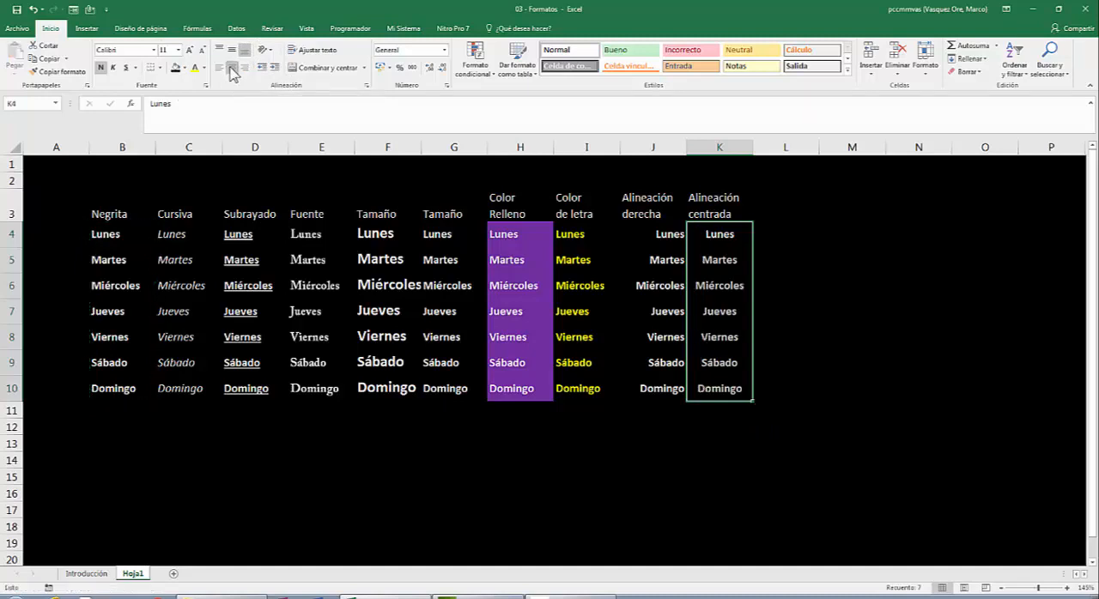
{"action": "left_click", "coordinate": [340, 200]}
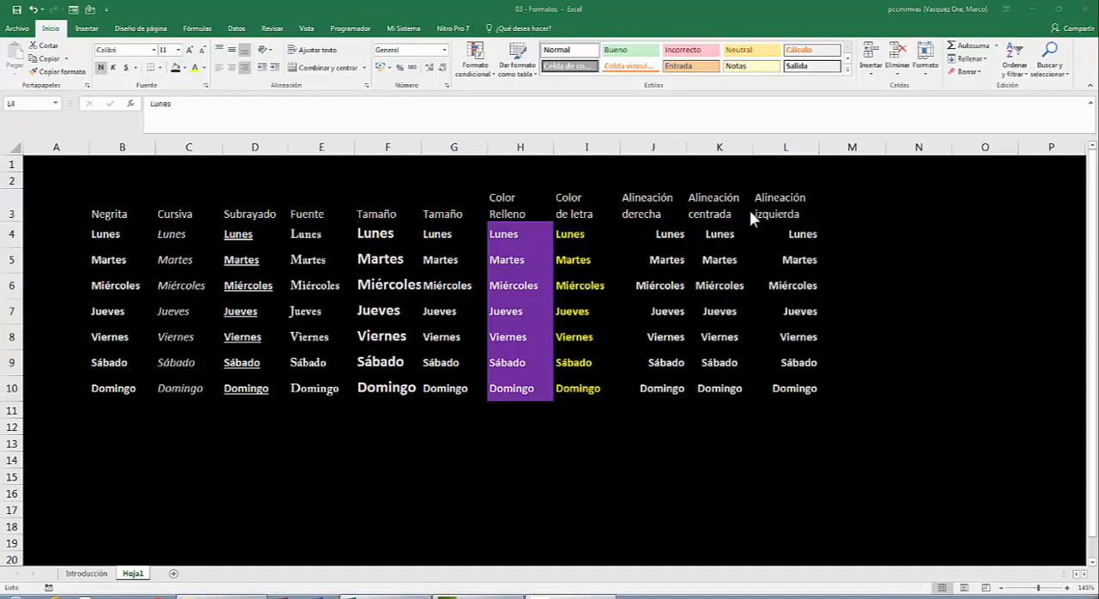
- Align the weekdays in L4:L10 to the left of their cells
{"action": "left_click", "coordinate": [805, 240]}
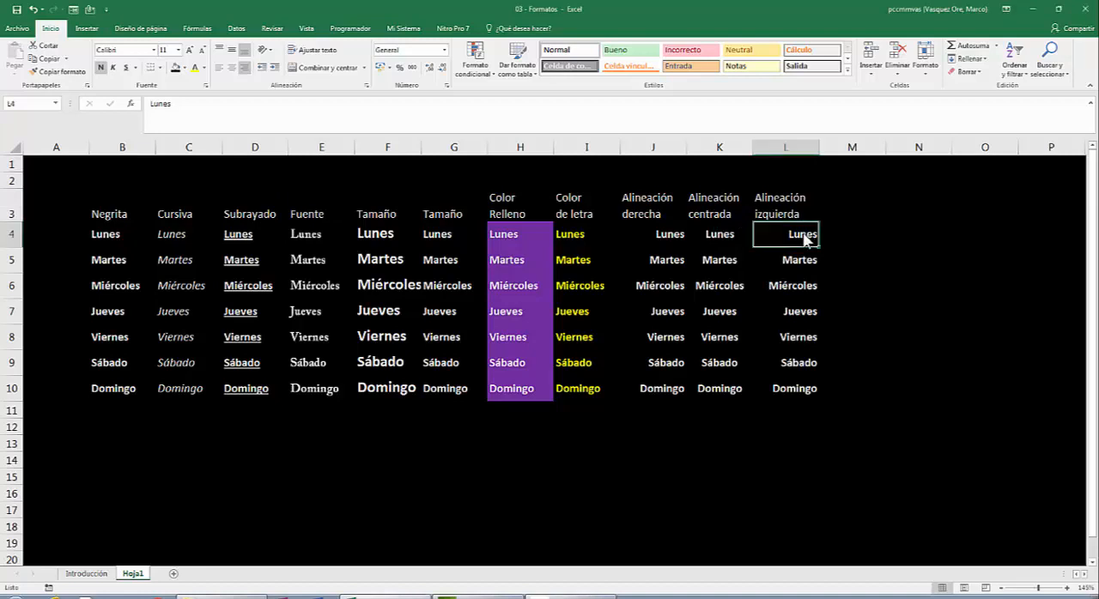
{"action": "key", "text": "shift+Down"}
{"action": "key", "text": "shift+Down"}
{"action": "key", "text": "shift+Down"}
{"action": "key", "text": "shift+Down"}
{"action": "key", "text": "shift+Down"}
{"action": "key", "text": "shift+Down"}
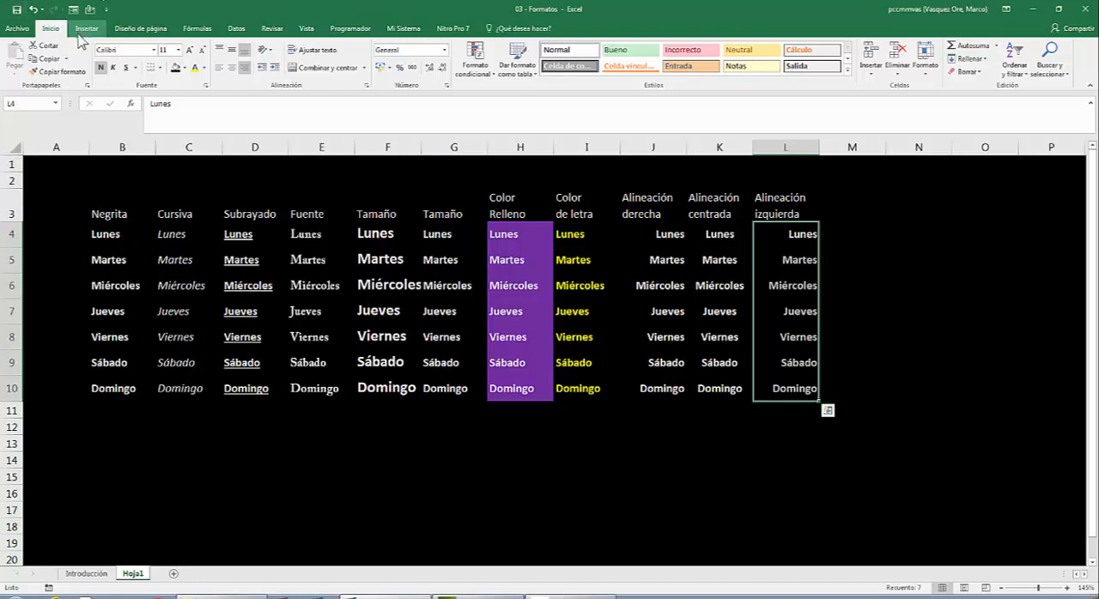
{"action": "left_click", "coordinate": [220, 67]}
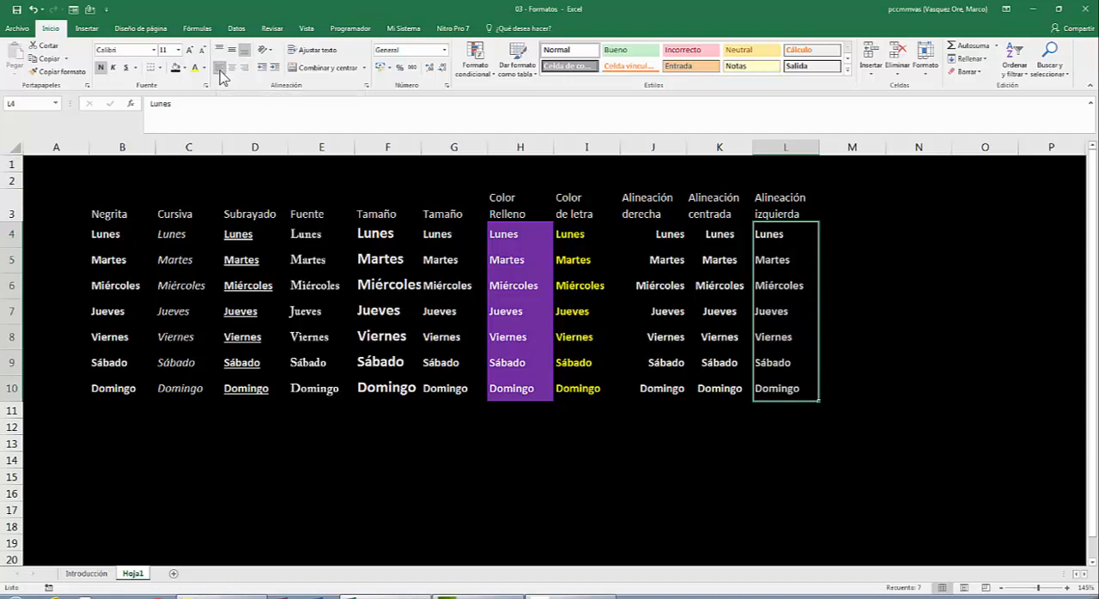
- Open the border settings of the cell format for the whole weekday table, B3:L10
{"action": "left_click", "coordinate": [103, 214]}
{"action": "key", "text": "ctrl+a"}
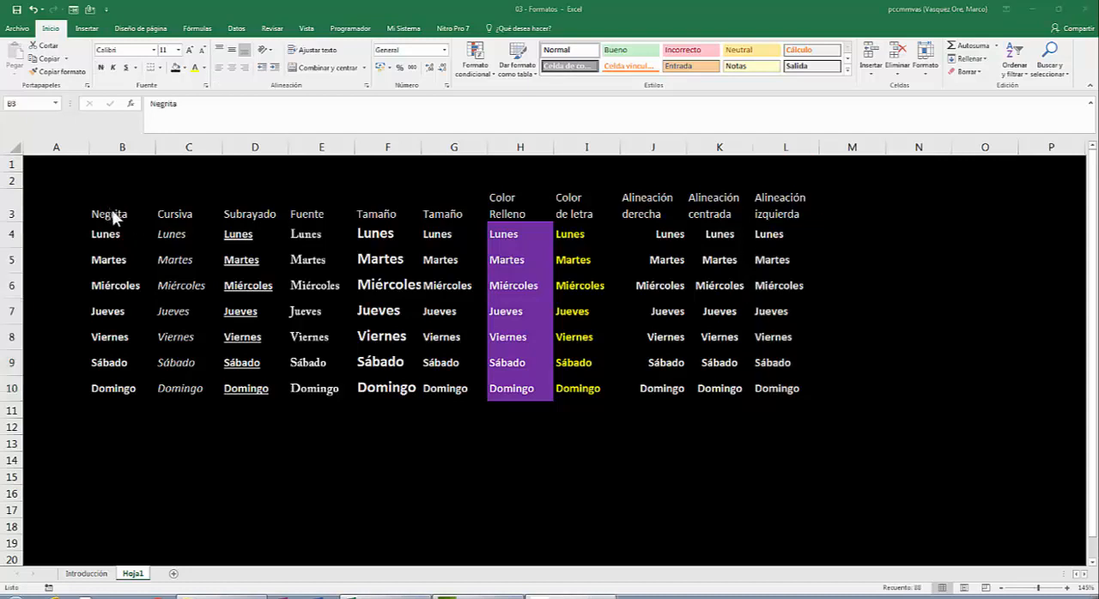
{"action": "left_click", "coordinate": [112, 214]}
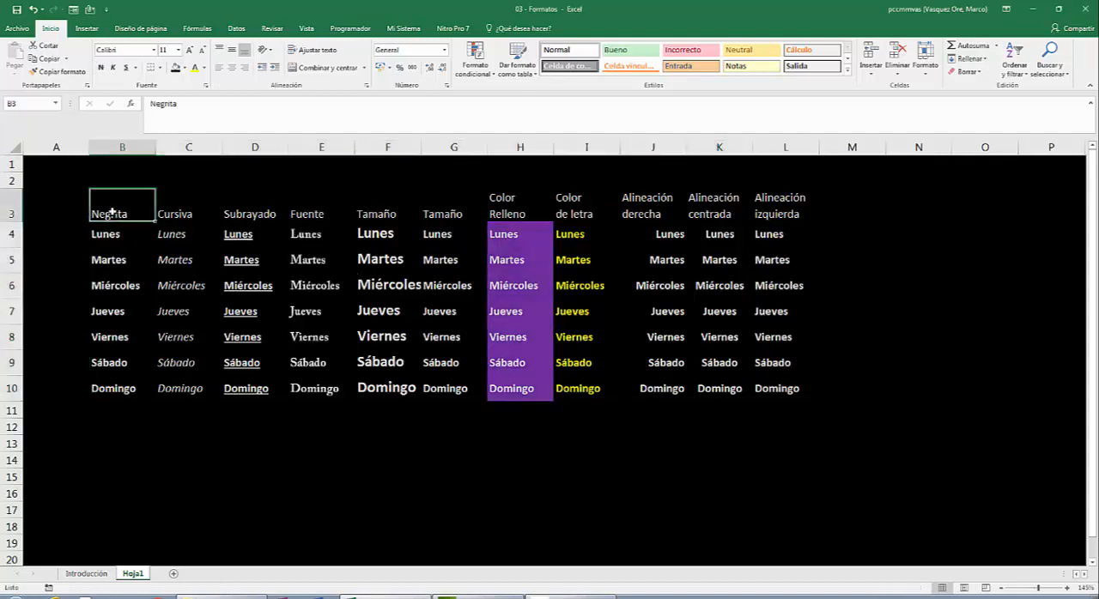
{"action": "key", "text": "shift+Right"}
{"action": "key", "text": "shift+Right"}
{"action": "key", "text": "shift+Right"}
{"action": "key", "text": "shift+Right"}
{"action": "key", "text": "shift+Right"}
{"action": "key", "text": "shift+Right"}
{"action": "key", "text": "shift+Right"}
{"action": "key", "text": "shift+Right"}
{"action": "key", "text": "shift+Right"}
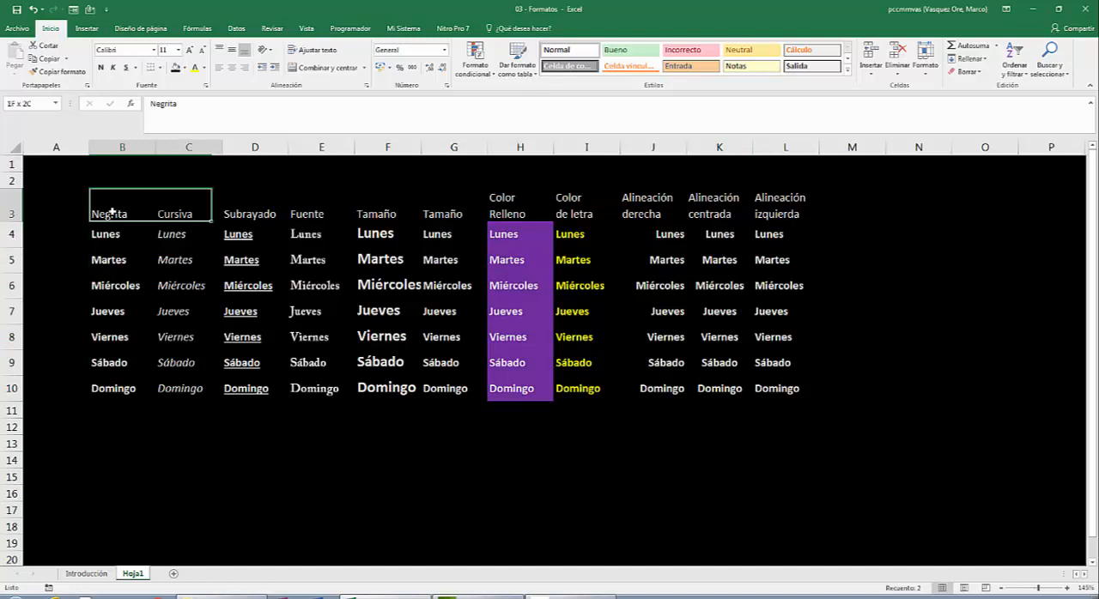
{"action": "key", "text": "shift+Right"}
{"action": "key", "text": "shift+Down"}
{"action": "key", "text": "shift+Down"}
{"action": "key", "text": "shift+Down"}
{"action": "key", "text": "shift+Down"}
{"action": "key", "text": "shift+Down"}
{"action": "key", "text": "shift+Down"}
{"action": "key", "text": "shift+Down"}
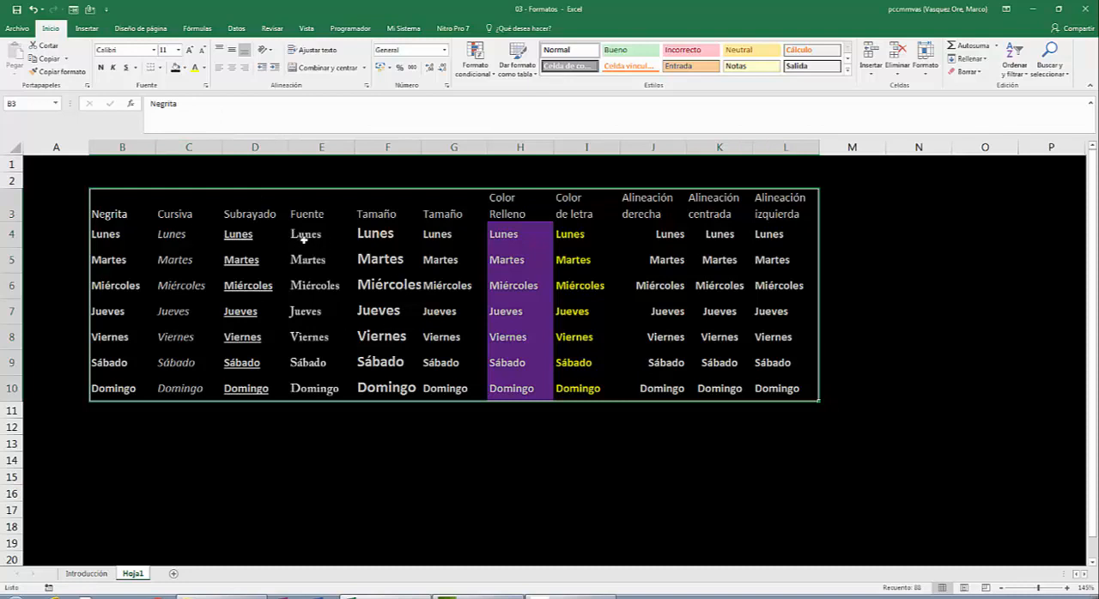
{"action": "right_click", "coordinate": [307, 242]}
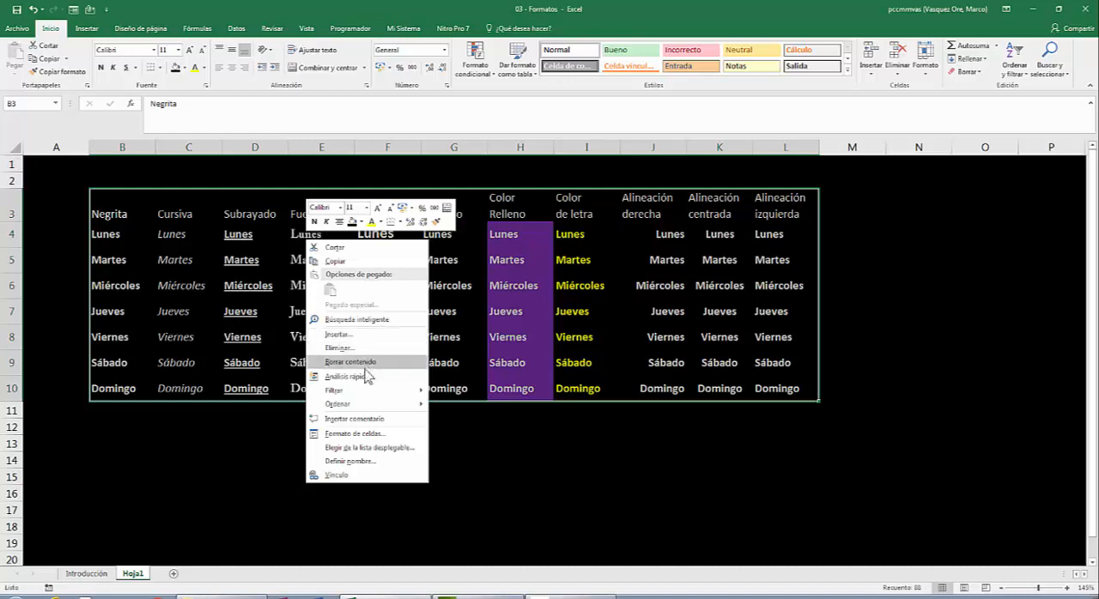
{"action": "left_click", "coordinate": [364, 442]}
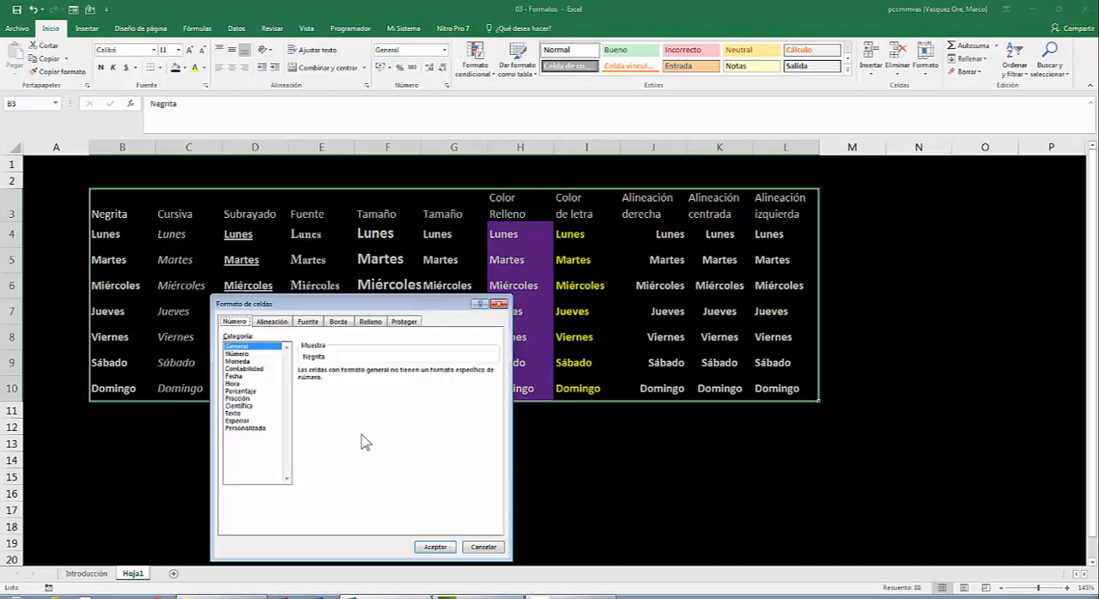
{"action": "left_click_drag", "start_coordinate": [344, 302], "coordinate": [706, 140]}
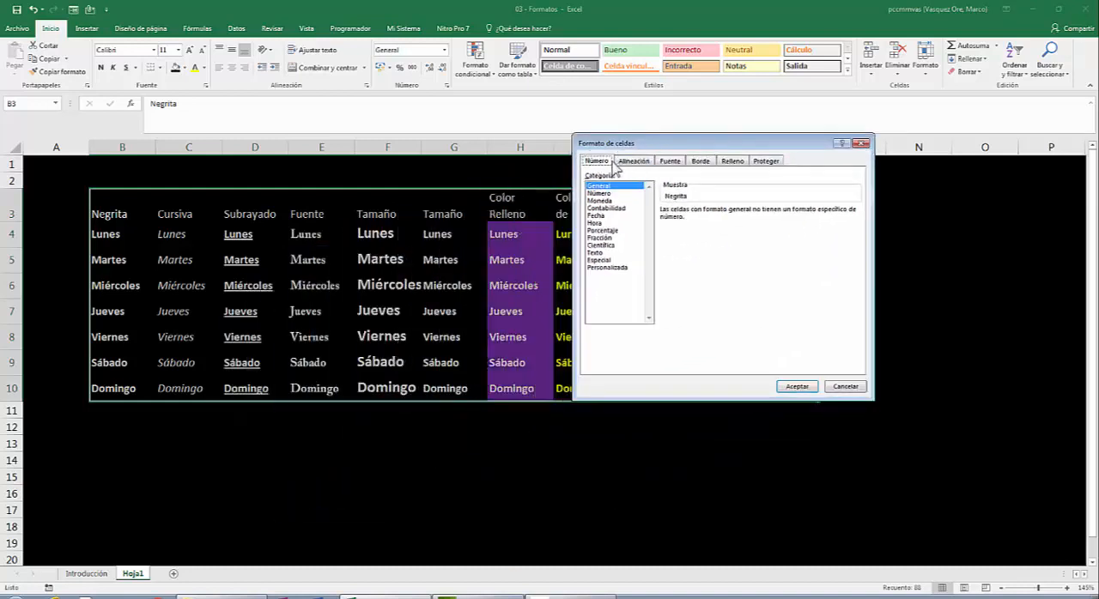
{"action": "left_click", "coordinate": [703, 163]}
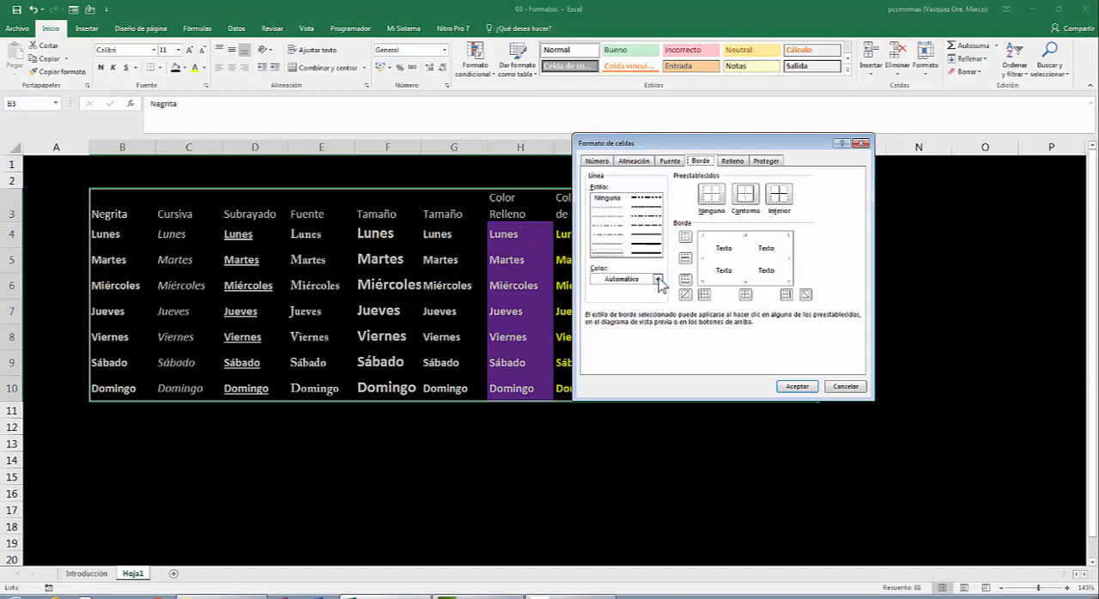
- Apply yellow double-line borders to both the outline and the inside of the table
{"action": "left_click", "coordinate": [657, 280]}
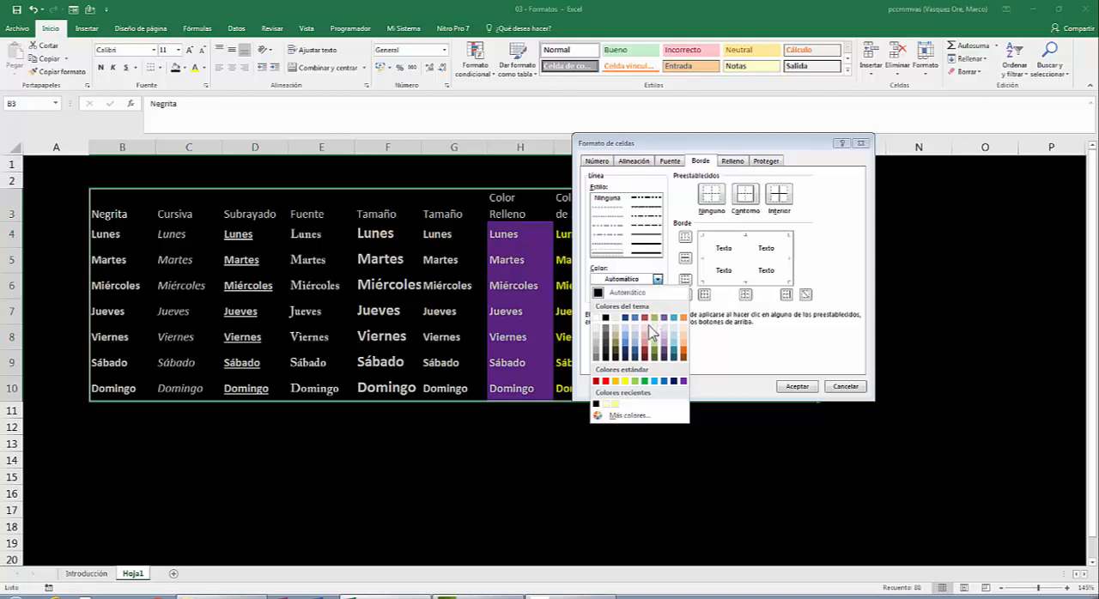
{"action": "left_click", "coordinate": [625, 381]}
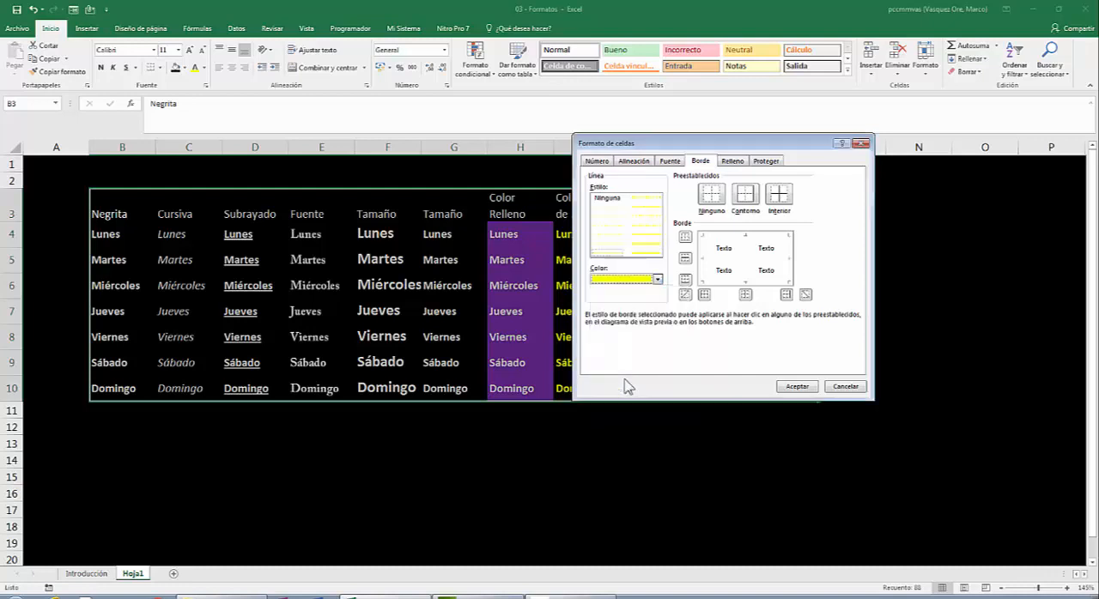
{"action": "left_click", "coordinate": [642, 253]}
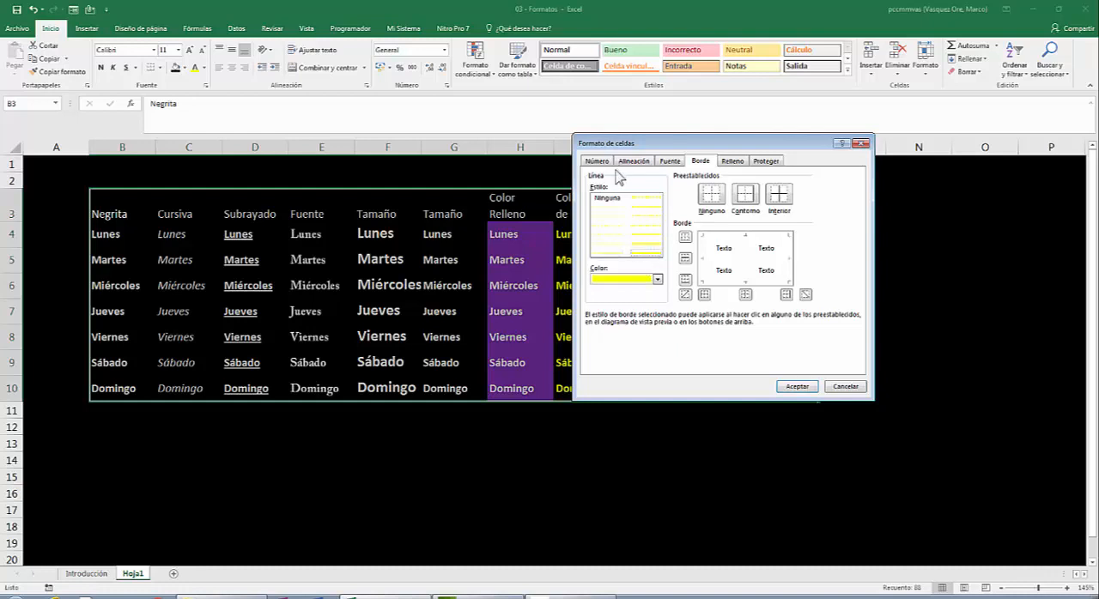
{"action": "left_click", "coordinate": [751, 193]}
{"action": "left_click", "coordinate": [745, 198]}
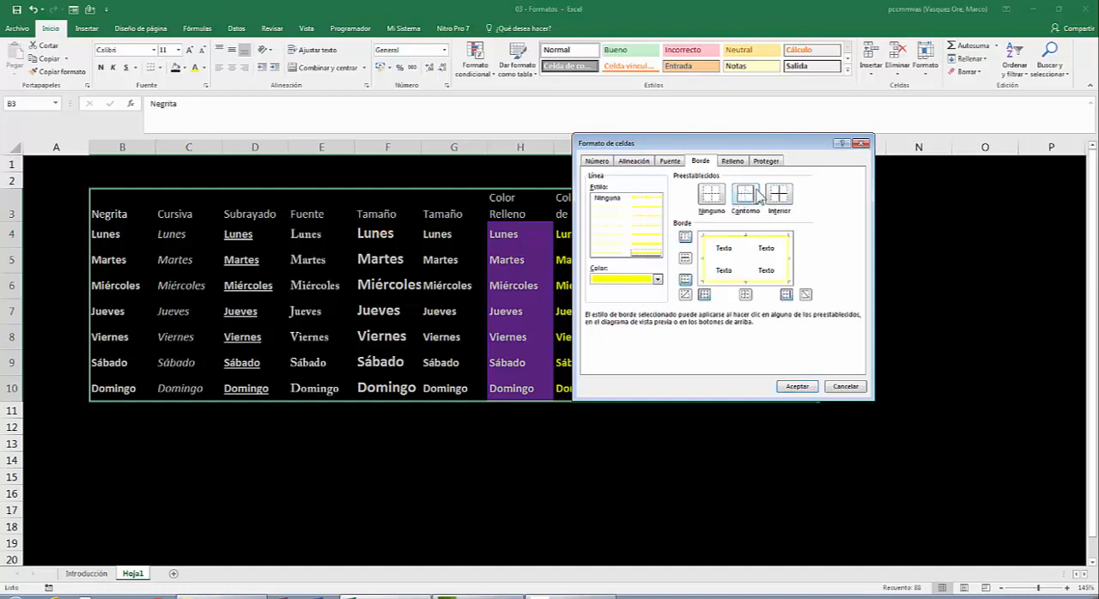
{"action": "left_click", "coordinate": [778, 195]}
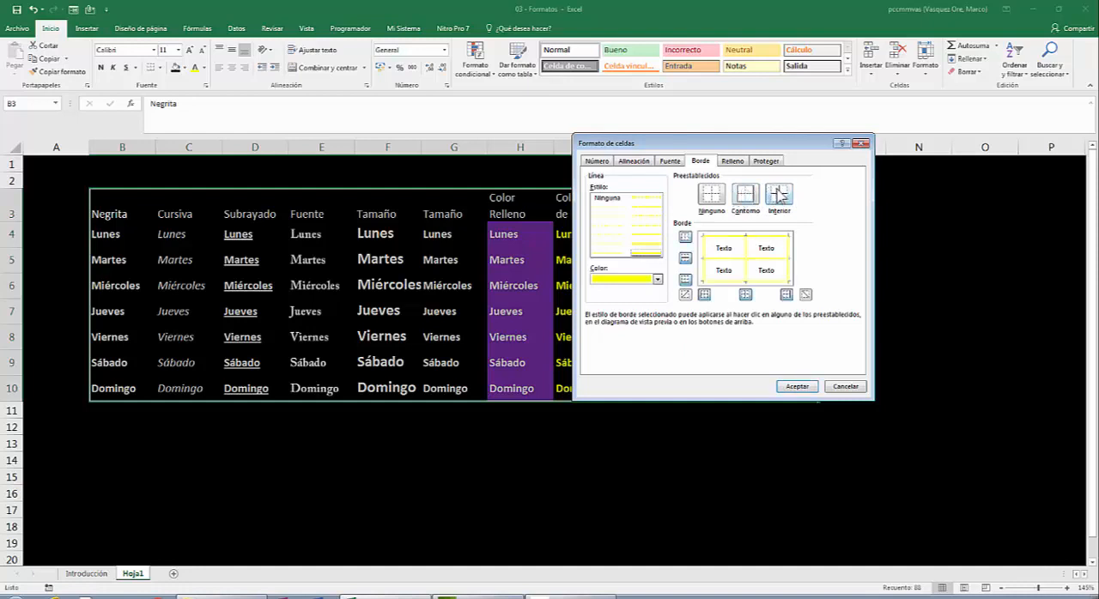
{"action": "left_click", "coordinate": [798, 387]}
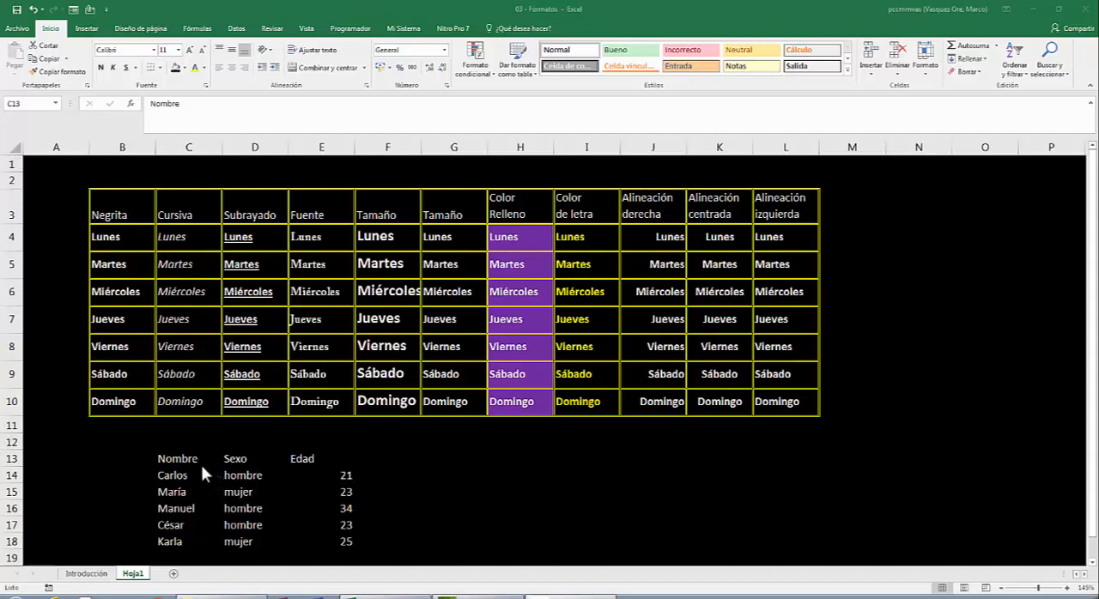
- Centre the ages in E14:E18 horizontally in their cells
{"action": "left_click", "coordinate": [315, 458]}
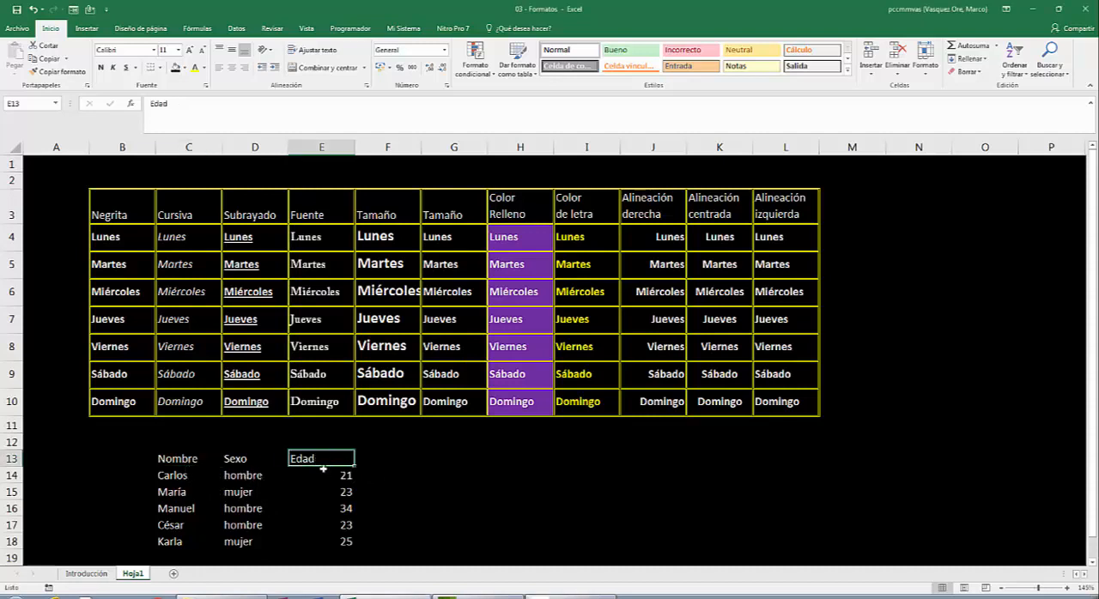
{"action": "left_click_drag", "start_coordinate": [322, 473], "coordinate": [315, 540]}
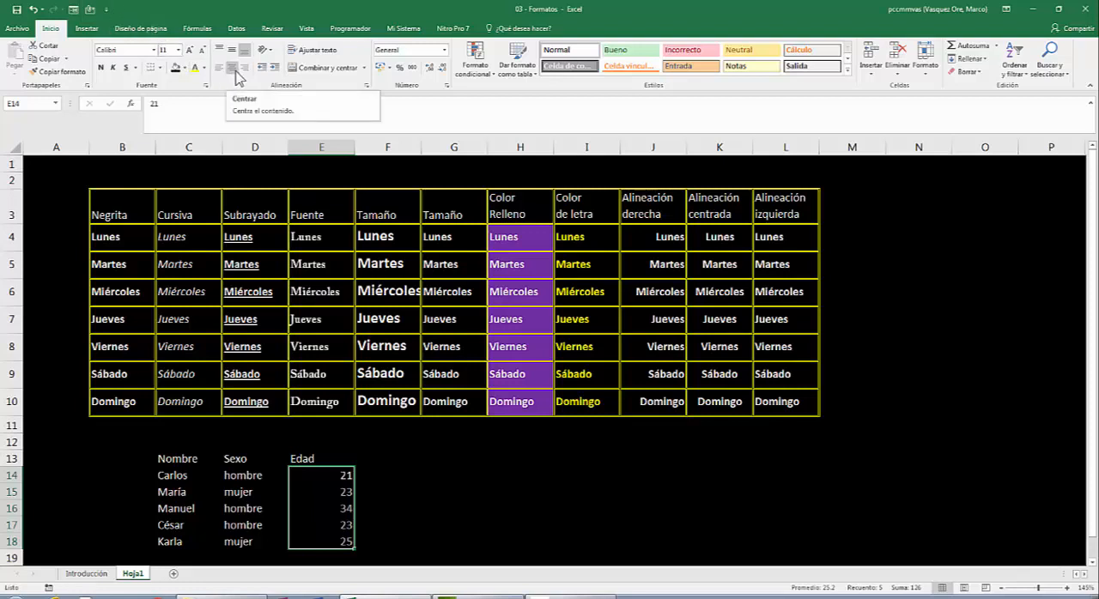
{"action": "left_click", "coordinate": [233, 68]}
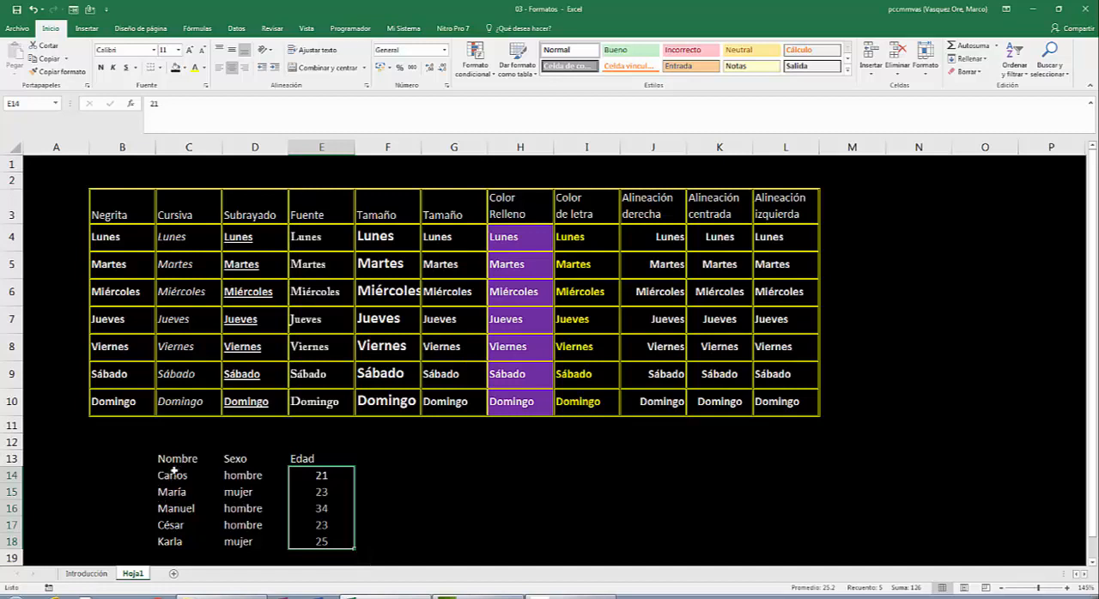
- Format the names in C14:C18 as bold, italic and underlined
{"action": "left_click_drag", "start_coordinate": [171, 475], "coordinate": [161, 540]}
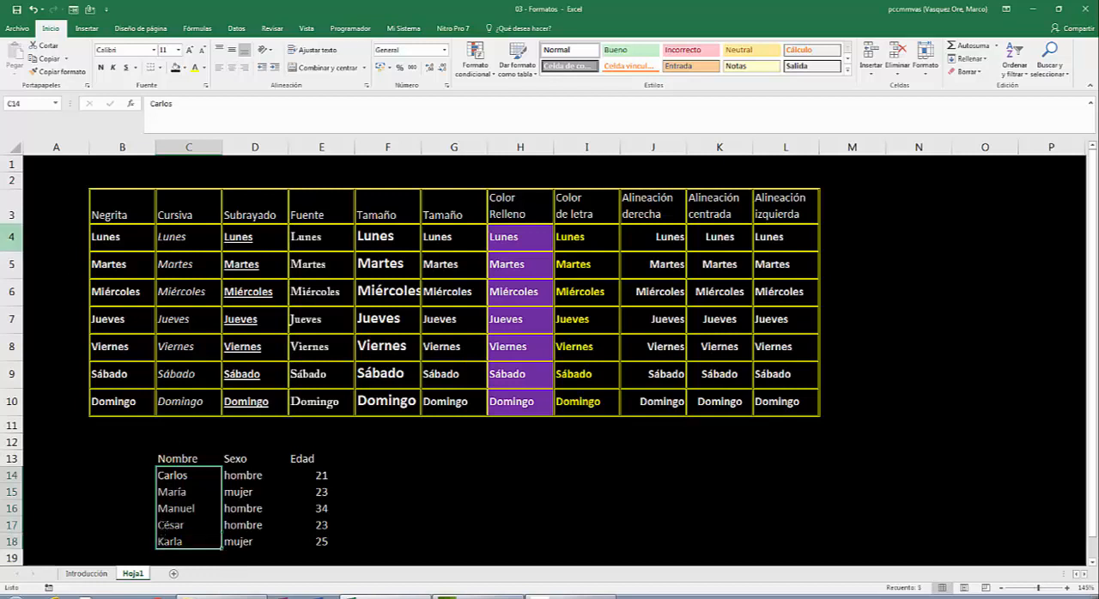
{"action": "left_click", "coordinate": [103, 67]}
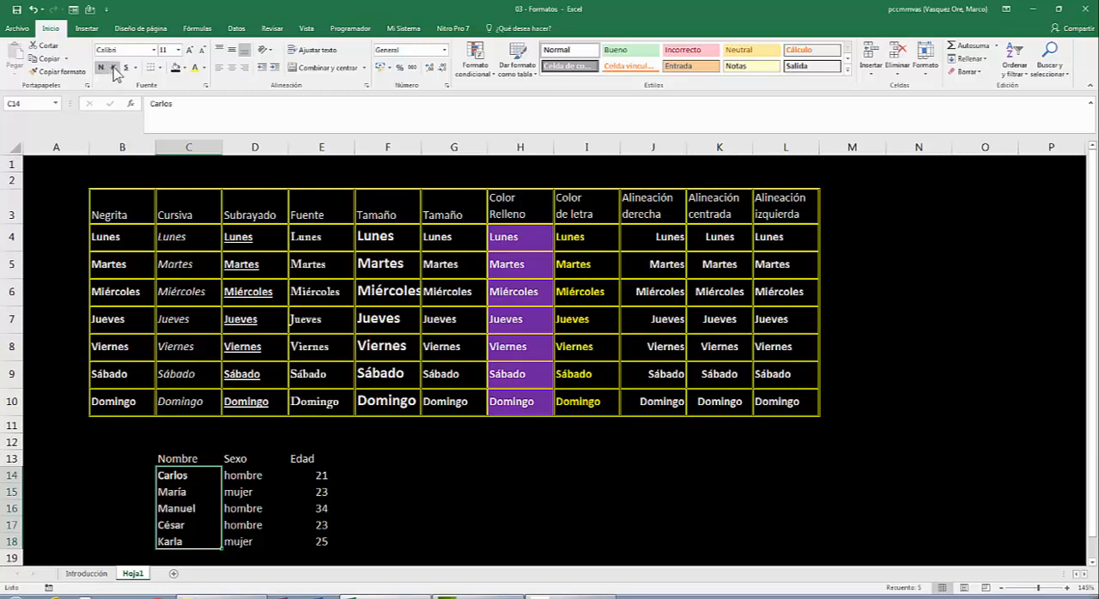
{"action": "left_click", "coordinate": [113, 67]}
{"action": "left_click", "coordinate": [126, 67]}
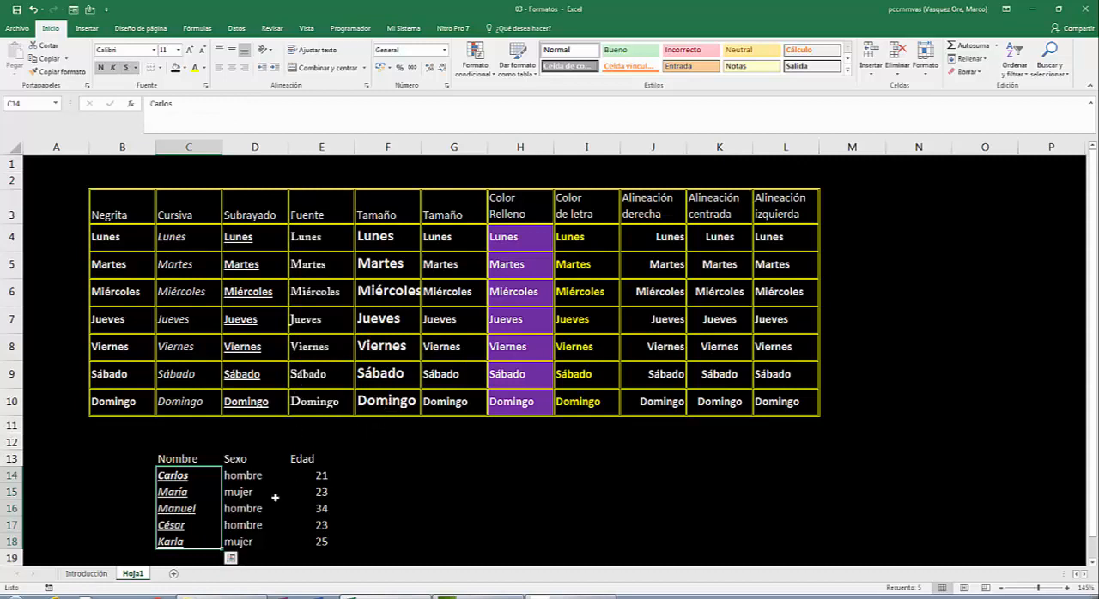
- Give the sex entries in D14:D18 a standard dark blue fill and a yellow font colour
{"action": "left_click_drag", "start_coordinate": [249, 476], "coordinate": [248, 546]}
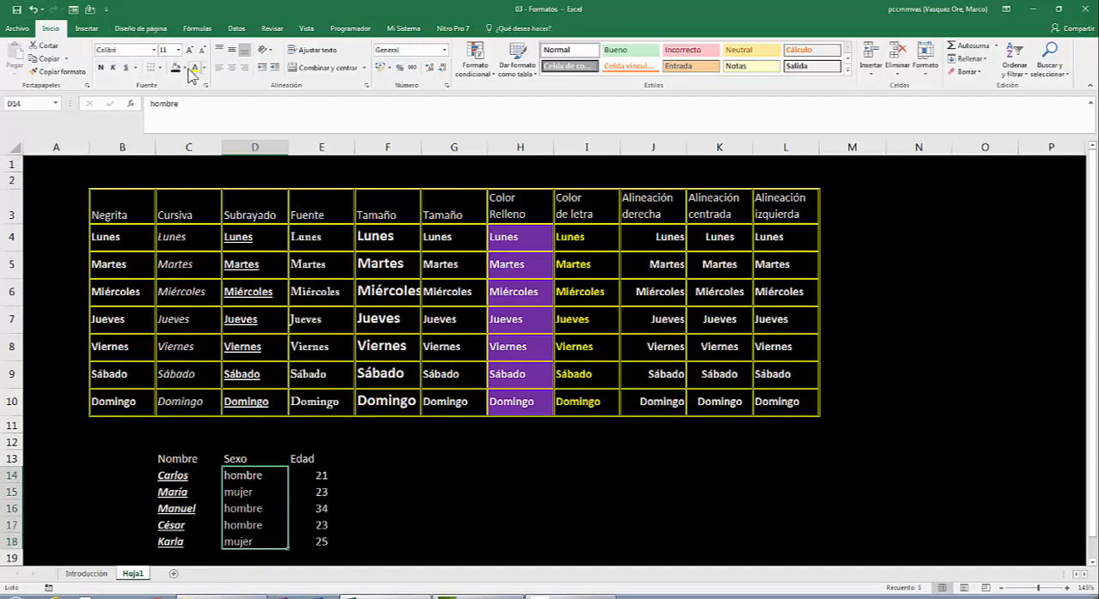
{"action": "left_click", "coordinate": [184, 69]}
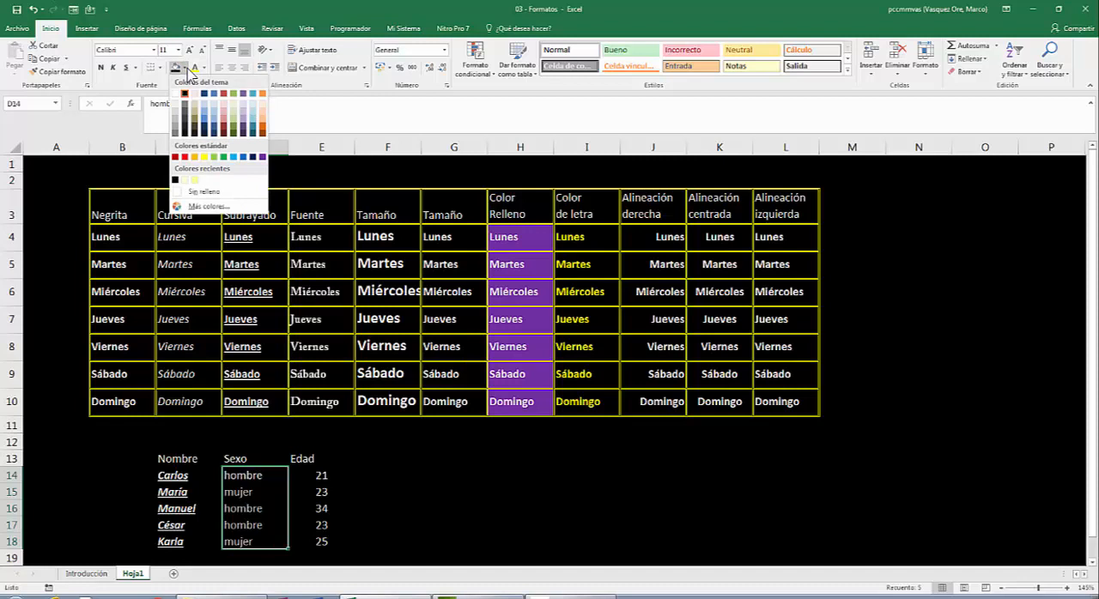
{"action": "left_click", "coordinate": [254, 157]}
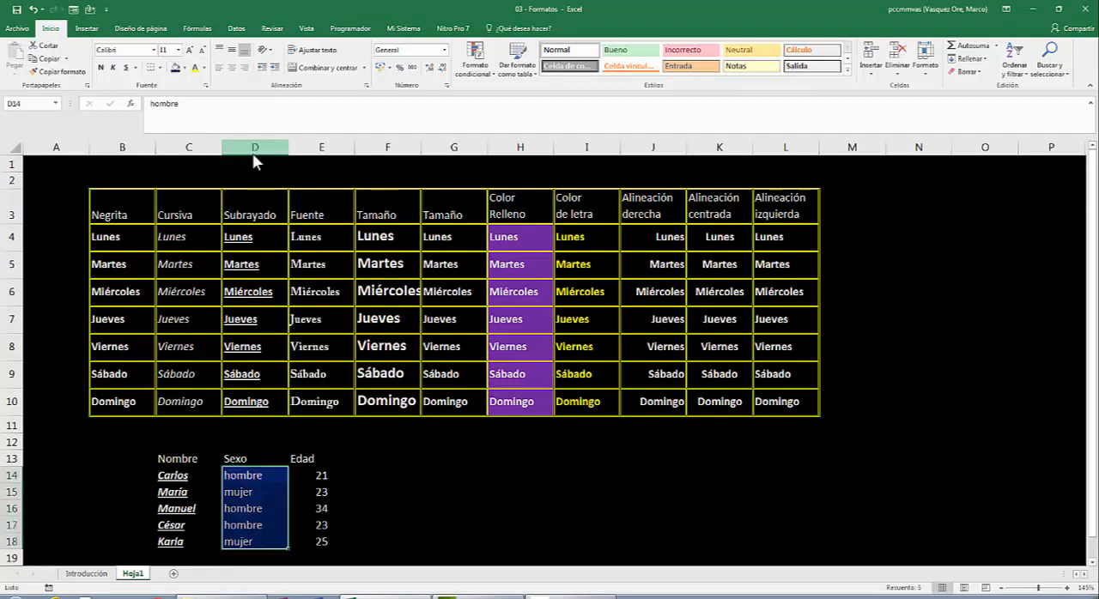
{"action": "left_click", "coordinate": [204, 72]}
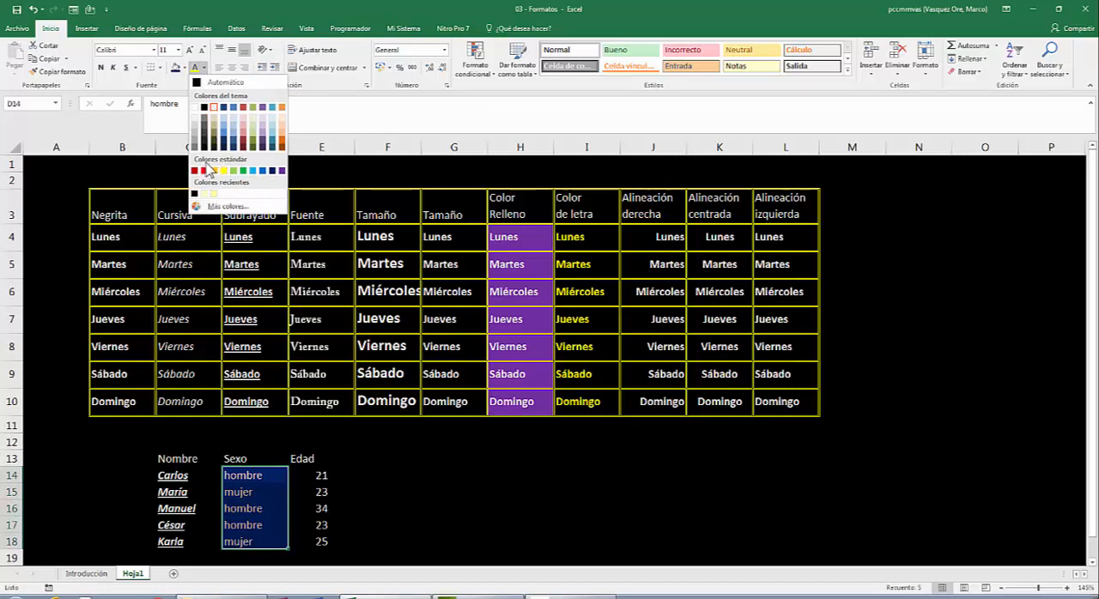
{"action": "left_click", "coordinate": [223, 171]}
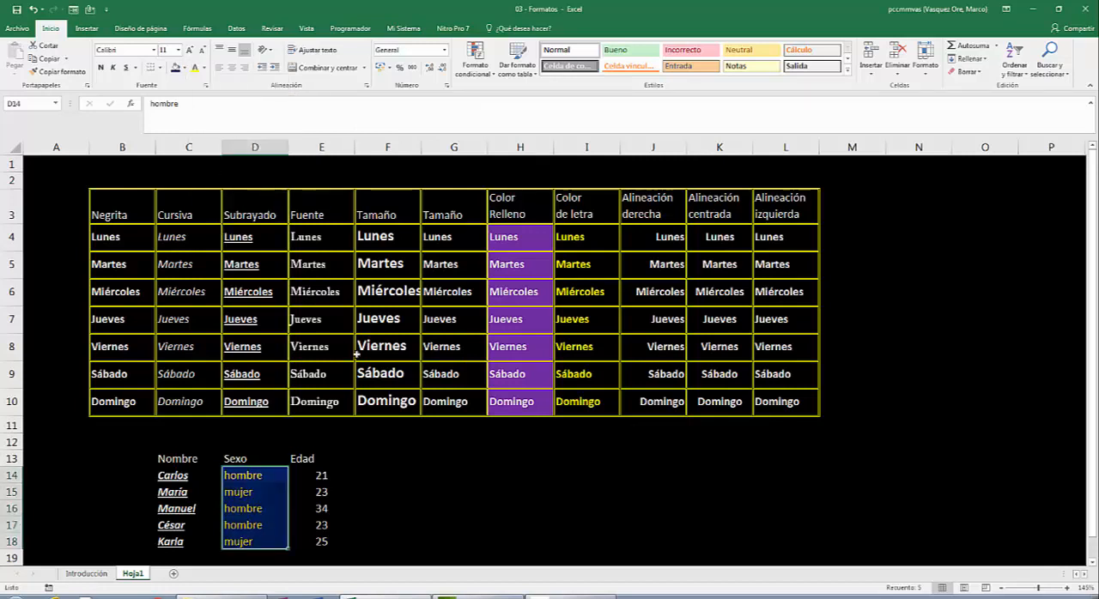
{"action": "left_click", "coordinate": [436, 495]}
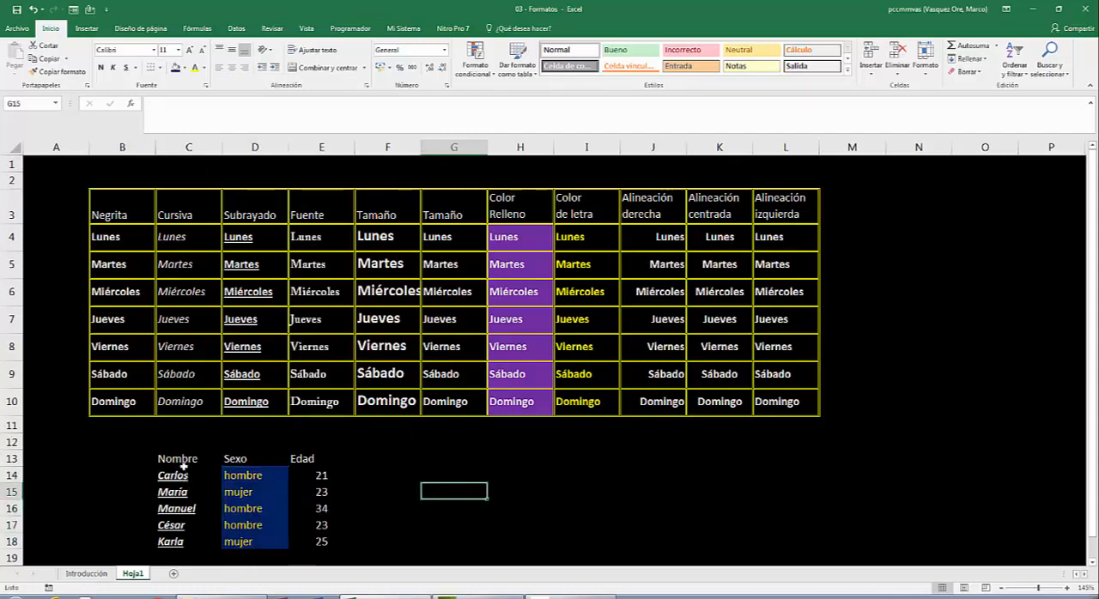
- Fill the header cells Nombre, Sexo and Edad in C13:E13 with standard dark red
{"action": "left_click_drag", "start_coordinate": [177, 461], "coordinate": [293, 459]}
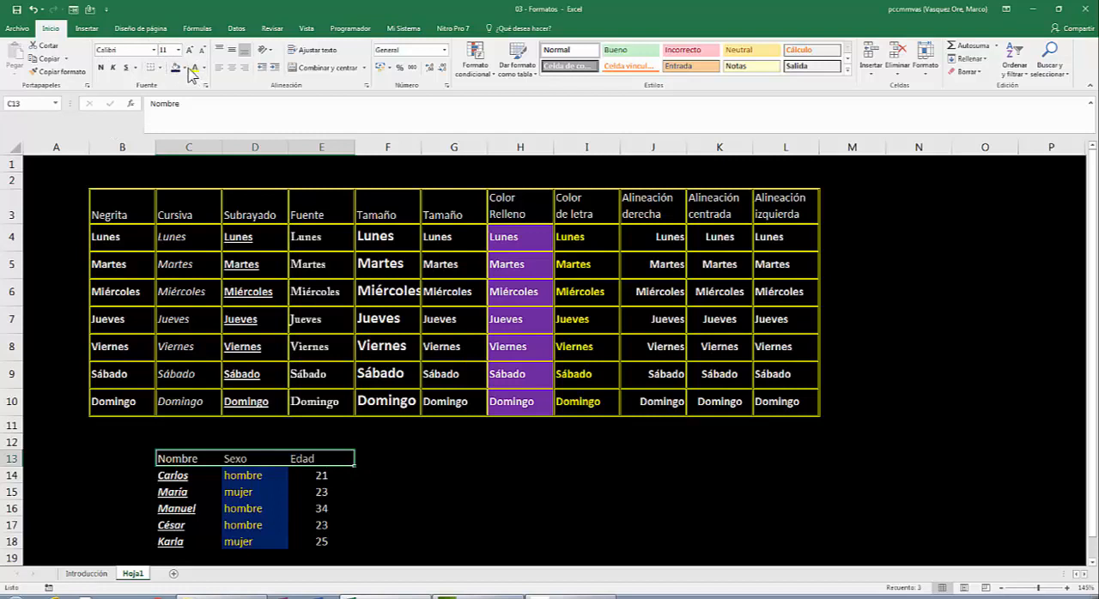
{"action": "left_click", "coordinate": [186, 68]}
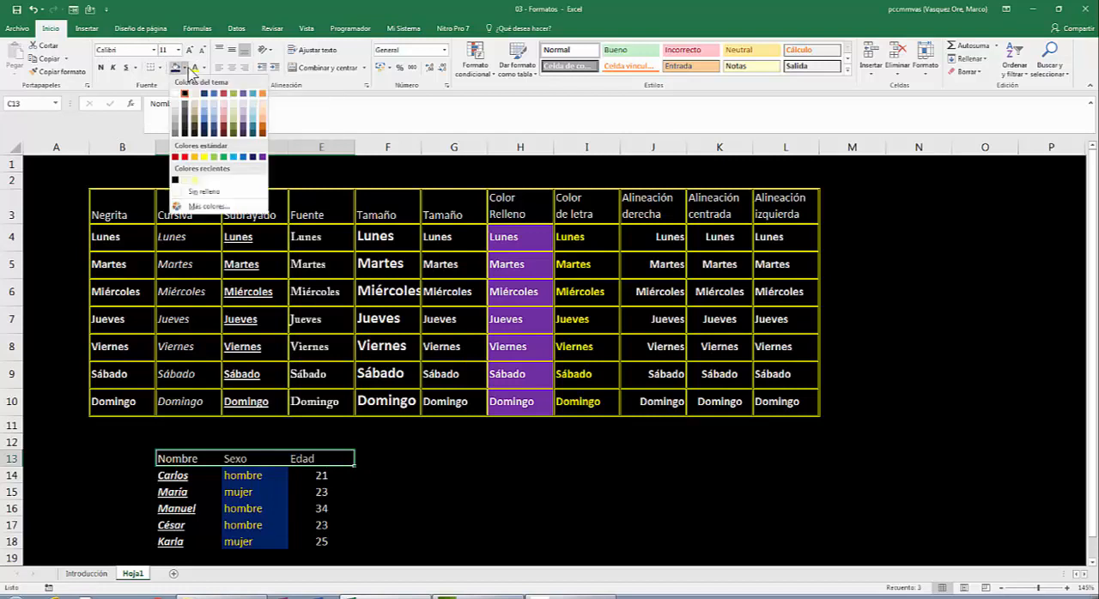
{"action": "left_click", "coordinate": [176, 157]}
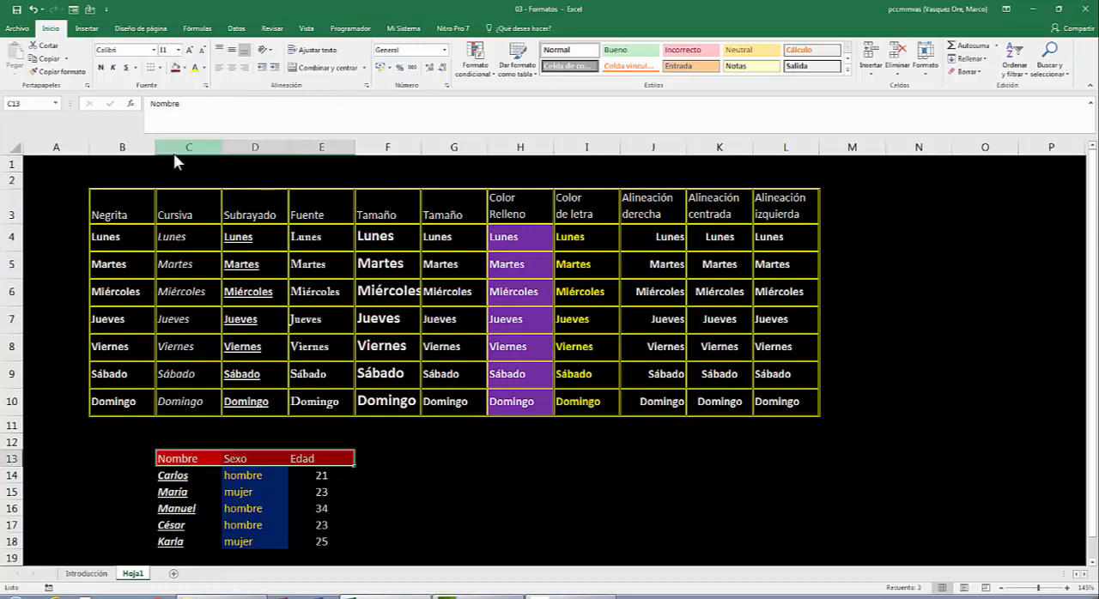
{"action": "left_click", "coordinate": [441, 429]}
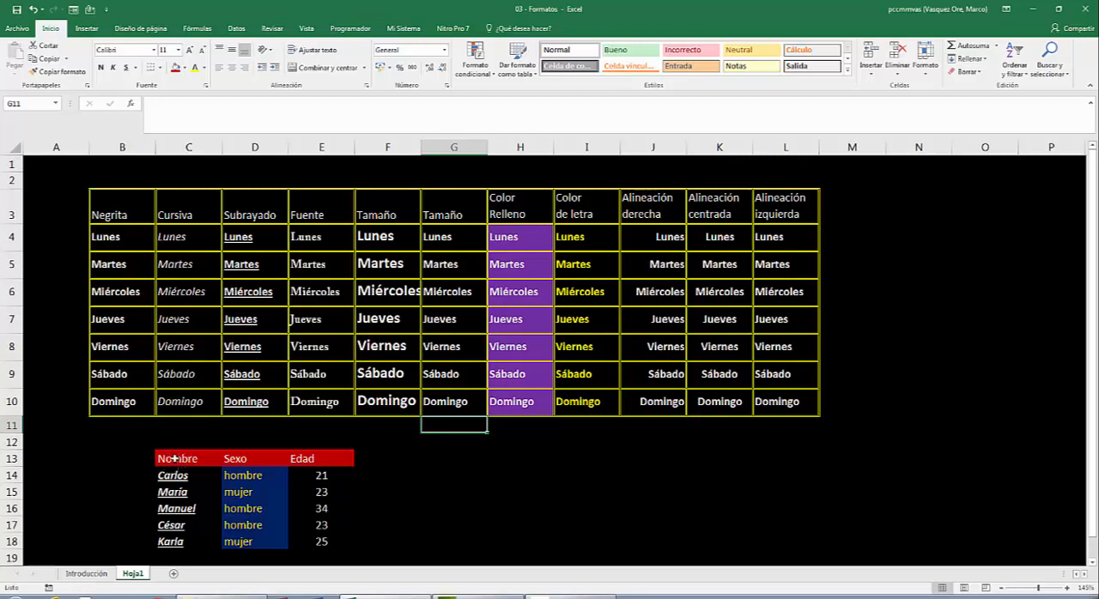
- Apply red theme-coloured borders to the inside of the name-sex-age table, C13:E18, through the cell format settings
{"action": "left_click_drag", "start_coordinate": [175, 458], "coordinate": [307, 534]}
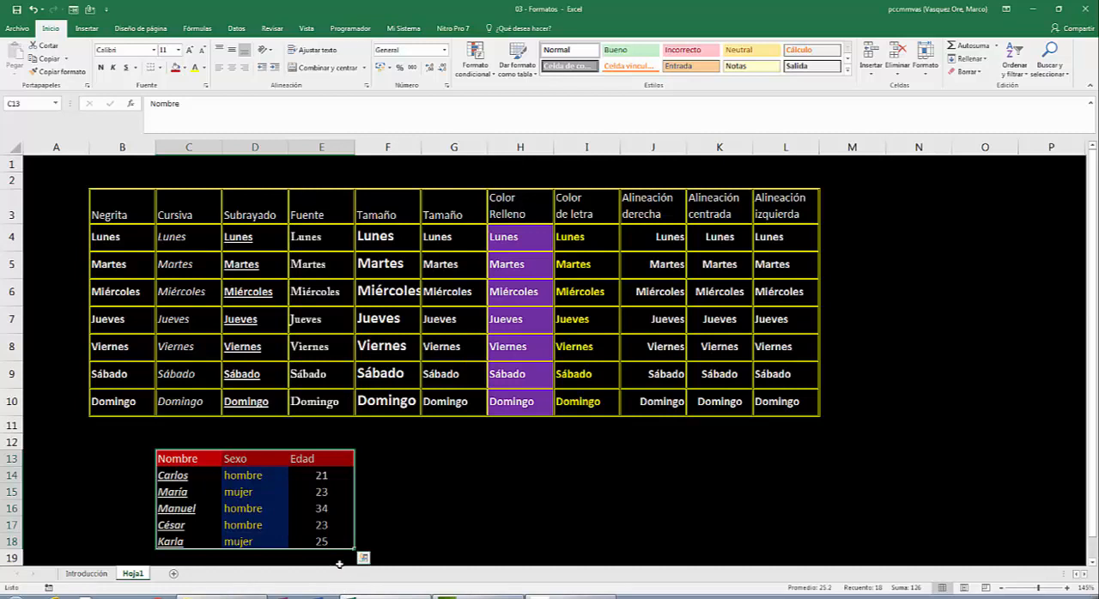
{"action": "right_click", "coordinate": [251, 494]}
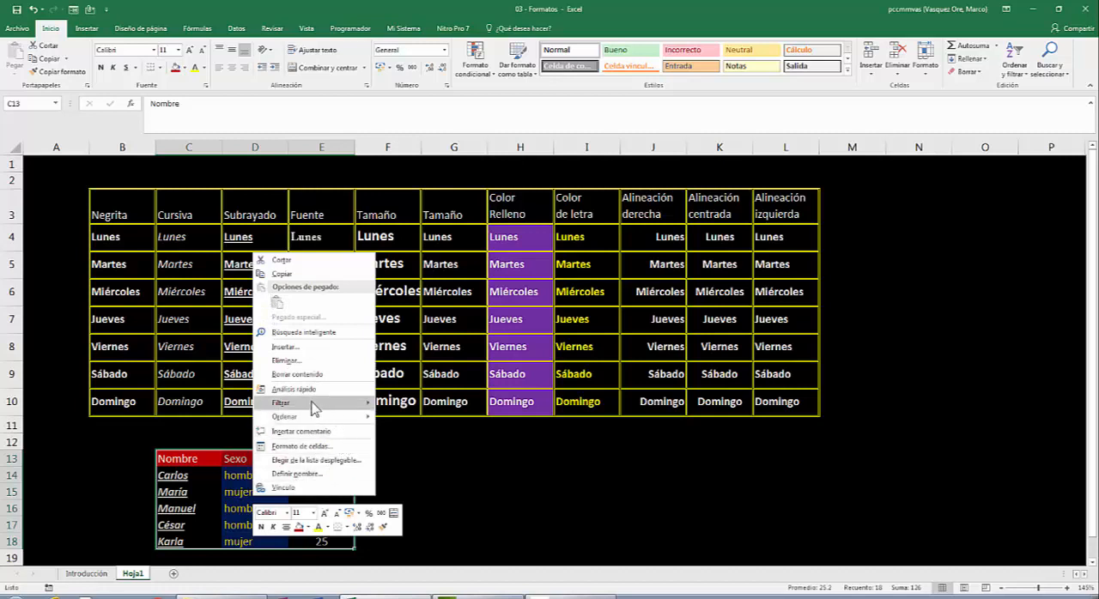
{"action": "left_click", "coordinate": [303, 447]}
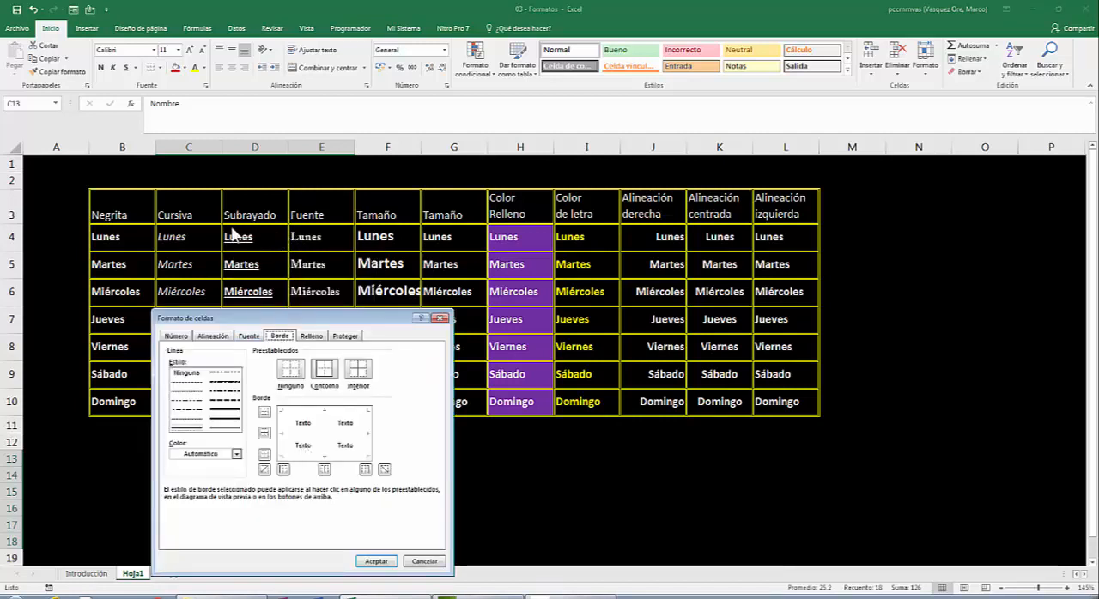
{"action": "left_click", "coordinate": [310, 335]}
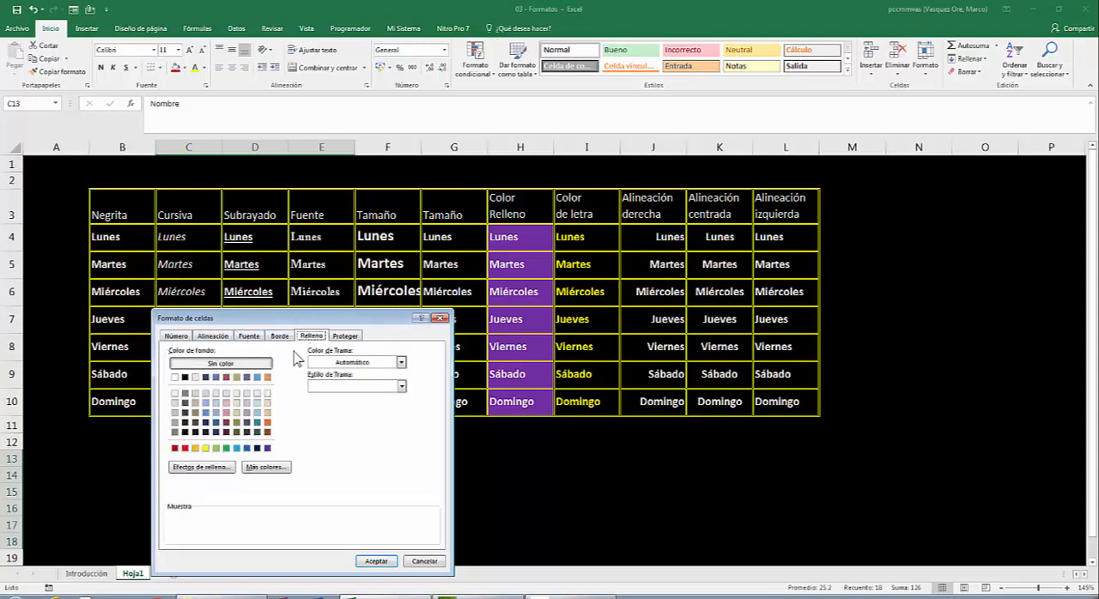
{"action": "left_click_drag", "start_coordinate": [338, 324], "coordinate": [666, 221]}
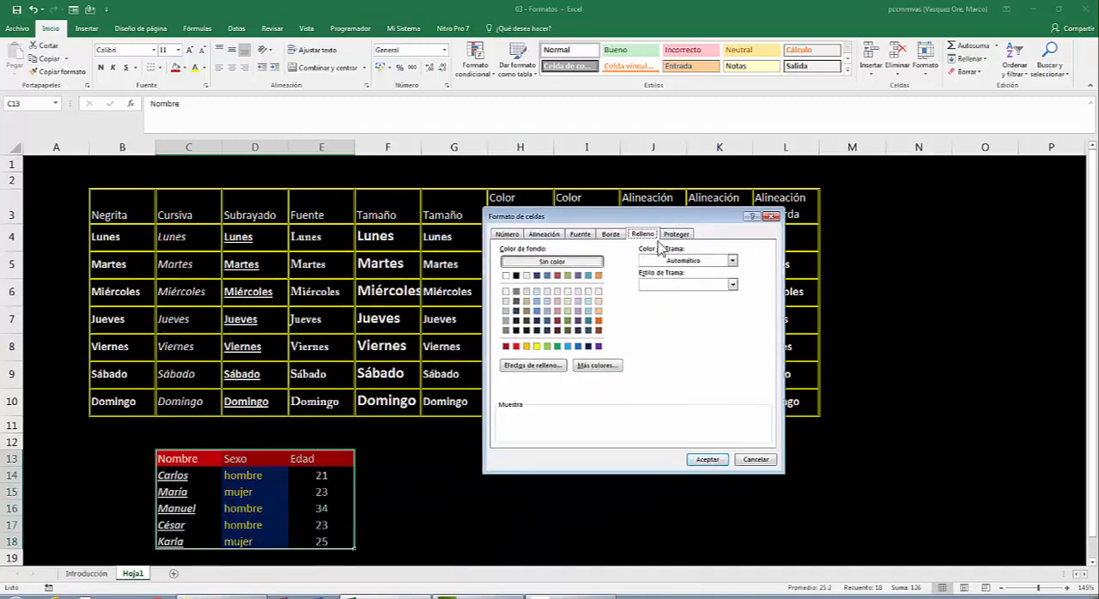
{"action": "left_click", "coordinate": [616, 237]}
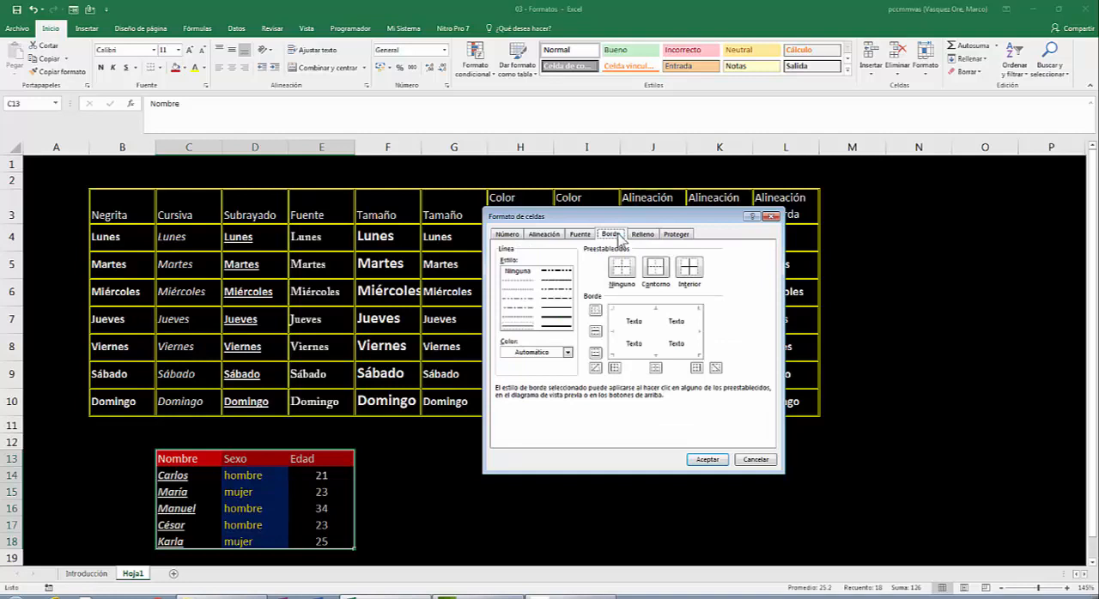
{"action": "left_click", "coordinate": [568, 353]}
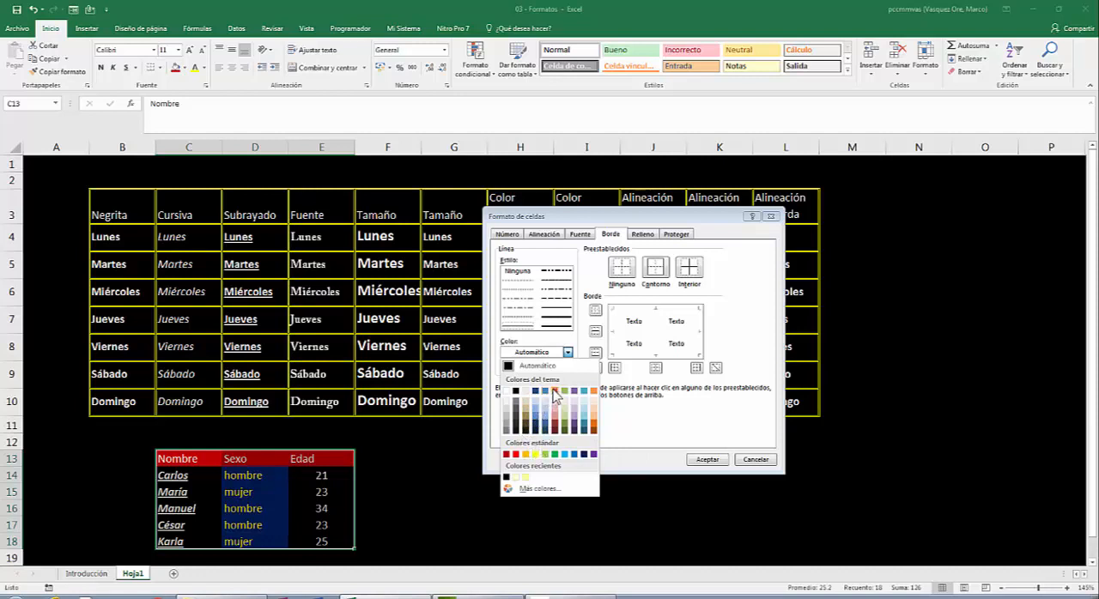
{"action": "left_click", "coordinate": [554, 393]}
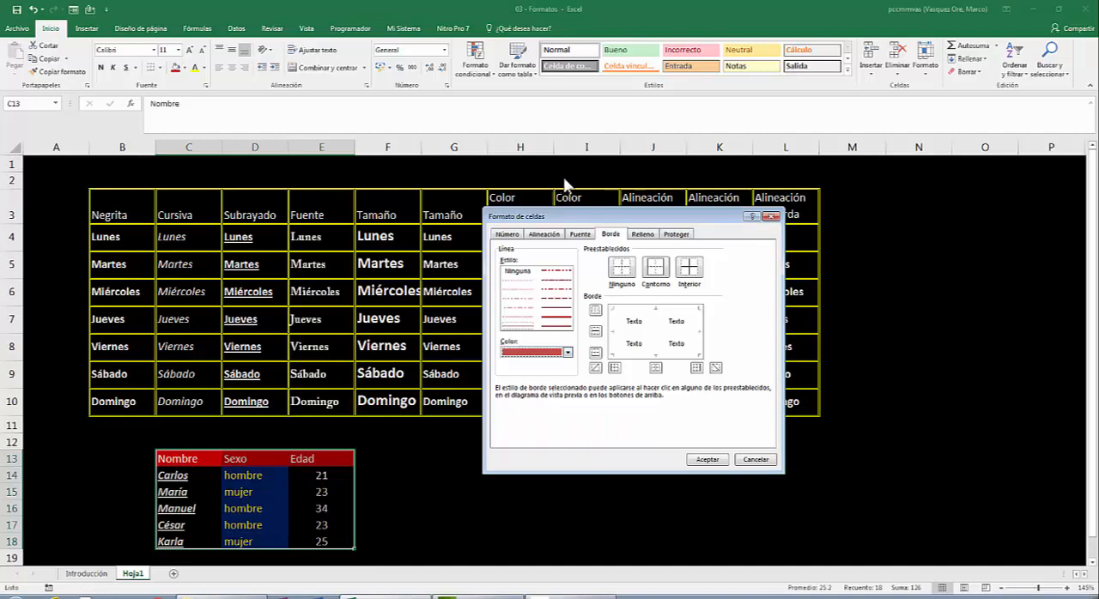
{"action": "left_click", "coordinate": [692, 271]}
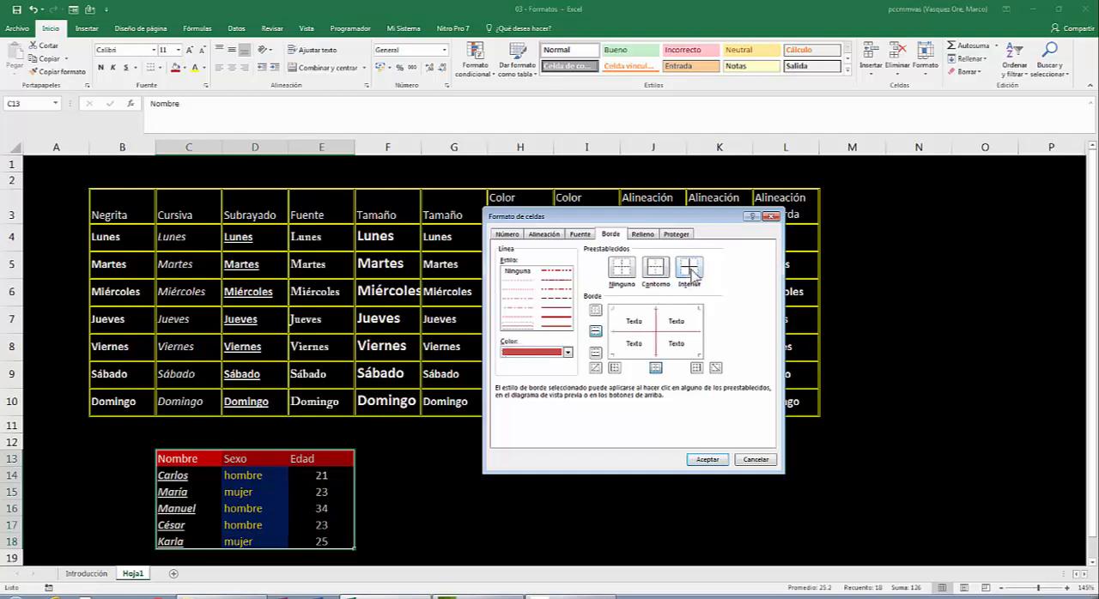
{"action": "left_click", "coordinate": [707, 460]}
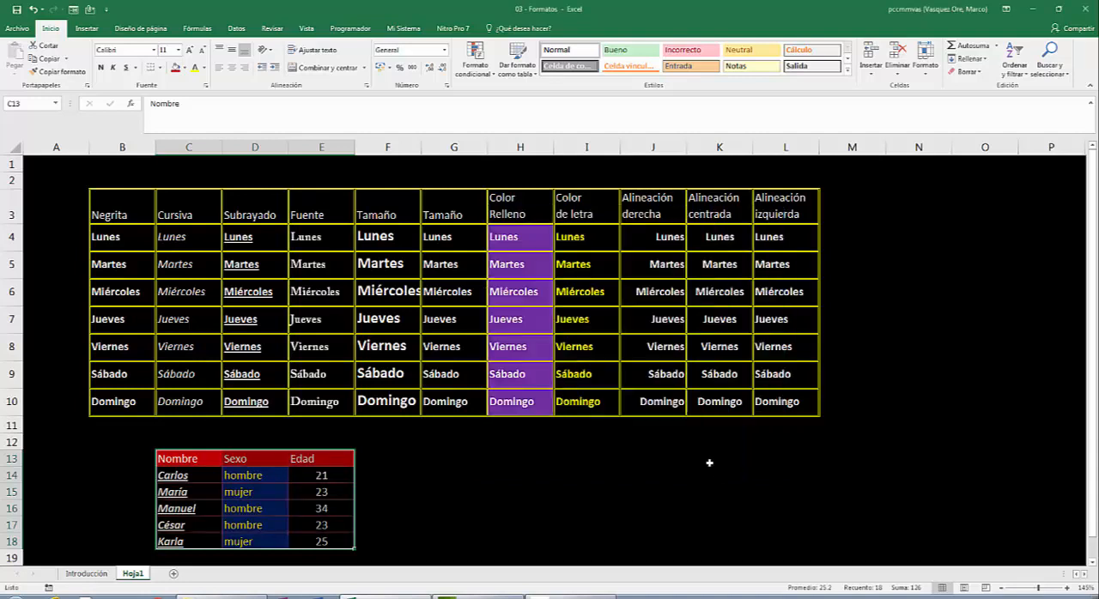
{"action": "left_click", "coordinate": [428, 482]}
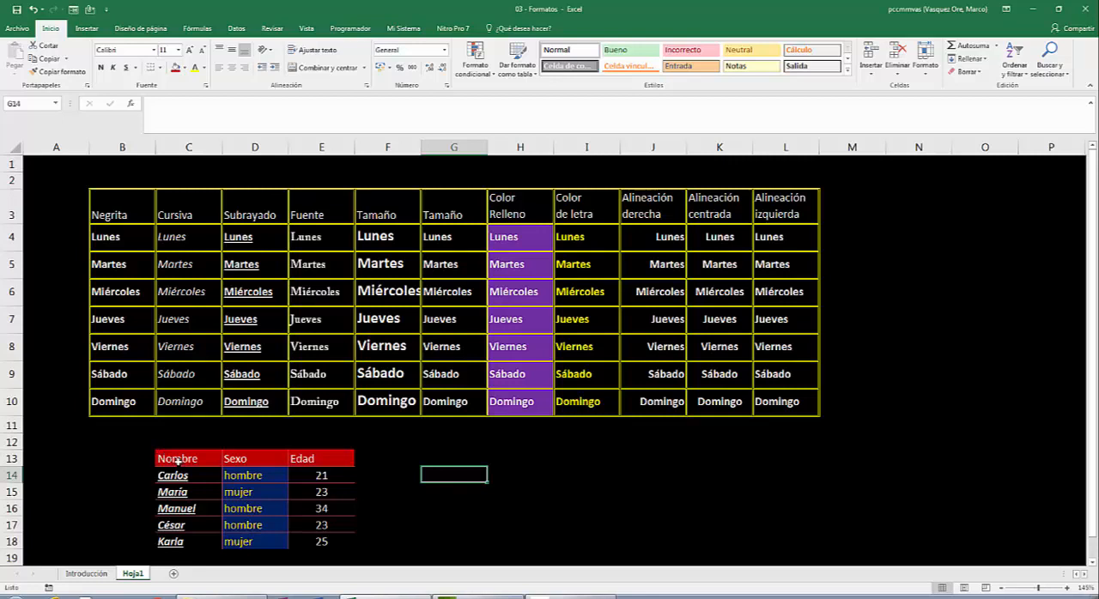
- Add a light blue outline border around the name-sex-age table, C13:E18, keeping its red inside borders
{"action": "left_click_drag", "start_coordinate": [177, 459], "coordinate": [315, 536]}
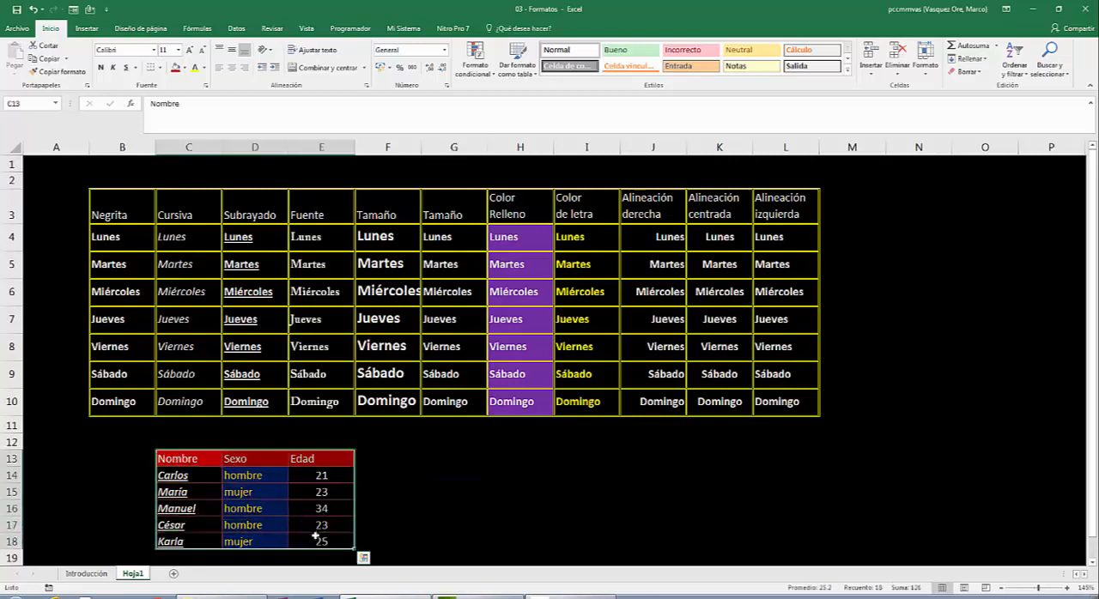
{"action": "right_click", "coordinate": [219, 502]}
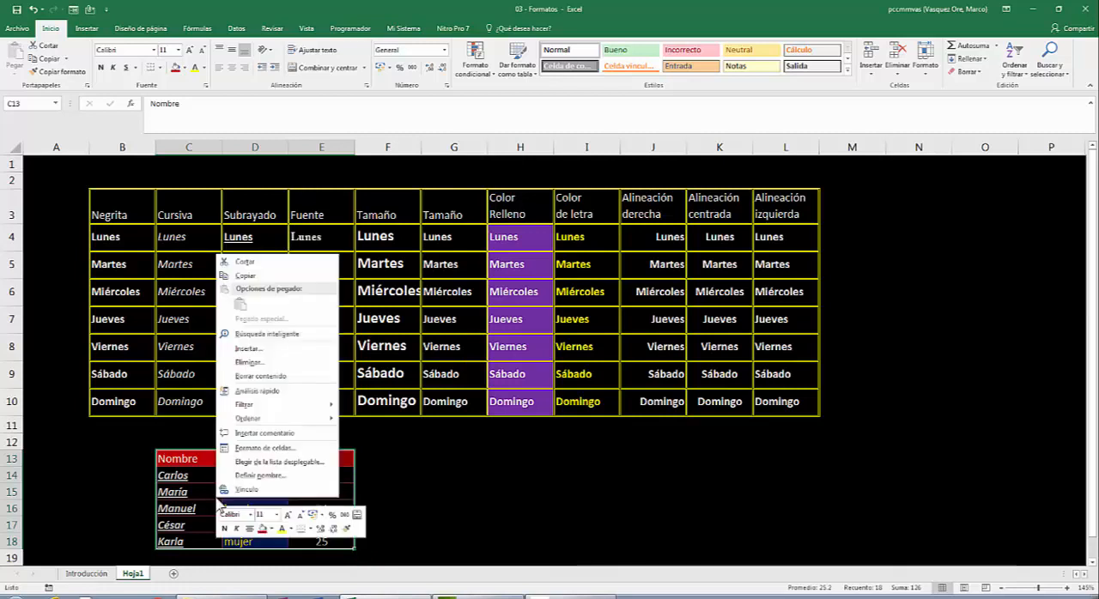
{"action": "left_click", "coordinate": [257, 453]}
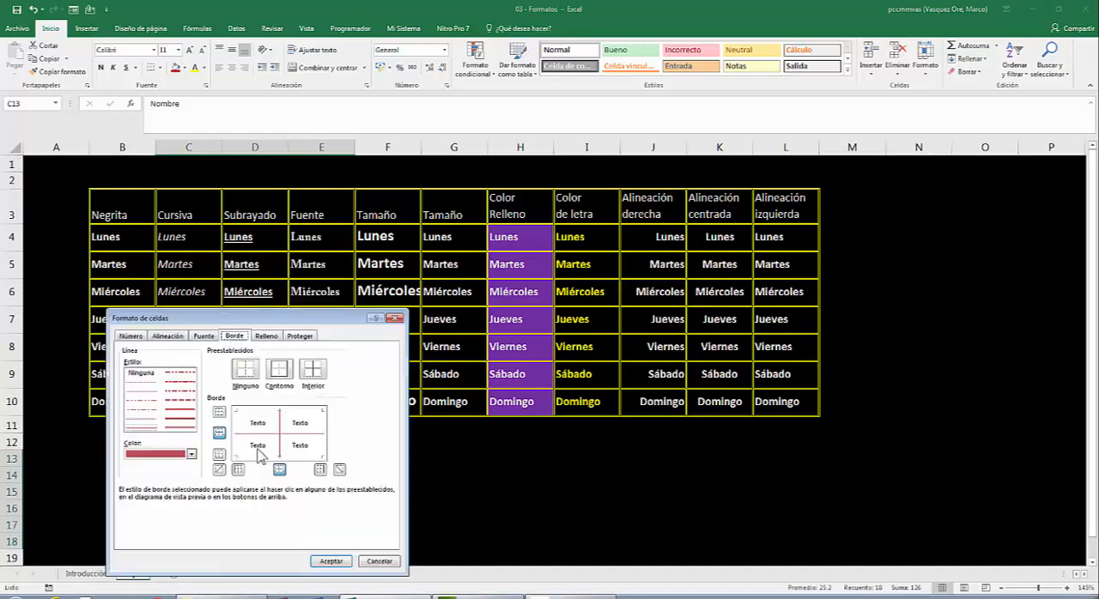
{"action": "left_click_drag", "start_coordinate": [238, 320], "coordinate": [618, 192]}
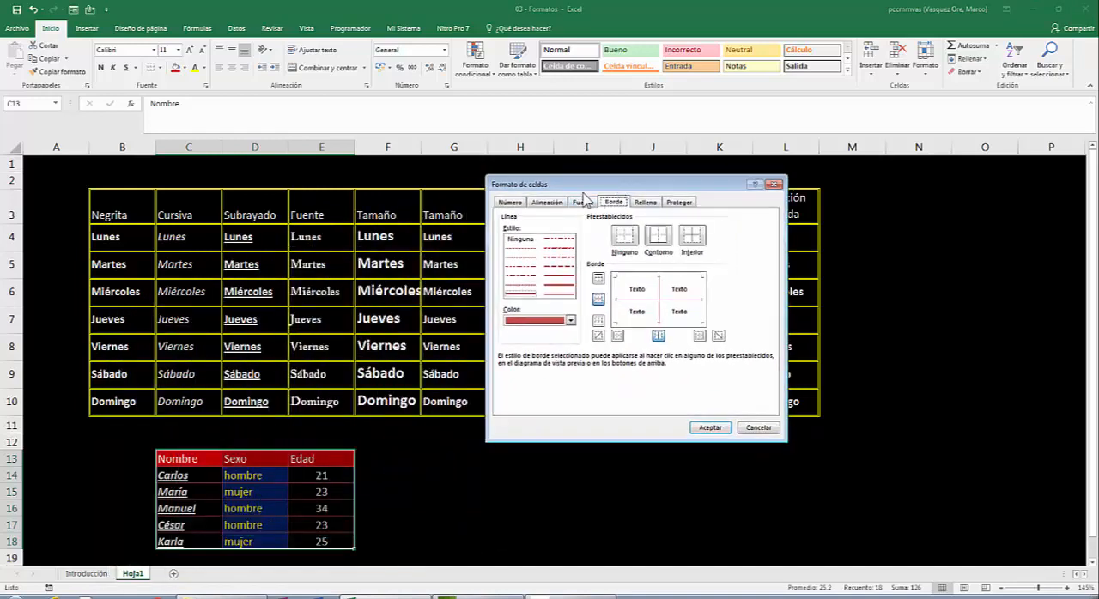
{"action": "left_click", "coordinate": [569, 321]}
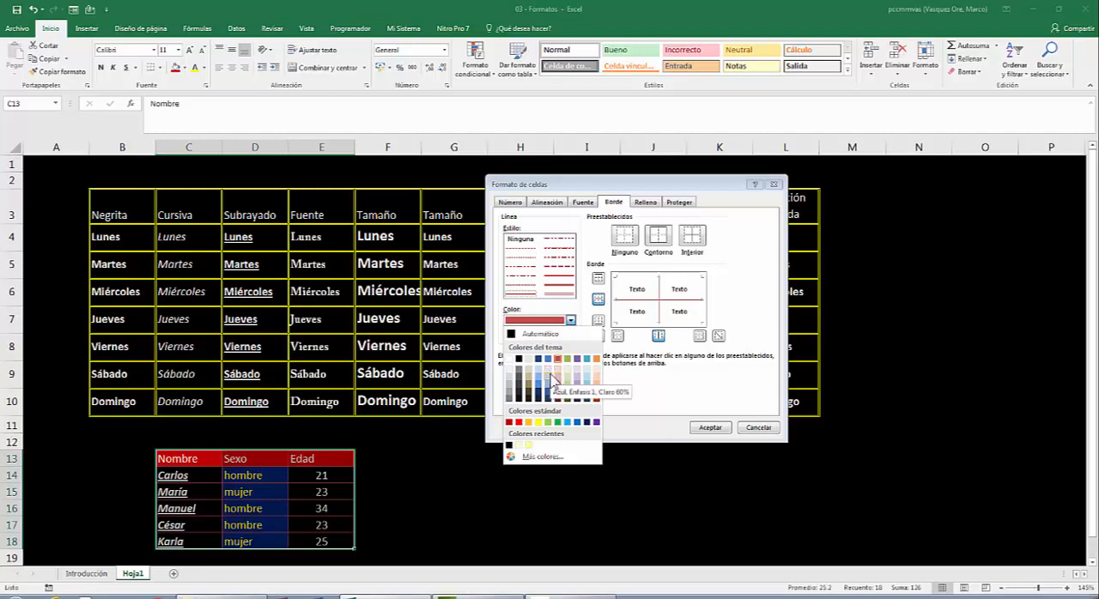
{"action": "left_click", "coordinate": [552, 378]}
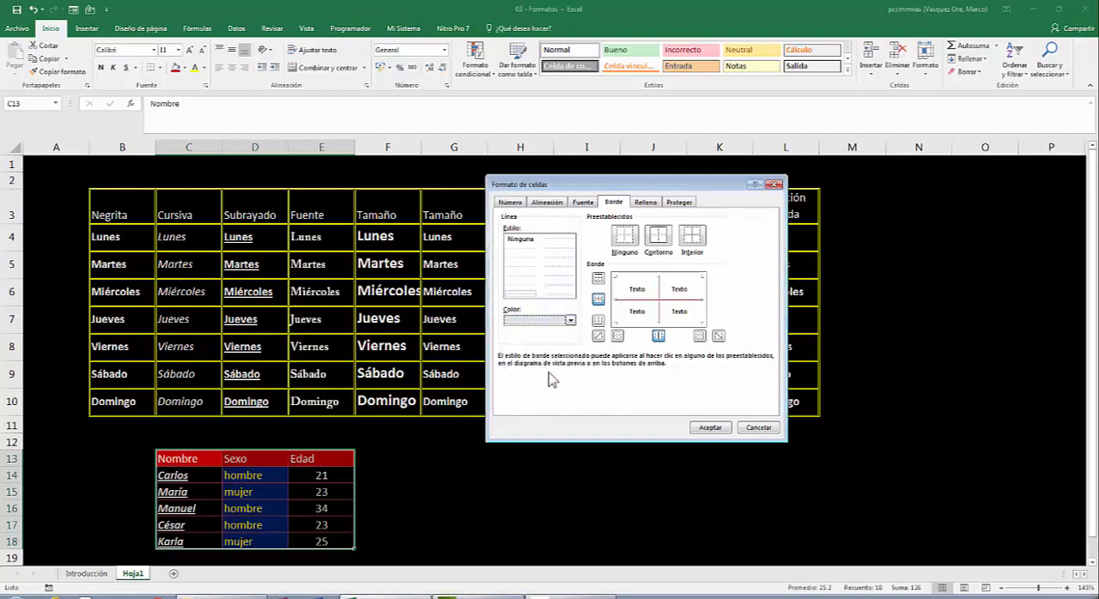
{"action": "left_click", "coordinate": [658, 239]}
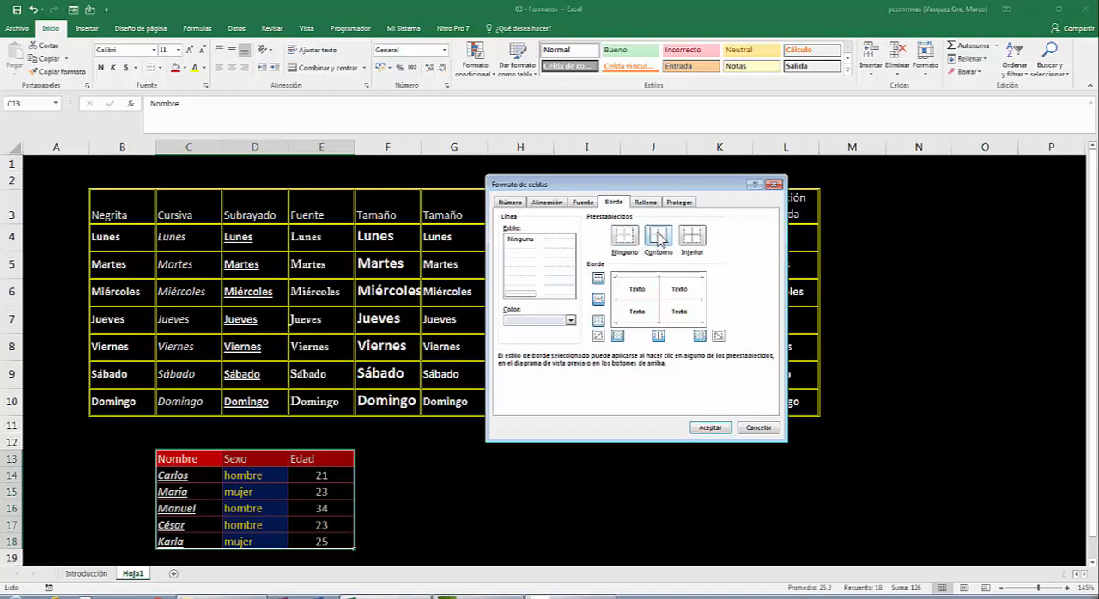
{"action": "left_click", "coordinate": [710, 427]}
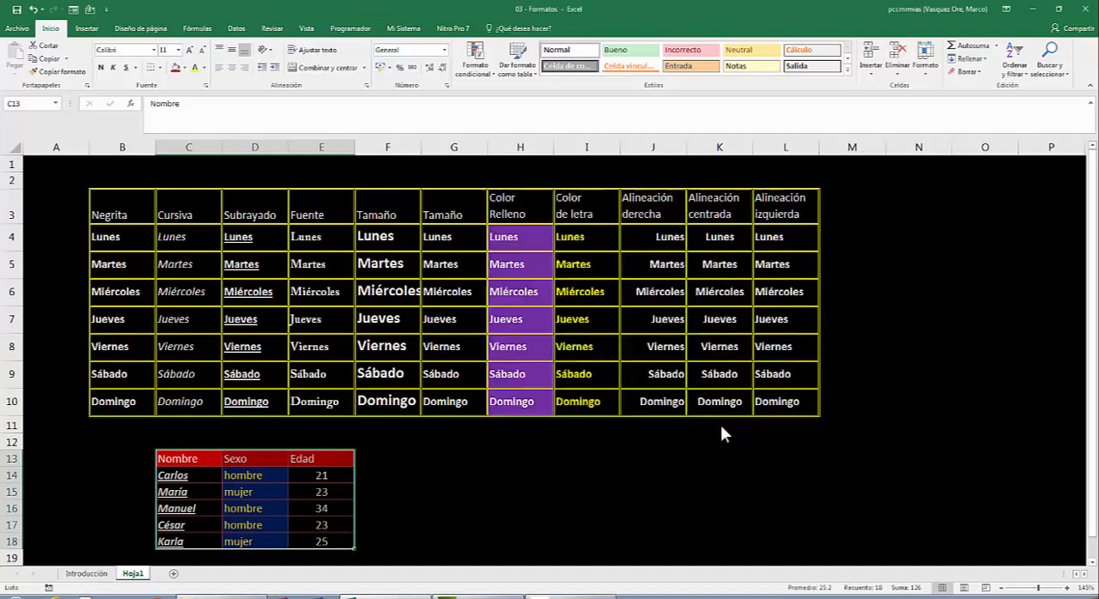
- Add a new worksheet and give all its cells a black fill and a light theme font colour
{"action": "left_click", "coordinate": [534, 502]}
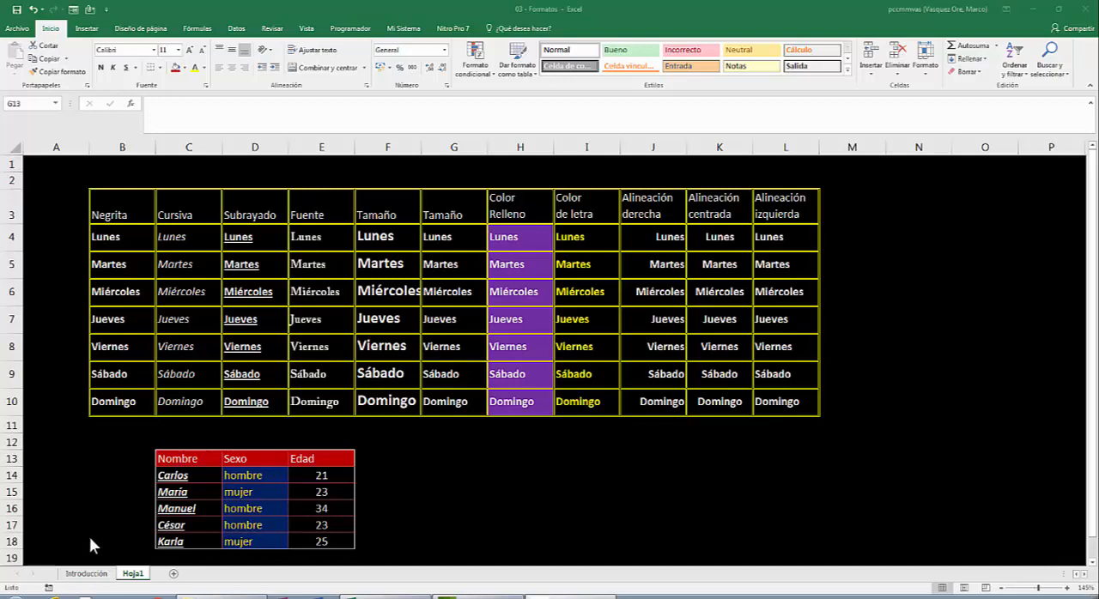
{"action": "left_click", "coordinate": [174, 574]}
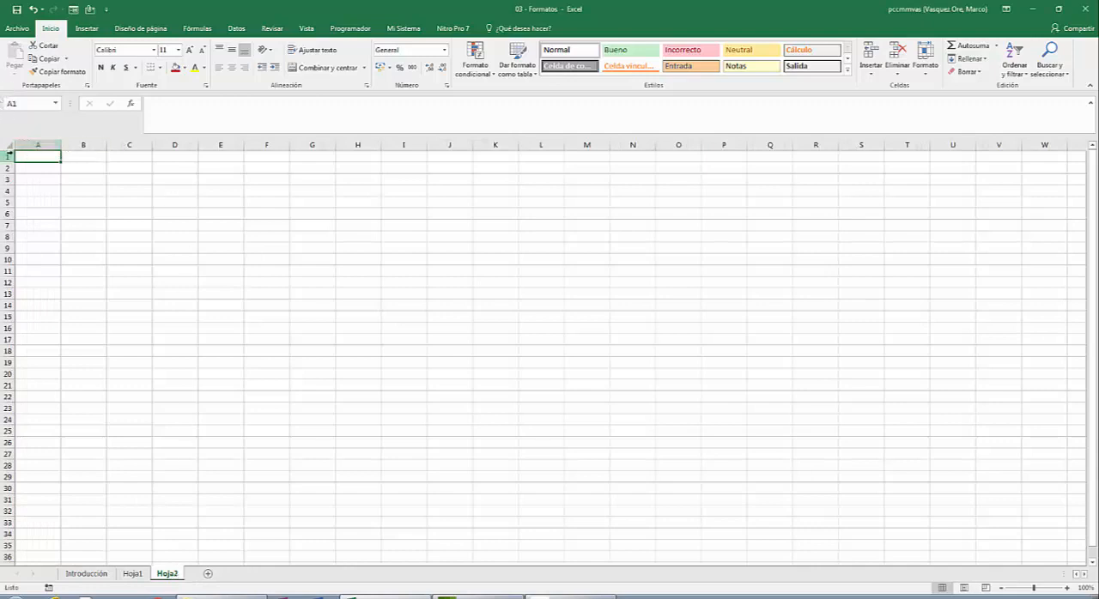
{"action": "left_click", "coordinate": [10, 144]}
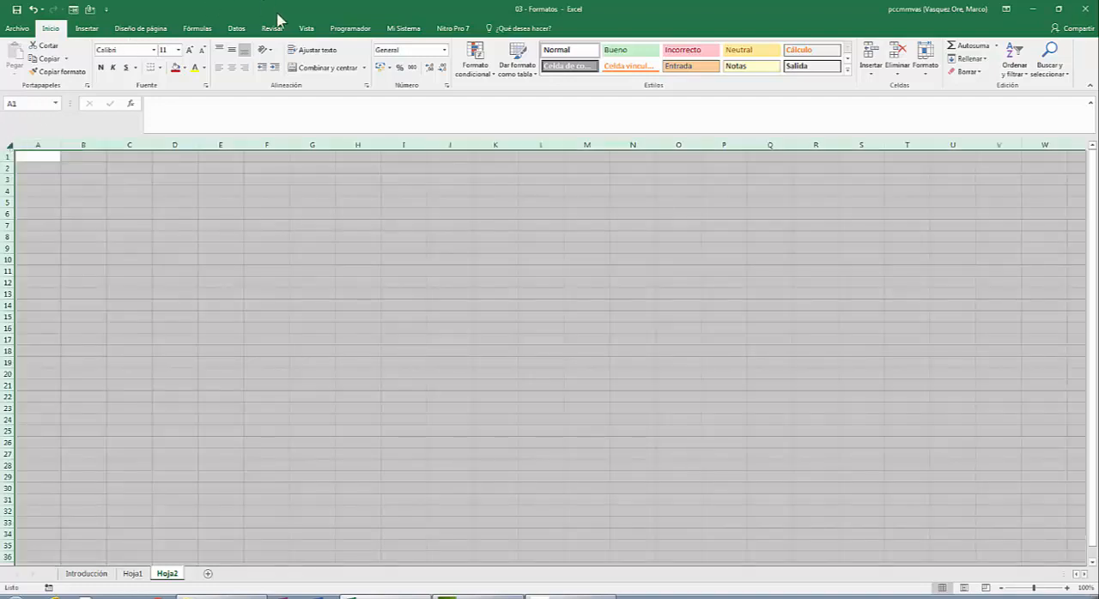
{"action": "left_click", "coordinate": [185, 67]}
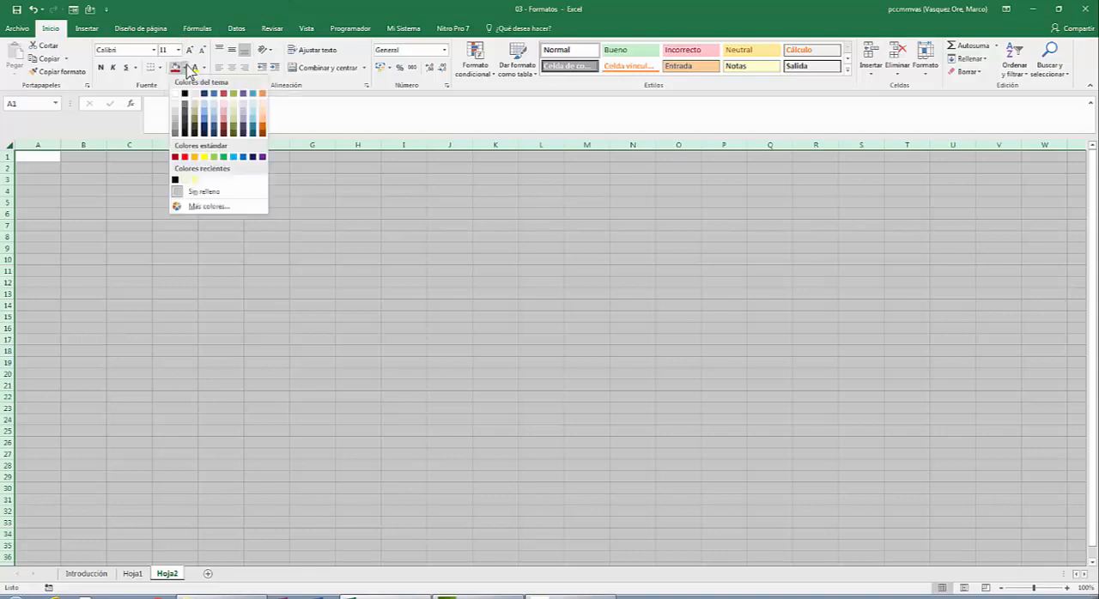
{"action": "left_click", "coordinate": [184, 92]}
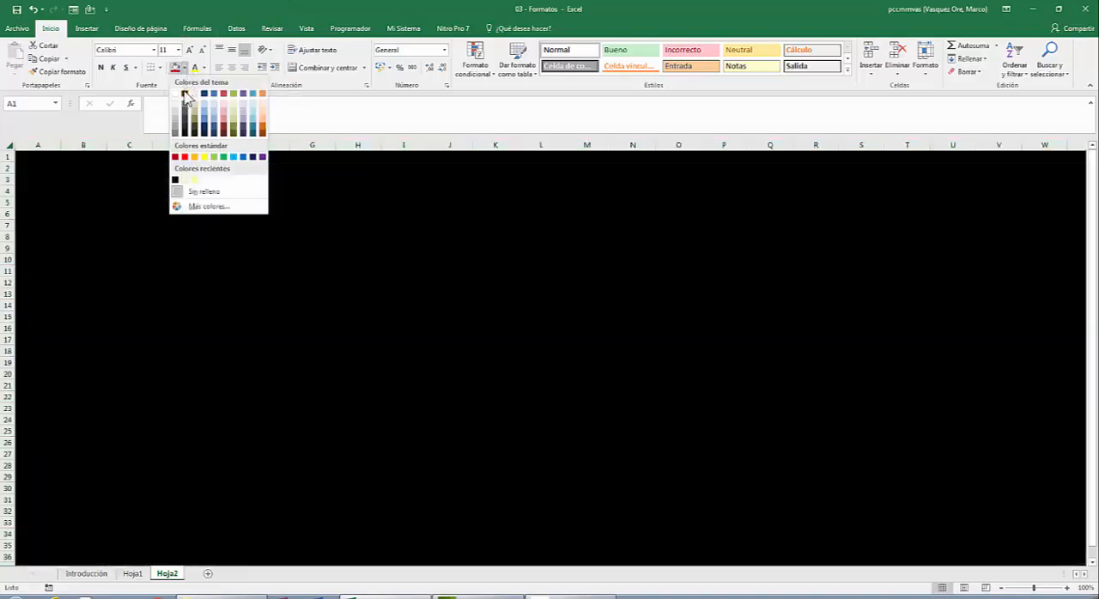
{"action": "left_click", "coordinate": [204, 69]}
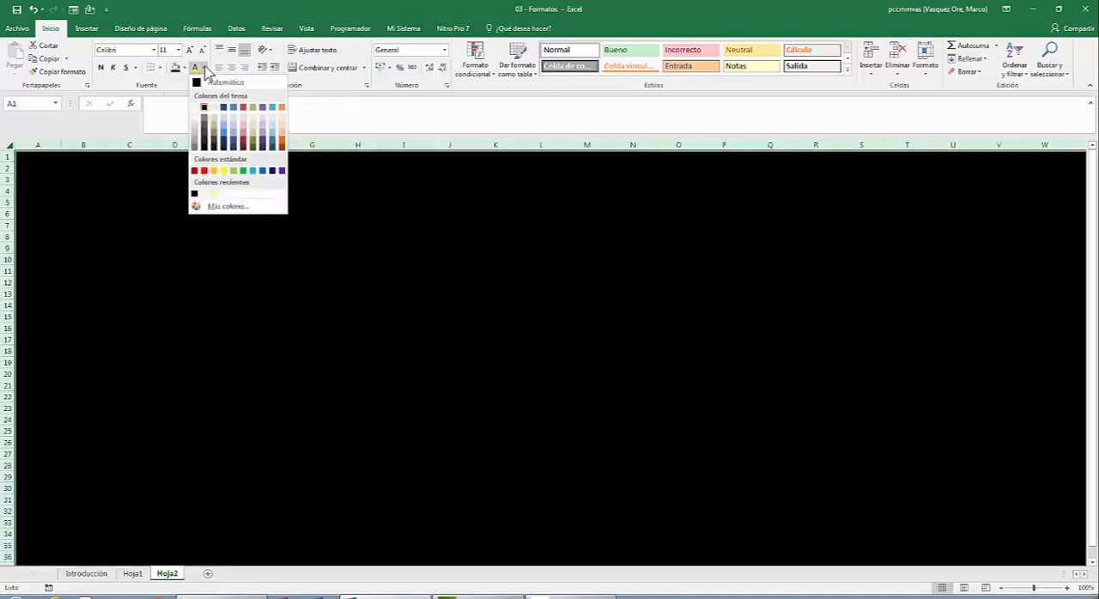
{"action": "left_click", "coordinate": [215, 109]}
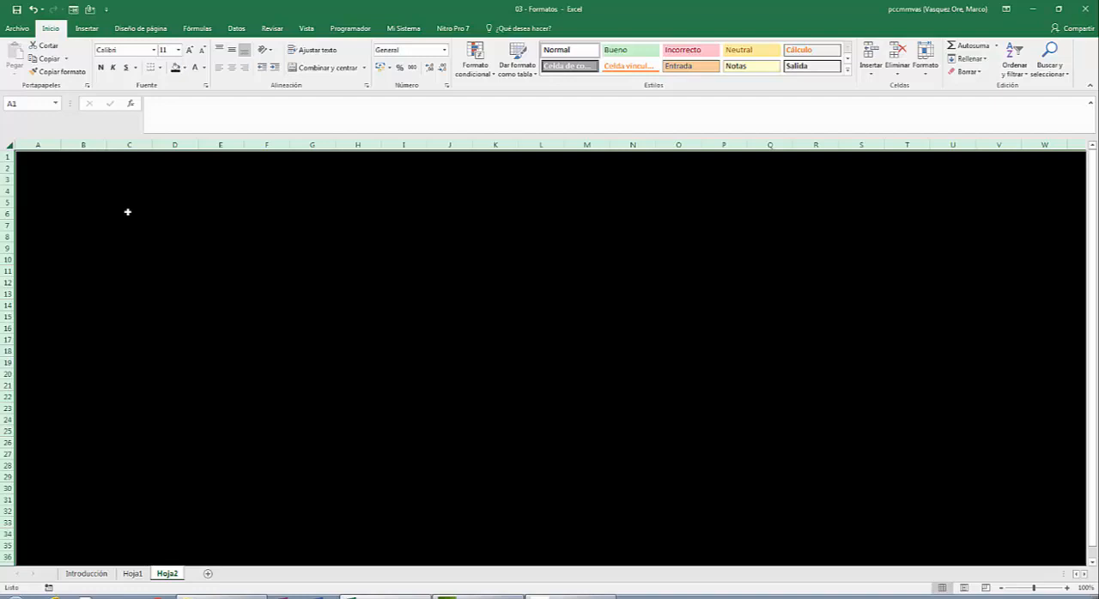
- Enter Enero in C5 and autofill the months across row 5 through Diciembre in N5
{"action": "left_click", "coordinate": [130, 201]}
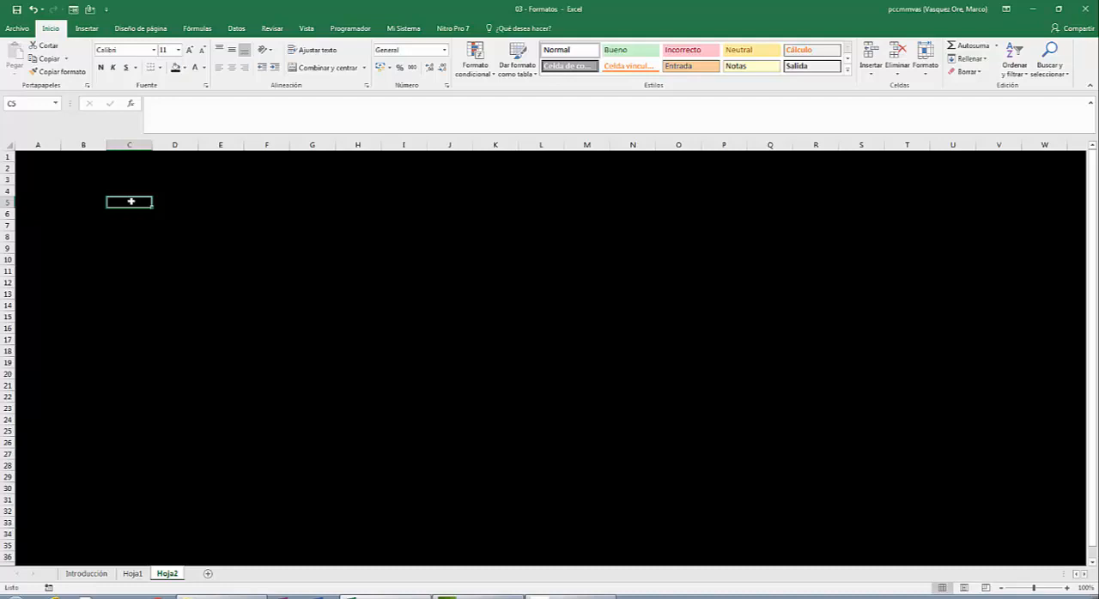
{"action": "type", "text": "Enero"}
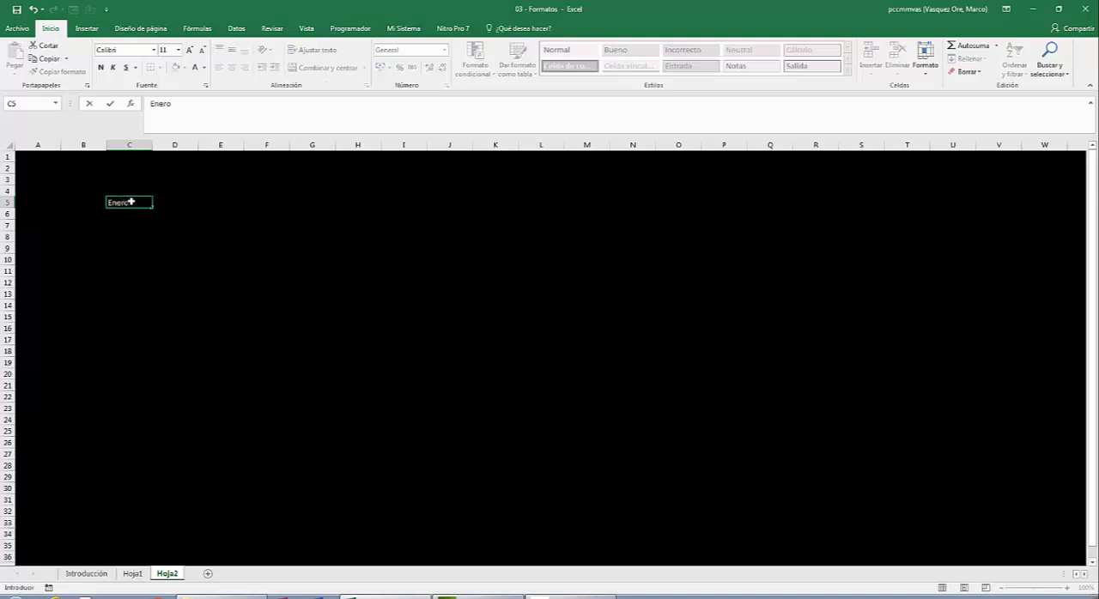
{"action": "key", "text": "Up"}
{"action": "key", "text": "Down"}
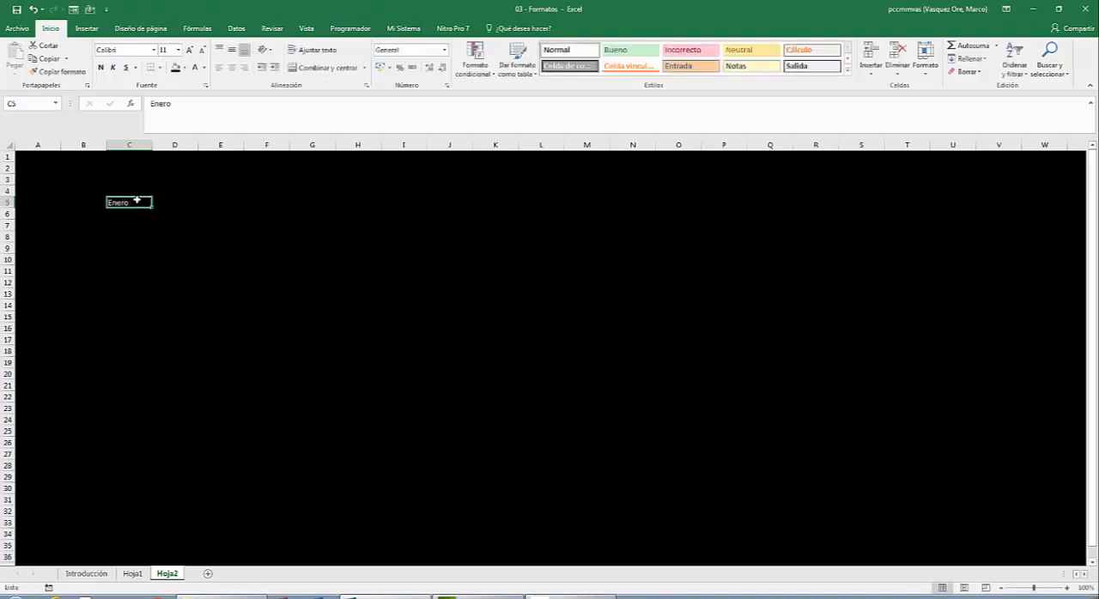
{"action": "left_click_drag", "start_coordinate": [152, 206], "coordinate": [635, 248]}
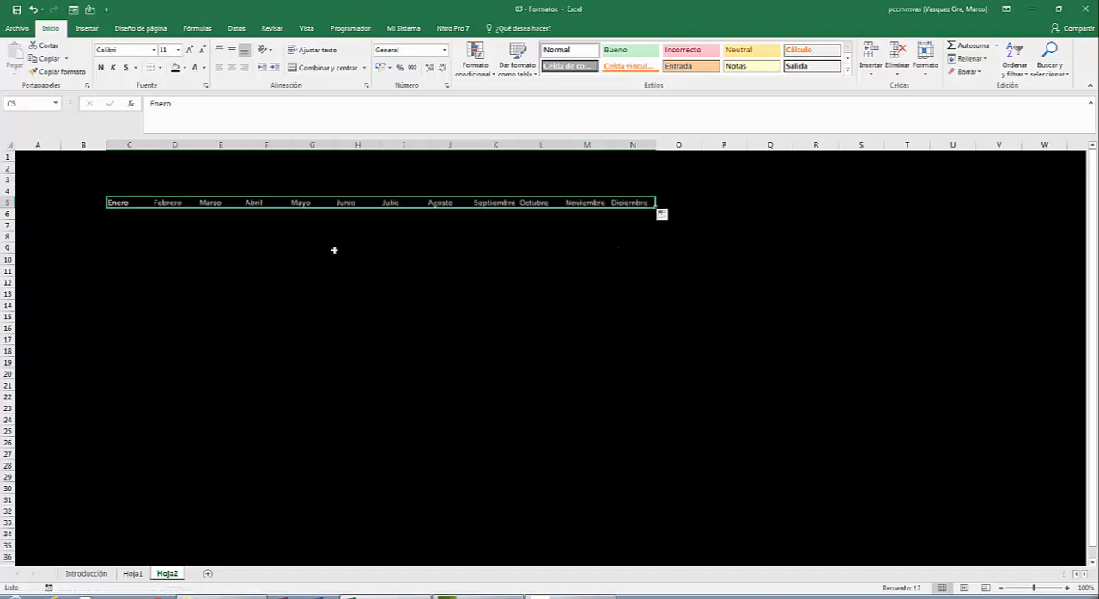
- Enter Lunes in B6 and autofill the weekdays down column B through Domingo in B12
{"action": "left_click", "coordinate": [90, 213]}
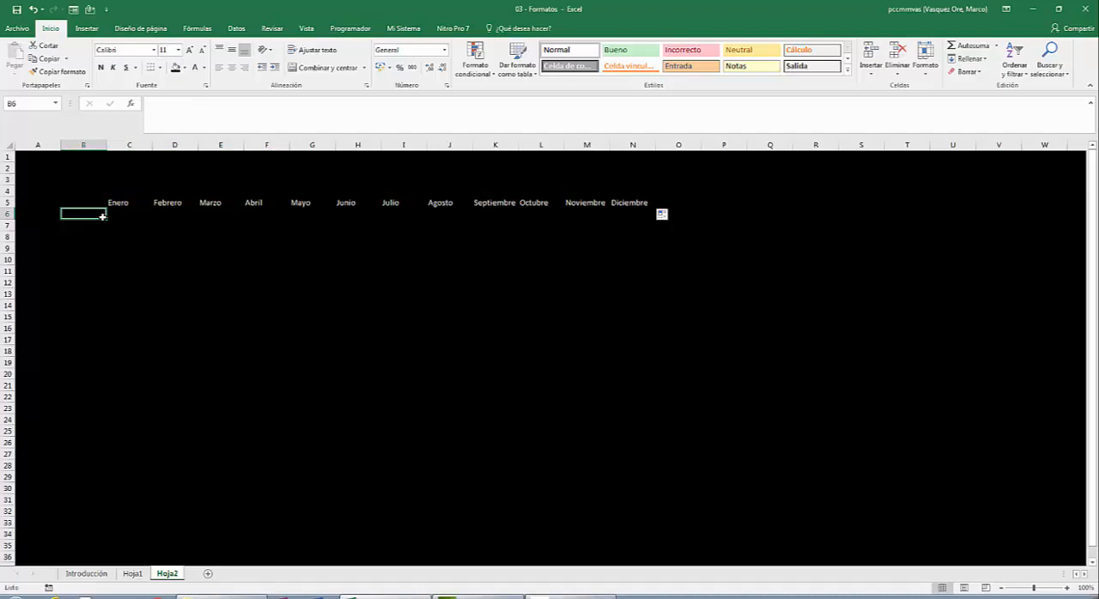
{"action": "type", "text": "Lunes"}
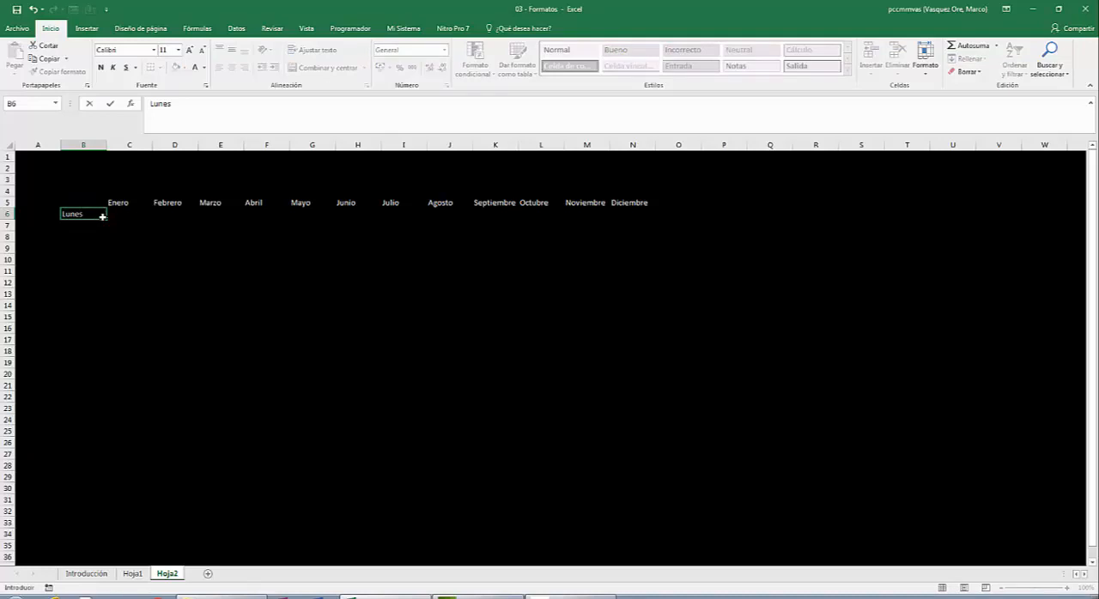
{"action": "key", "text": "Return"}
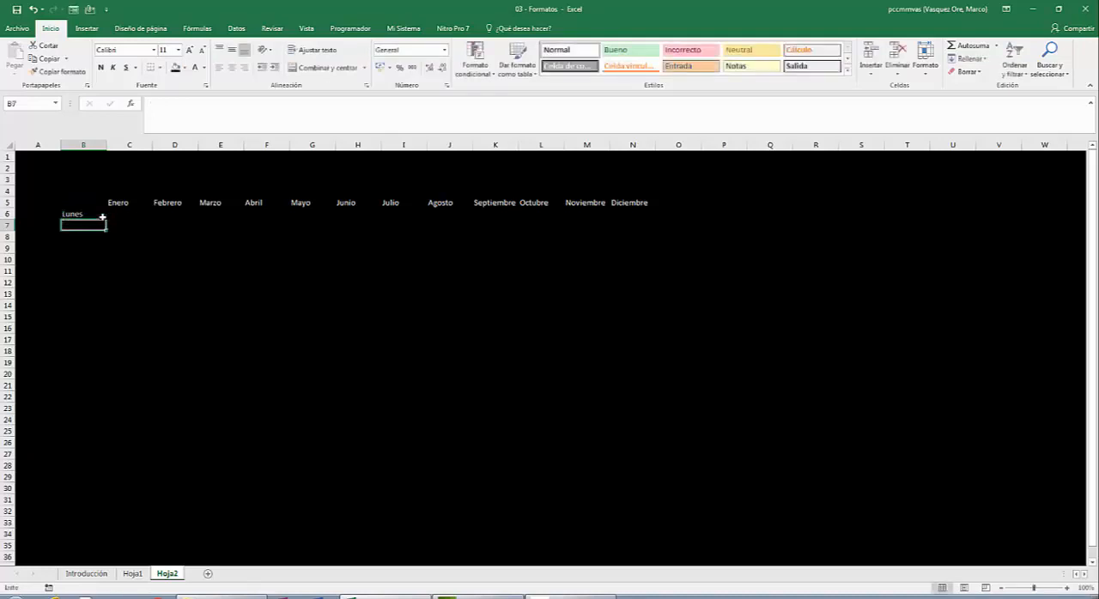
{"action": "left_click", "coordinate": [95, 215]}
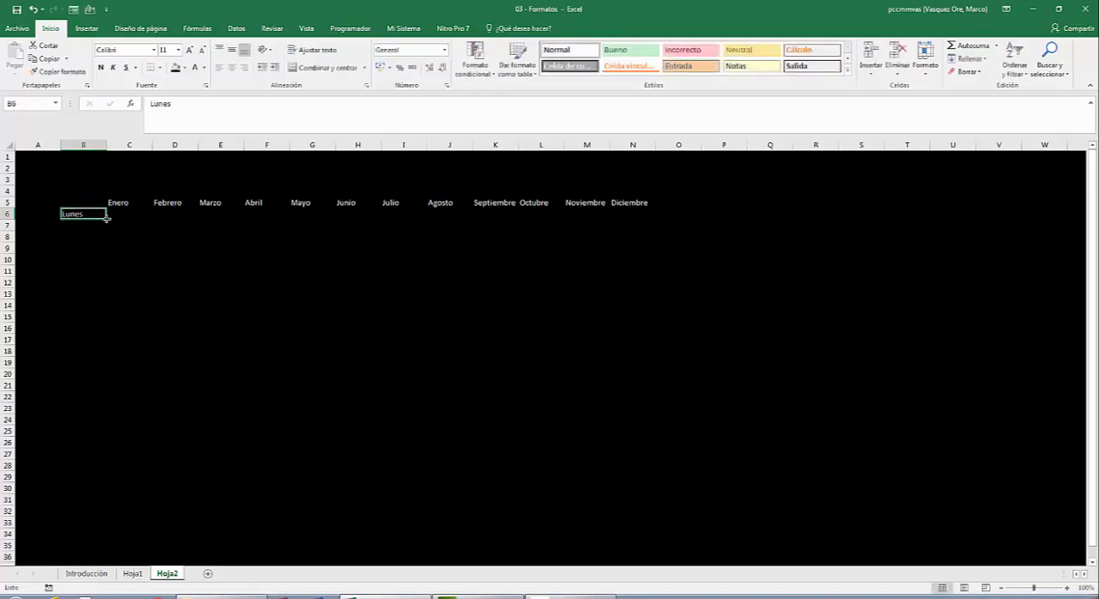
{"action": "left_click_drag", "start_coordinate": [108, 218], "coordinate": [101, 284]}
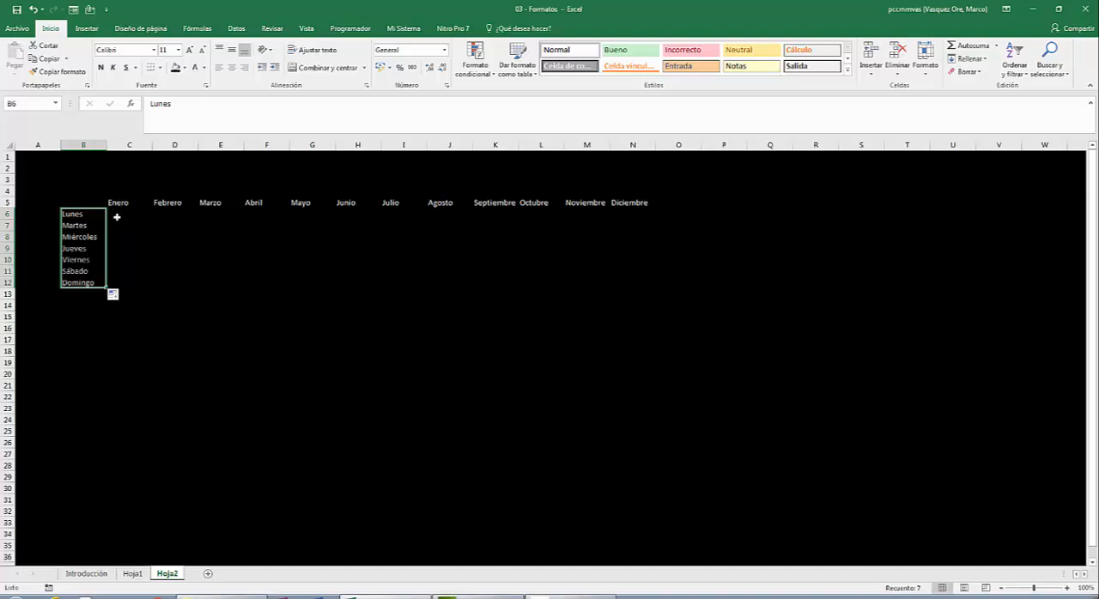
{"action": "left_click", "coordinate": [79, 214]}
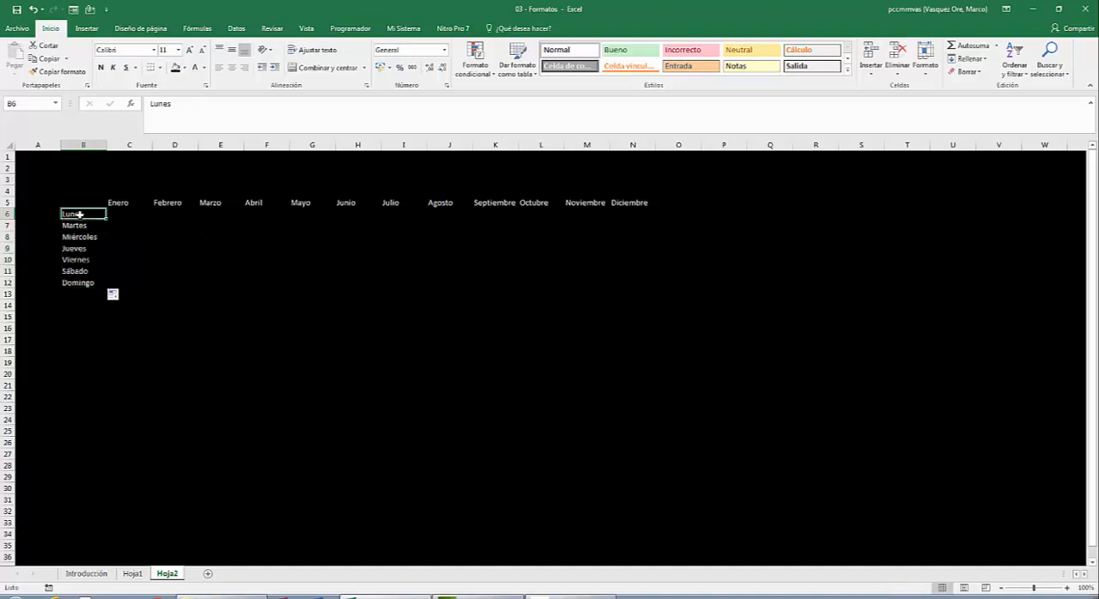
{"action": "left_click", "coordinate": [127, 202]}
{"action": "left_click", "coordinate": [127, 219]}
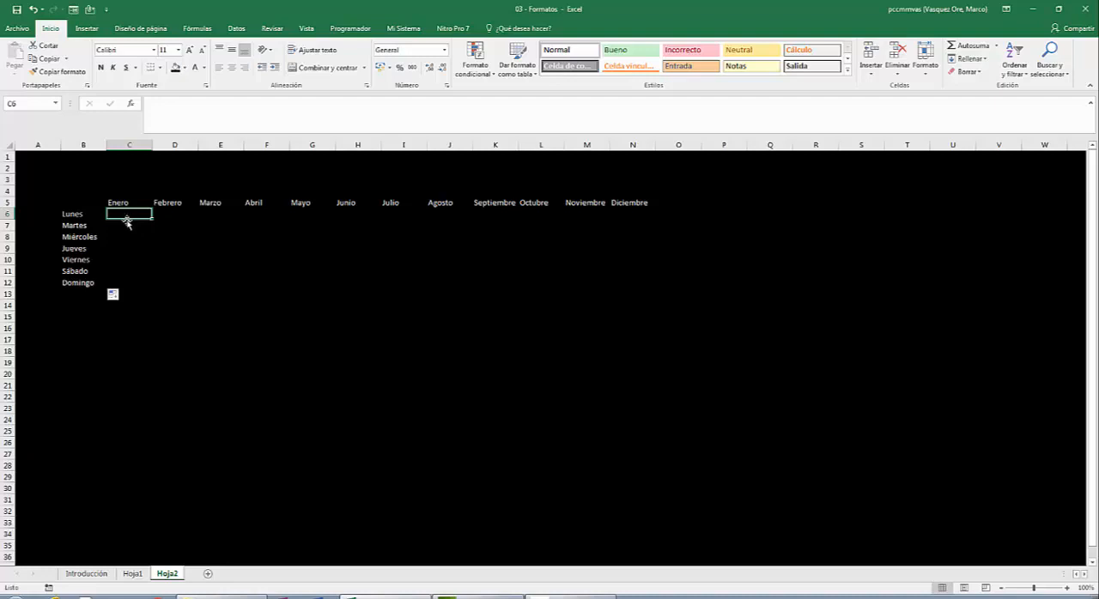
{"action": "left_click", "coordinate": [130, 227]}
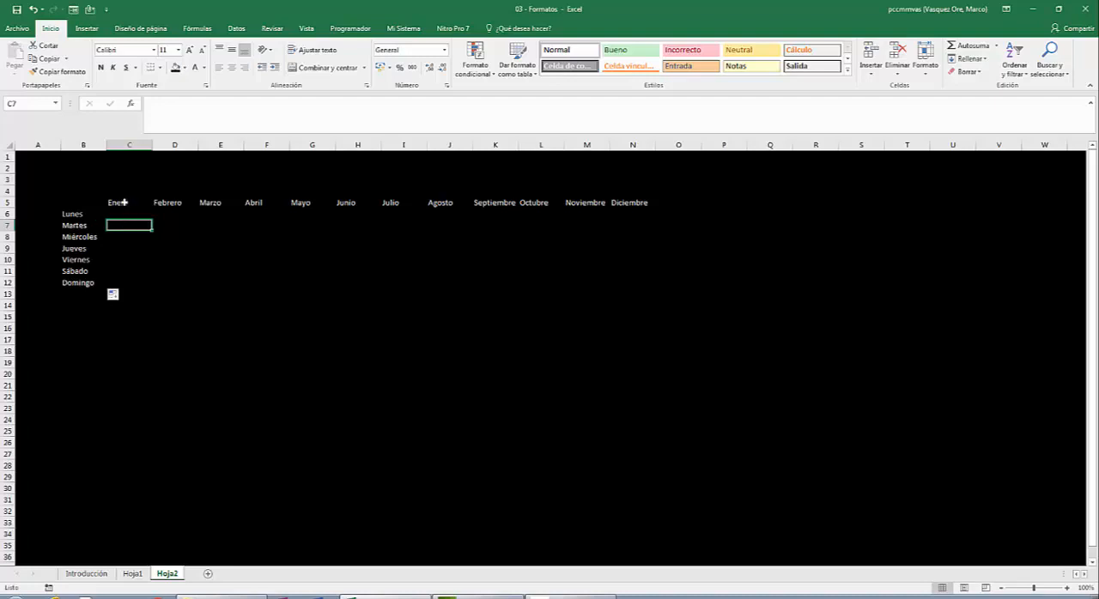
- Enter the random-number formula =ALEATORIO.ENTRE(100,400) in C6, under Enero in the Lunes row
{"action": "left_click", "coordinate": [125, 214]}
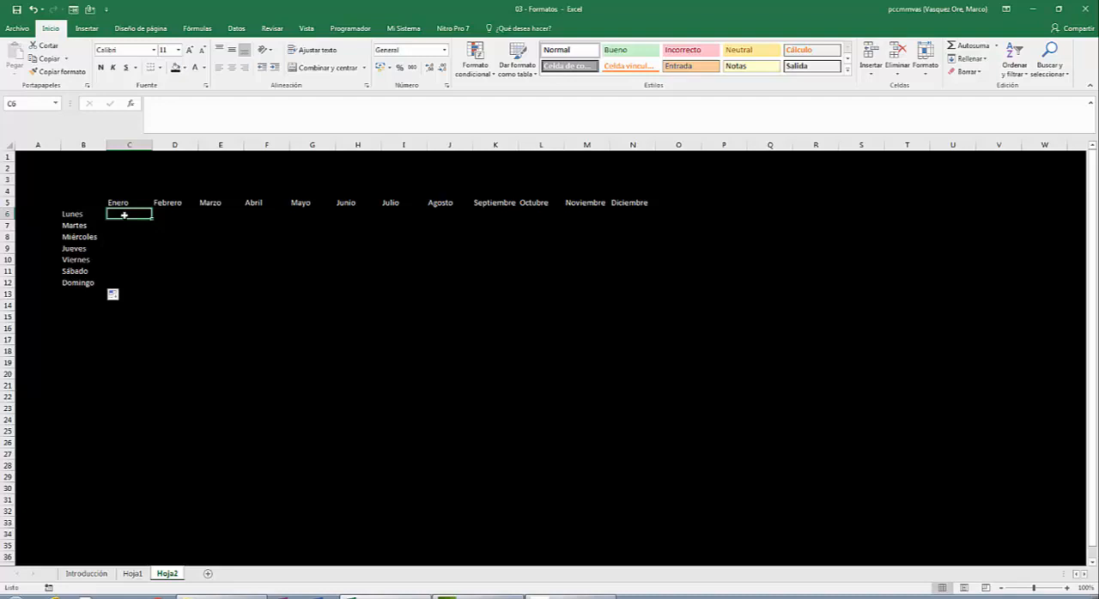
{"action": "type", "text": "=alea"}
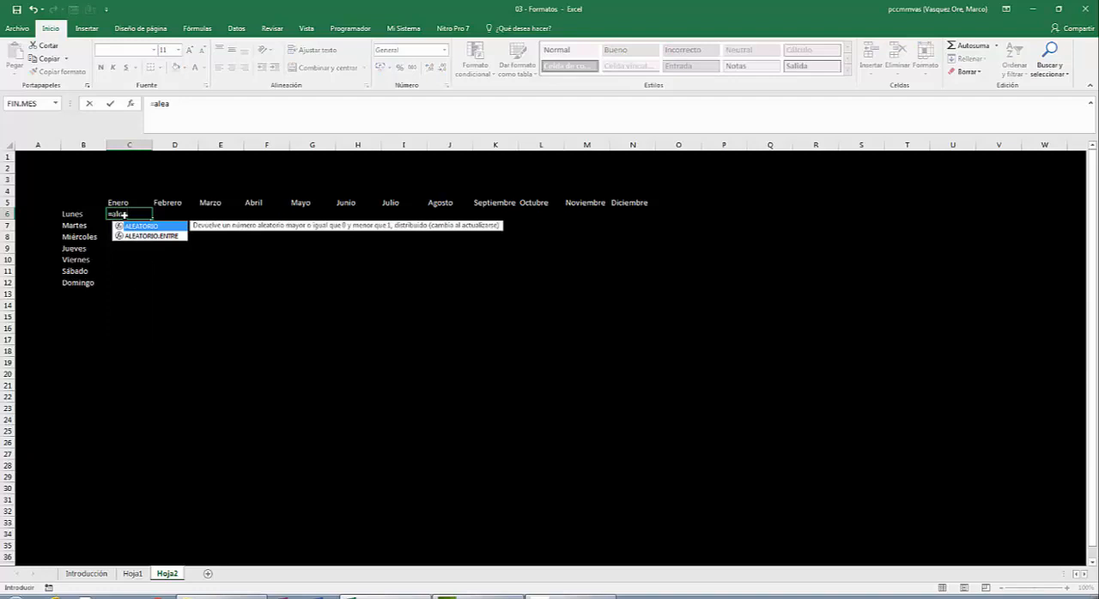
{"action": "key", "text": "BackSpace"}
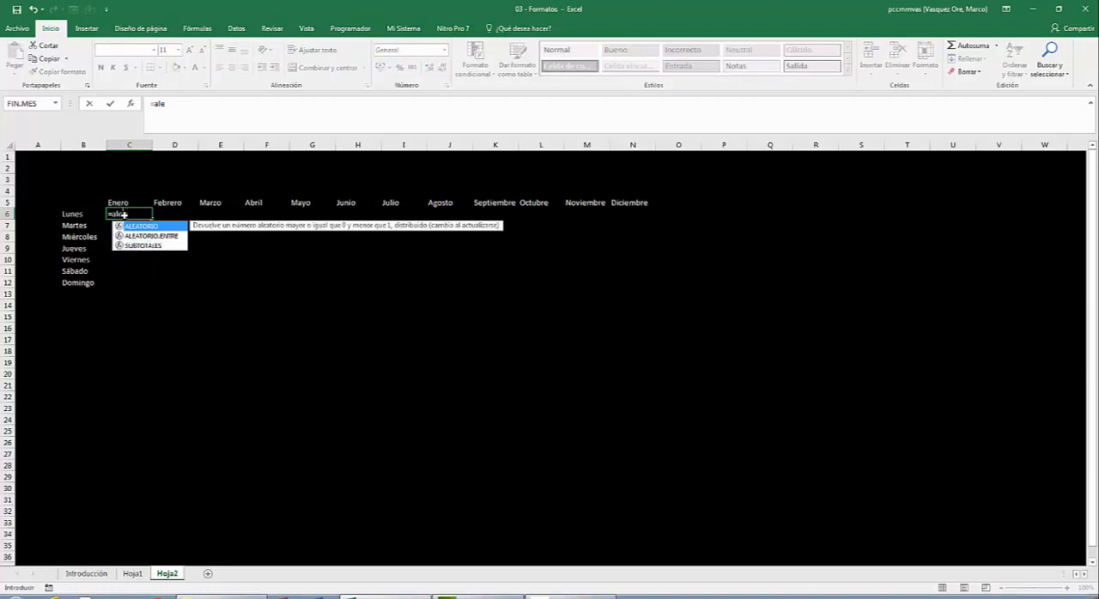
{"action": "type", "text": "atorio.entr"}
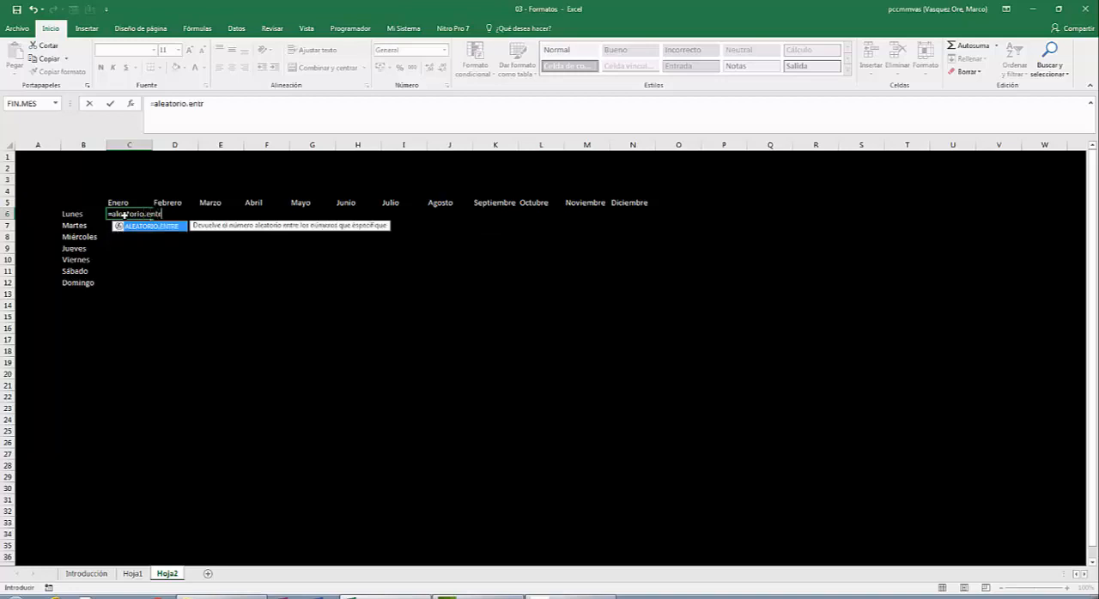
{"action": "type", "text": "e("}
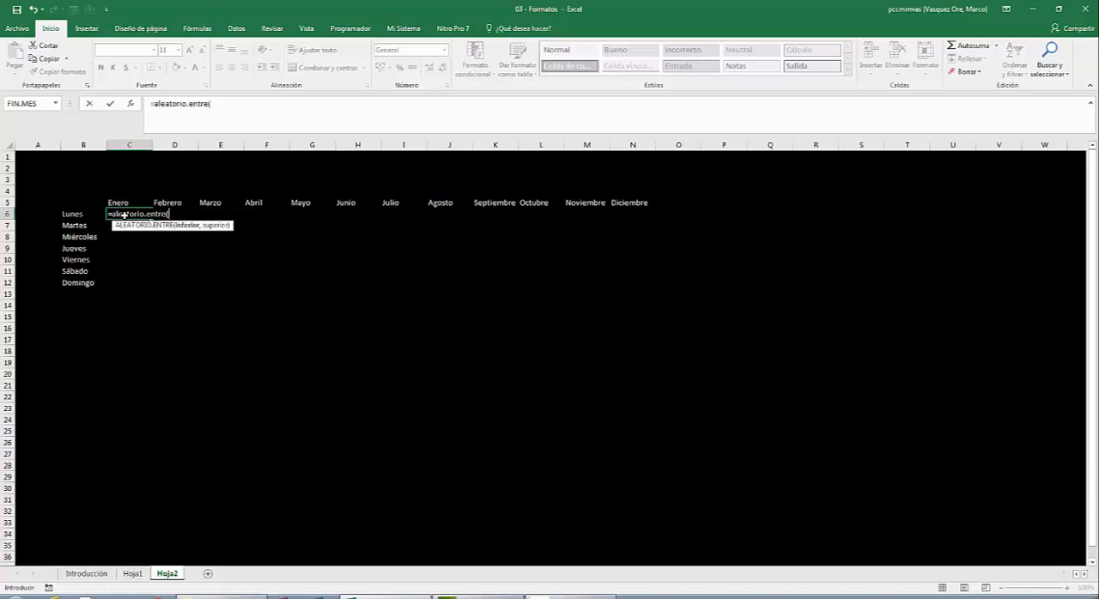
{"action": "type", "text": "100,400"}
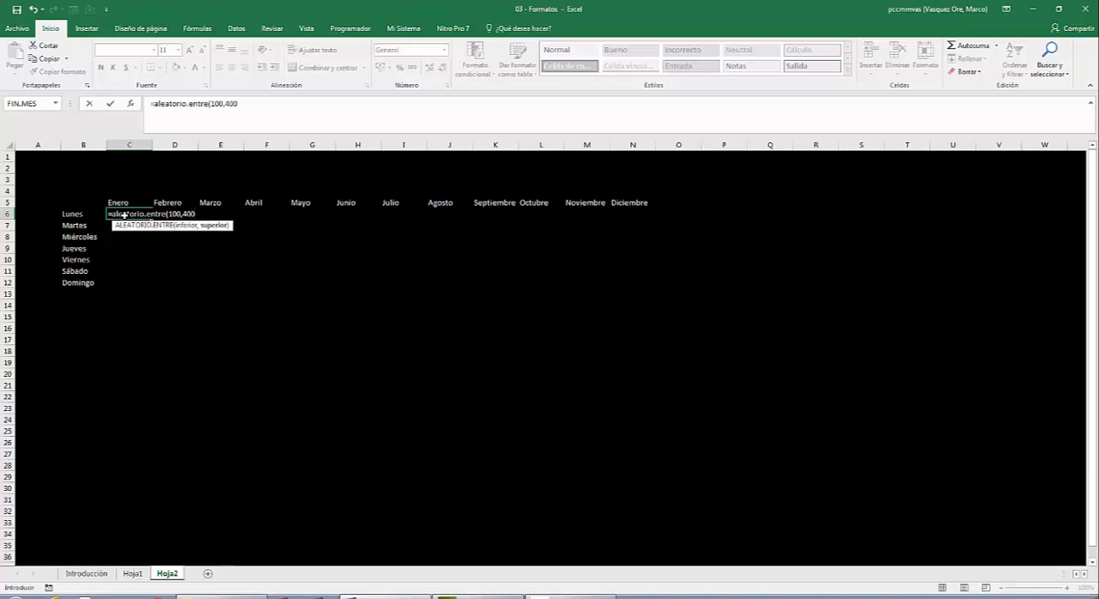
{"action": "key", "text": "Return"}
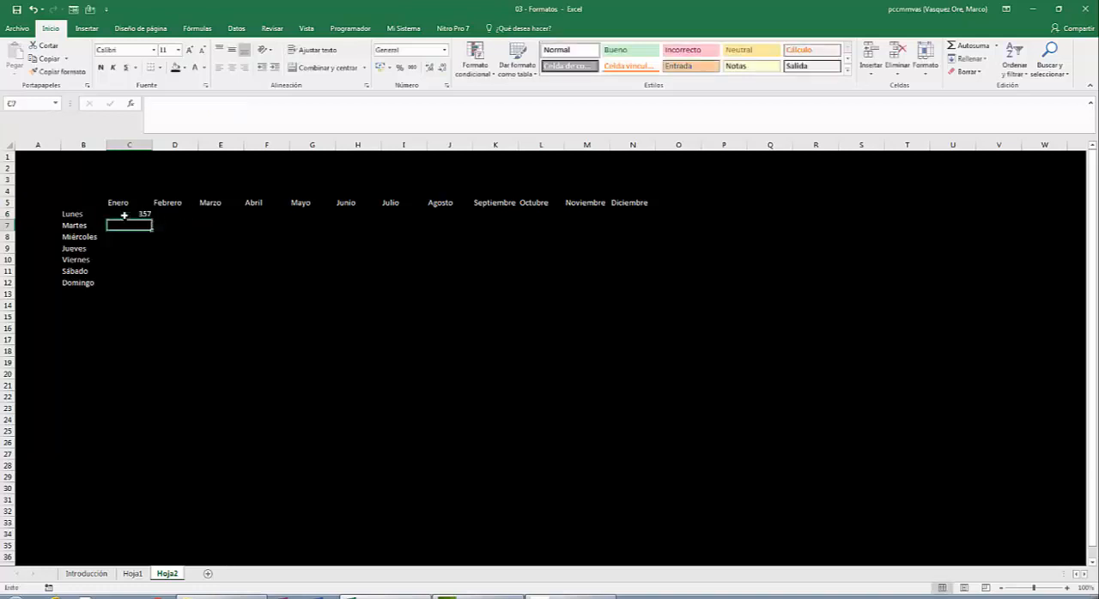
- Copy the random-number formula from C6 across to N6 and down through row 12, filling C6:N12
{"action": "left_click", "coordinate": [124, 216]}
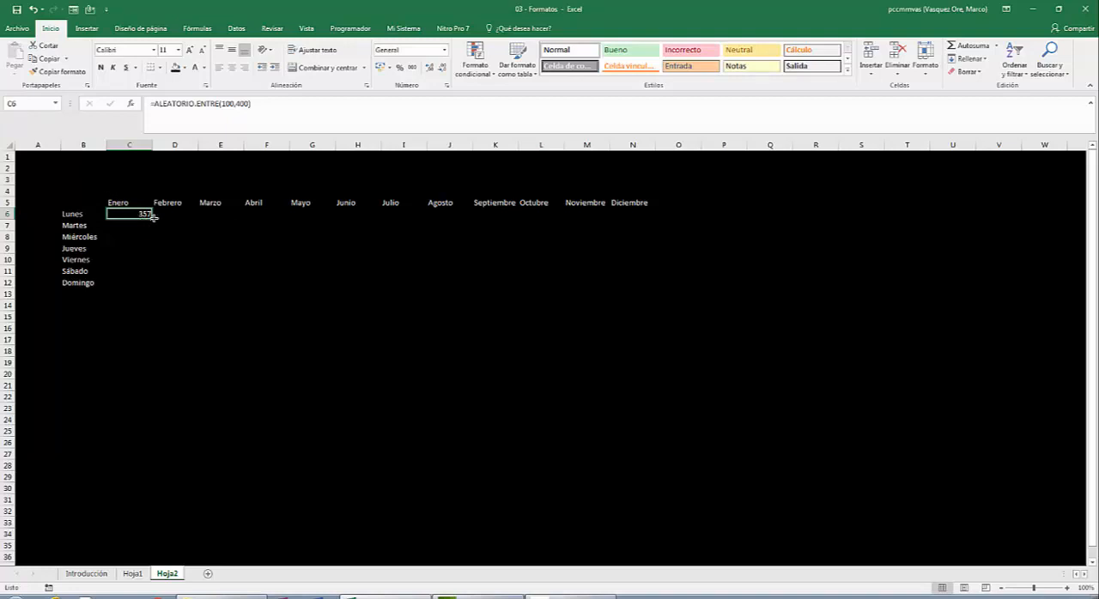
{"action": "left_click_drag", "start_coordinate": [154, 219], "coordinate": [650, 242]}
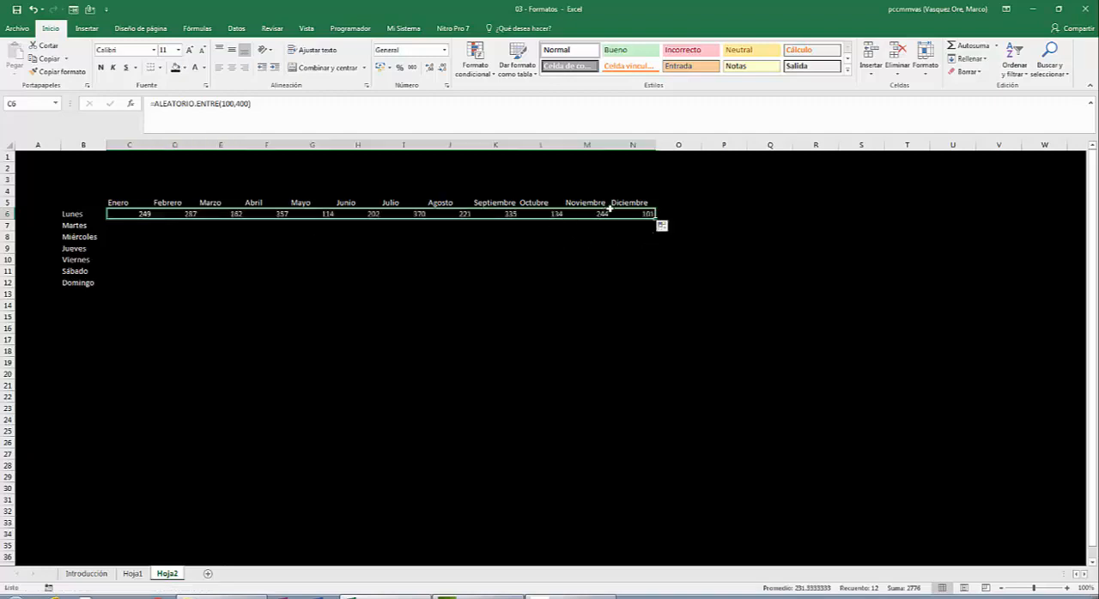
{"action": "double_click", "coordinate": [654, 219]}
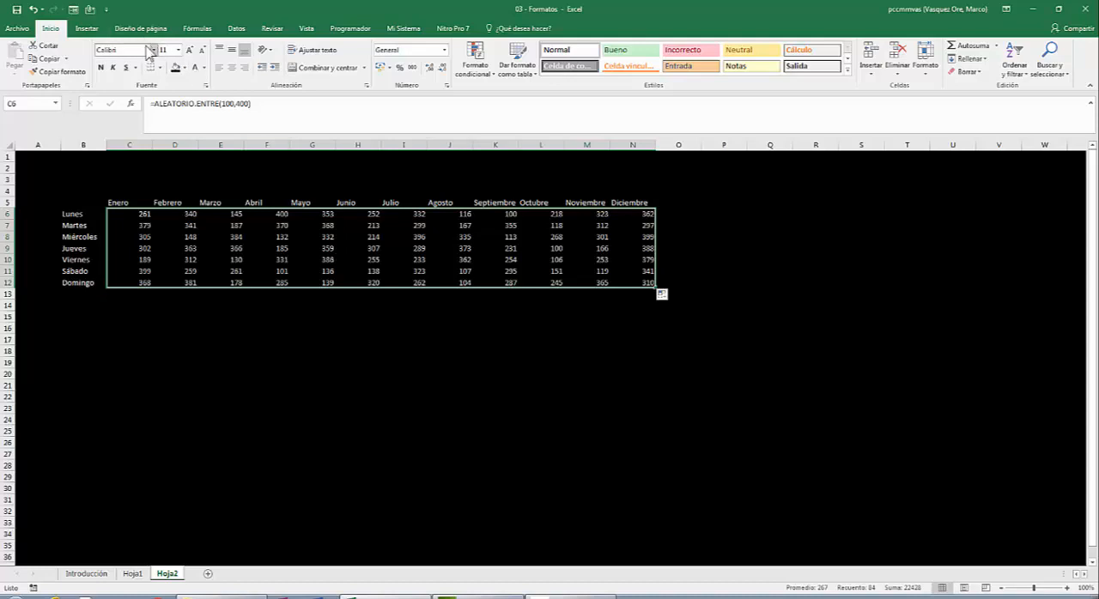
- Centre the values in C6:N12, the month headers in C5:N5 and the weekday labels in B6:B12 horizontally
{"action": "left_click", "coordinate": [236, 74]}
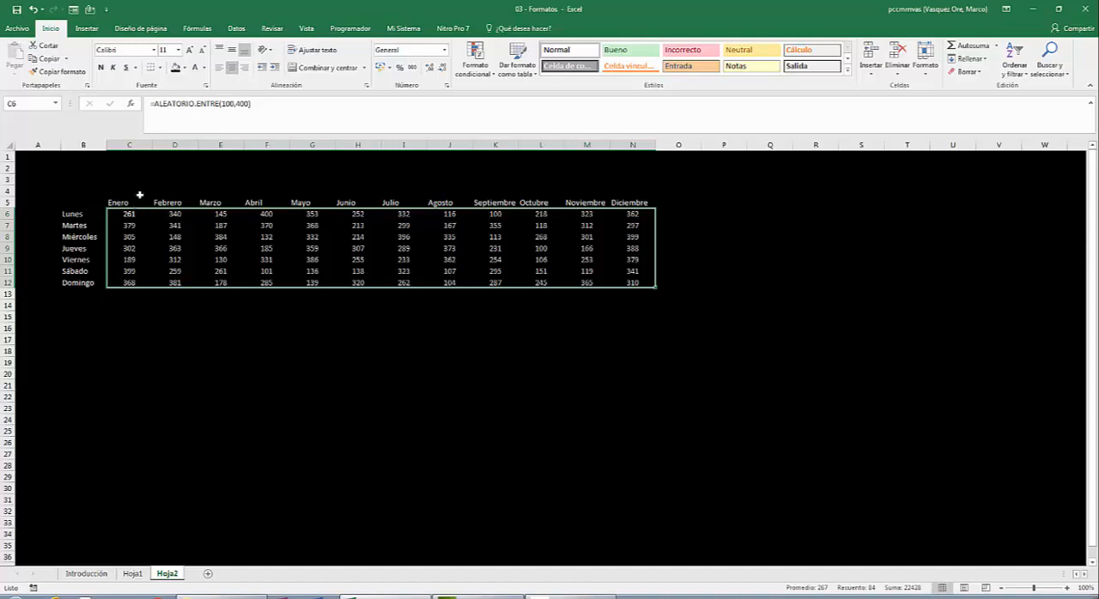
{"action": "left_click_drag", "start_coordinate": [132, 202], "coordinate": [622, 200]}
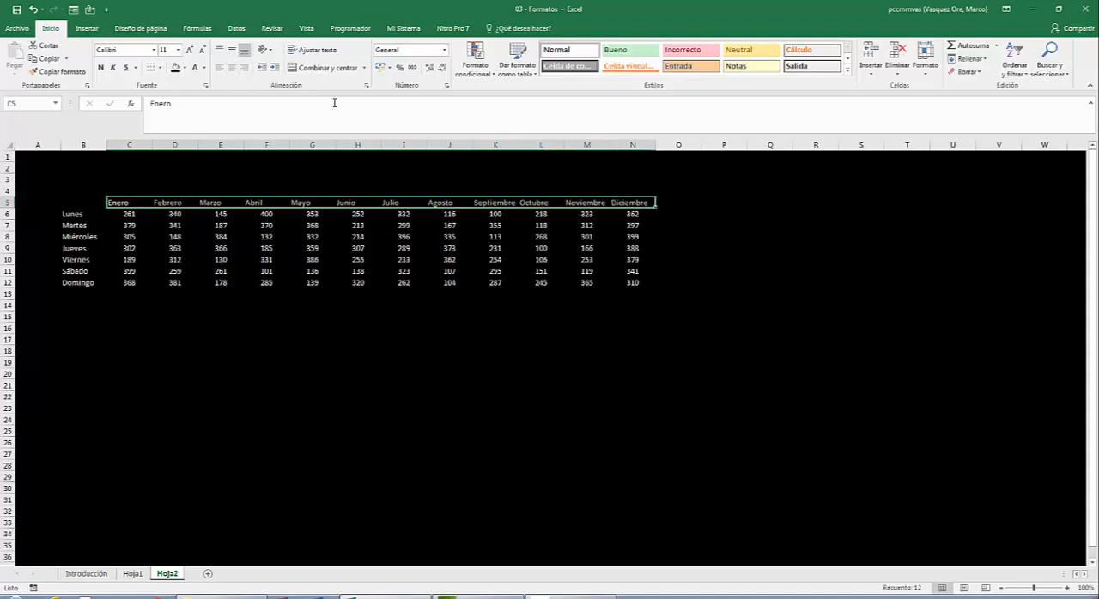
{"action": "left_click", "coordinate": [230, 78]}
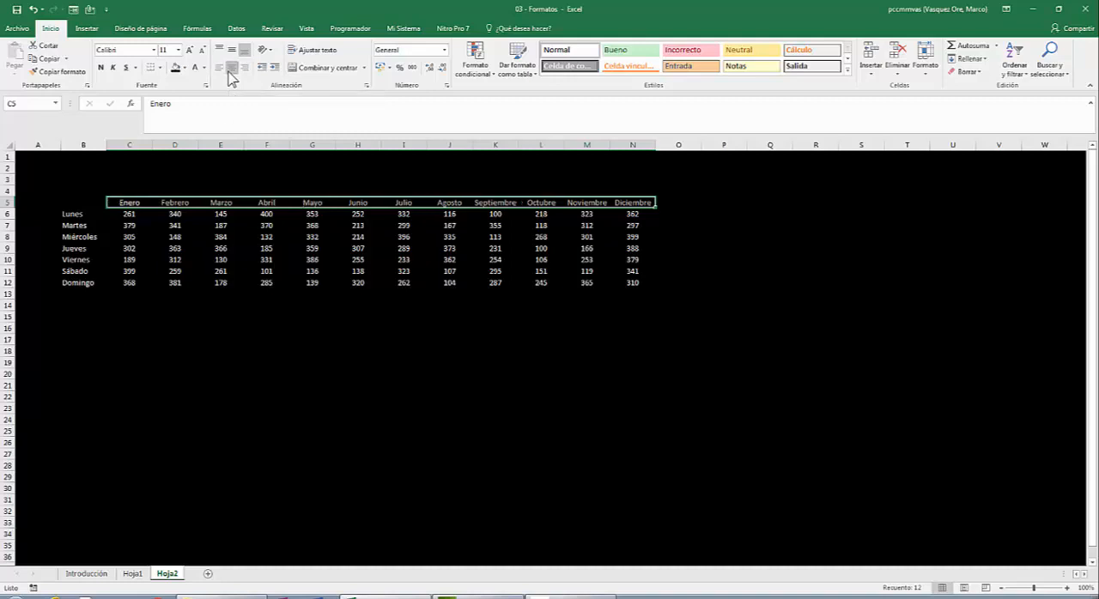
{"action": "left_click_drag", "start_coordinate": [77, 216], "coordinate": [69, 284]}
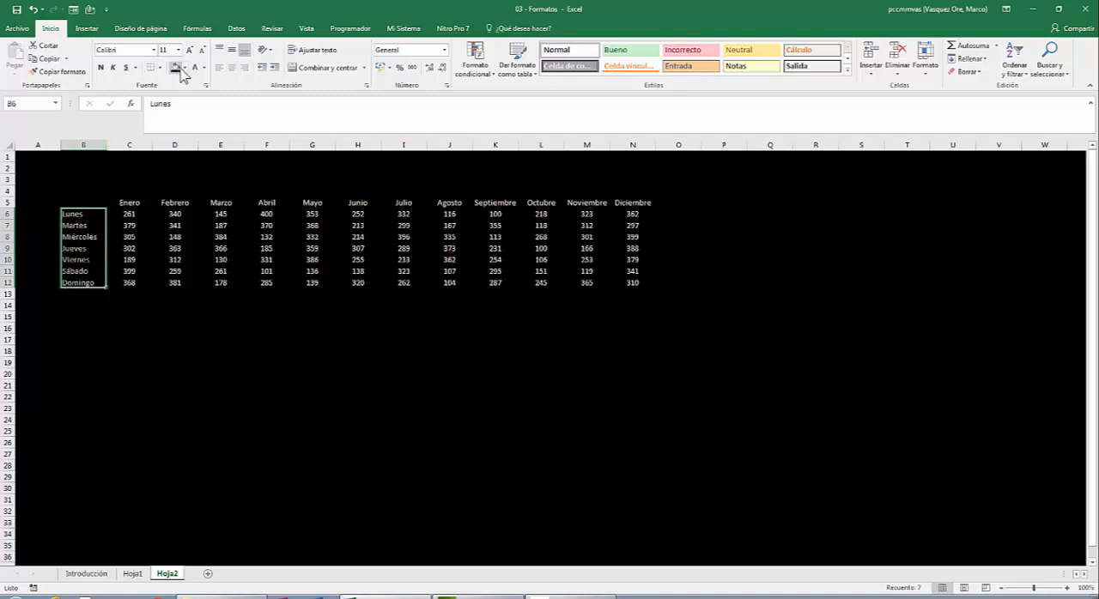
{"action": "left_click", "coordinate": [236, 70]}
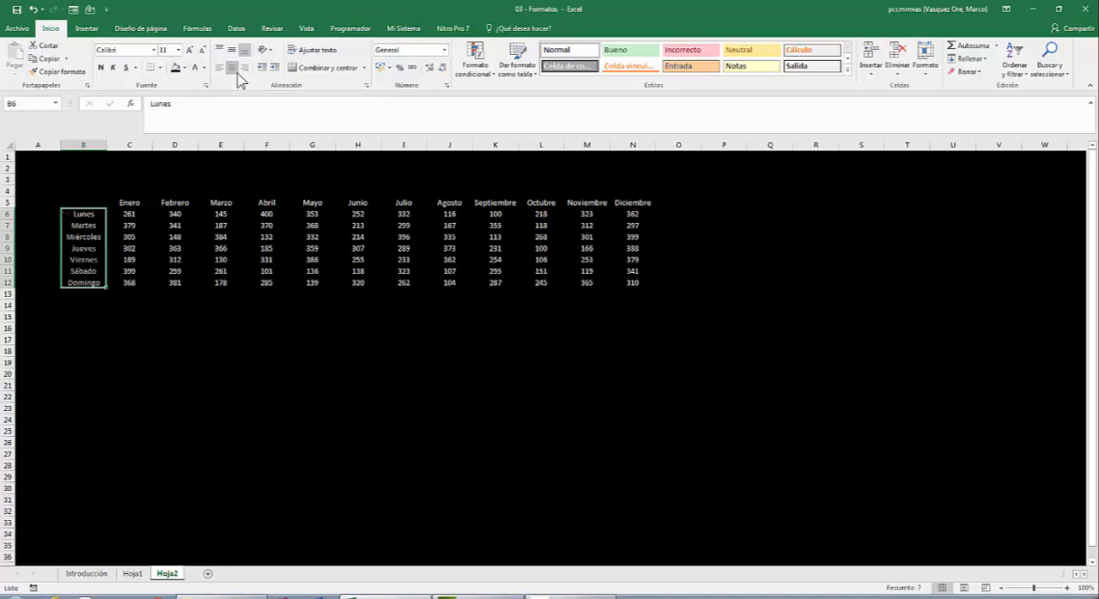
{"action": "left_click", "coordinate": [255, 222]}
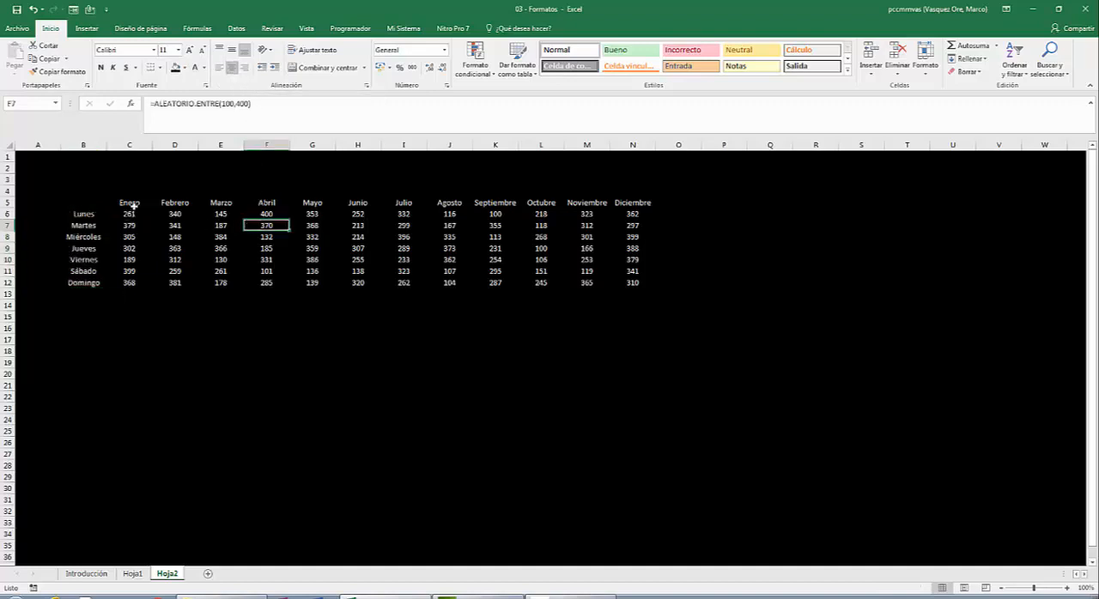
- Fill the month headers in C5:N5 with the standard purple colour
{"action": "left_click", "coordinate": [133, 204]}
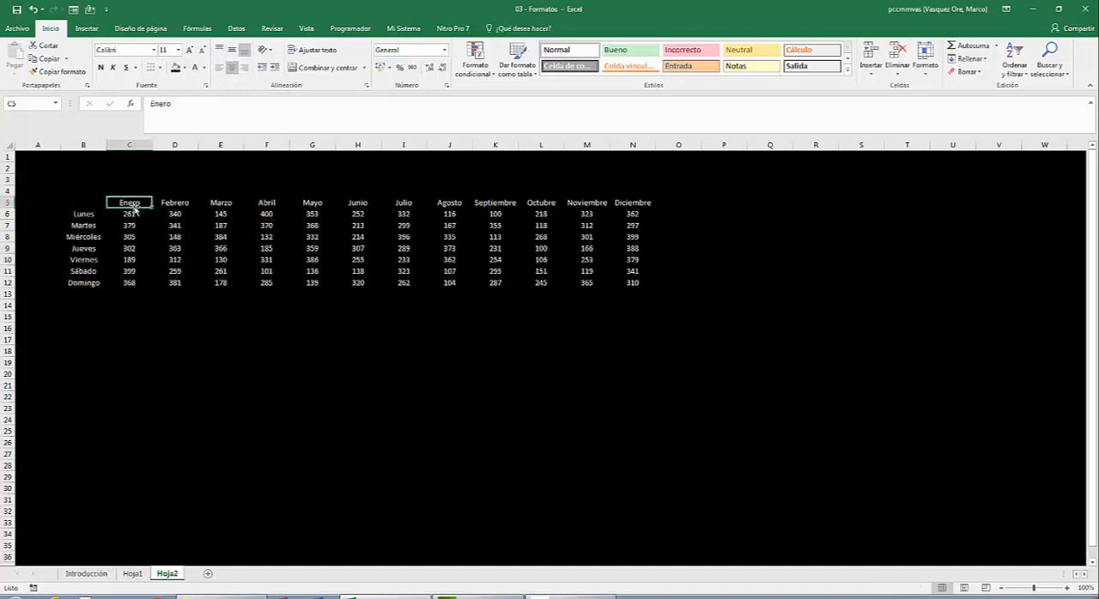
{"action": "key", "text": "shift+Right"}
{"action": "key", "text": "shift+Right"}
{"action": "key", "text": "shift+Right"}
{"action": "key", "text": "shift+Right"}
{"action": "key", "text": "shift+Right"}
{"action": "key", "text": "shift+Right"}
{"action": "key", "text": "shift+Right"}
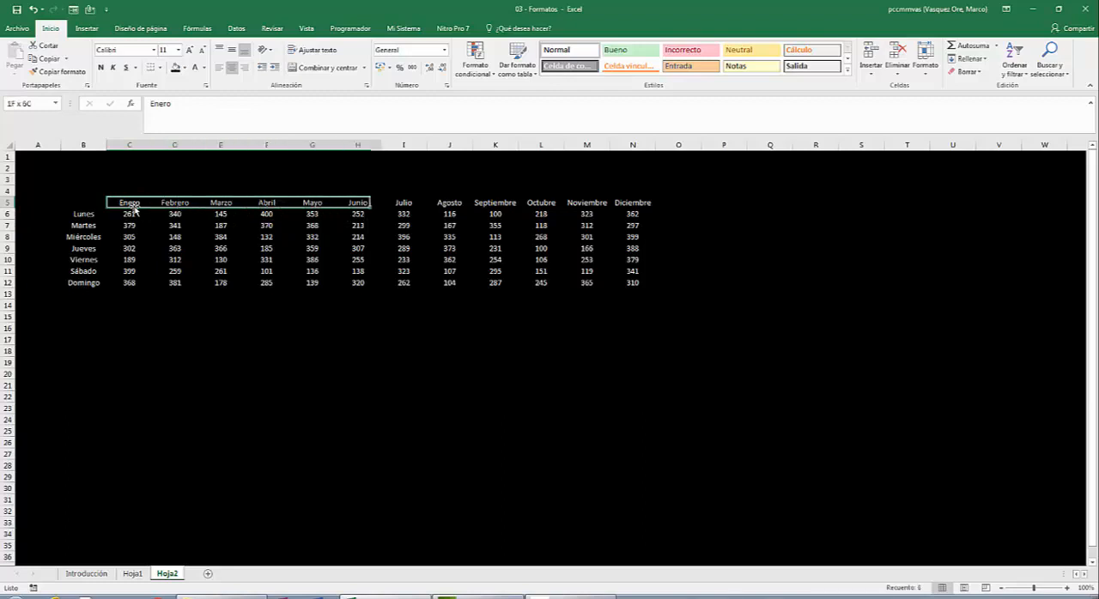
{"action": "key", "text": "shift+Right"}
{"action": "key", "text": "shift+Right"}
{"action": "key", "text": "shift+Right"}
{"action": "key", "text": "shift+Right"}
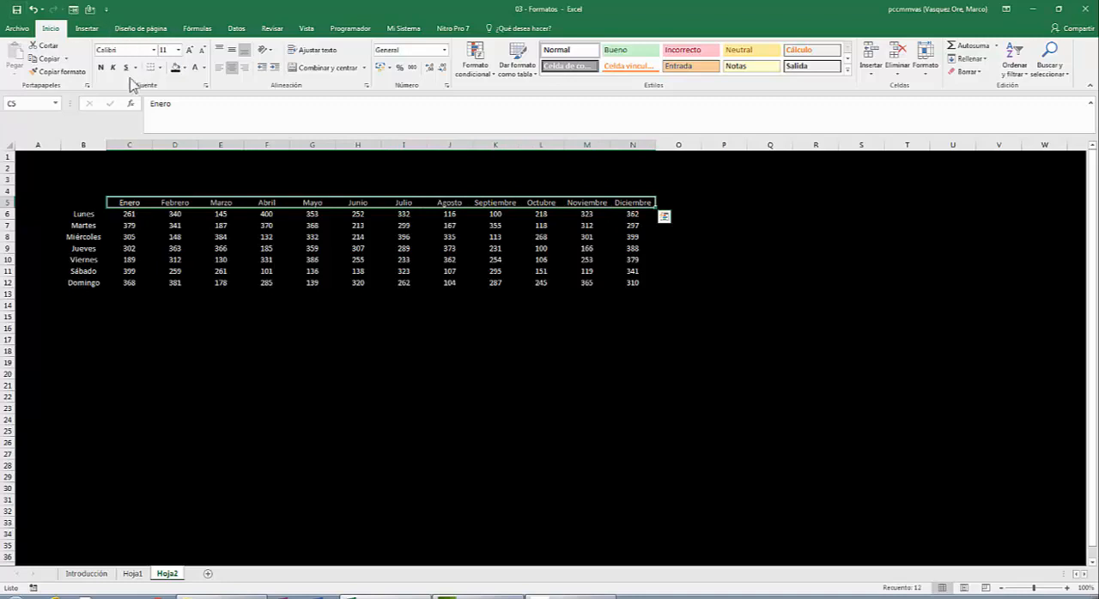
{"action": "left_click", "coordinate": [183, 68]}
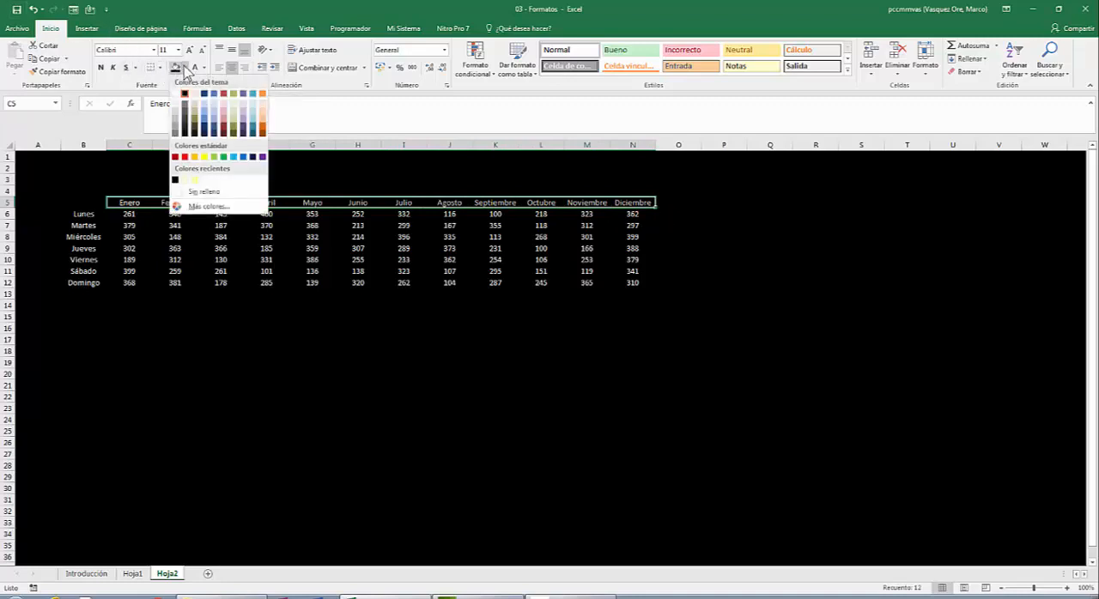
{"action": "left_click", "coordinate": [262, 157]}
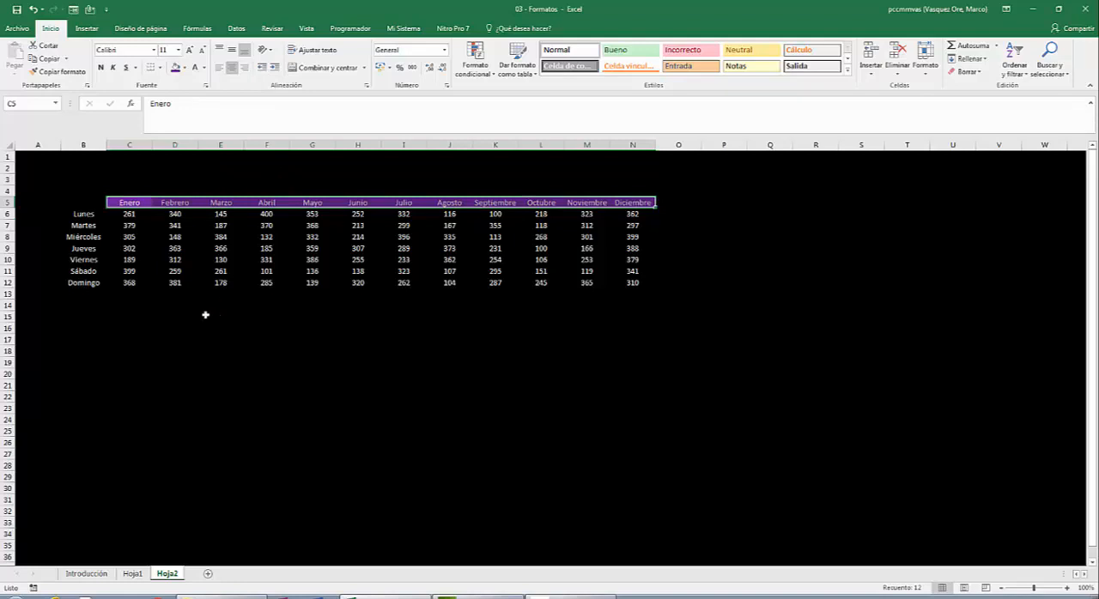
- Add outline and inside borders in a light theme colour to the month headers in C5:N5
{"action": "right_click", "coordinate": [245, 203]}
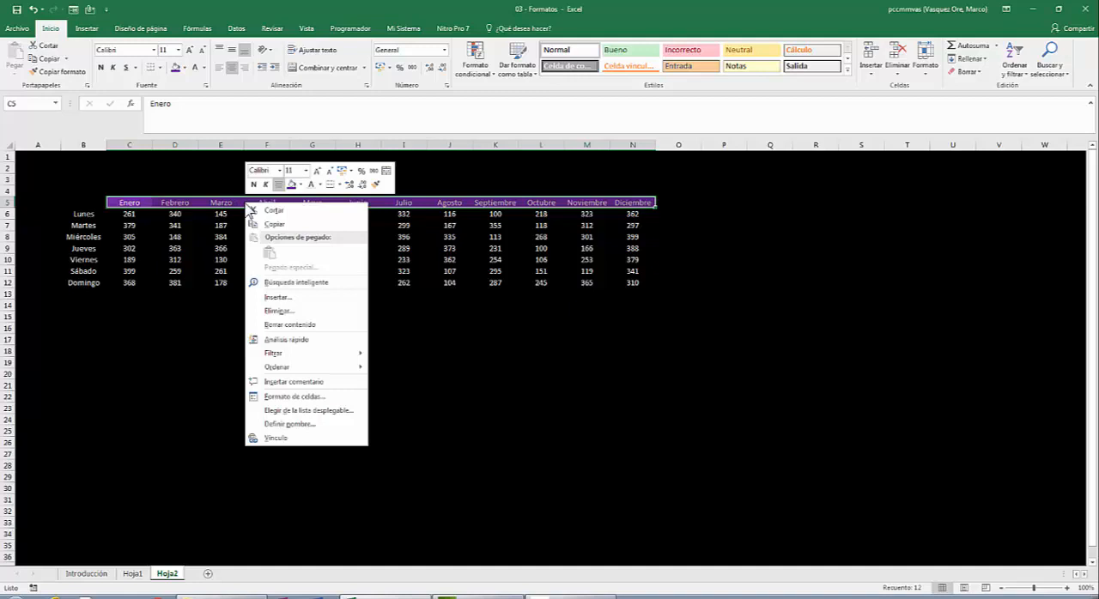
{"action": "left_click", "coordinate": [296, 398]}
{"action": "left_click_drag", "start_coordinate": [303, 271], "coordinate": [609, 121]}
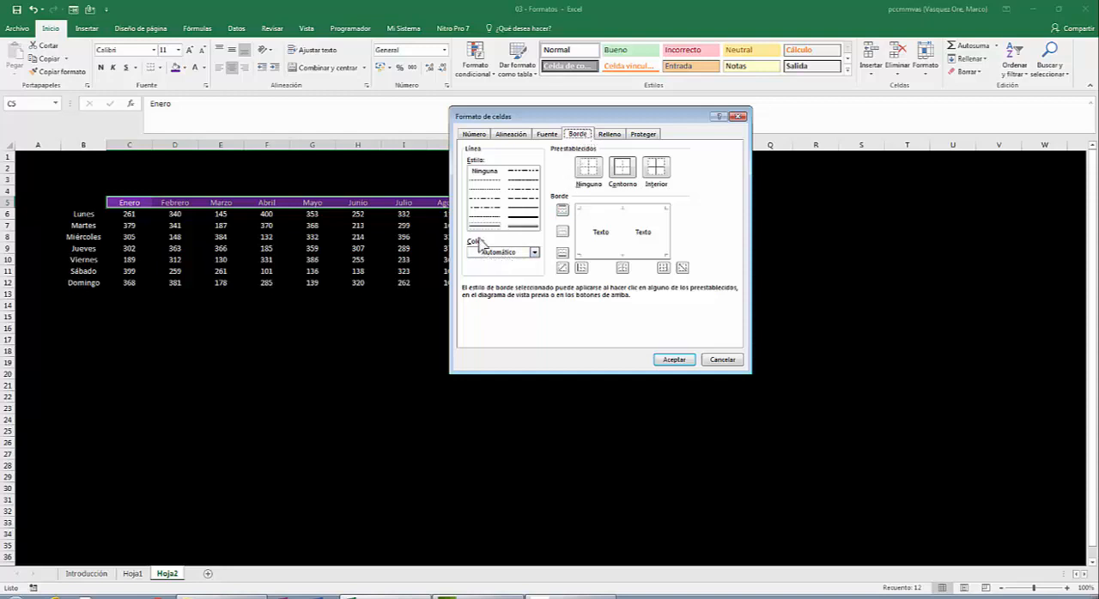
{"action": "left_click", "coordinate": [534, 253]}
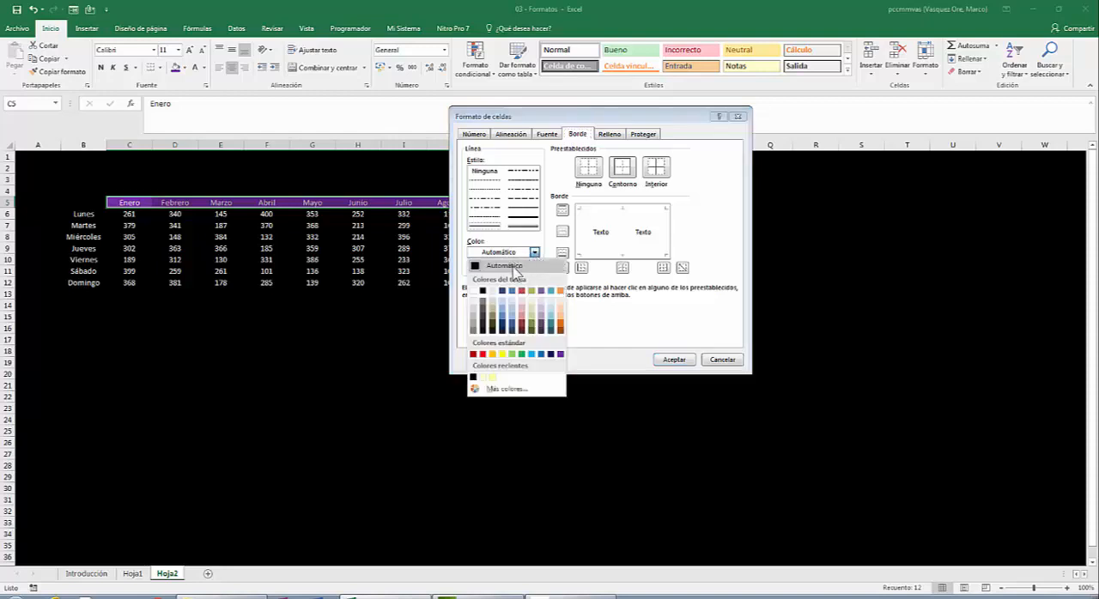
{"action": "left_click", "coordinate": [494, 292]}
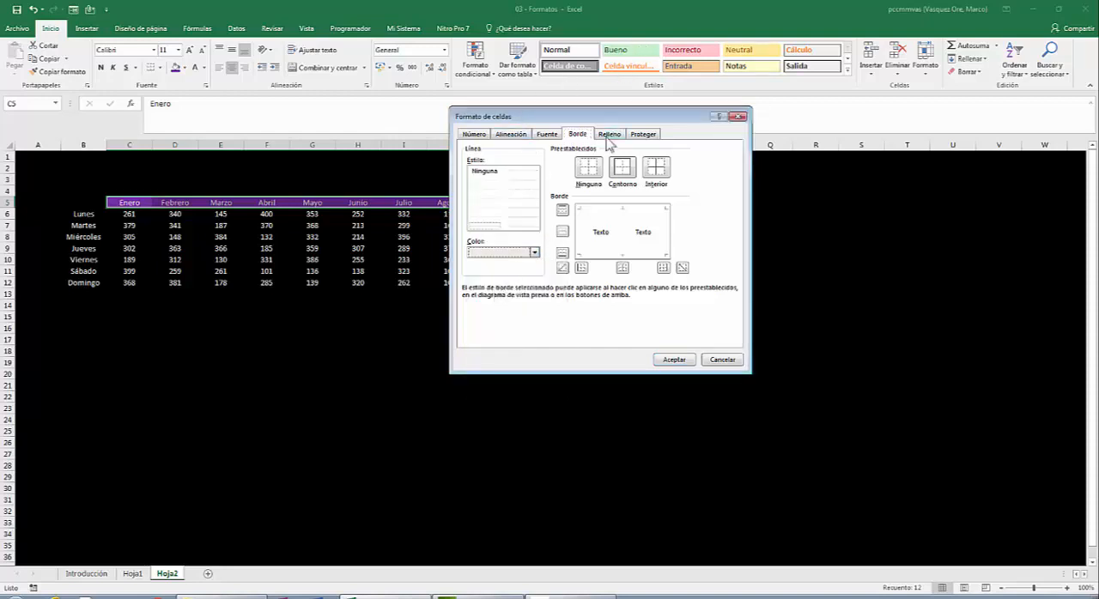
{"action": "left_click", "coordinate": [631, 168]}
{"action": "left_click", "coordinate": [656, 169]}
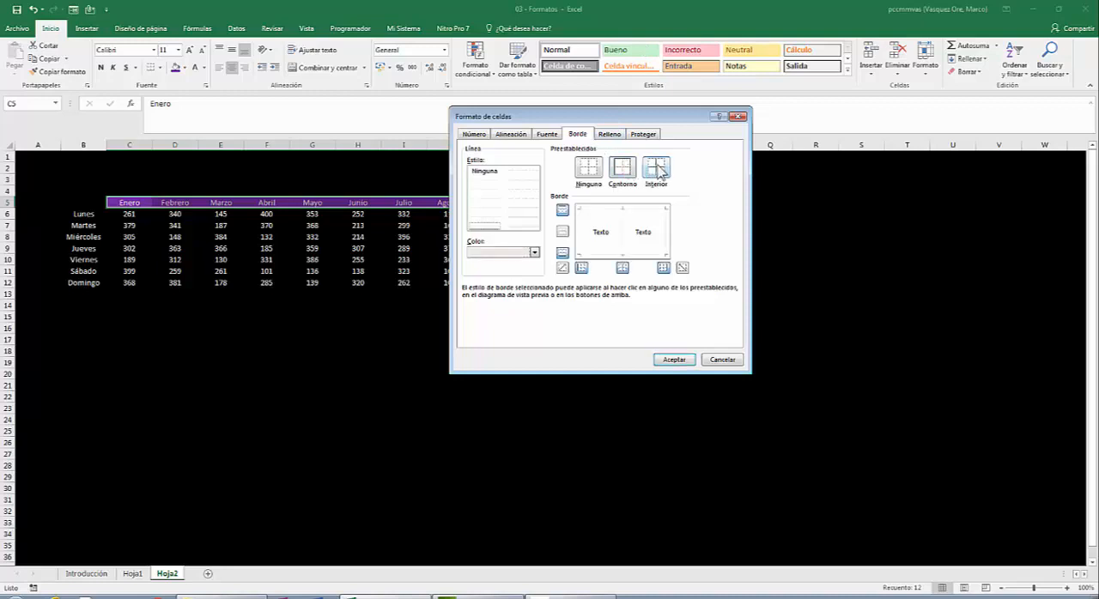
{"action": "left_click", "coordinate": [674, 359]}
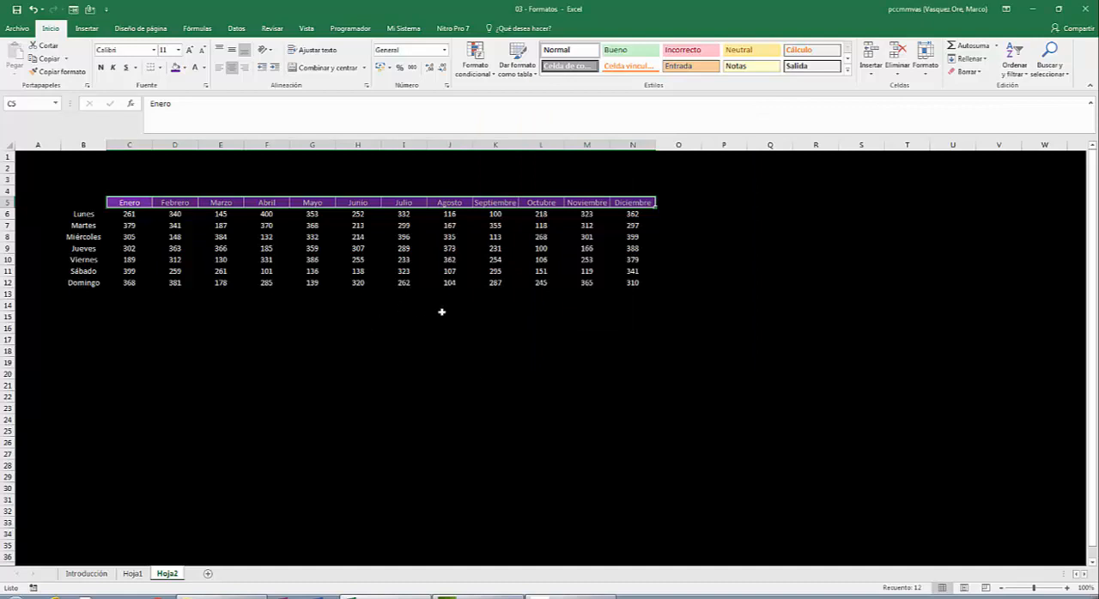
{"action": "left_click", "coordinate": [356, 339]}
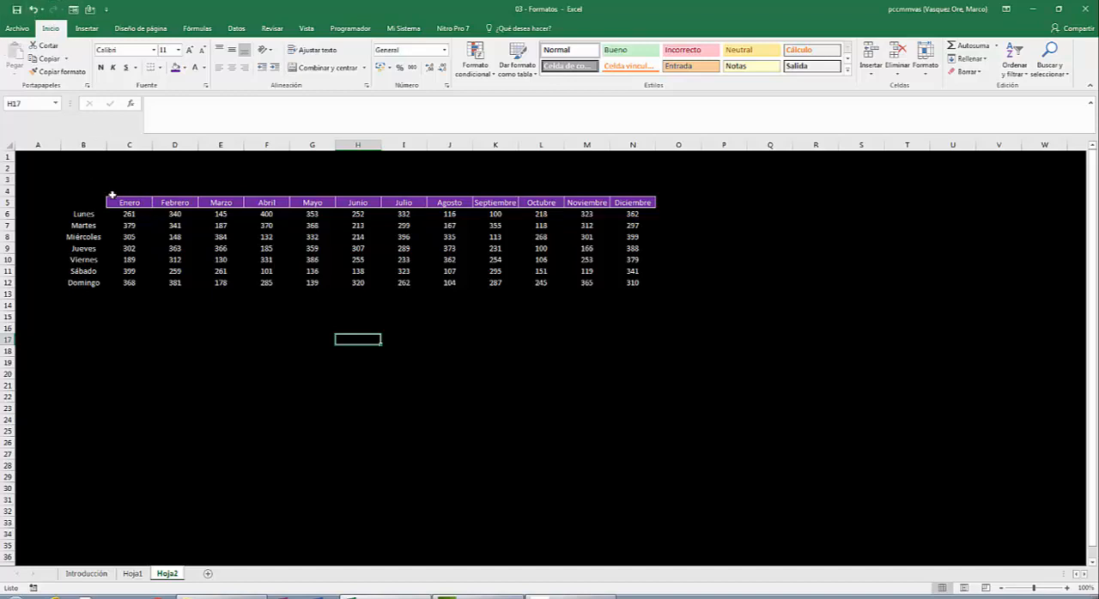
- Rotate the text orientation of the month headers in C5:N5 so they slant diagonally upward
{"action": "left_click_drag", "start_coordinate": [123, 202], "coordinate": [633, 202]}
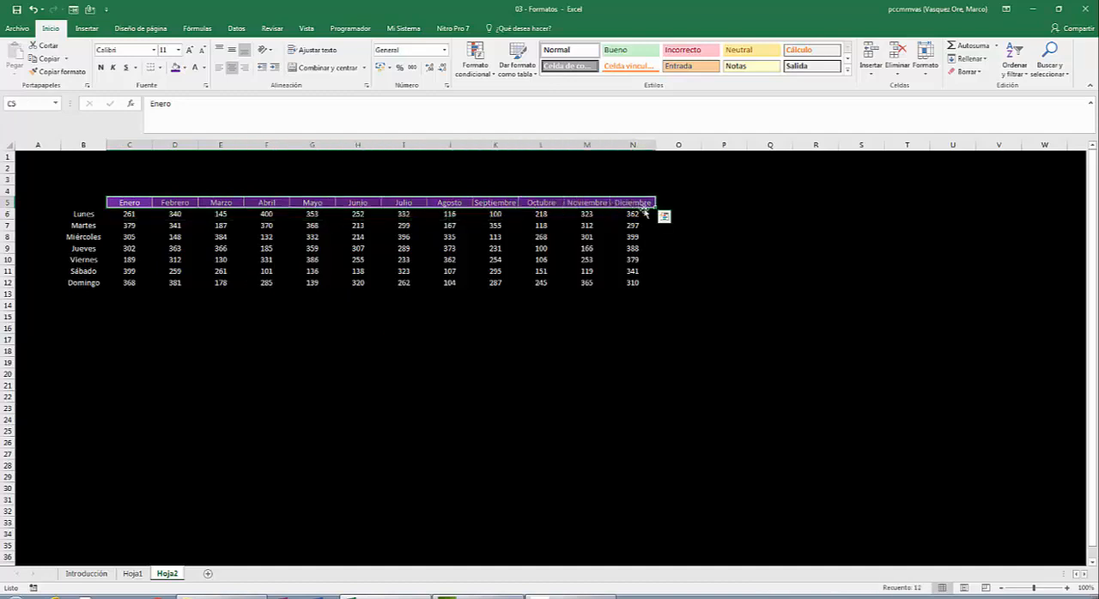
{"action": "right_click", "coordinate": [275, 203]}
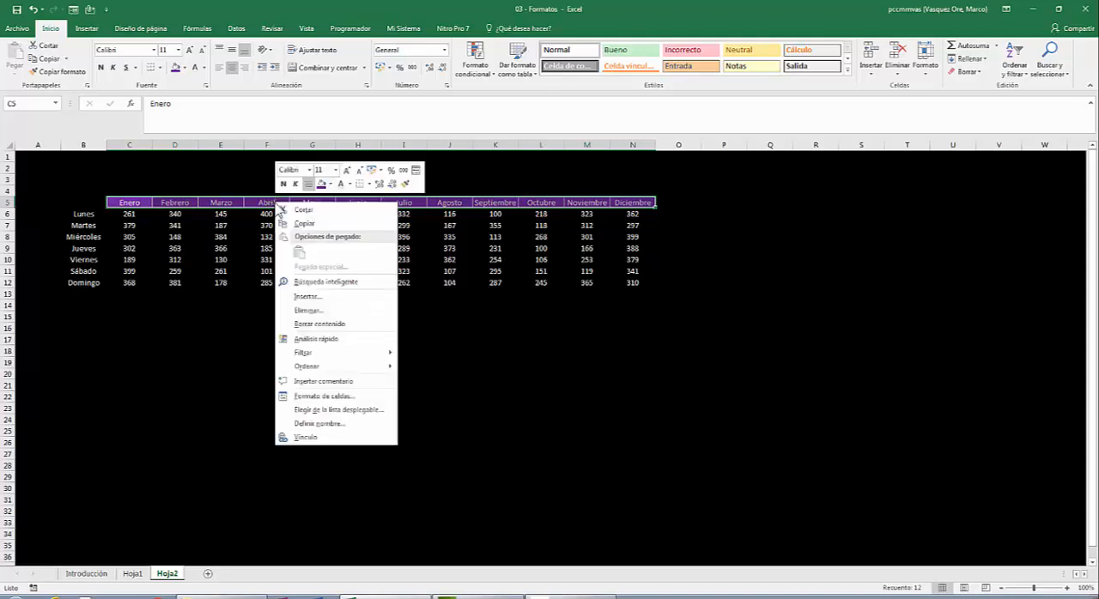
{"action": "left_click", "coordinate": [327, 399]}
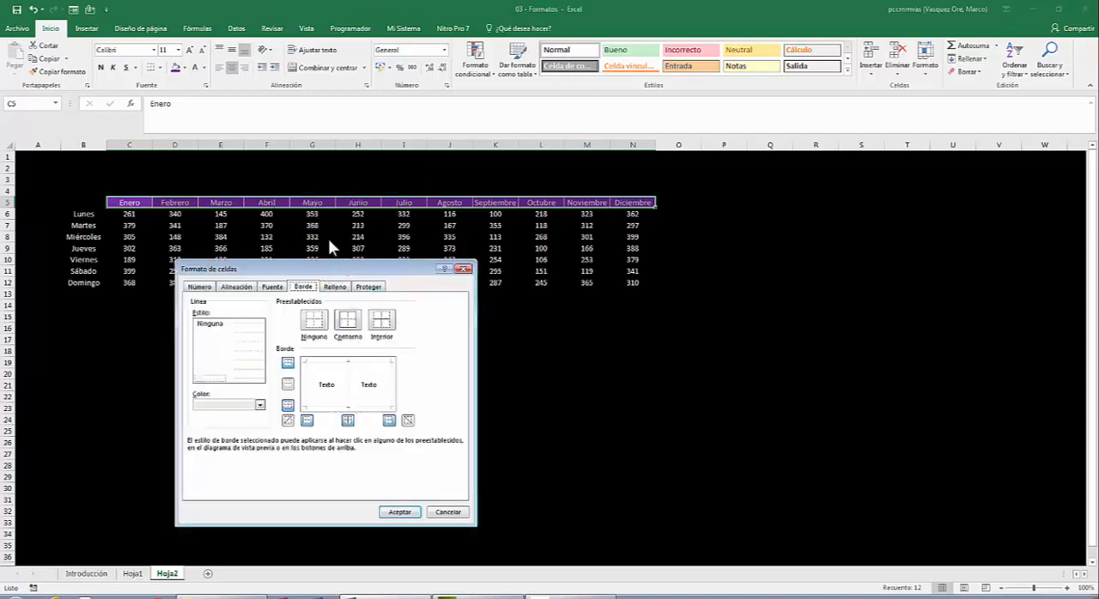
{"action": "left_click_drag", "start_coordinate": [325, 273], "coordinate": [623, 98]}
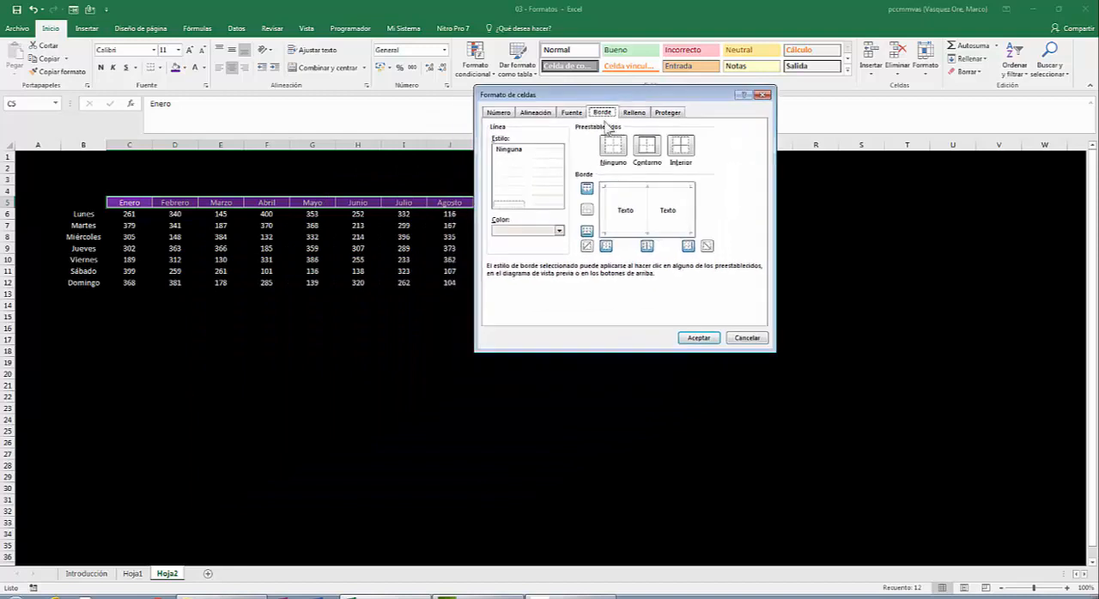
{"action": "left_click", "coordinate": [535, 113]}
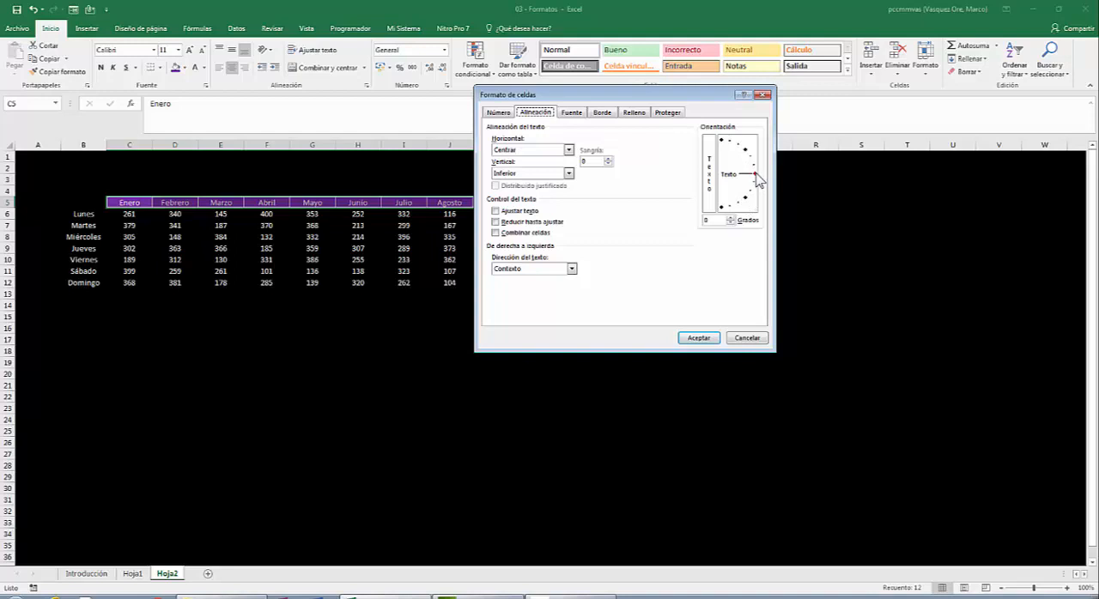
{"action": "left_click_drag", "start_coordinate": [757, 175], "coordinate": [752, 151]}
{"action": "left_click", "coordinate": [693, 338]}
{"action": "left_click", "coordinate": [703, 327]}
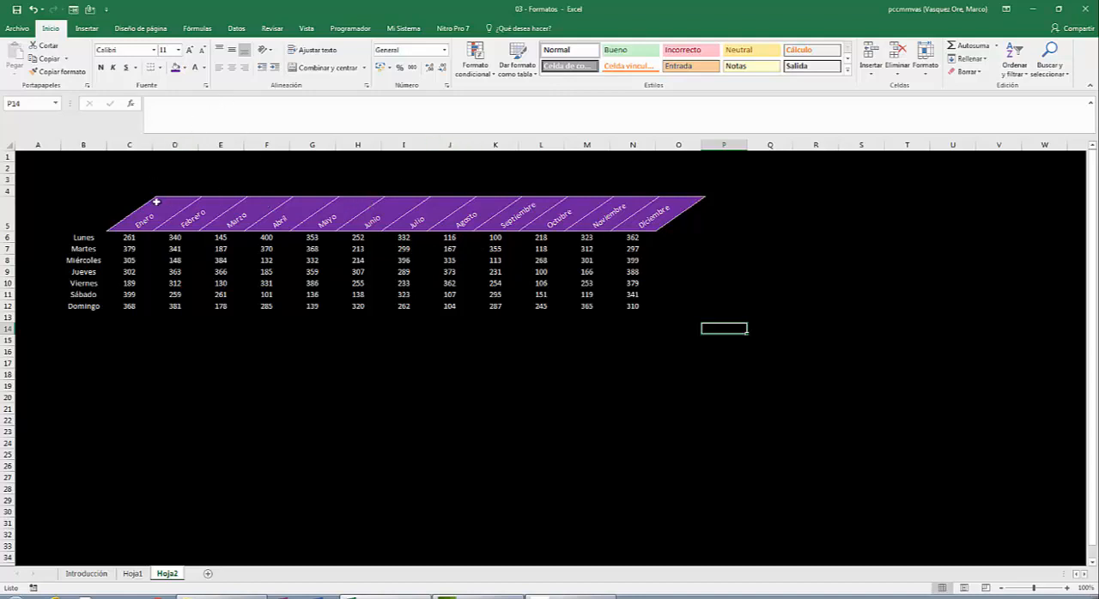
- Try middle vertical alignment on the slanted month headers in C5:N5
{"action": "left_click_drag", "start_coordinate": [151, 217], "coordinate": [631, 212]}
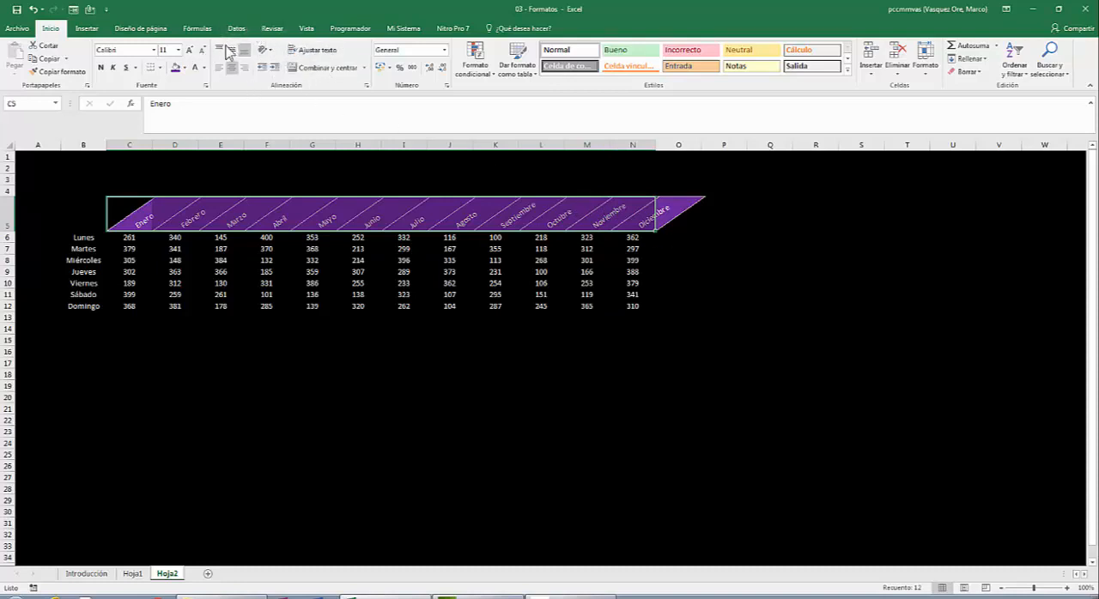
{"action": "left_click", "coordinate": [235, 53]}
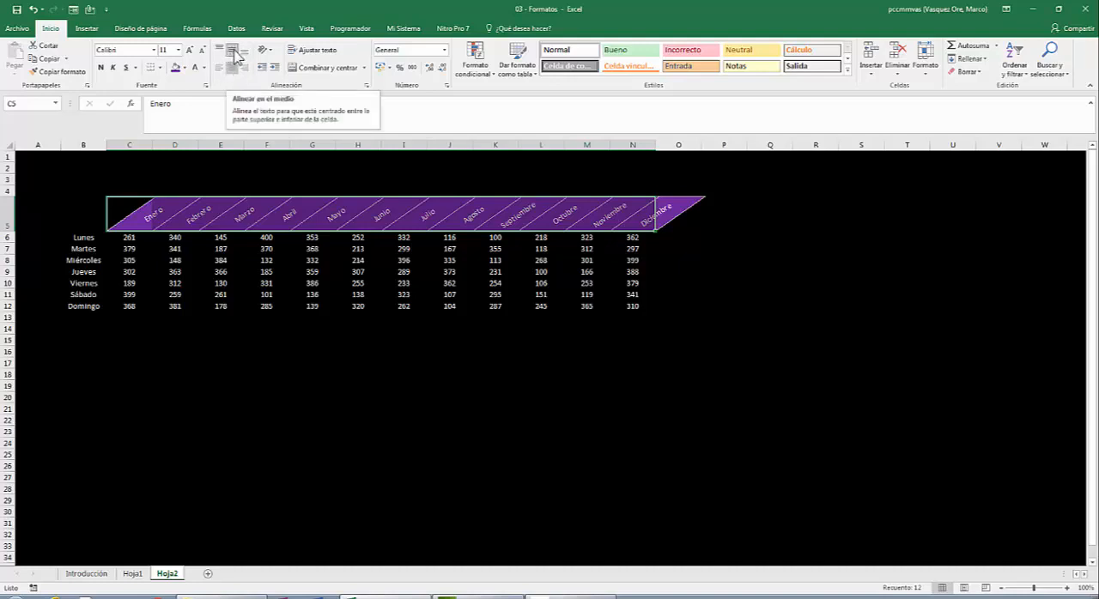
{"action": "left_click", "coordinate": [234, 52]}
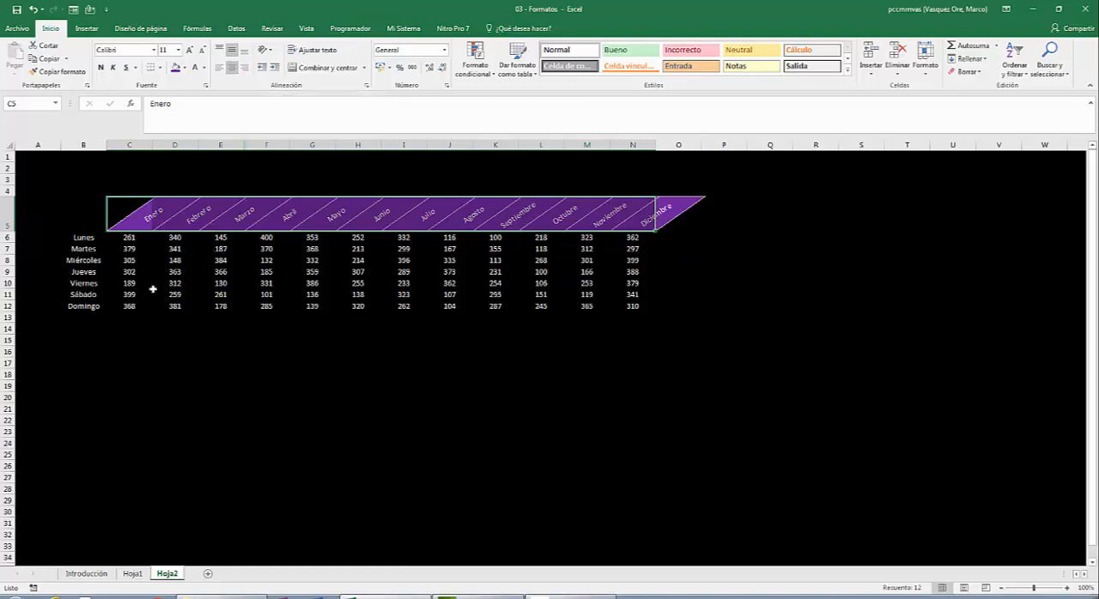
- Fill the weekday labels in B6:B12 with the standard red colour, keeping them horizontally centred
{"action": "left_click", "coordinate": [75, 239]}
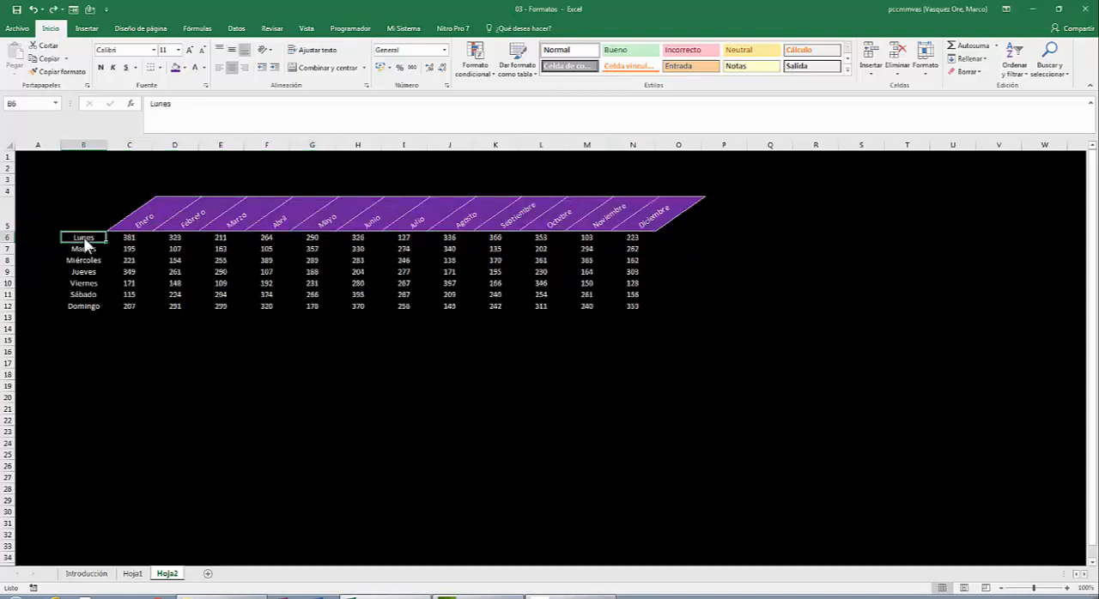
{"action": "left_click_drag", "start_coordinate": [83, 237], "coordinate": [84, 305]}
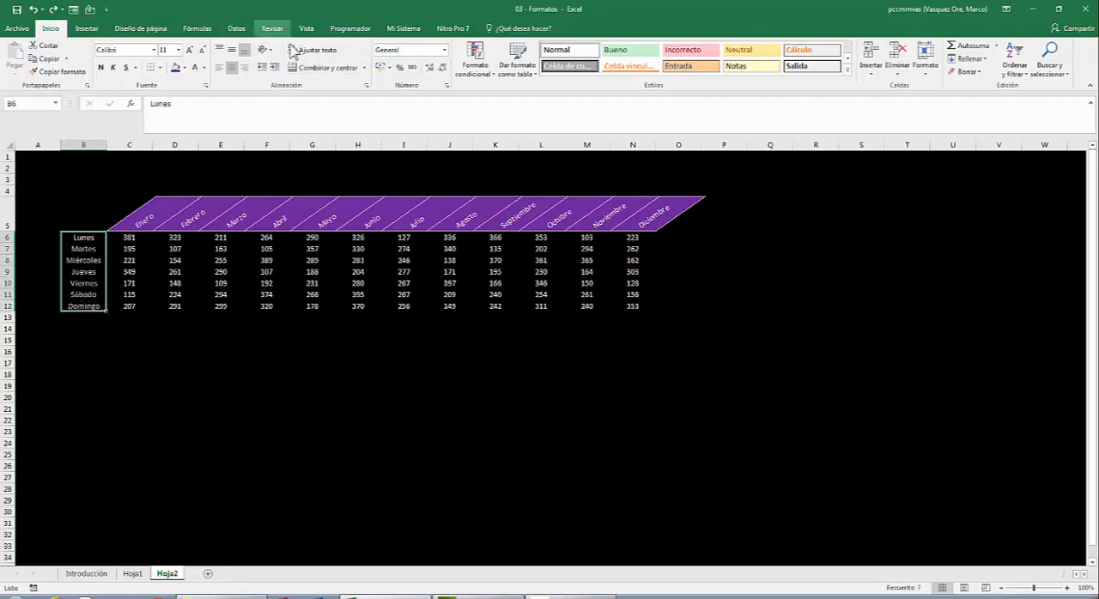
{"action": "left_click", "coordinate": [238, 66]}
{"action": "left_click", "coordinate": [238, 69]}
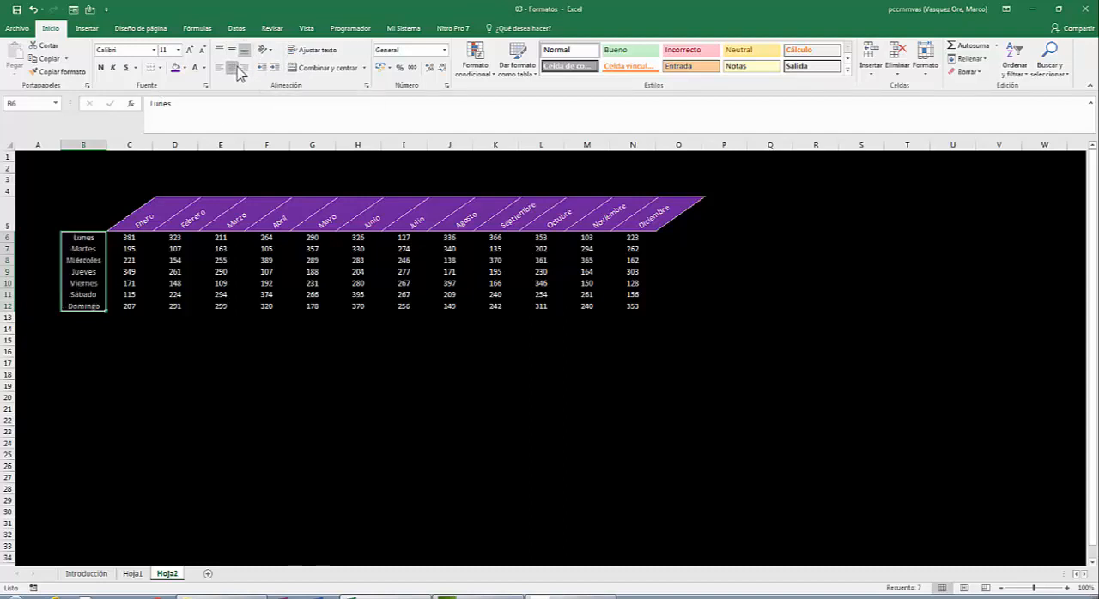
{"action": "left_click", "coordinate": [184, 68]}
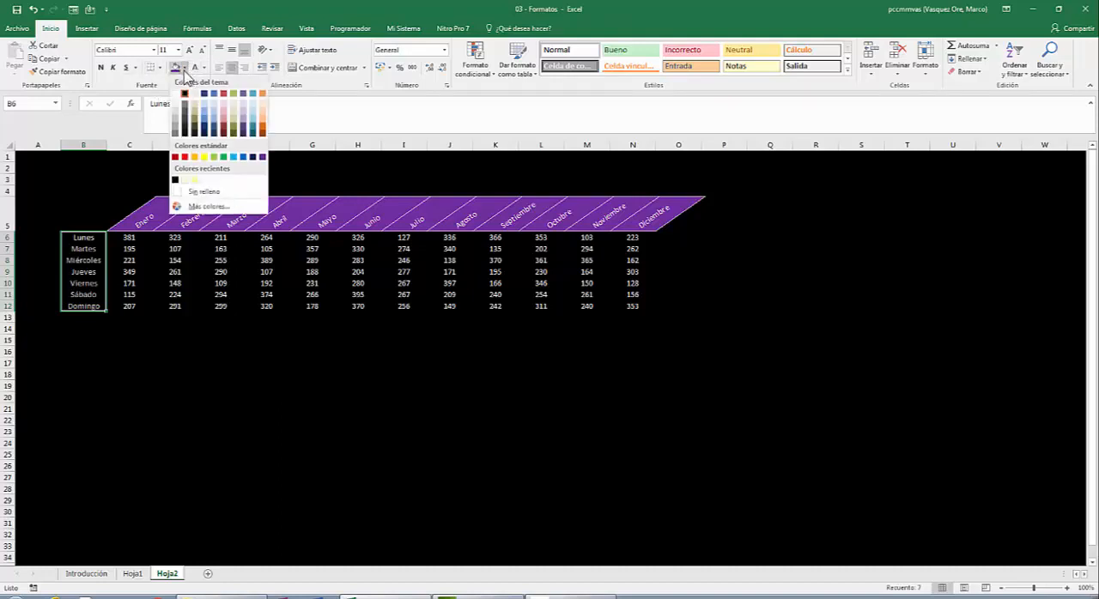
{"action": "left_click", "coordinate": [184, 158]}
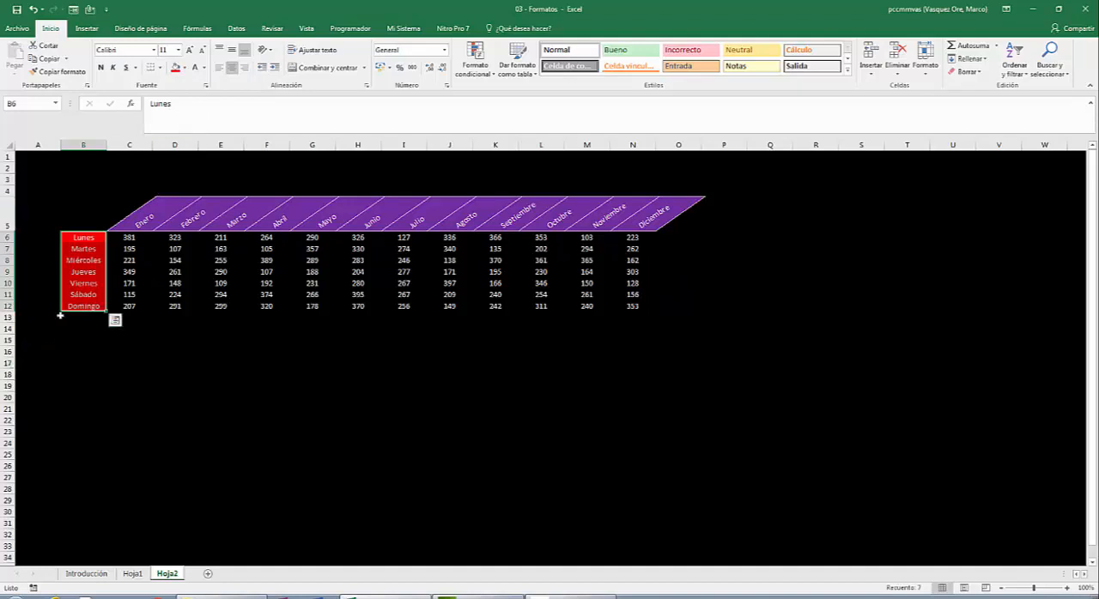
- Add outline and inside borders in a light theme colour to the weekday labels in B6:B12
{"action": "right_click", "coordinate": [95, 263]}
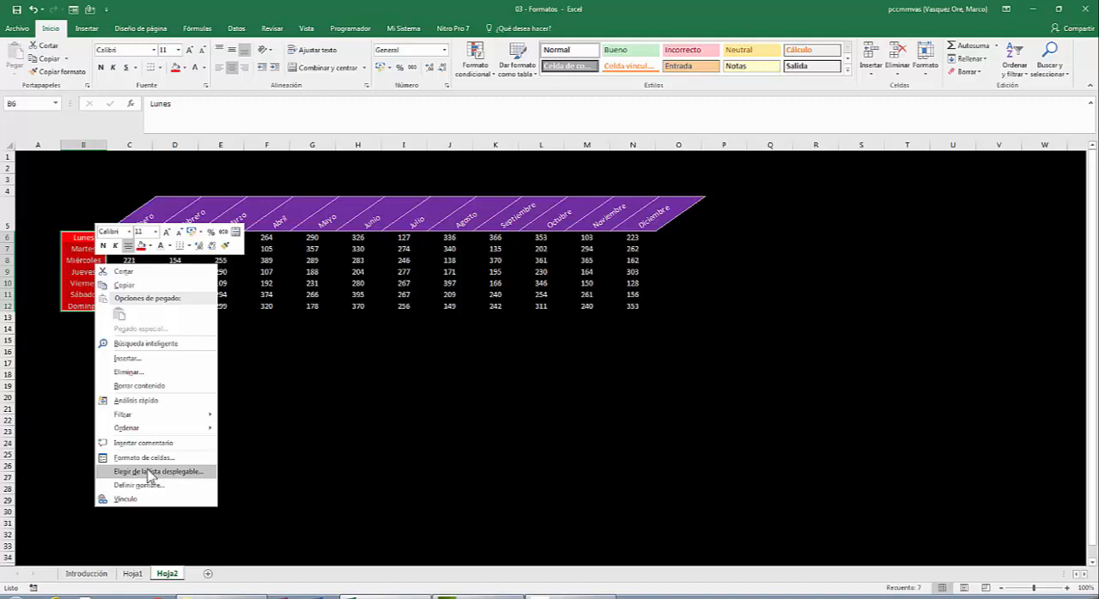
{"action": "left_click", "coordinate": [146, 458]}
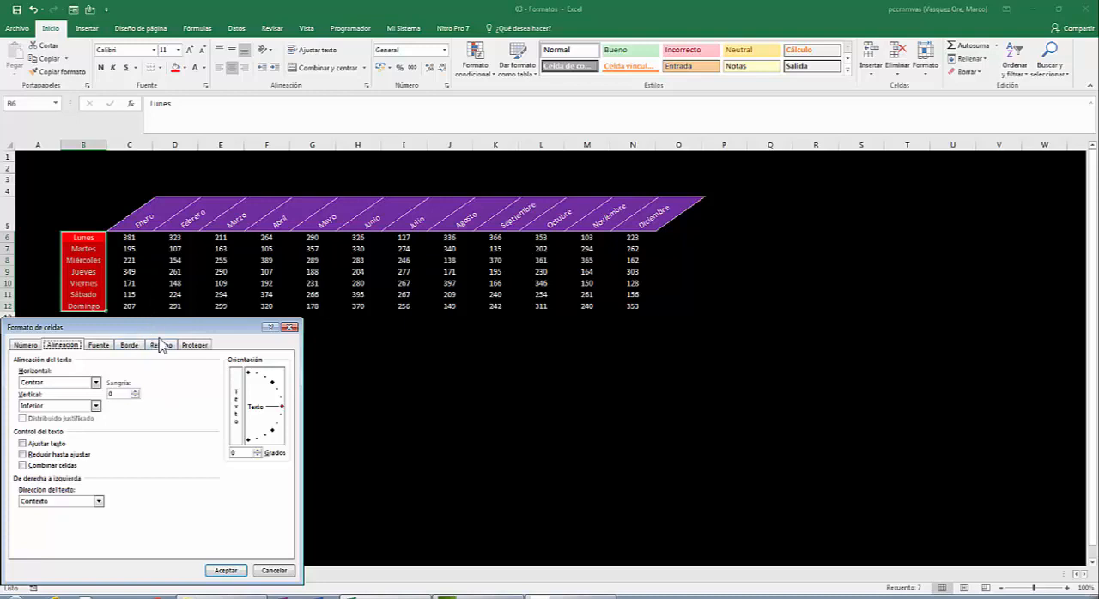
{"action": "left_click_drag", "start_coordinate": [174, 329], "coordinate": [607, 169]}
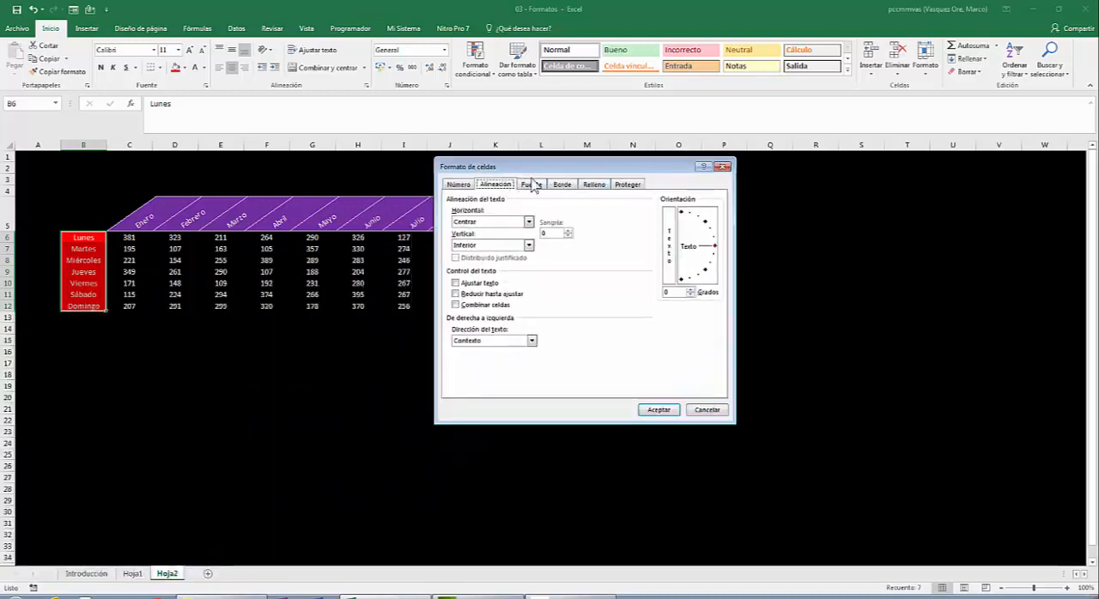
{"action": "left_click", "coordinate": [563, 186]}
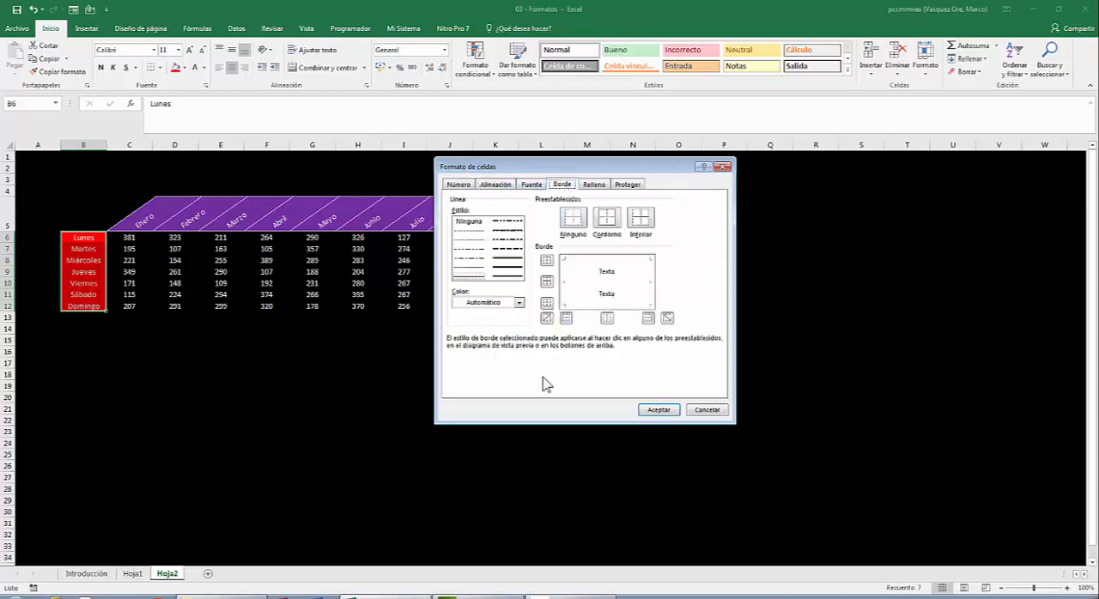
{"action": "left_click", "coordinate": [518, 303]}
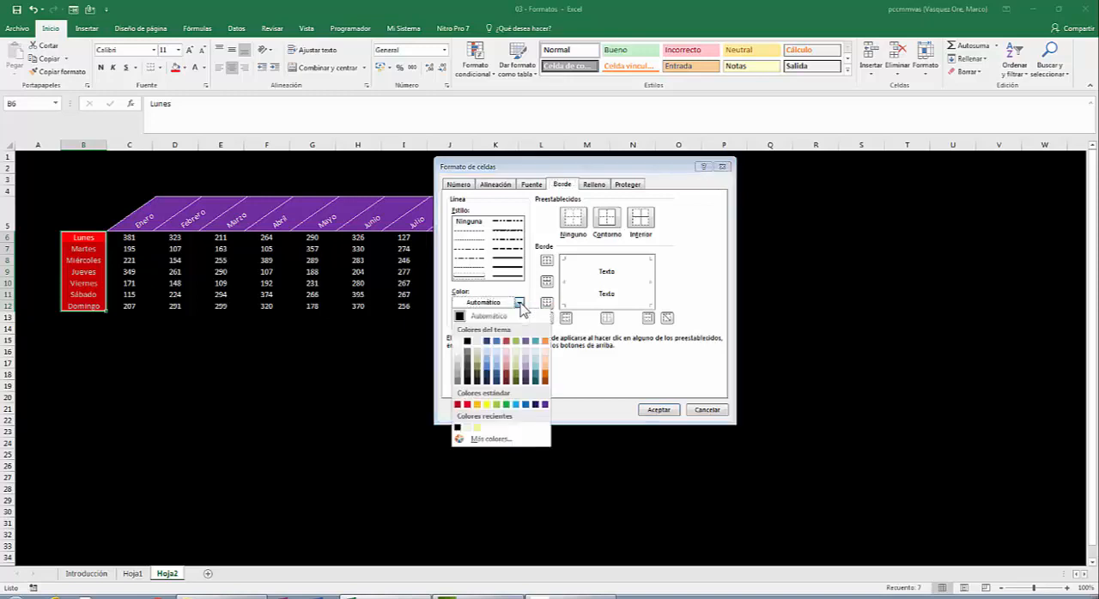
{"action": "left_click", "coordinate": [477, 341]}
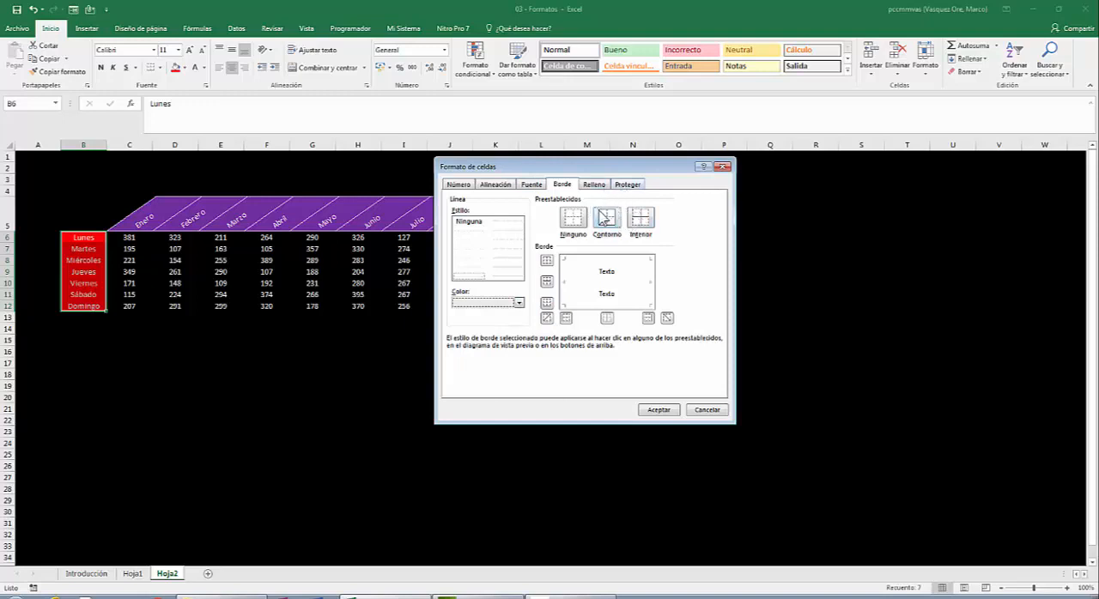
{"action": "left_click", "coordinate": [606, 216]}
{"action": "left_click", "coordinate": [640, 218]}
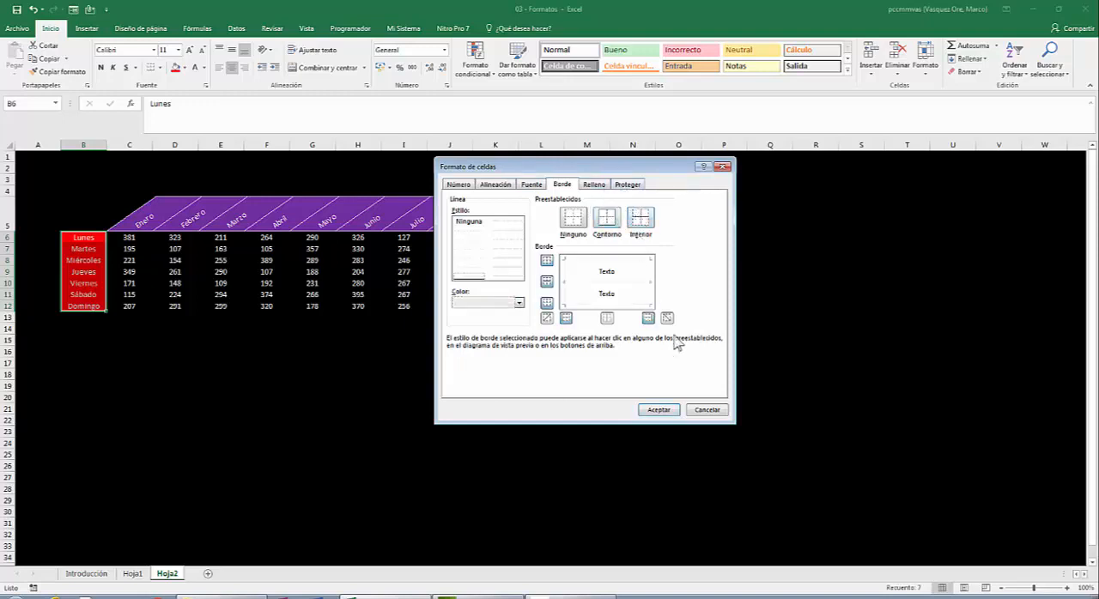
{"action": "left_click", "coordinate": [659, 409]}
{"action": "left_click", "coordinate": [410, 423]}
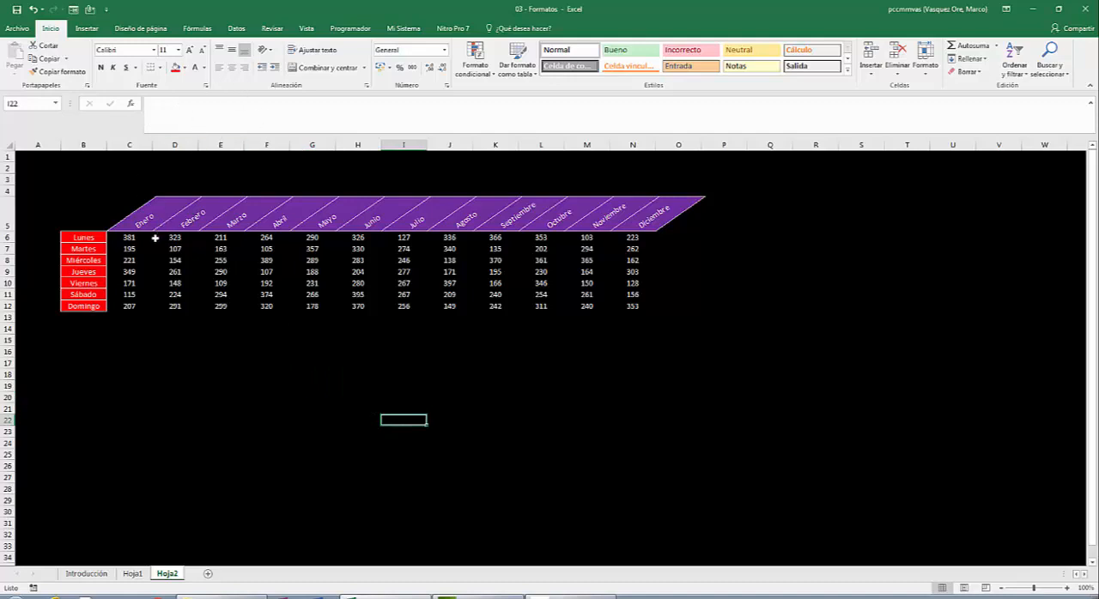
- Add outline and inside borders in a light theme colour to the number cells in C6:N12
{"action": "left_click_drag", "start_coordinate": [140, 241], "coordinate": [608, 306]}
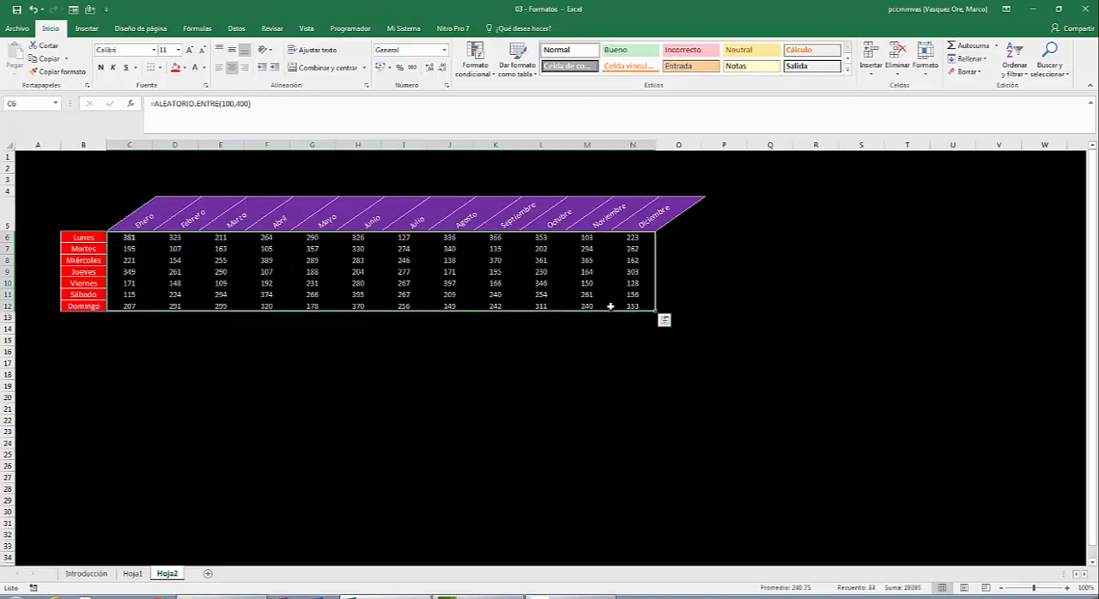
{"action": "right_click", "coordinate": [314, 272]}
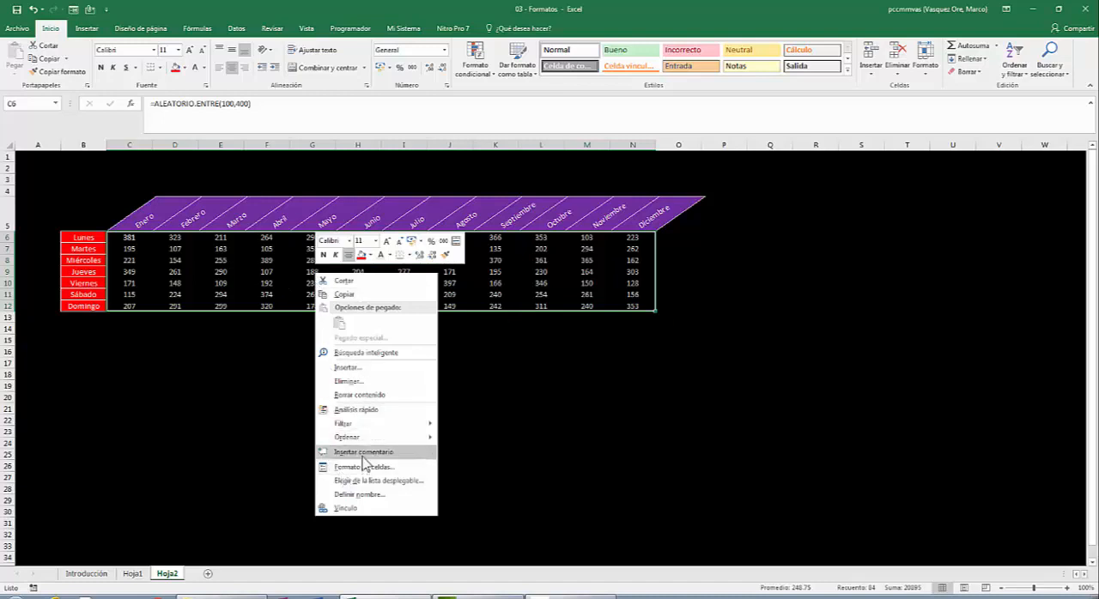
{"action": "left_click", "coordinate": [343, 468]}
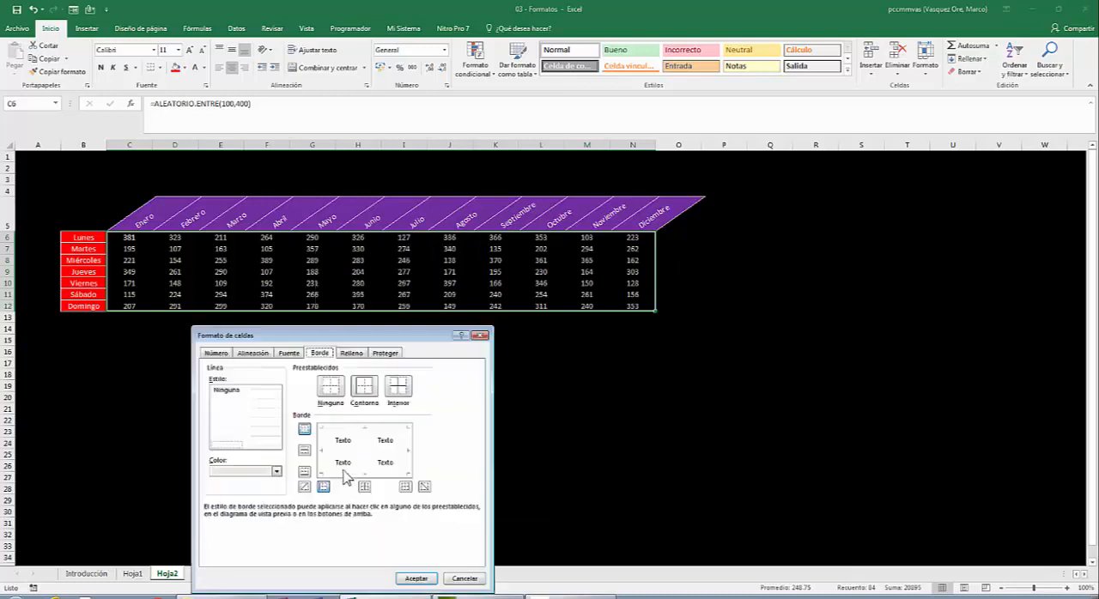
{"action": "left_click_drag", "start_coordinate": [356, 339], "coordinate": [564, 176]}
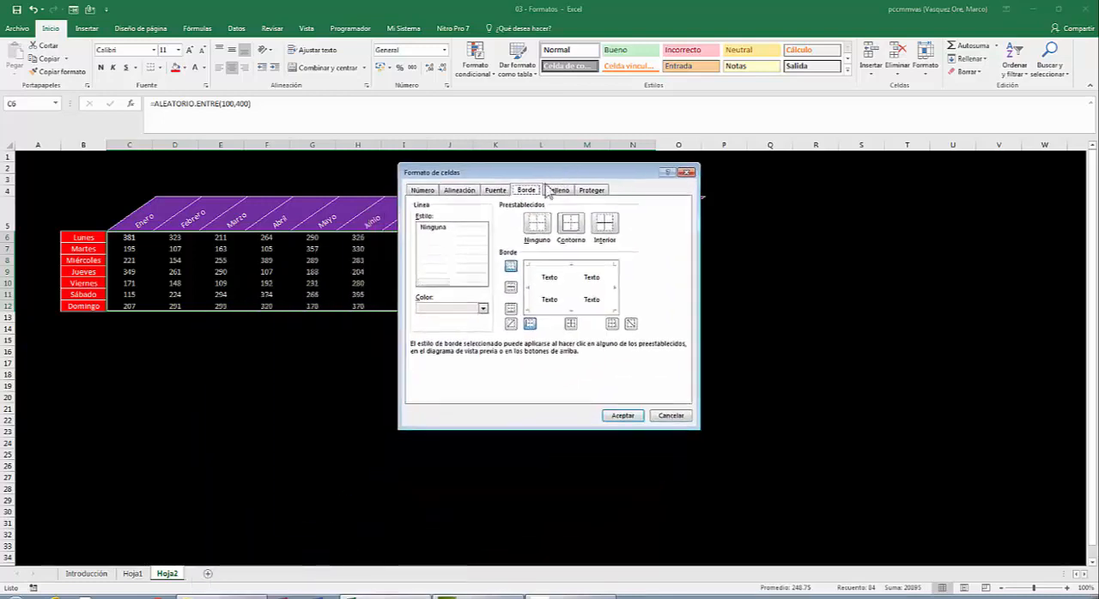
{"action": "left_click", "coordinate": [483, 309]}
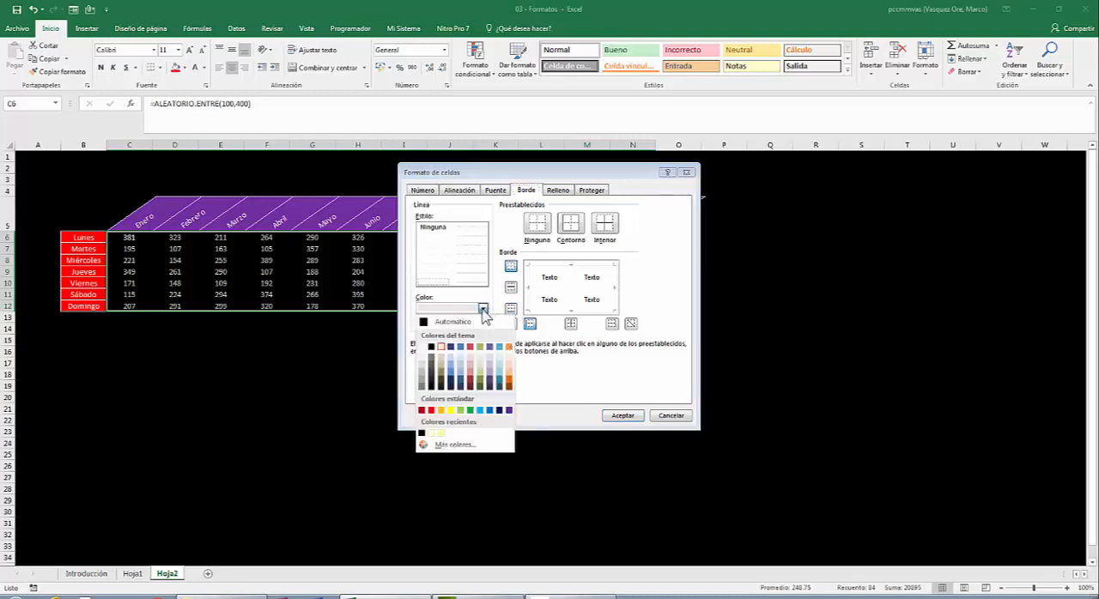
{"action": "left_click", "coordinate": [439, 346]}
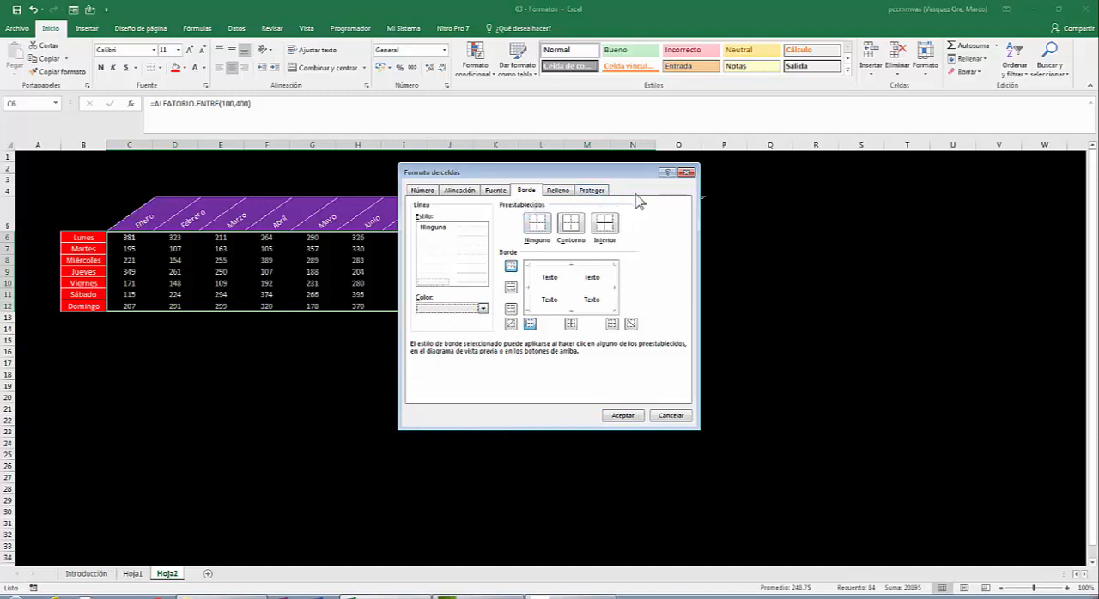
{"action": "left_click", "coordinate": [542, 225]}
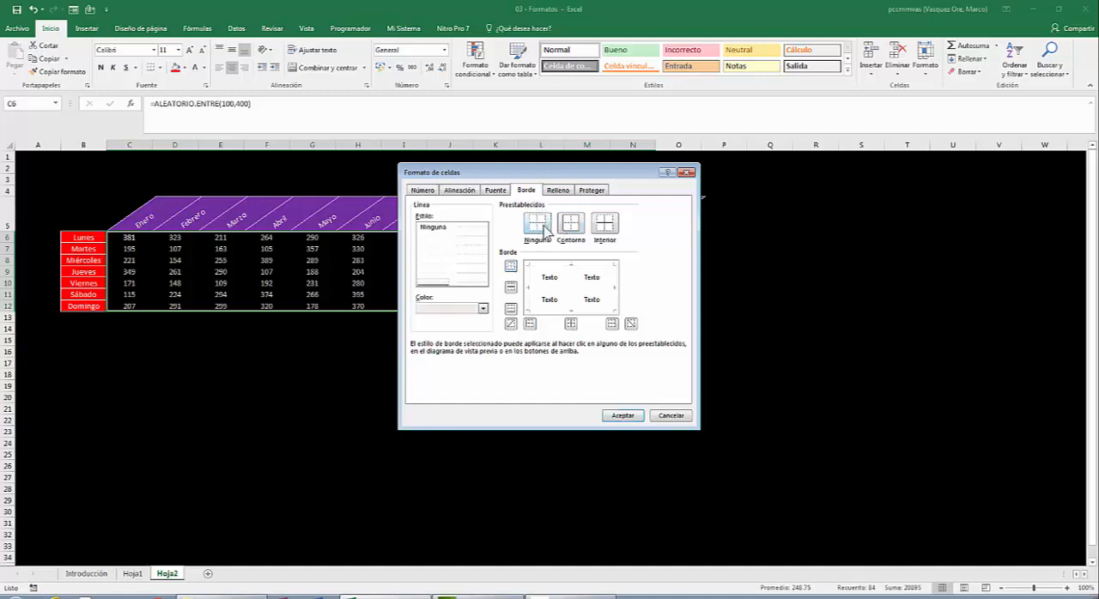
{"action": "left_click", "coordinate": [577, 227]}
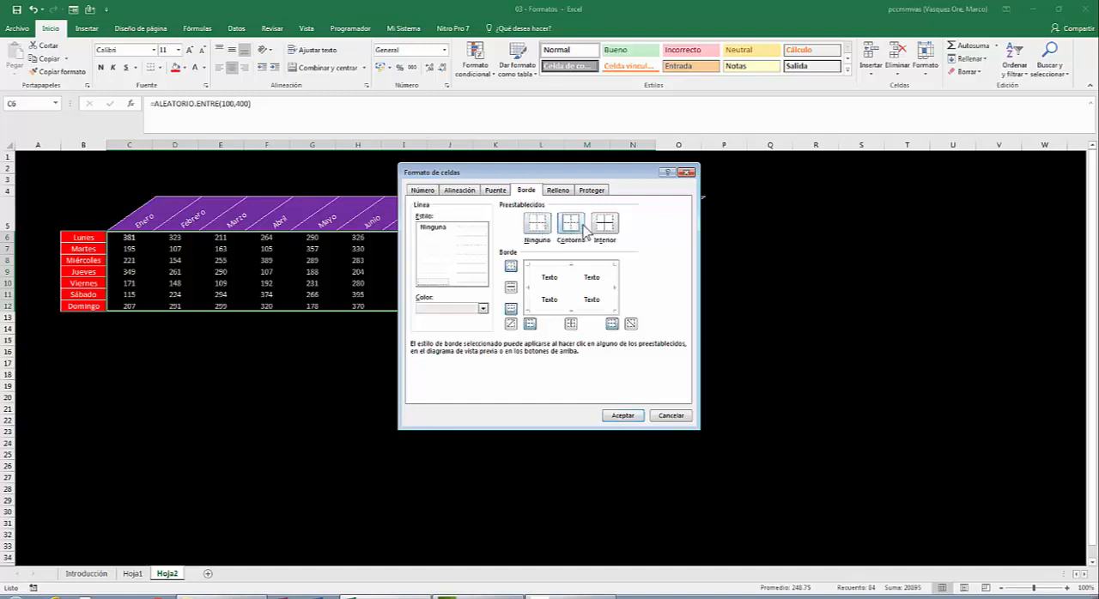
{"action": "left_click", "coordinate": [604, 225]}
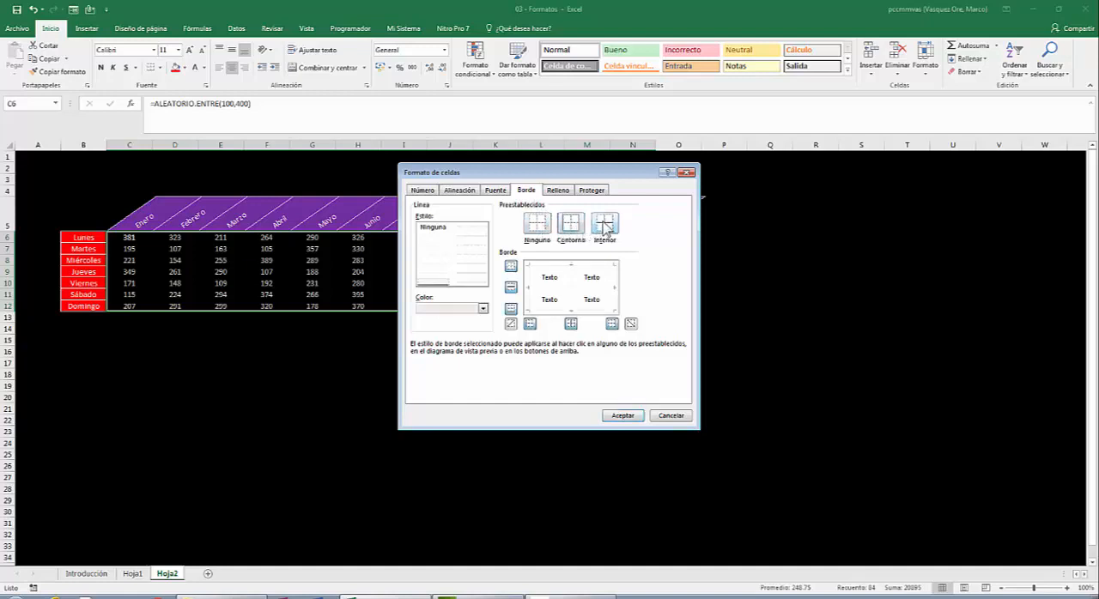
{"action": "left_click", "coordinate": [626, 416]}
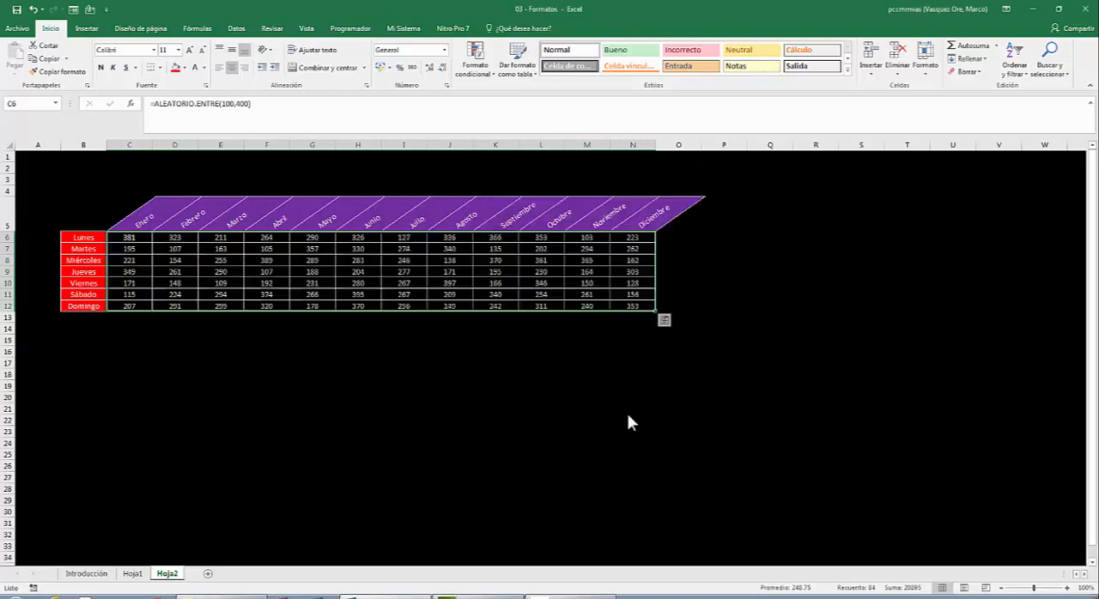
- Enter "Meses" indented with leading spaces and, three line breaks below it, "Días" in corner cell B5
{"action": "left_click", "coordinate": [87, 216]}
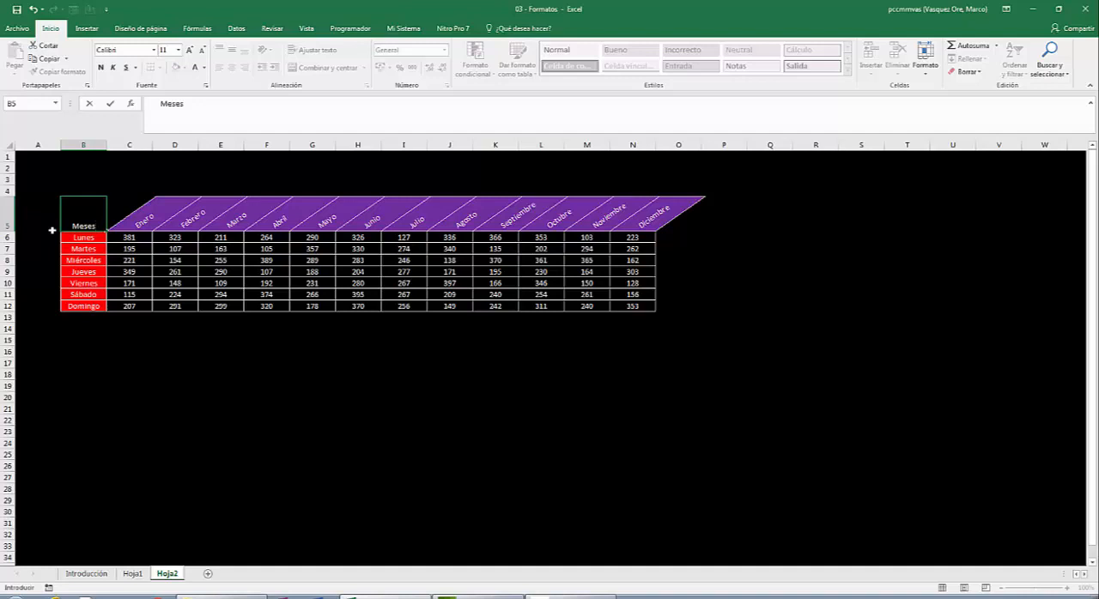
{"action": "key", "text": "alt+Return"}
{"action": "key", "text": "alt+Return"}
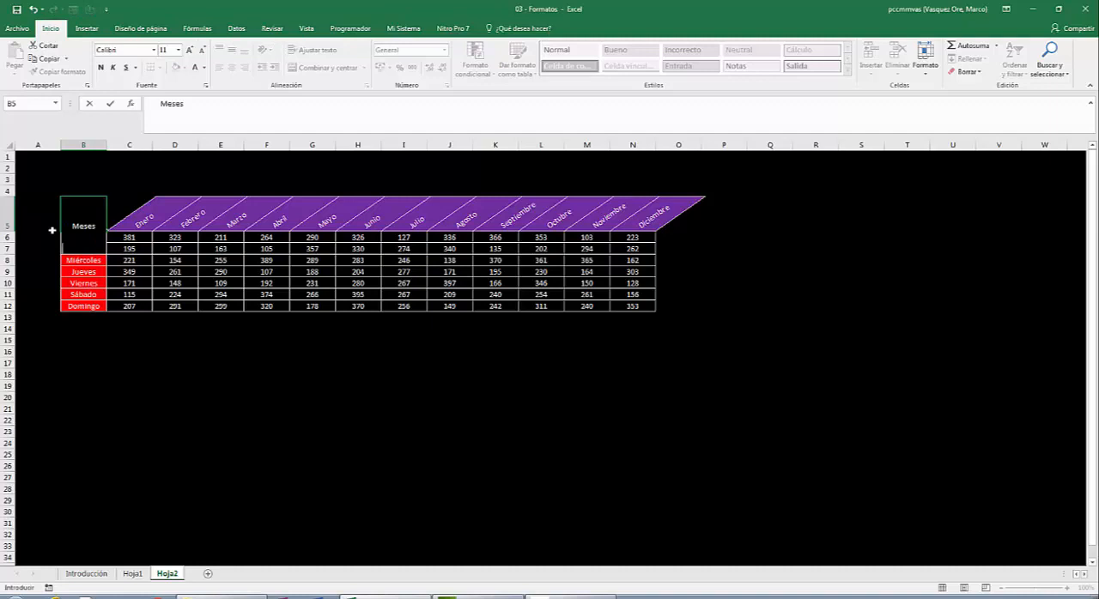
{"action": "key", "text": "alt+Return"}
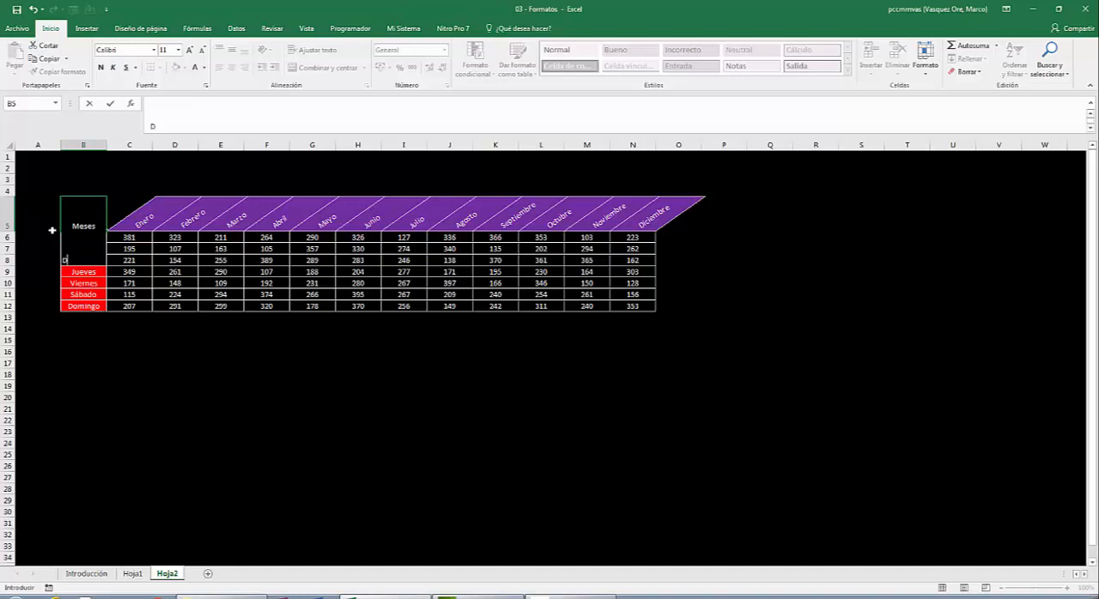
{"action": "type", "text": "Días"}
{"action": "key", "text": "Return"}
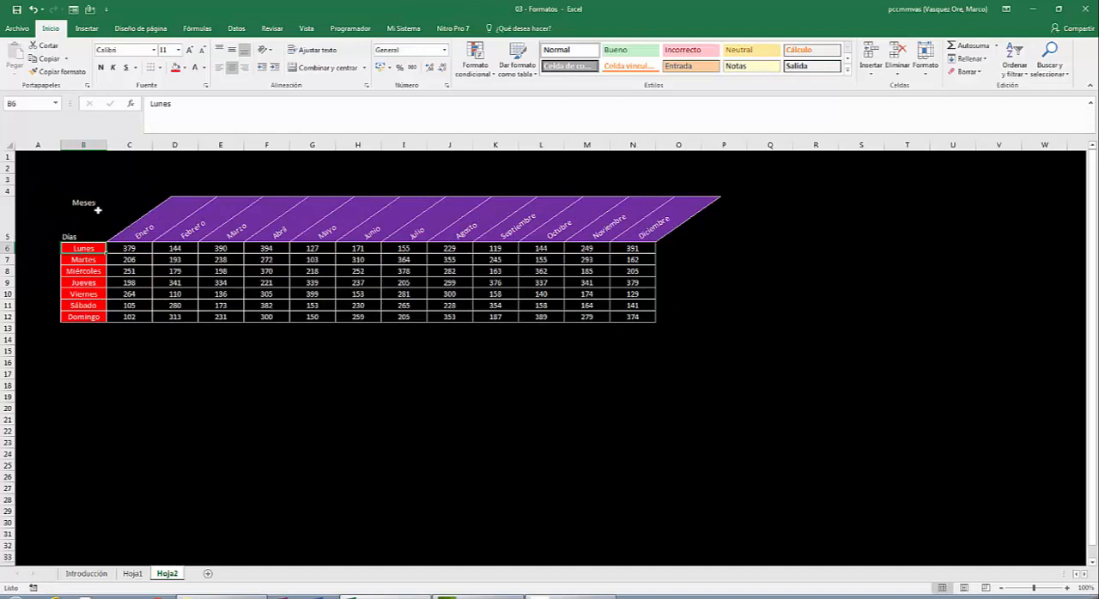
- Add more leading spaces before "Meses" in B5 to shift it further right
{"action": "left_click", "coordinate": [88, 217]}
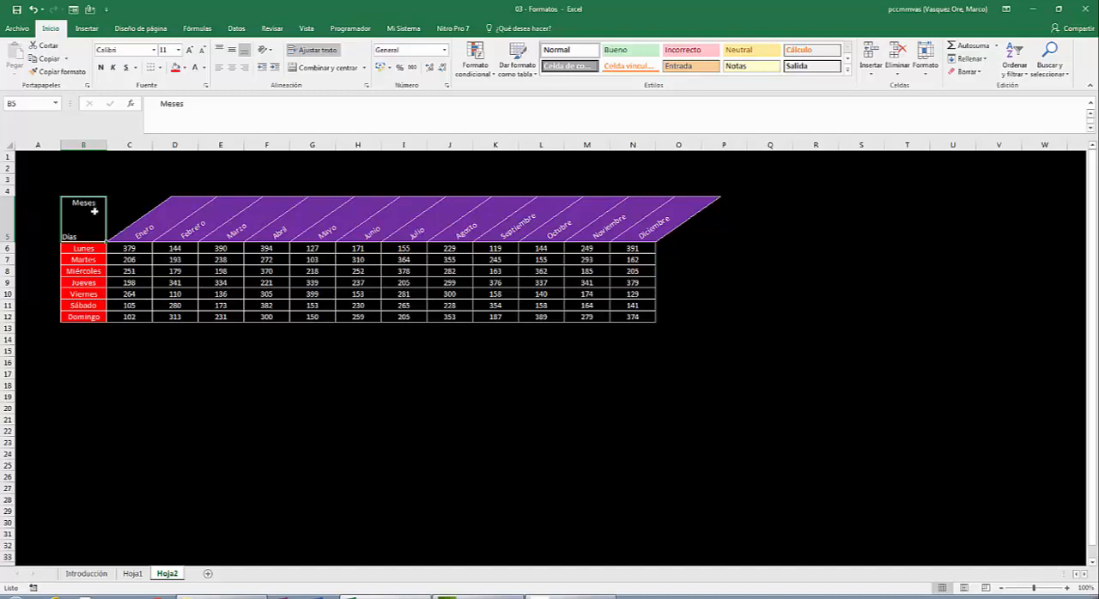
{"action": "key", "text": "F2"}
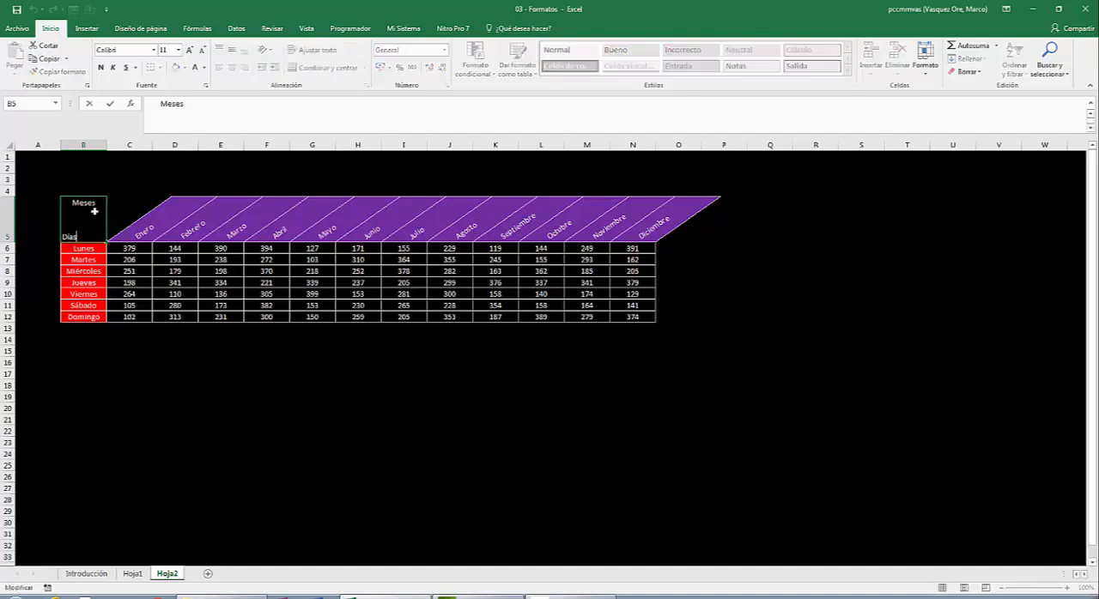
{"action": "key", "text": "Left"}
{"action": "key", "text": "Left"}
{"action": "key", "text": "Up"}
{"action": "left_click", "coordinate": [169, 168]}
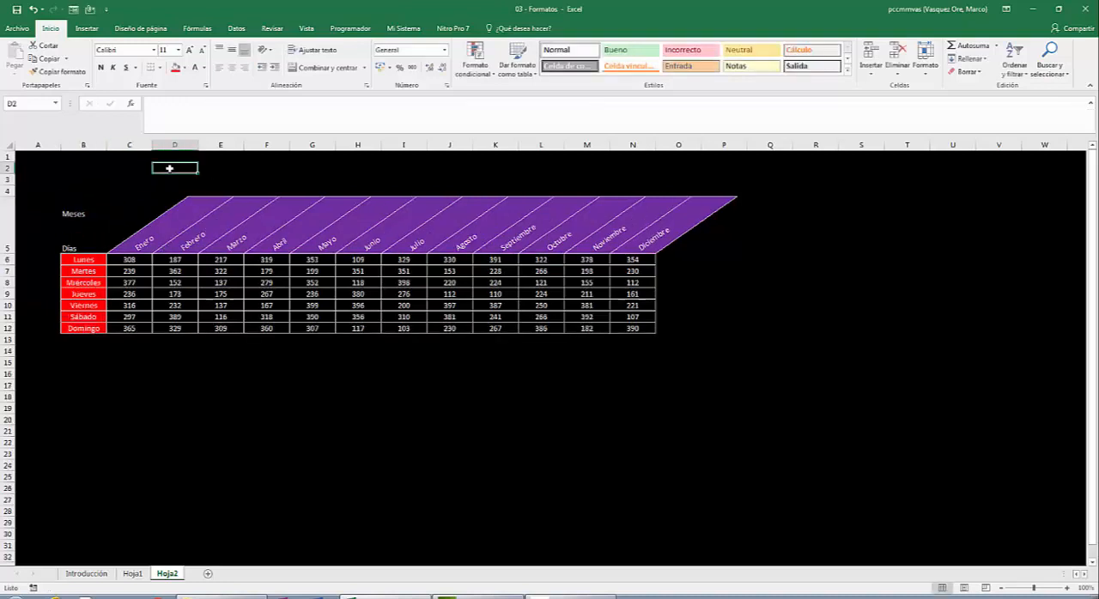
- Delete the surplus leading spaces before "Meses" in B5 so it fits on the cell's first line
{"action": "left_click", "coordinate": [86, 234]}
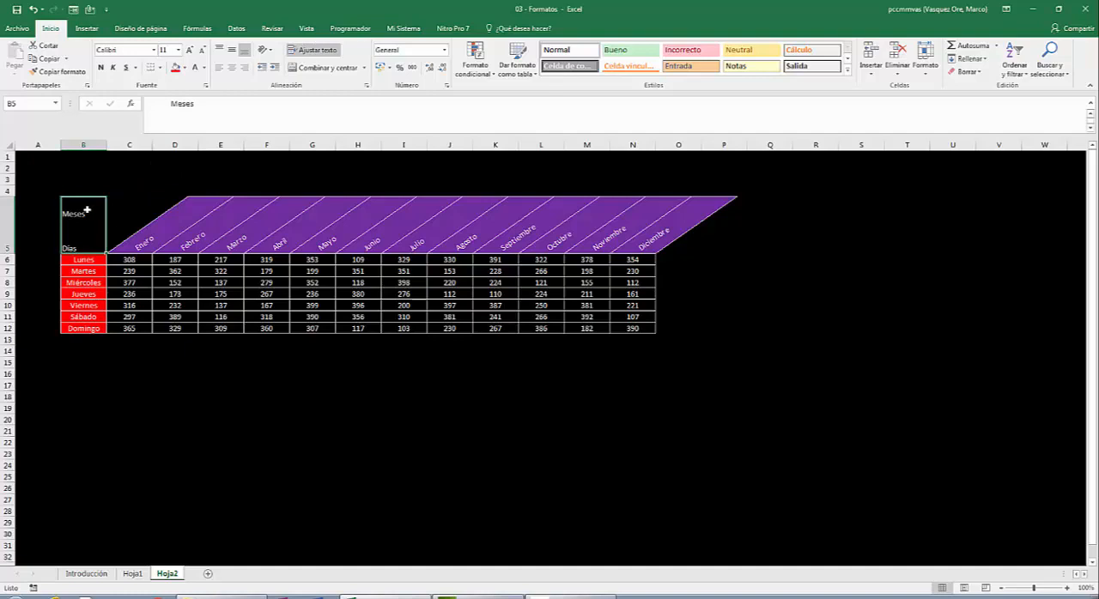
{"action": "double_click", "coordinate": [86, 209]}
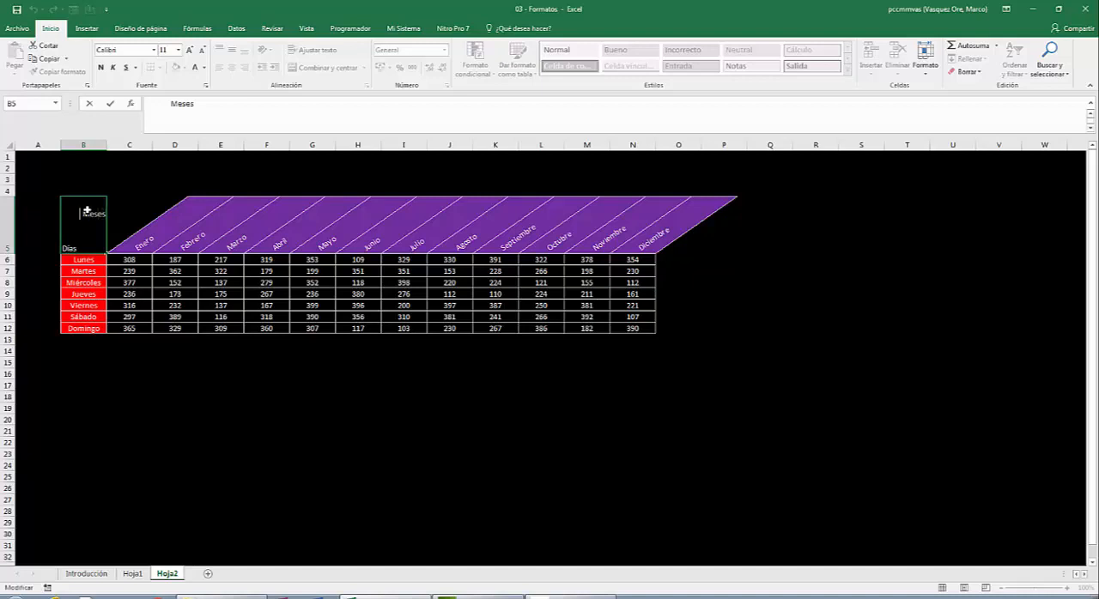
{"action": "key", "text": "Delete"}
{"action": "key", "text": "Delete"}
{"action": "left_click", "coordinate": [105, 172]}
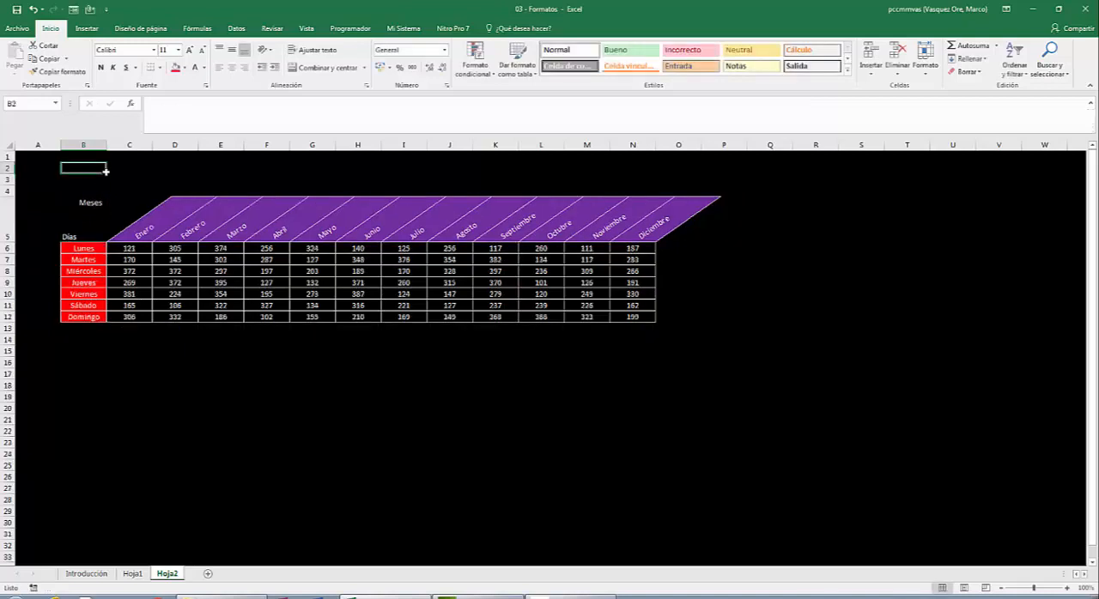
- Add an outline and a downward diagonal border in a light theme colour to B5, dividing "Meses" from "Días"
{"action": "left_click", "coordinate": [83, 220]}
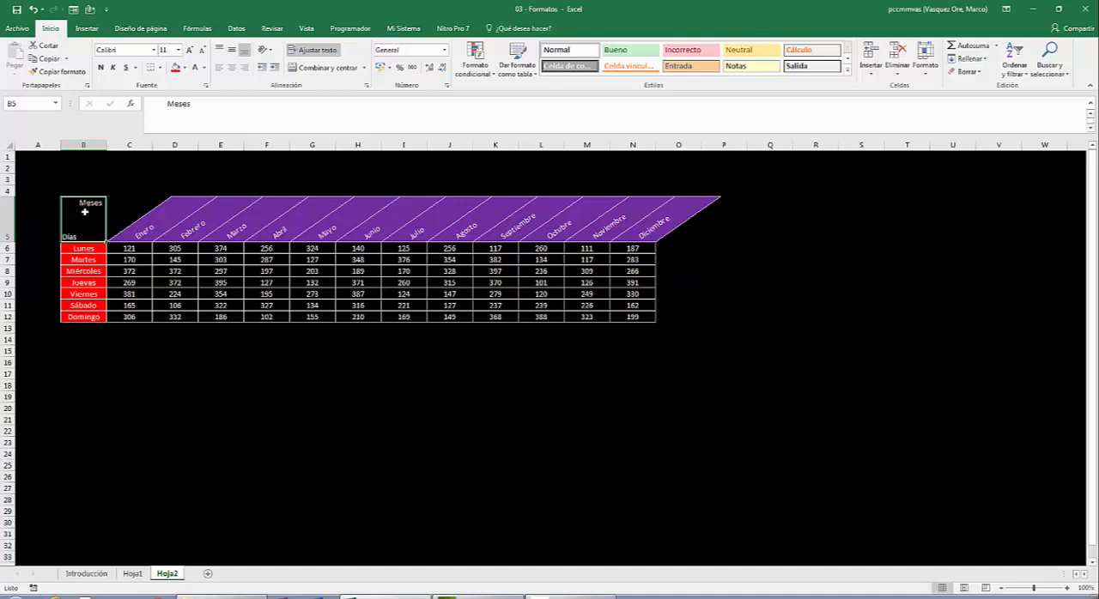
{"action": "right_click", "coordinate": [85, 212]}
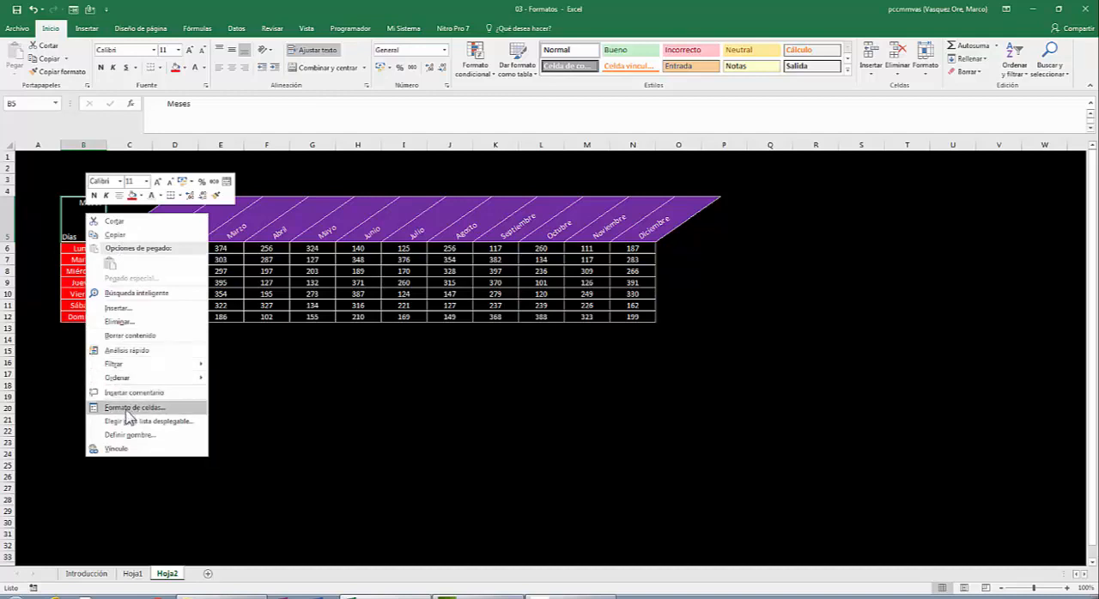
{"action": "left_click", "coordinate": [127, 410]}
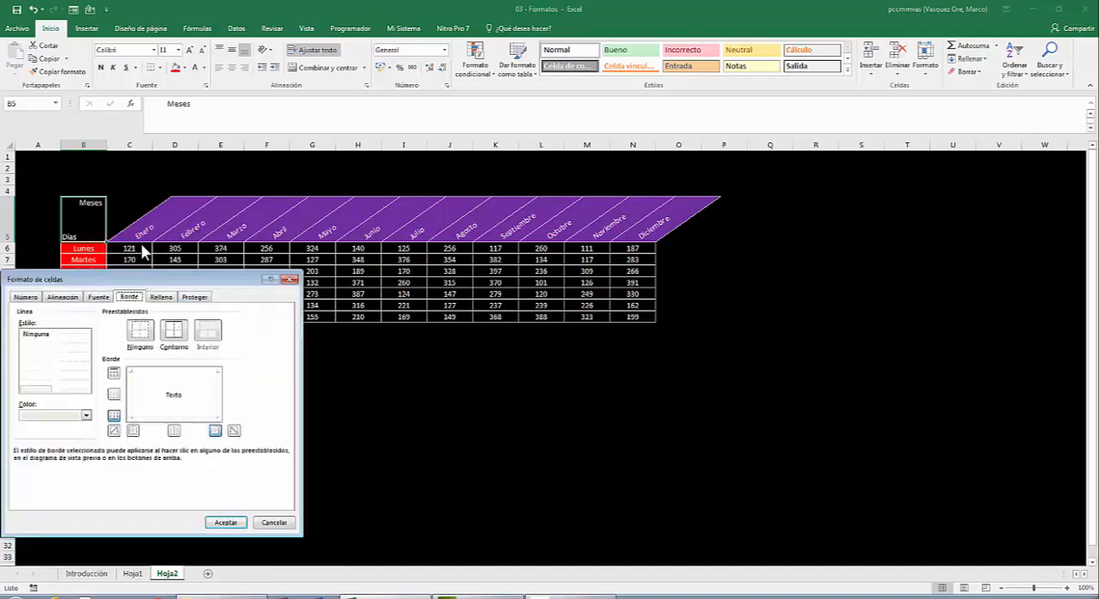
{"action": "left_click_drag", "start_coordinate": [157, 280], "coordinate": [661, 137]}
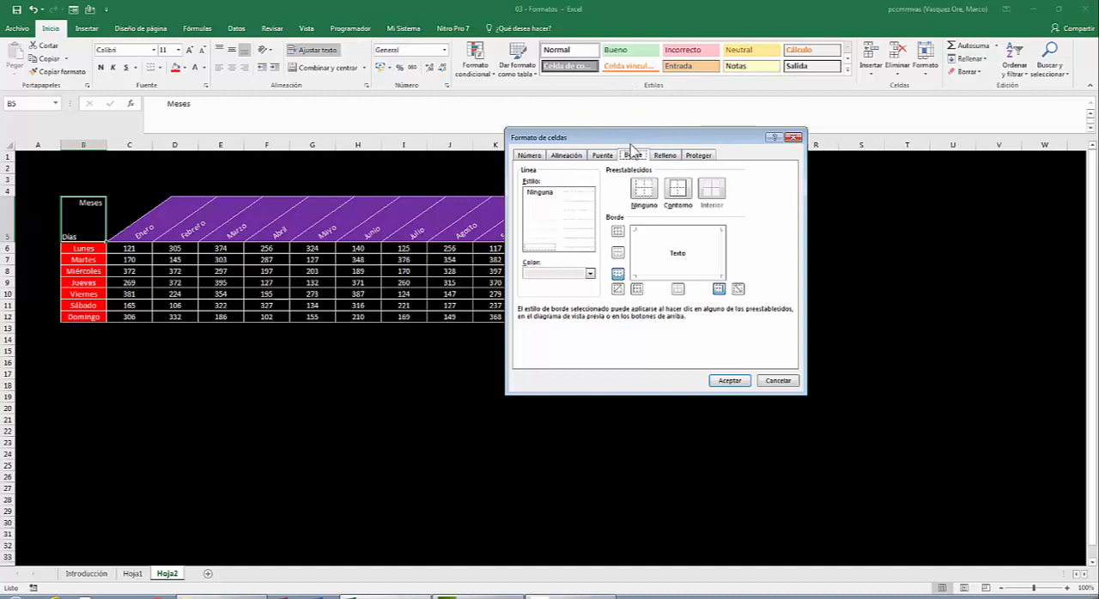
{"action": "left_click", "coordinate": [591, 273]}
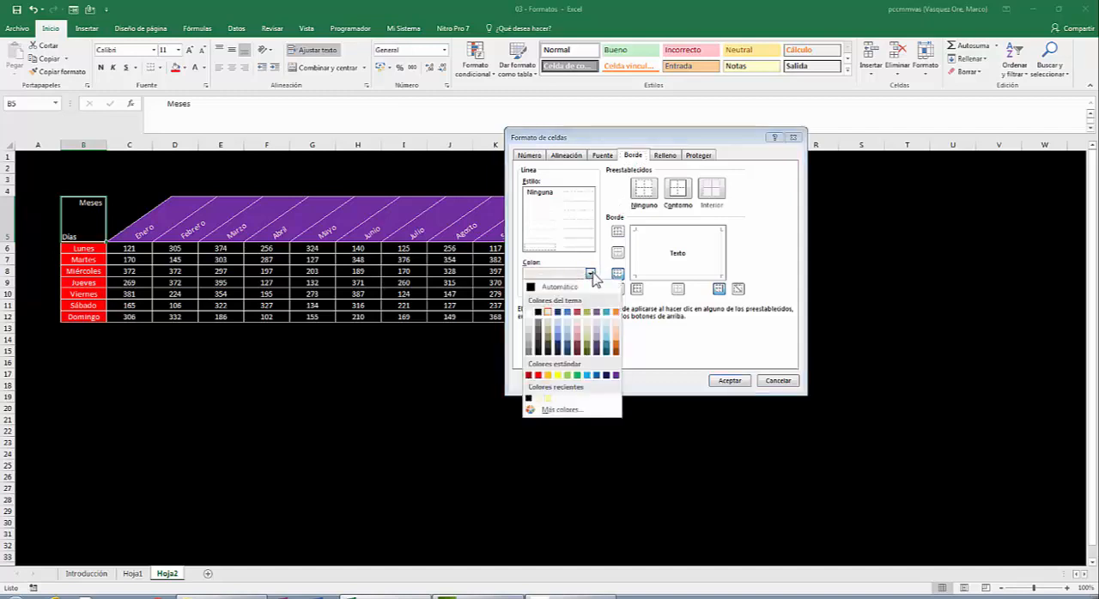
{"action": "left_click", "coordinate": [548, 314]}
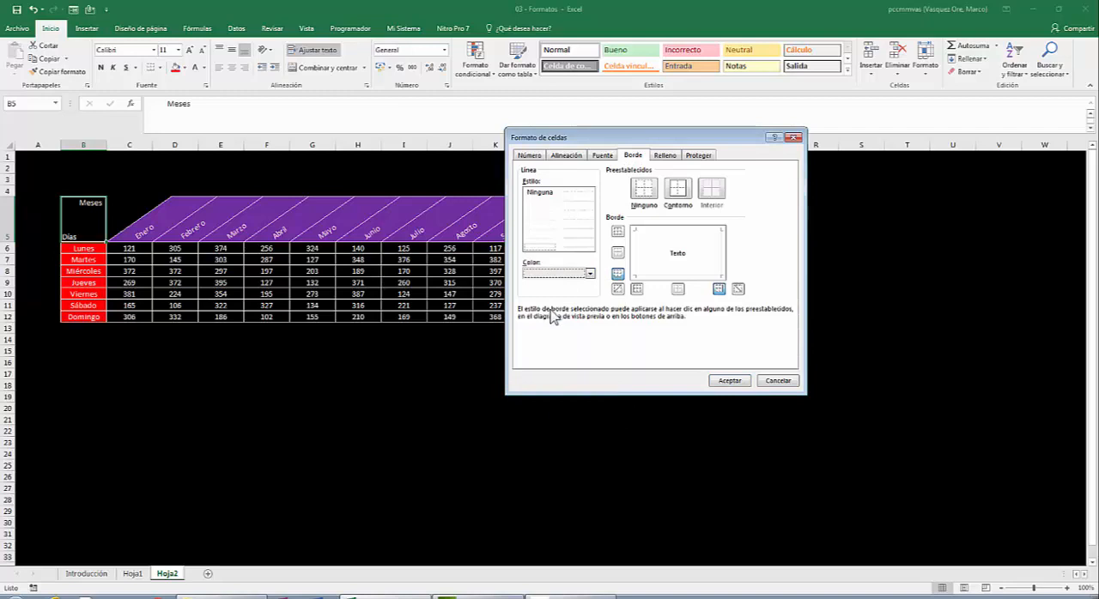
{"action": "left_click", "coordinate": [676, 191]}
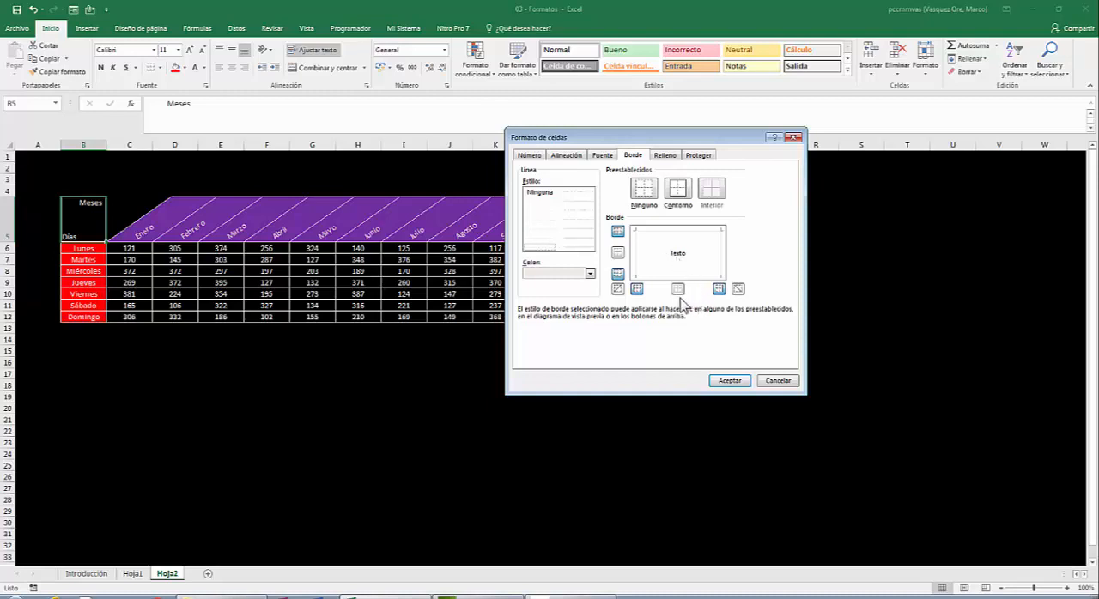
{"action": "left_click", "coordinate": [738, 290]}
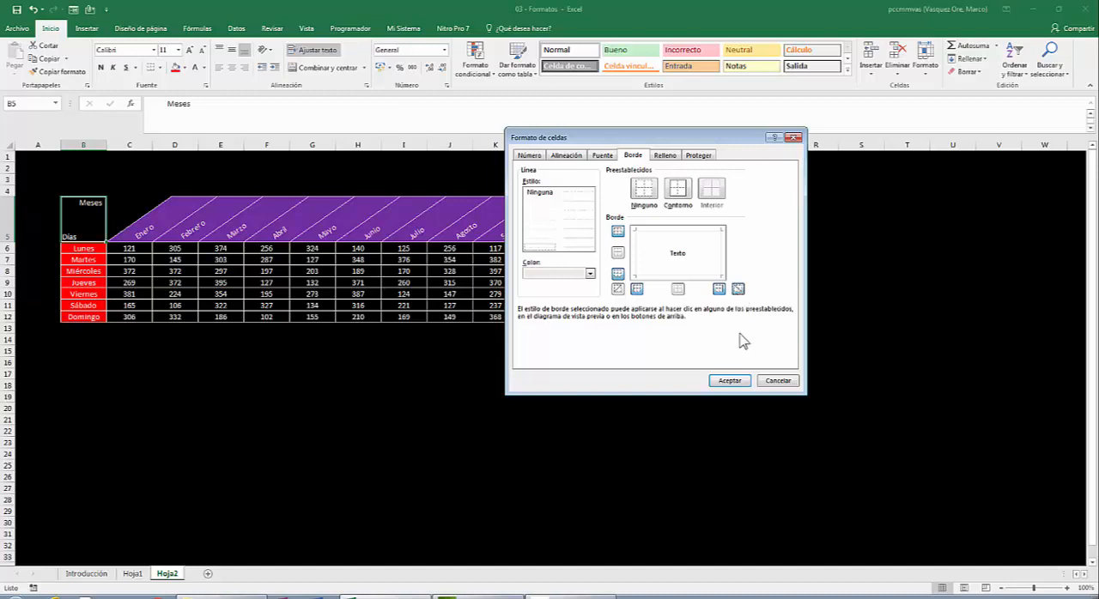
{"action": "left_click", "coordinate": [728, 380]}
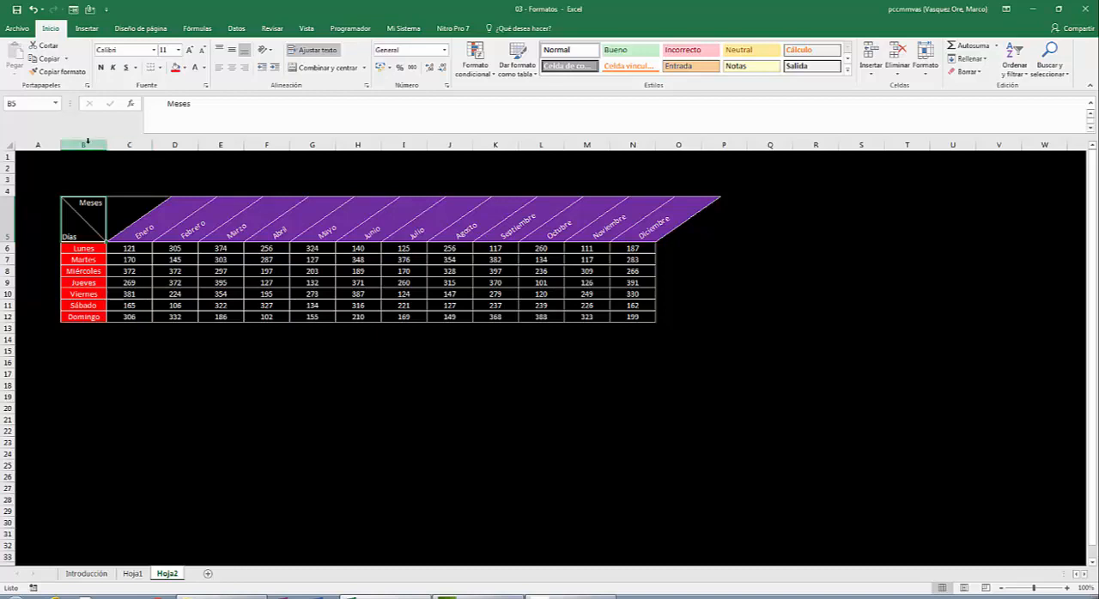
{"action": "left_click", "coordinate": [121, 157]}
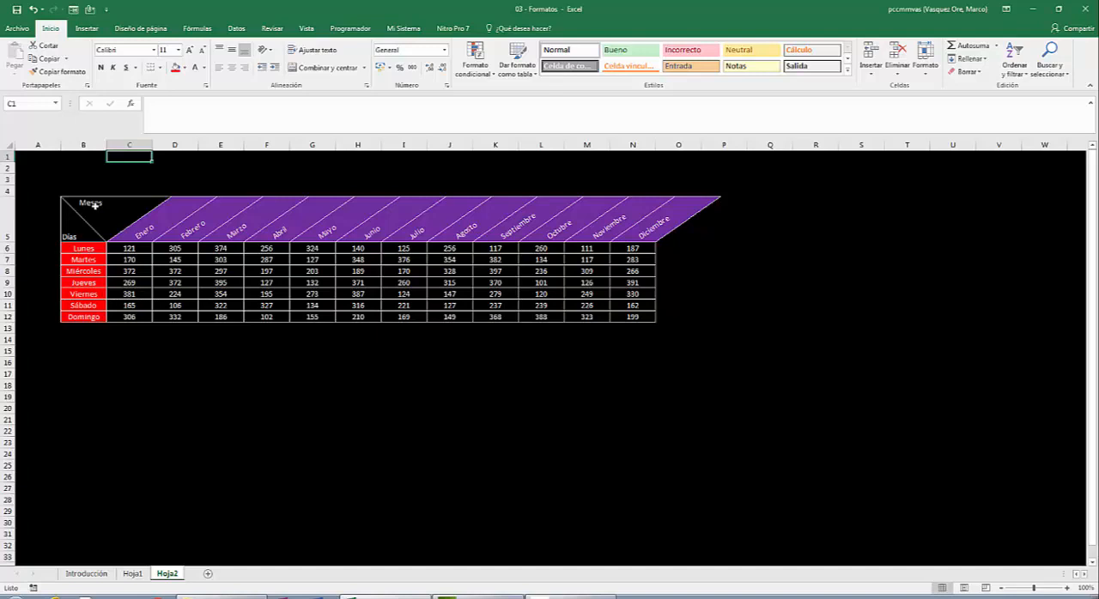
- Enter the title "Análisis de las ventas realizadas en el año 2017 por la empresa "ABC"" in B3
{"action": "left_click", "coordinate": [76, 177]}
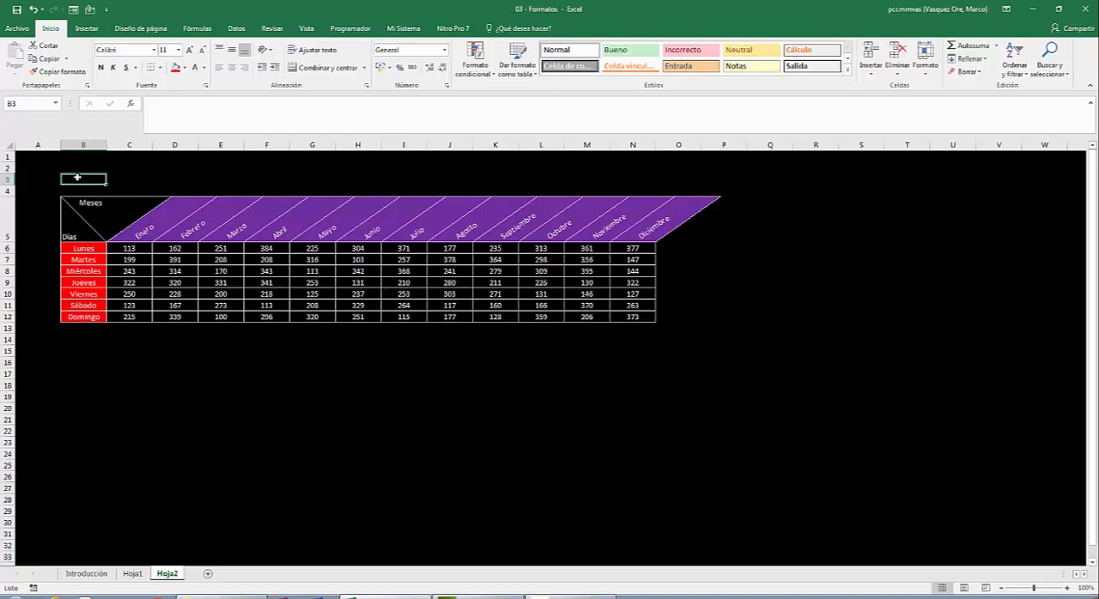
{"action": "type", "text": "An"}
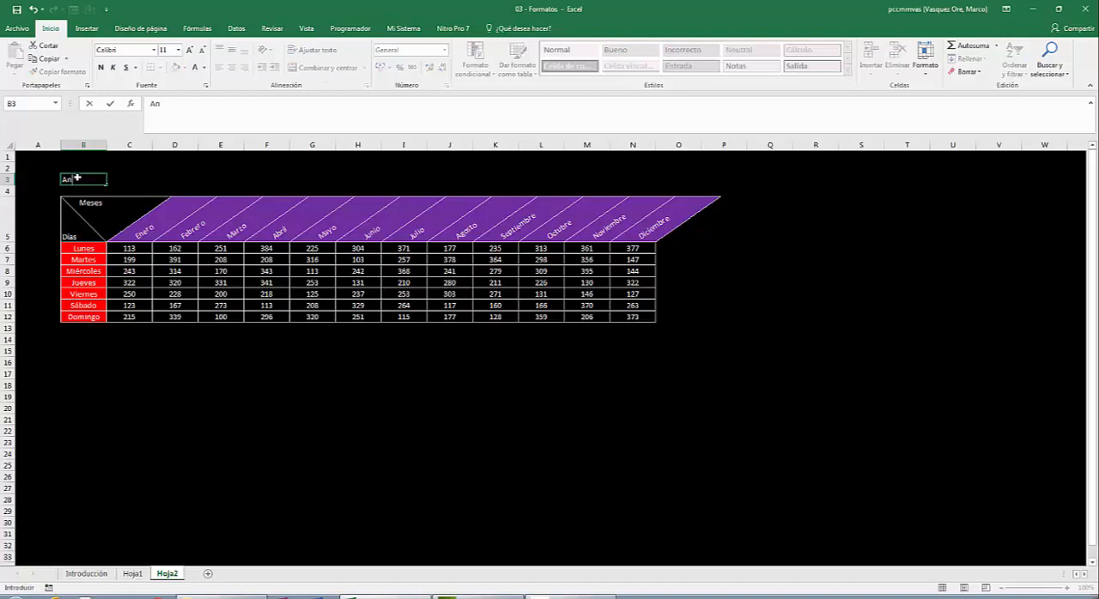
{"action": "type", "text": "álisis de las ventas rea"}
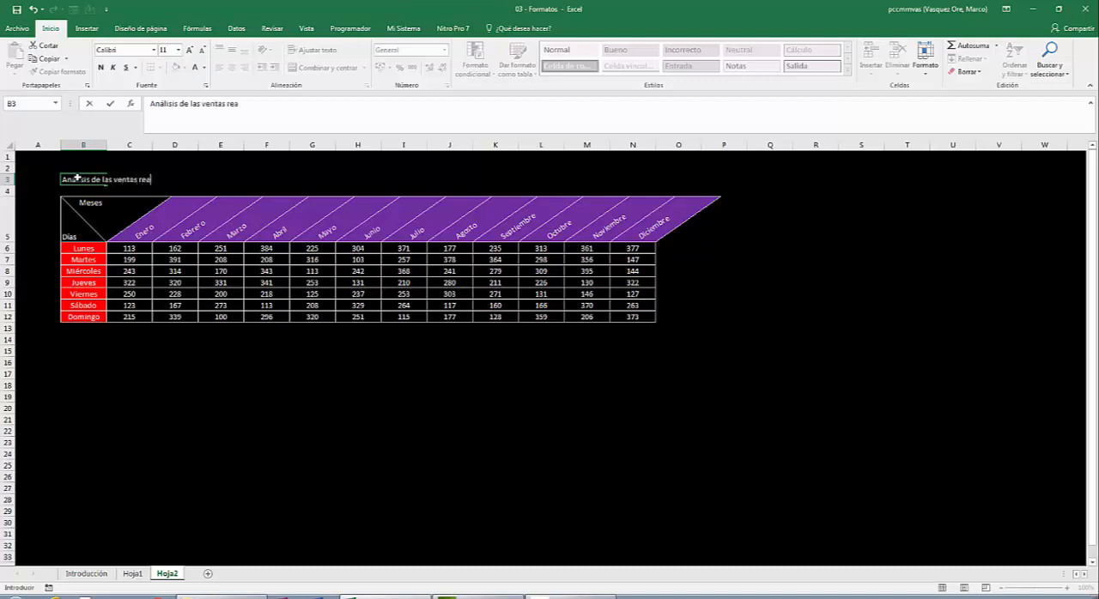
{"action": "type", "text": "lizadas en el año 2017"}
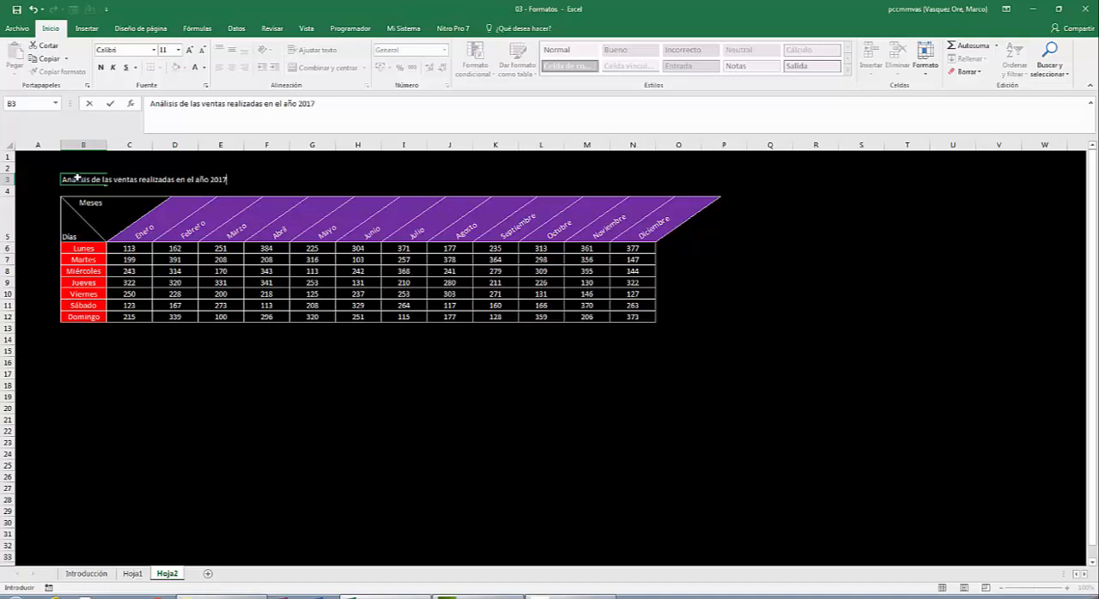
{"action": "type", "text": " por la empresa"}
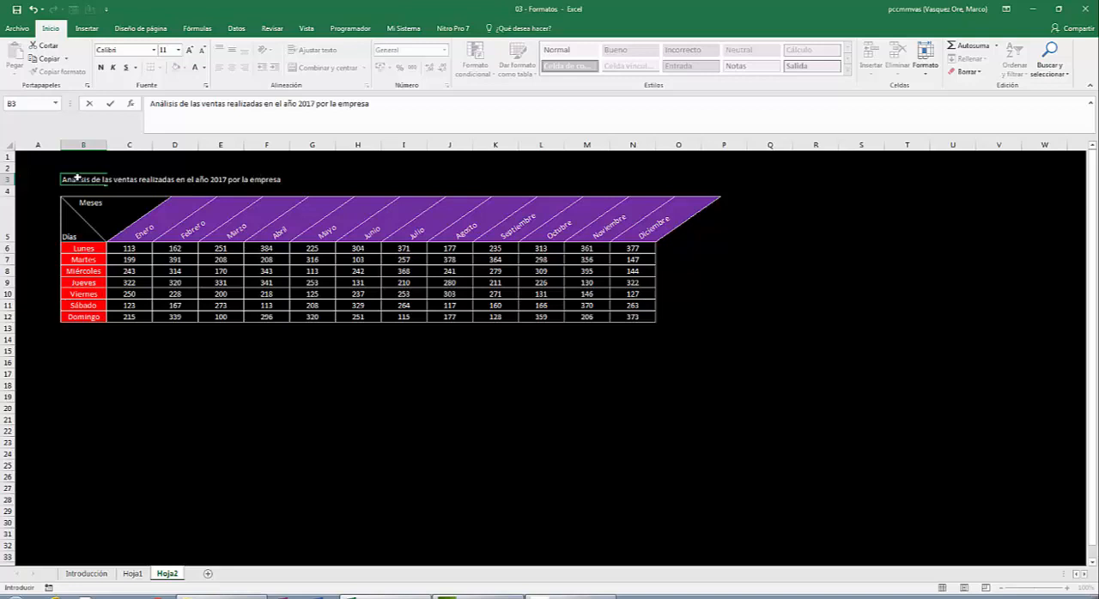
{"action": "type", "text": " \"ABC\""}
{"action": "key", "text": "ctrl+Return"}
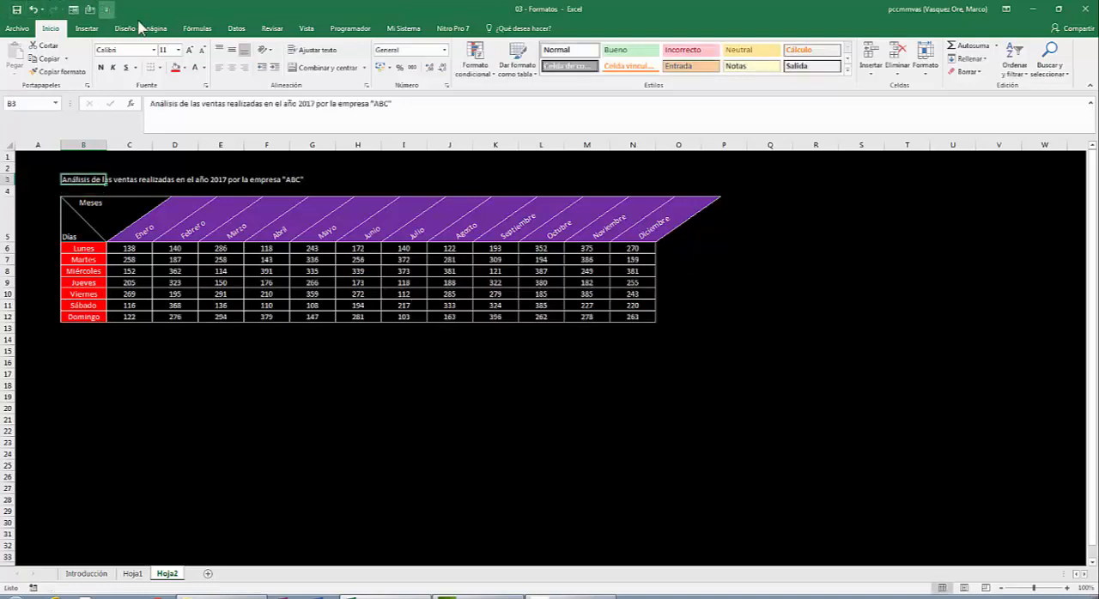
- Format the title in B3 at 16 pt with bold, italic and underline
{"action": "left_click", "coordinate": [189, 50]}
{"action": "left_click", "coordinate": [190, 50]}
{"action": "left_click", "coordinate": [190, 50]}
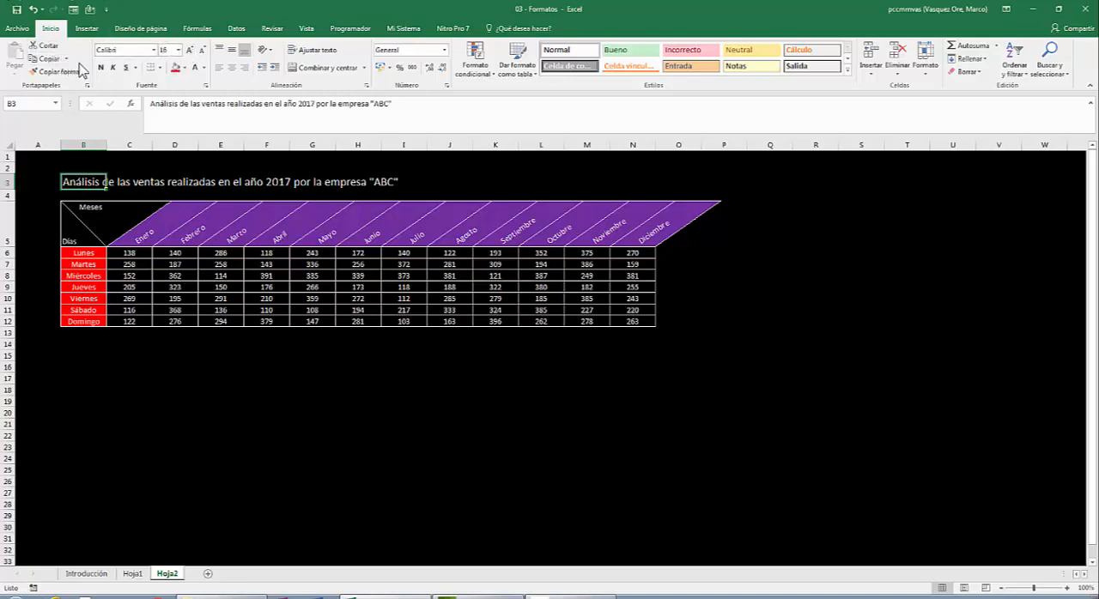
{"action": "left_click", "coordinate": [121, 68]}
{"action": "left_click", "coordinate": [114, 68]}
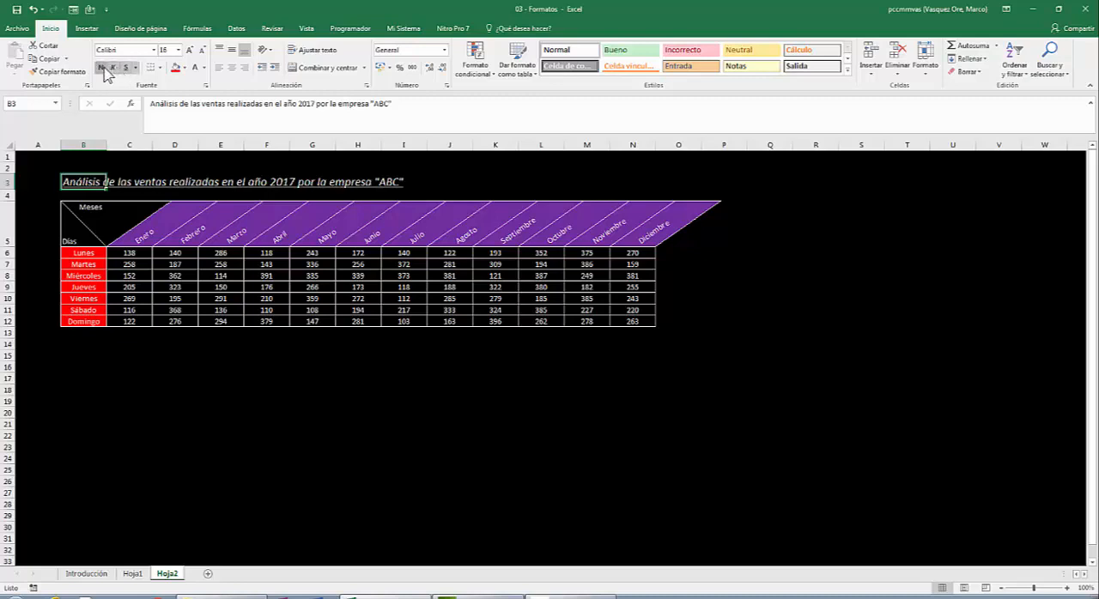
{"action": "left_click", "coordinate": [102, 68]}
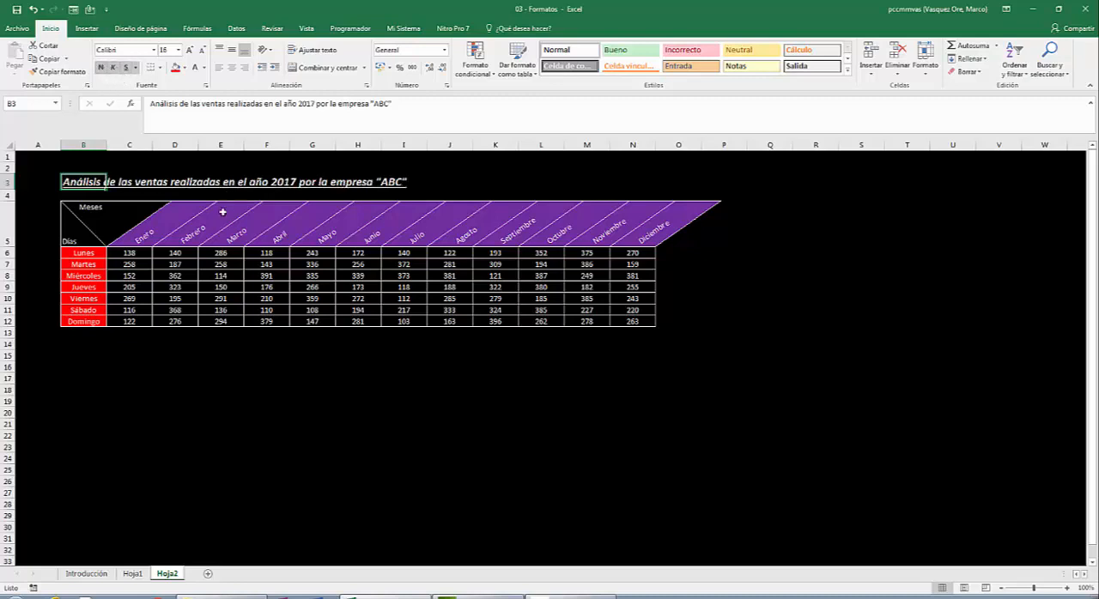
{"action": "left_click", "coordinate": [52, 187]}
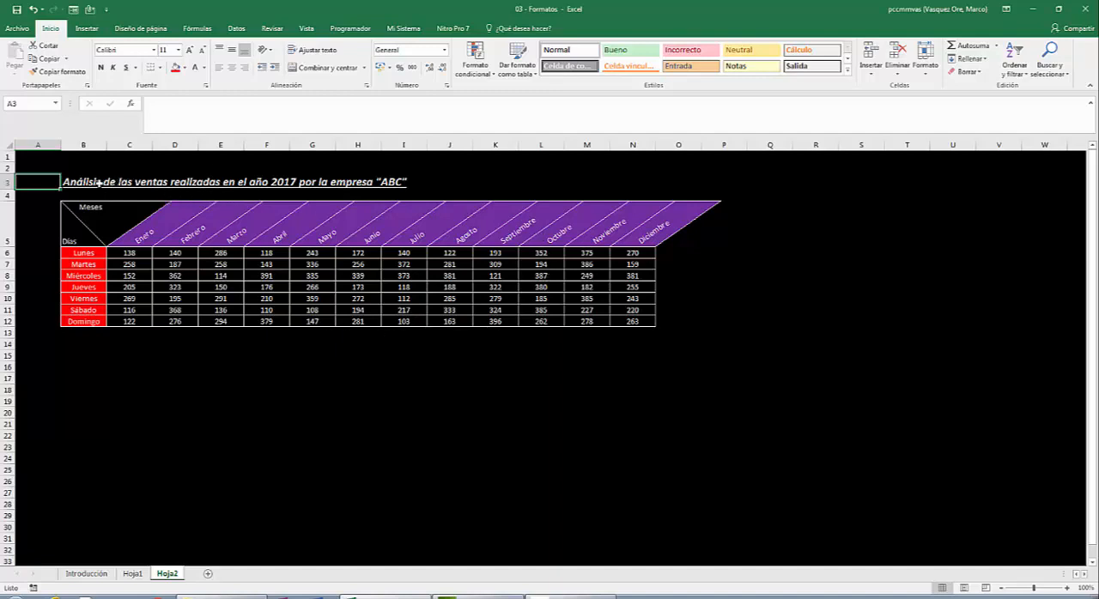
- Merge and center the title across B3:O3
{"action": "left_click_drag", "start_coordinate": [90, 182], "coordinate": [698, 183]}
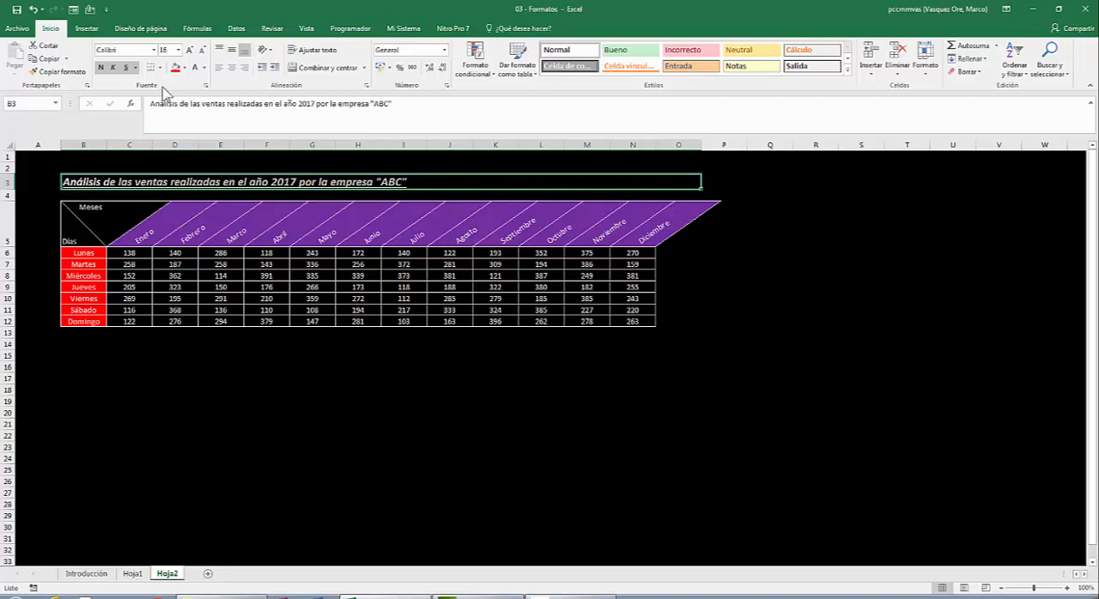
{"action": "left_click", "coordinate": [327, 70]}
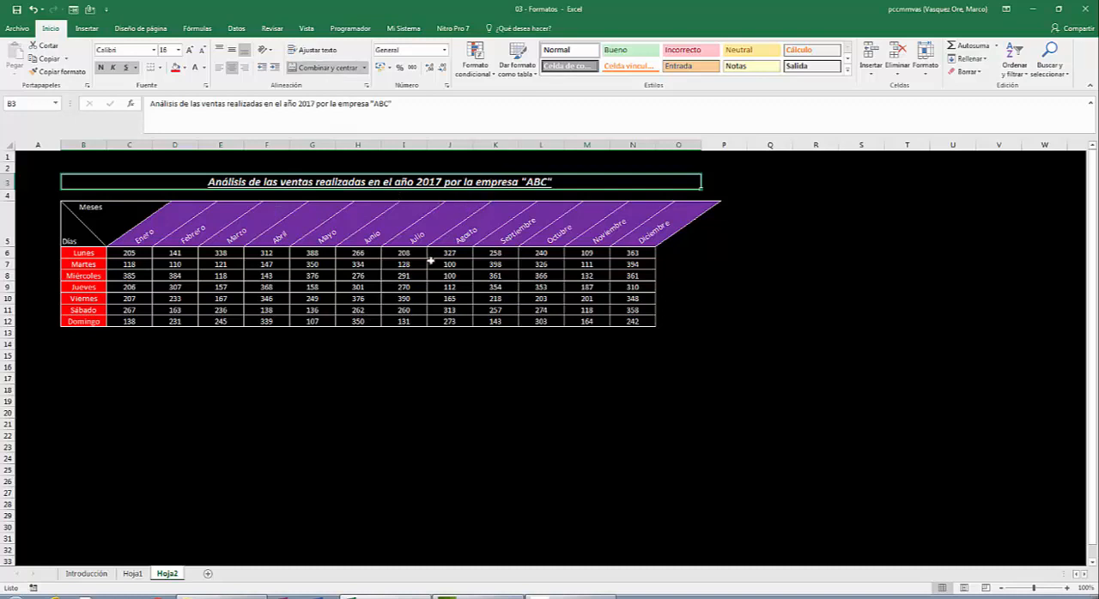
{"action": "left_click", "coordinate": [390, 336]}
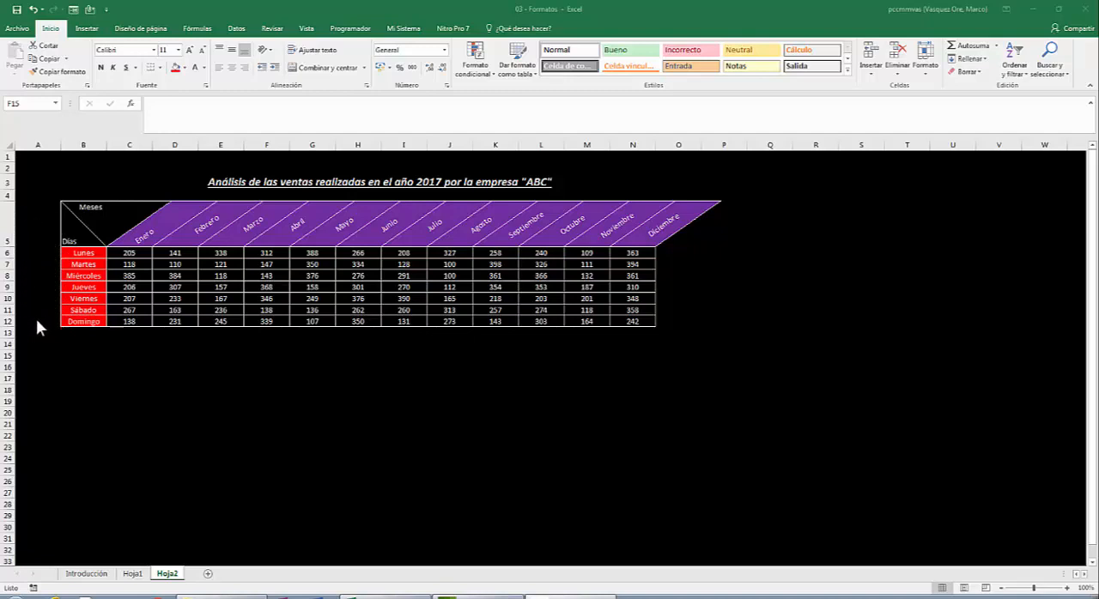
- Insert an entire column at A5 to make room beside the table
{"action": "left_click", "coordinate": [38, 238]}
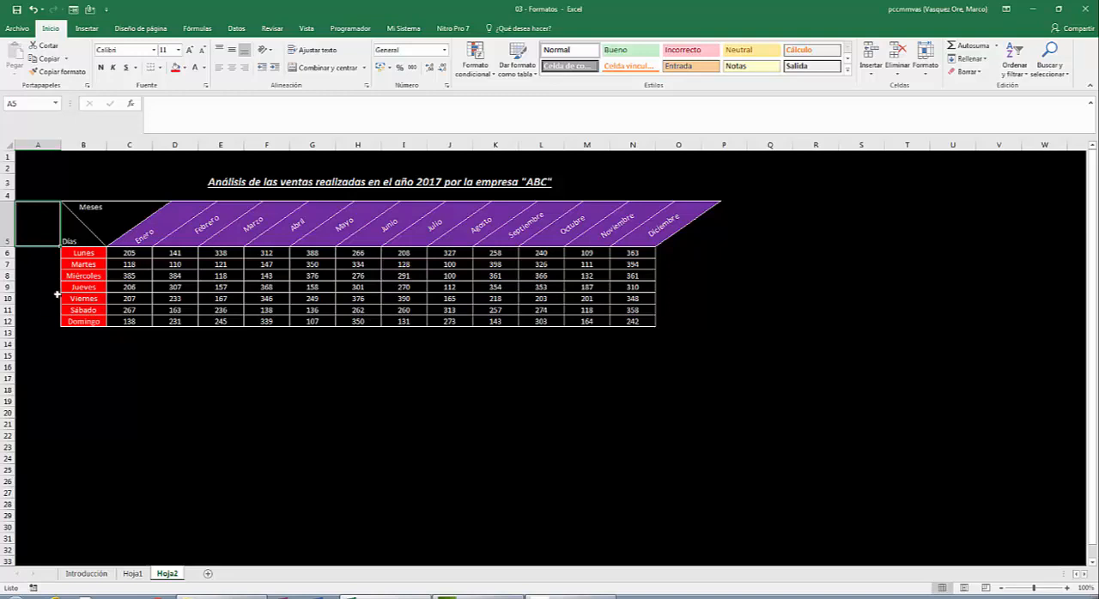
{"action": "key", "text": "ctrl+plus"}
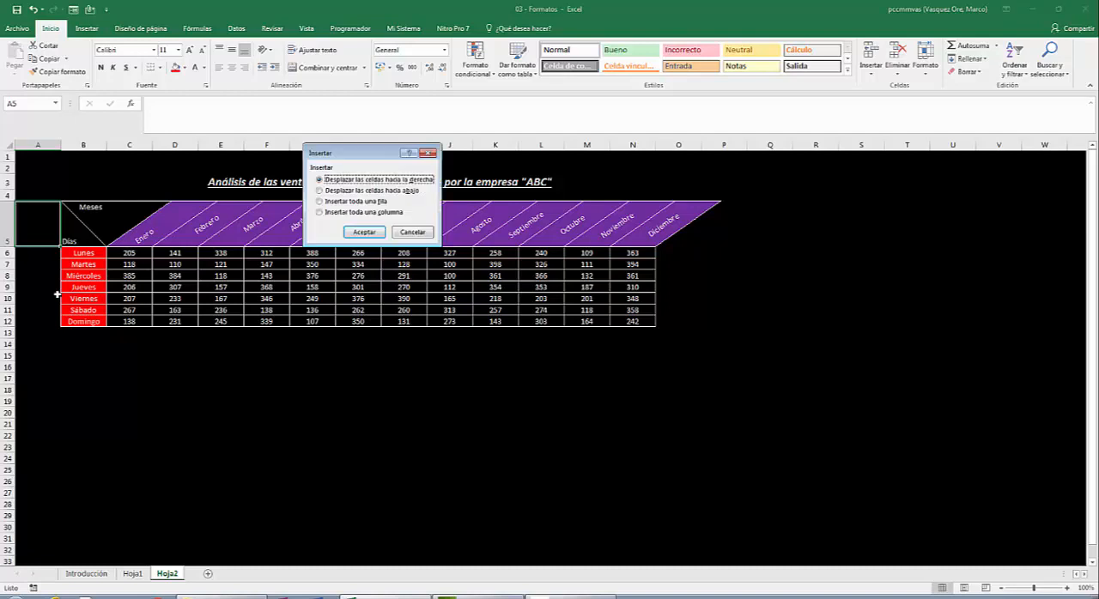
{"action": "left_click", "coordinate": [358, 212]}
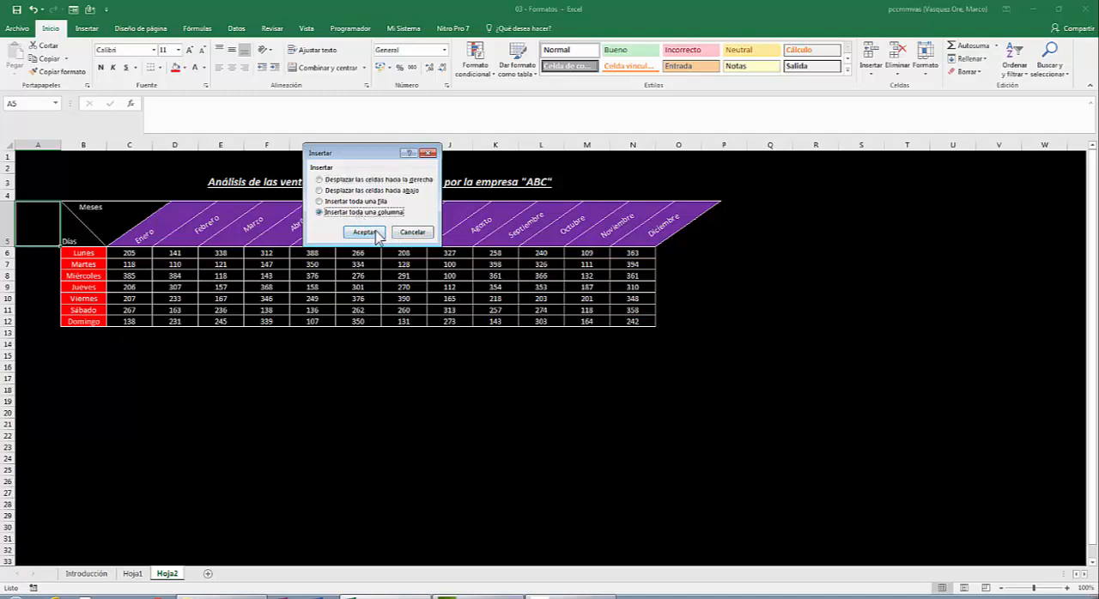
{"action": "left_click", "coordinate": [363, 232]}
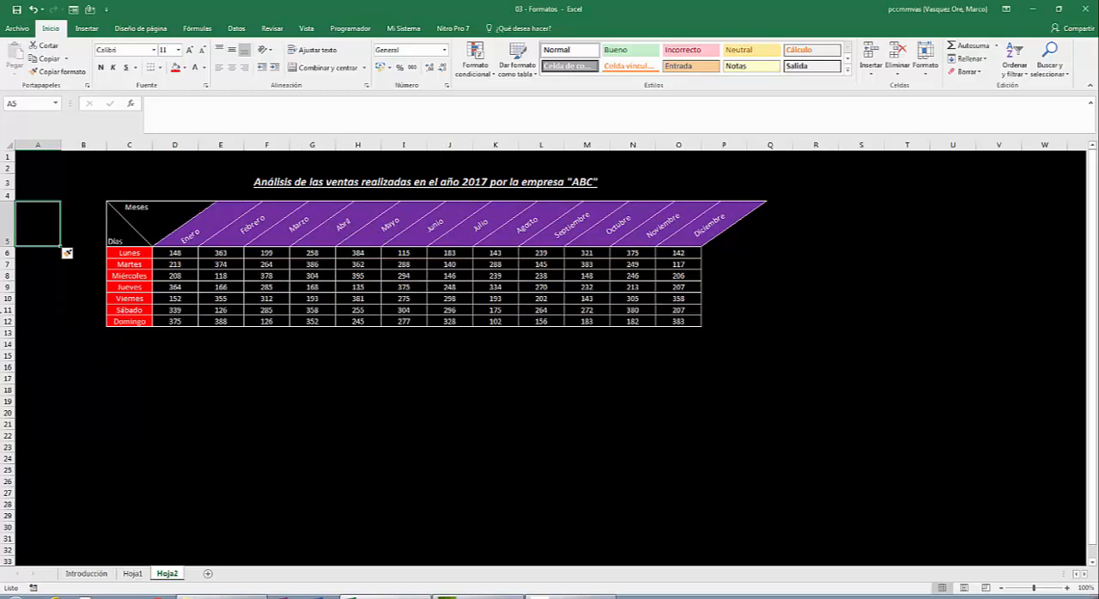
{"action": "left_click", "coordinate": [78, 328]}
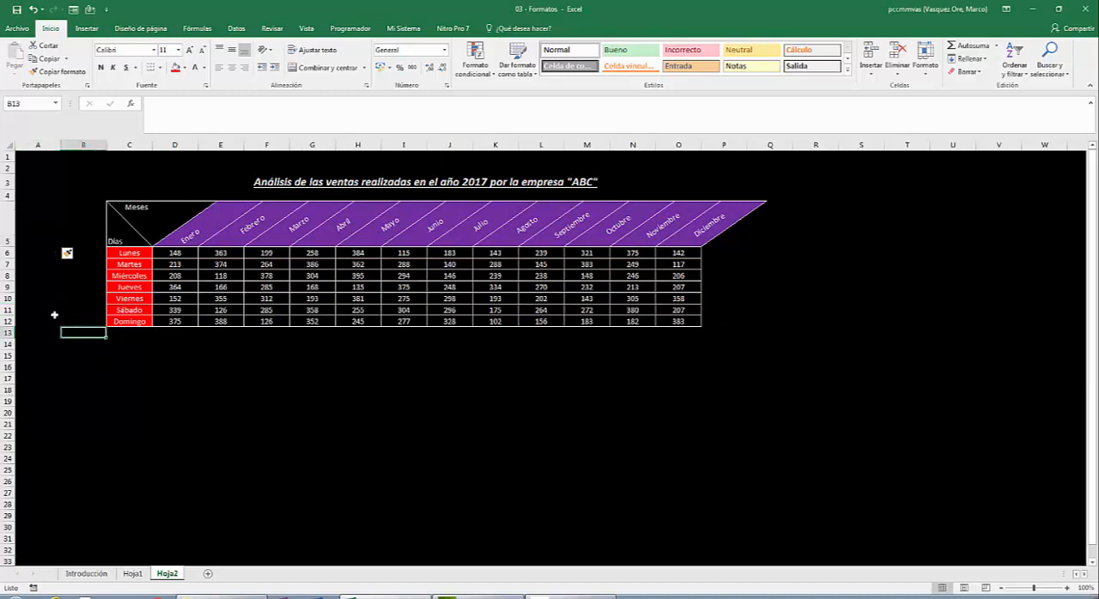
{"action": "left_click", "coordinate": [54, 312]}
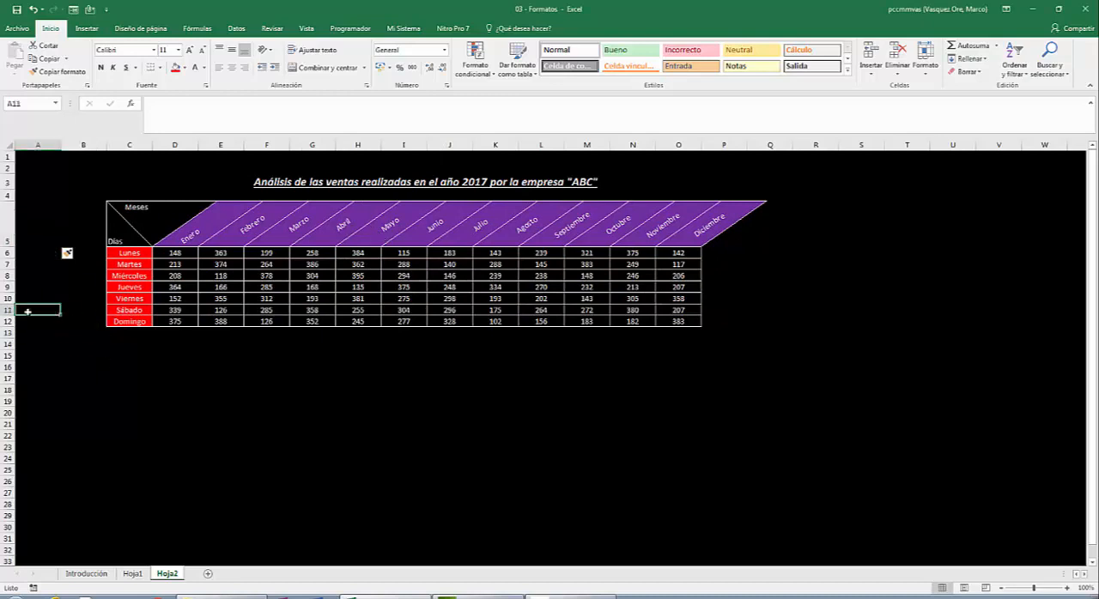
- Enter the note "Los datos considerados en", "esta tabla han sido obtenidos en", "febrero del 2018" in B5 on three separate lines
{"action": "left_click", "coordinate": [90, 222]}
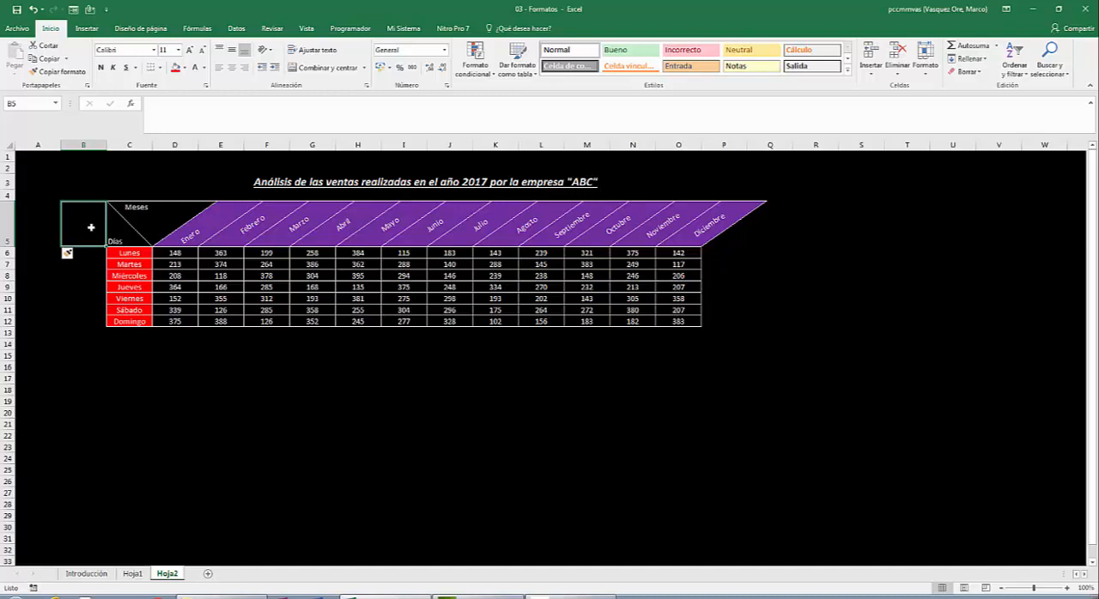
{"action": "type", "text": "Los da"}
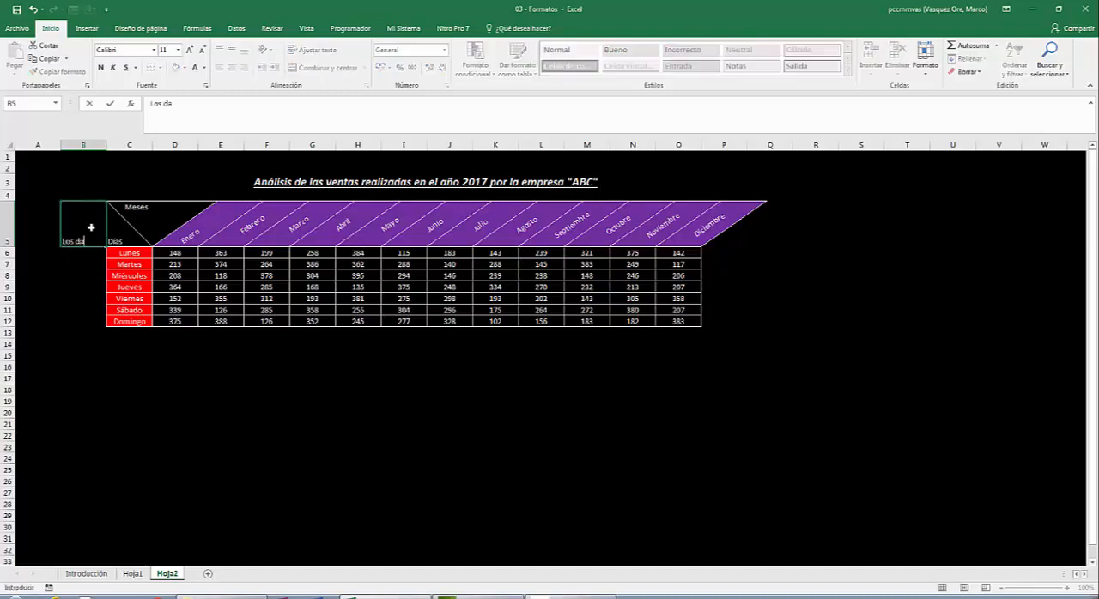
{"action": "type", "text": "tos considerados en"}
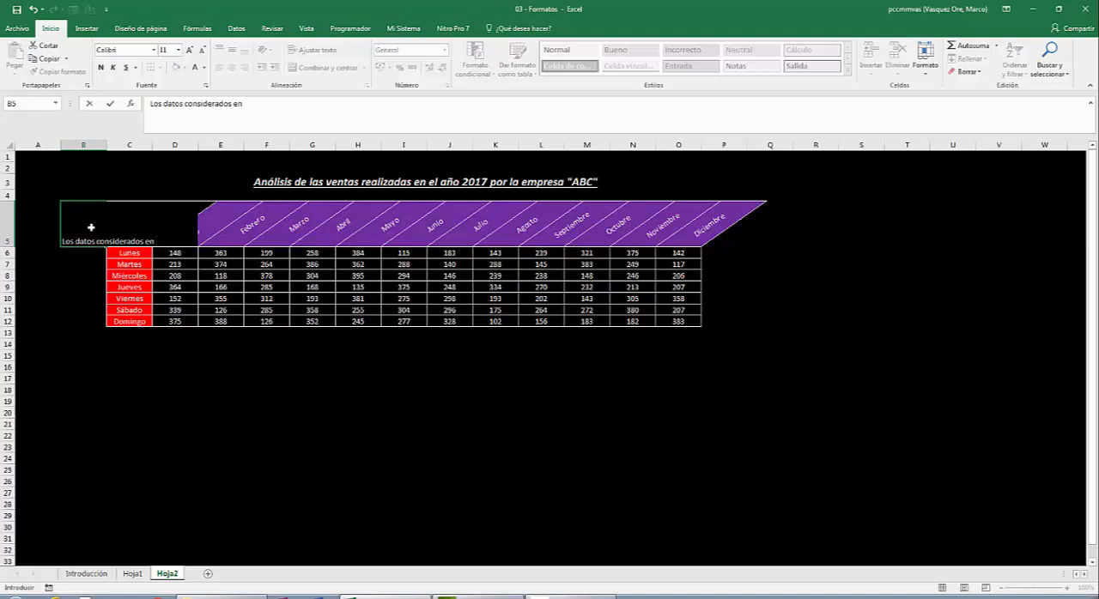
{"action": "key", "text": "alt+Return"}
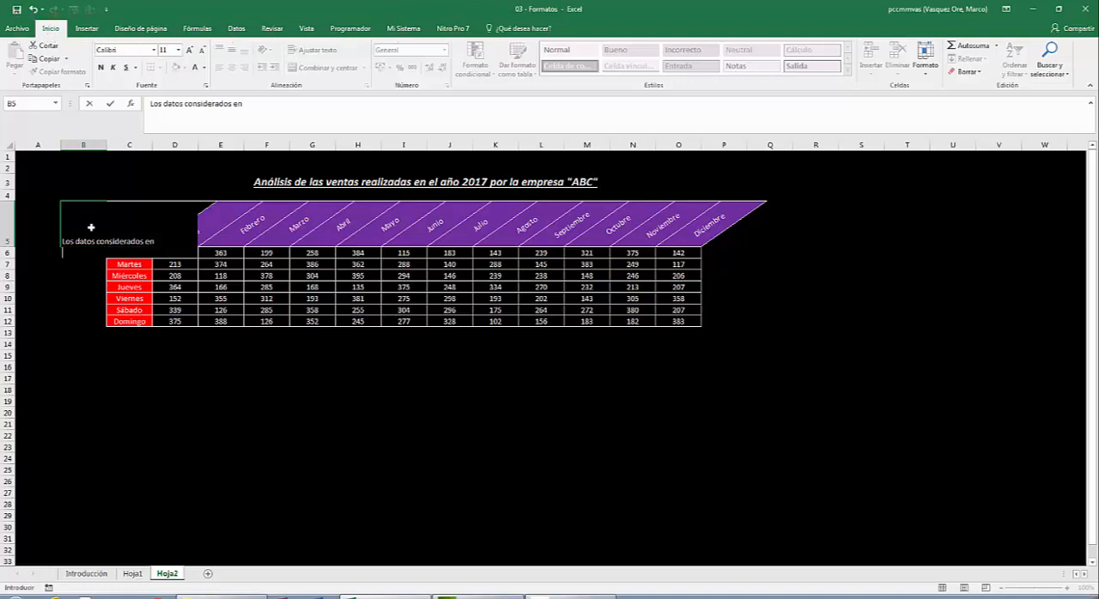
{"action": "type", "text": "sta tabla han sido obte"}
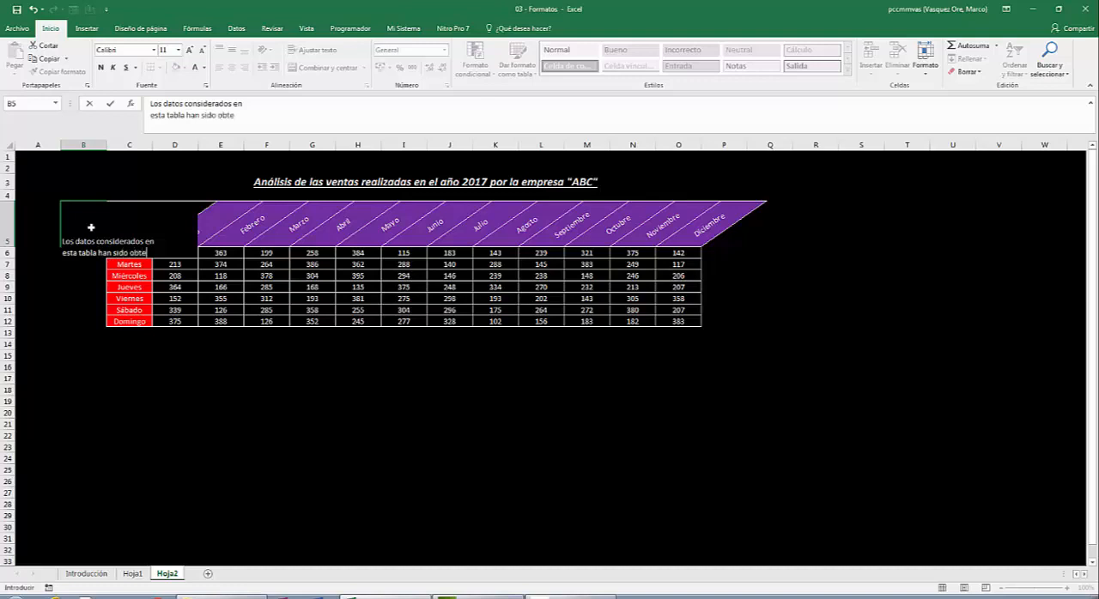
{"action": "type", "text": "nidos en"}
{"action": "key", "text": "alt+Return"}
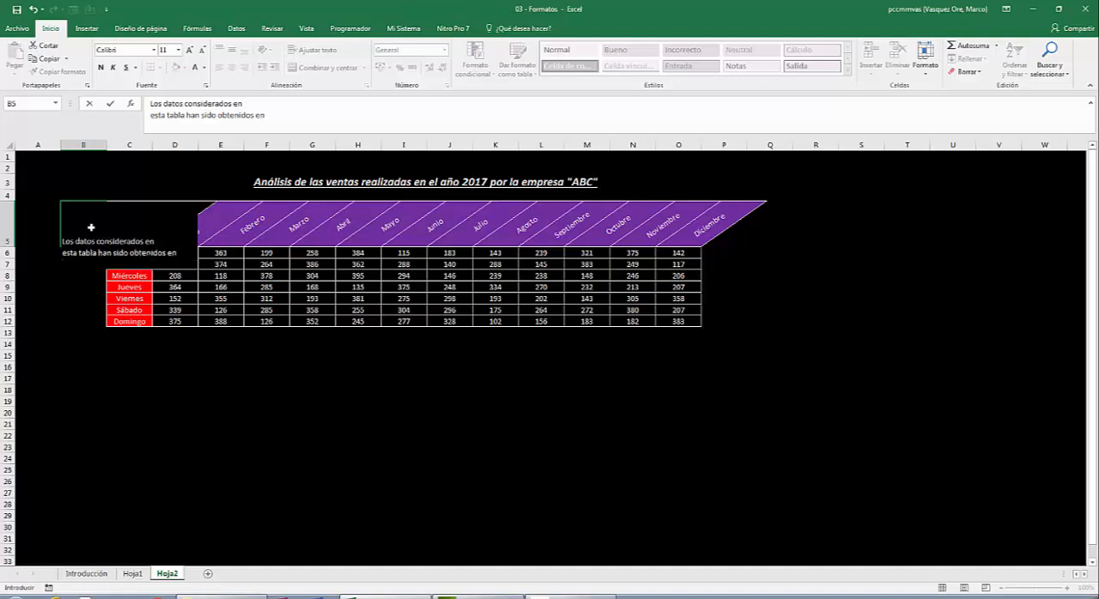
{"action": "type", "text": "febrero del 2018"}
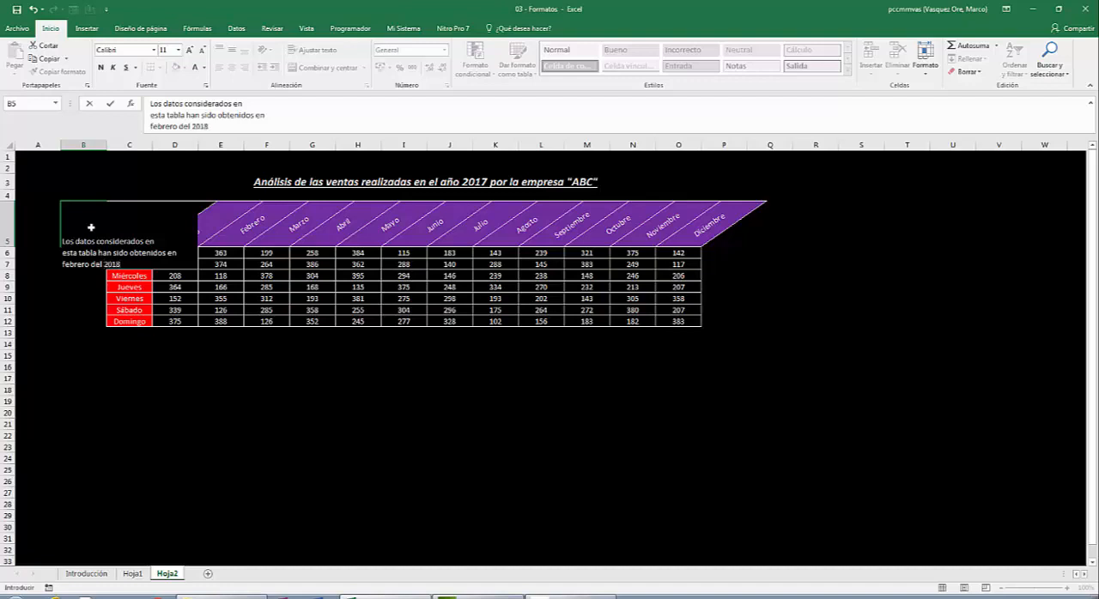
{"action": "key", "text": "Return"}
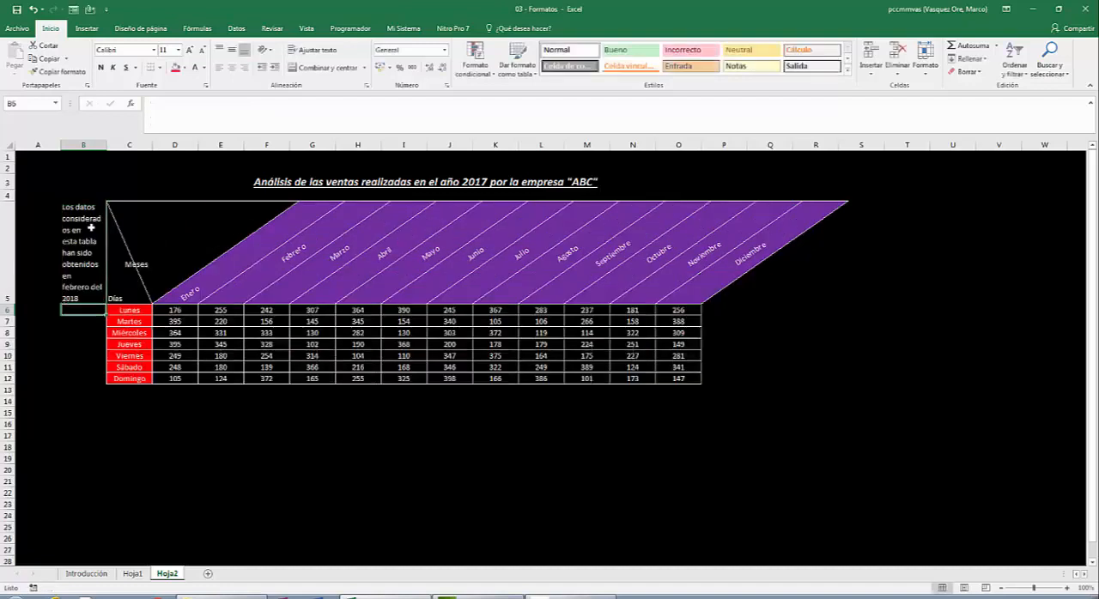
- Merge and center the note across B5:B12, alongside the whole table
{"action": "left_click", "coordinate": [91, 228]}
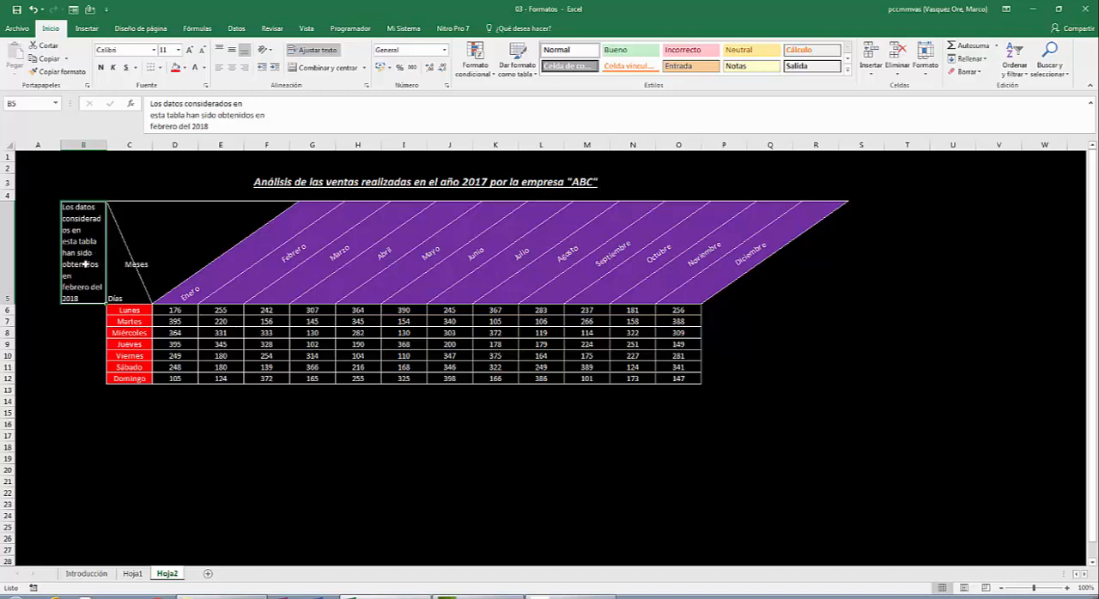
{"action": "left_click_drag", "start_coordinate": [89, 262], "coordinate": [80, 380]}
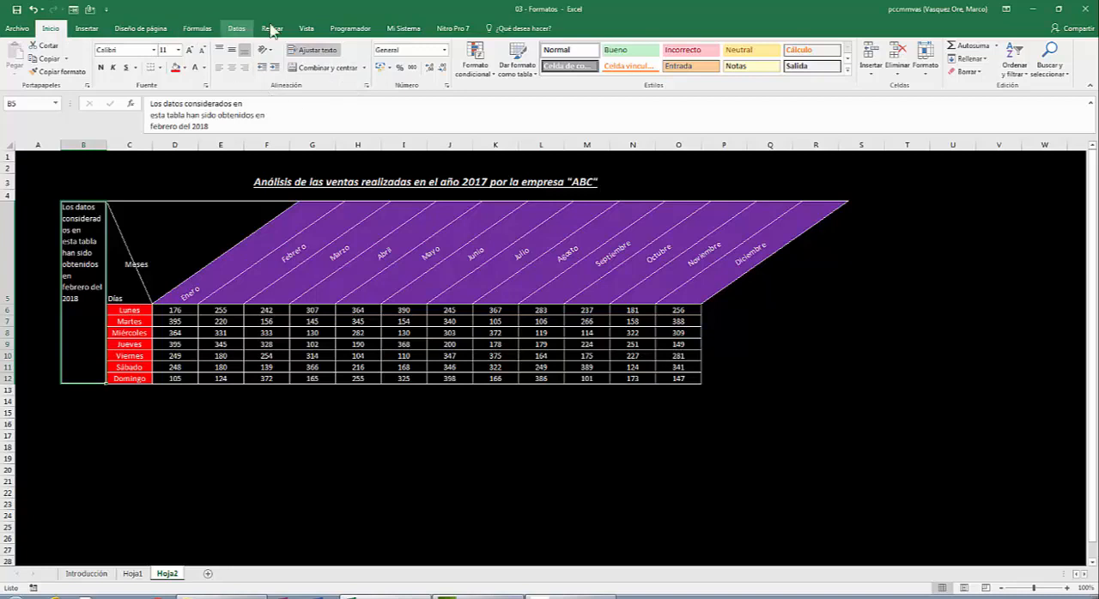
{"action": "left_click", "coordinate": [331, 75]}
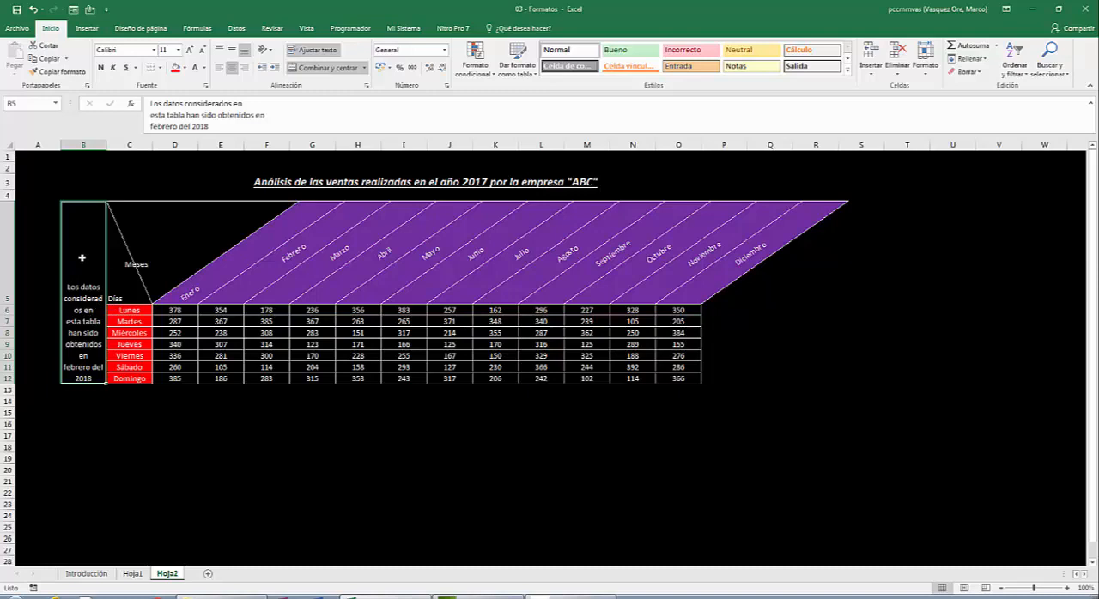
- Rotate the text of the merged note B5:B12 to 90 degrees and align it vertically to the middle
{"action": "right_click", "coordinate": [81, 258]}
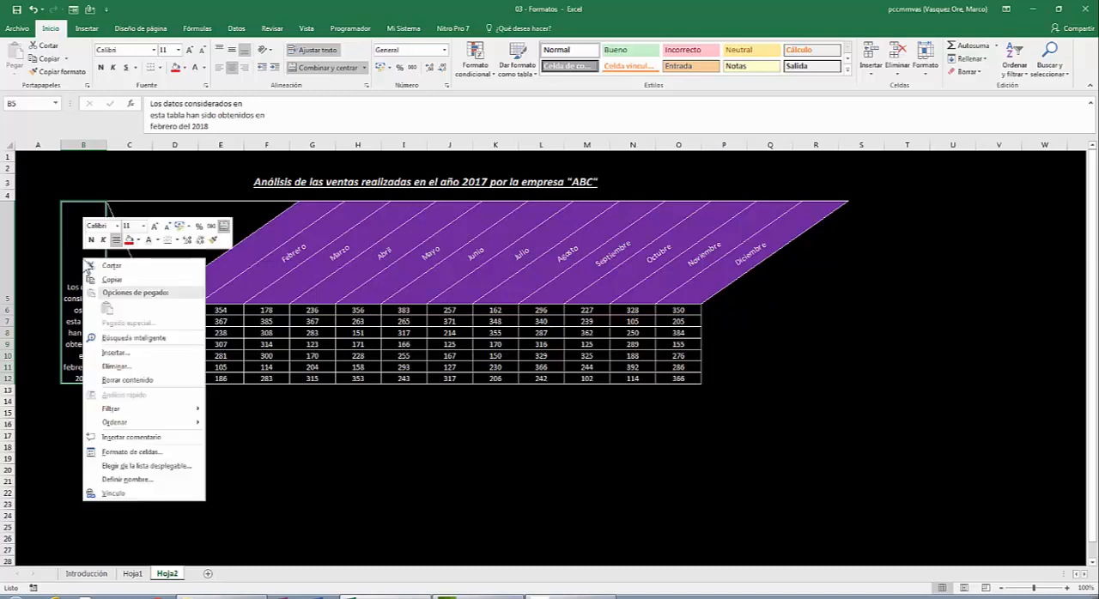
{"action": "left_click", "coordinate": [115, 454]}
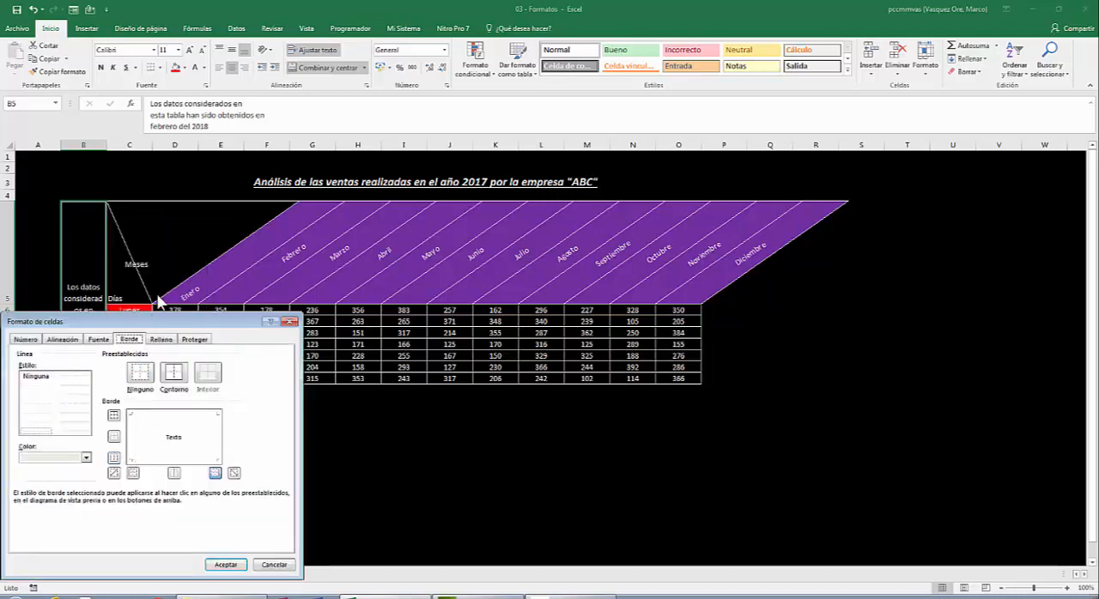
{"action": "left_click_drag", "start_coordinate": [146, 321], "coordinate": [565, 157]}
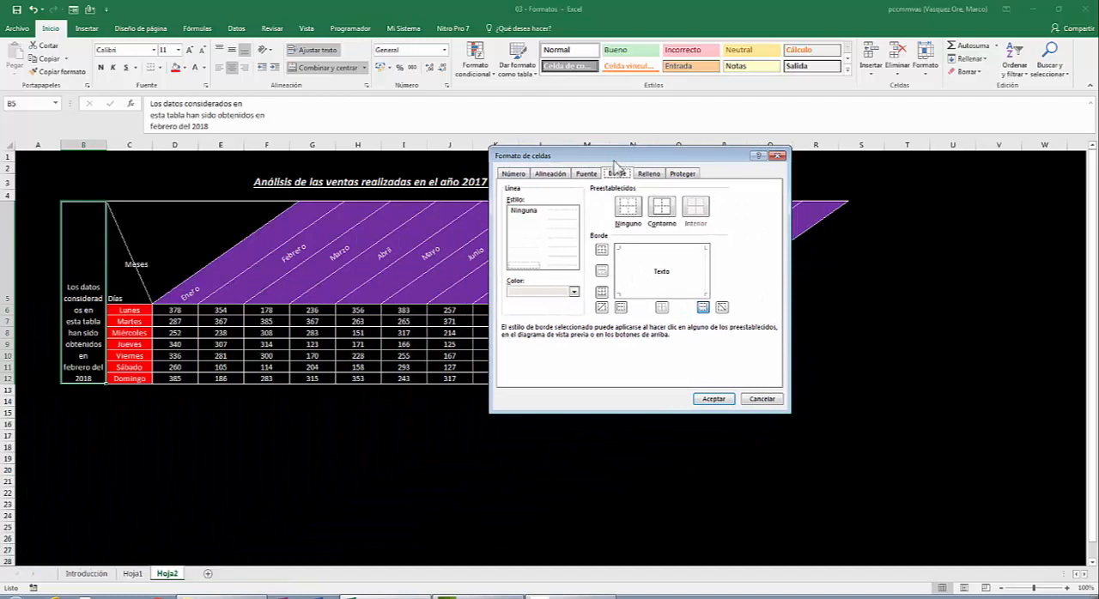
{"action": "left_click", "coordinate": [561, 176]}
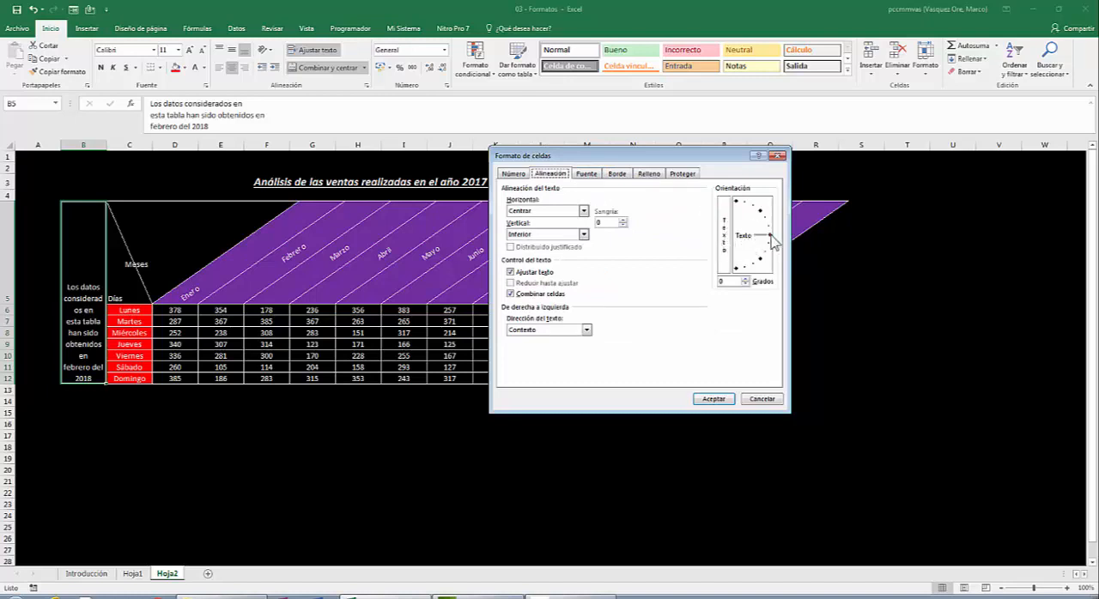
{"action": "left_click_drag", "start_coordinate": [772, 239], "coordinate": [728, 202]}
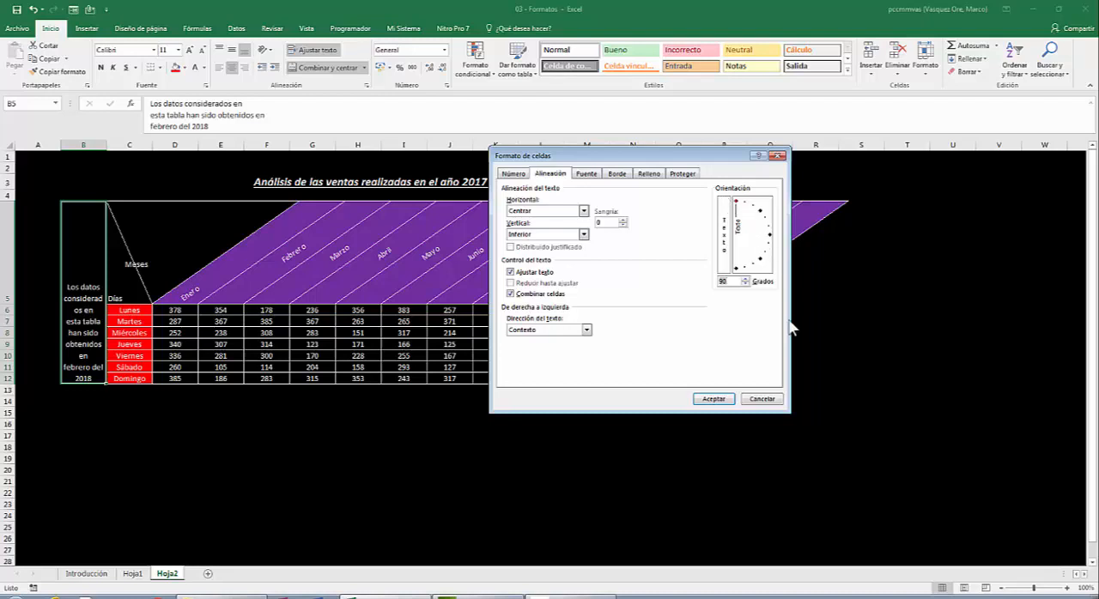
{"action": "left_click", "coordinate": [713, 399]}
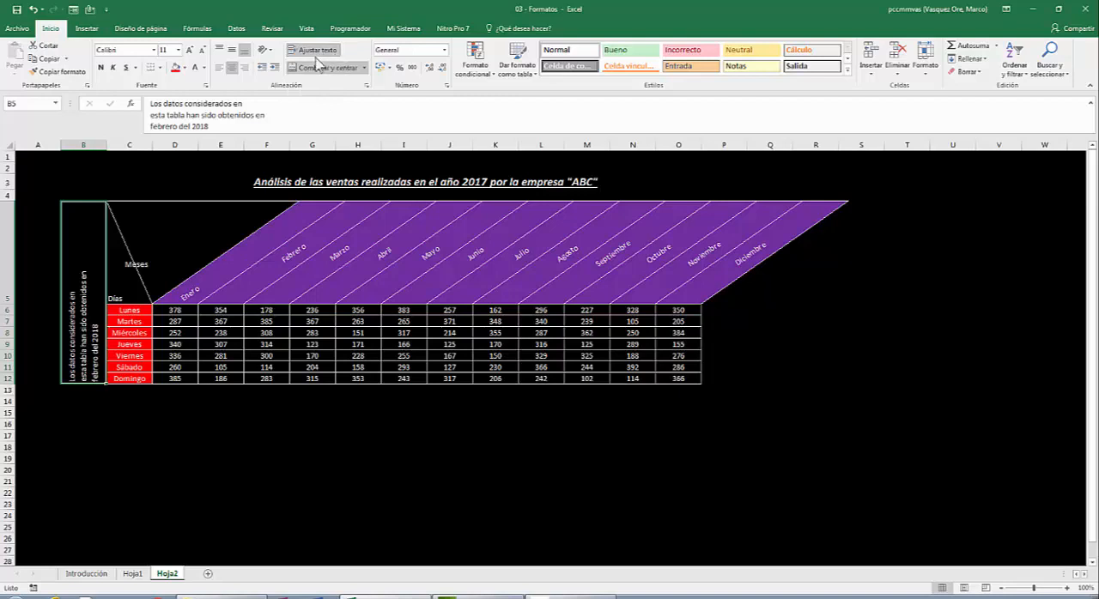
{"action": "left_click", "coordinate": [234, 52]}
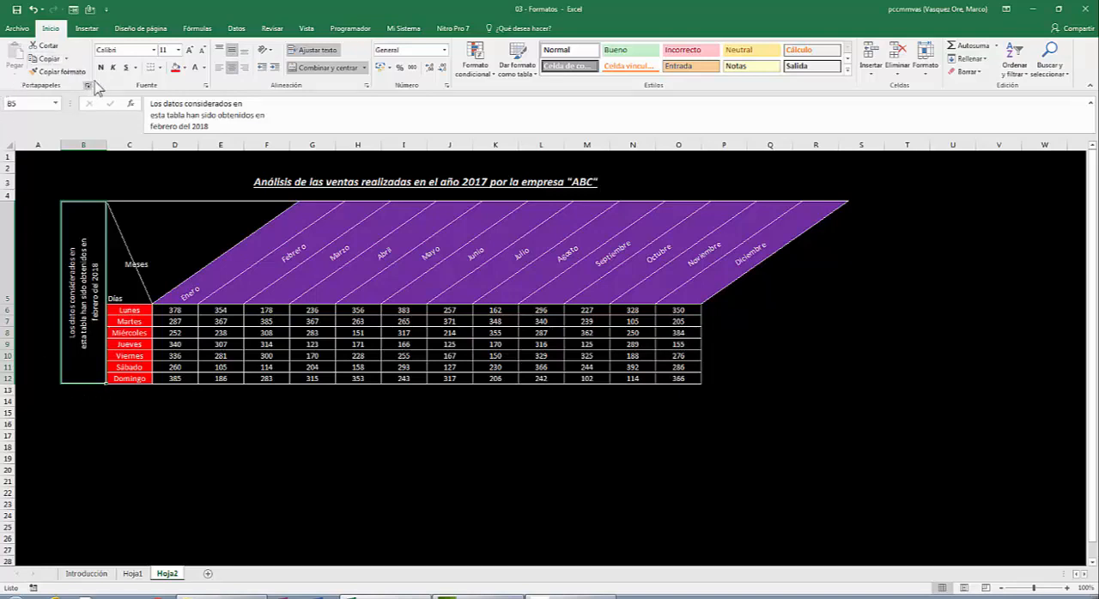
- Fill the merged note cell B5:B12 with a dark blue theme colour
{"action": "left_click", "coordinate": [184, 66]}
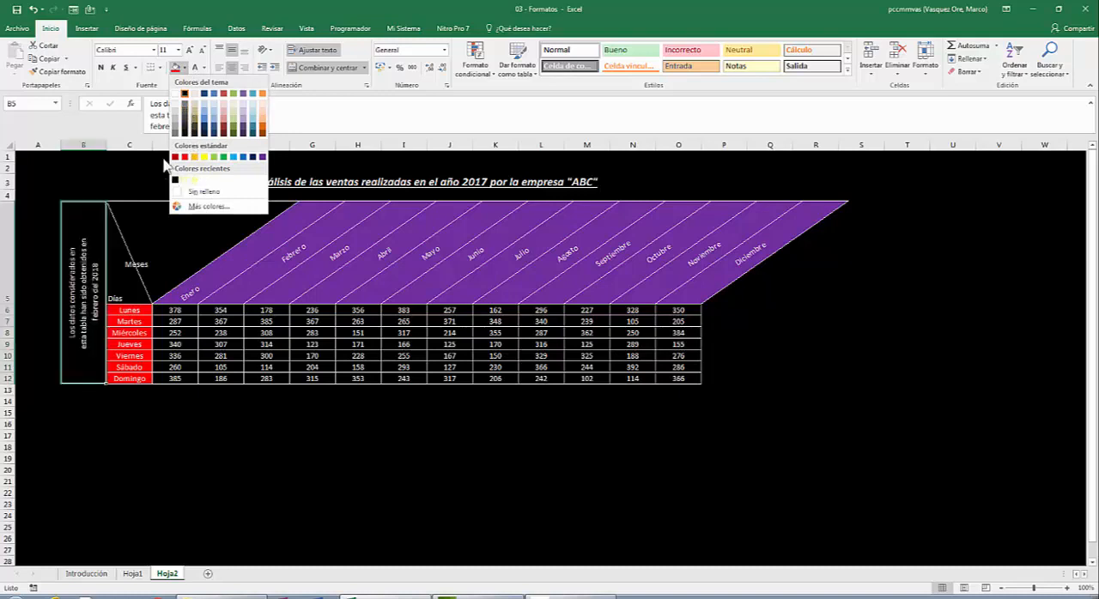
{"action": "left_click", "coordinate": [206, 131]}
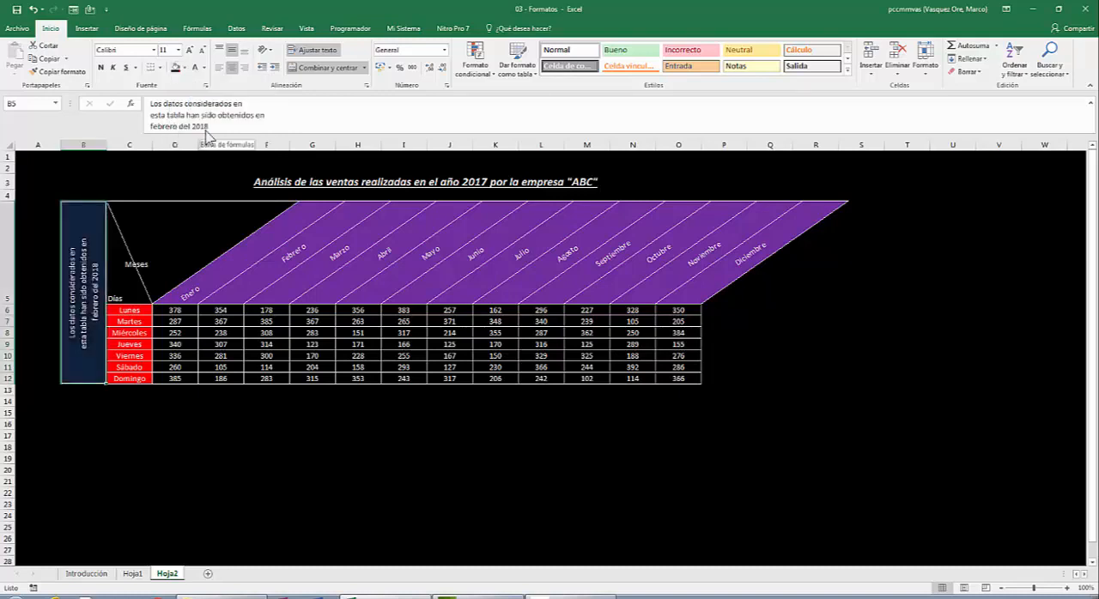
{"action": "left_click", "coordinate": [269, 489]}
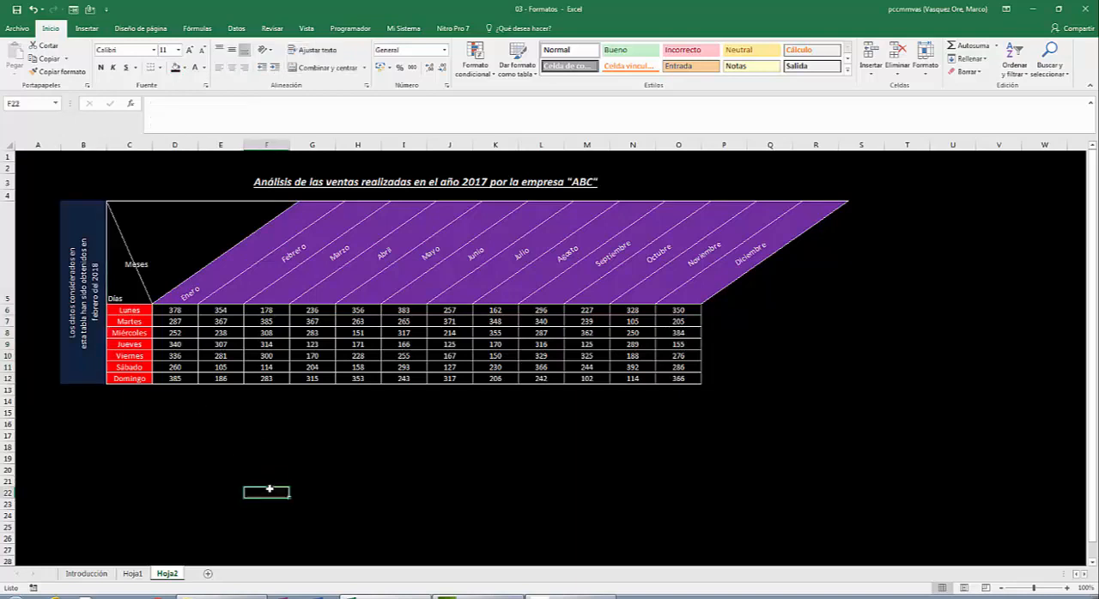
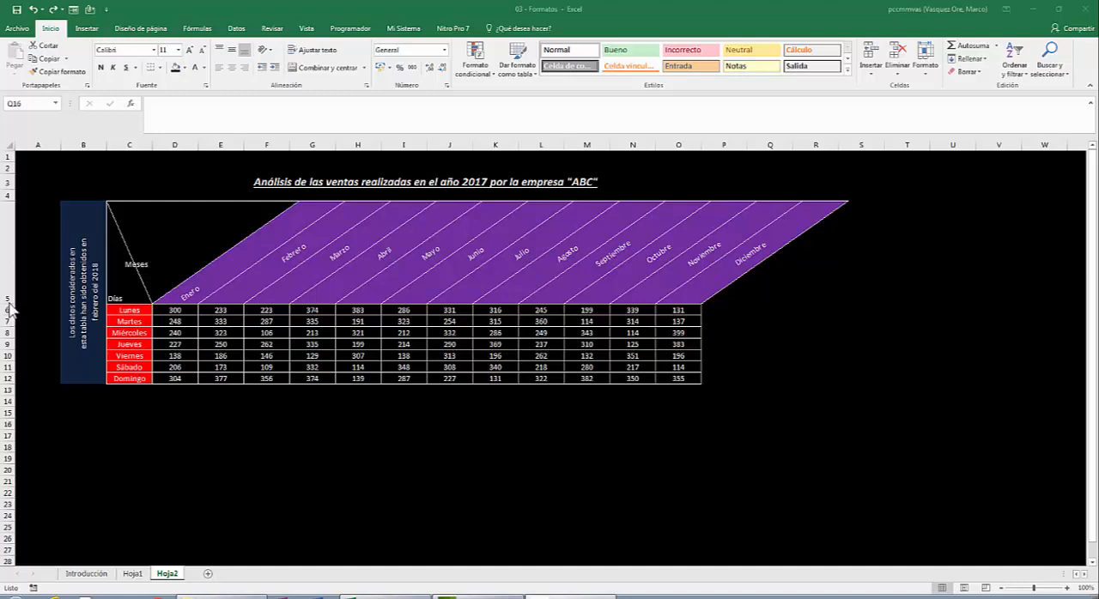
- Reduce the height of header row 5 to about half, keeping the slanted month names readable
{"action": "left_click", "coordinate": [28, 296]}
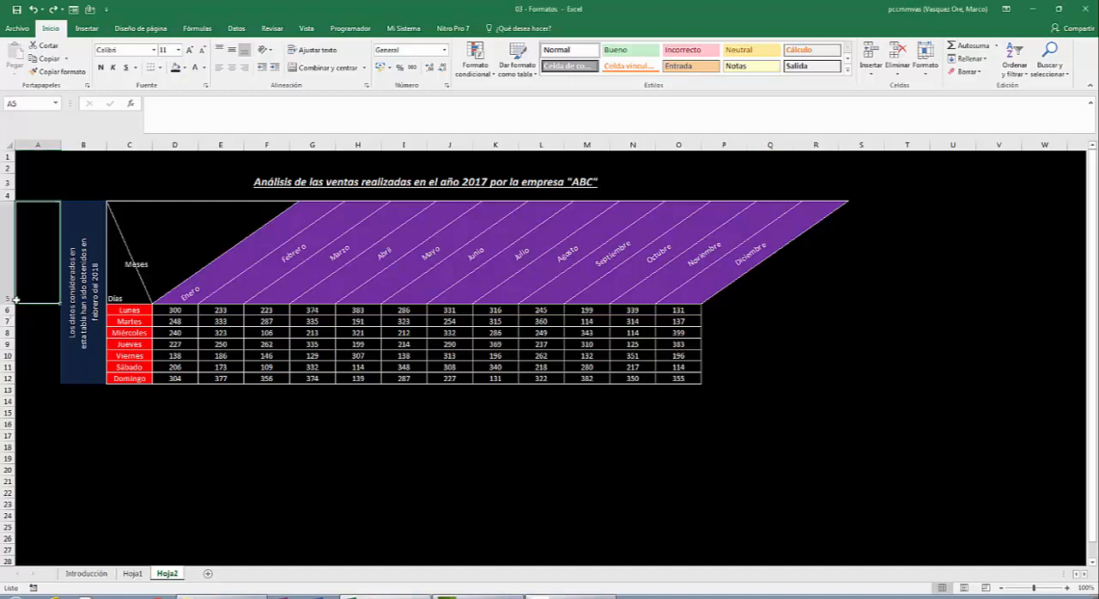
{"action": "left_click_drag", "start_coordinate": [10, 302], "coordinate": [11, 302]}
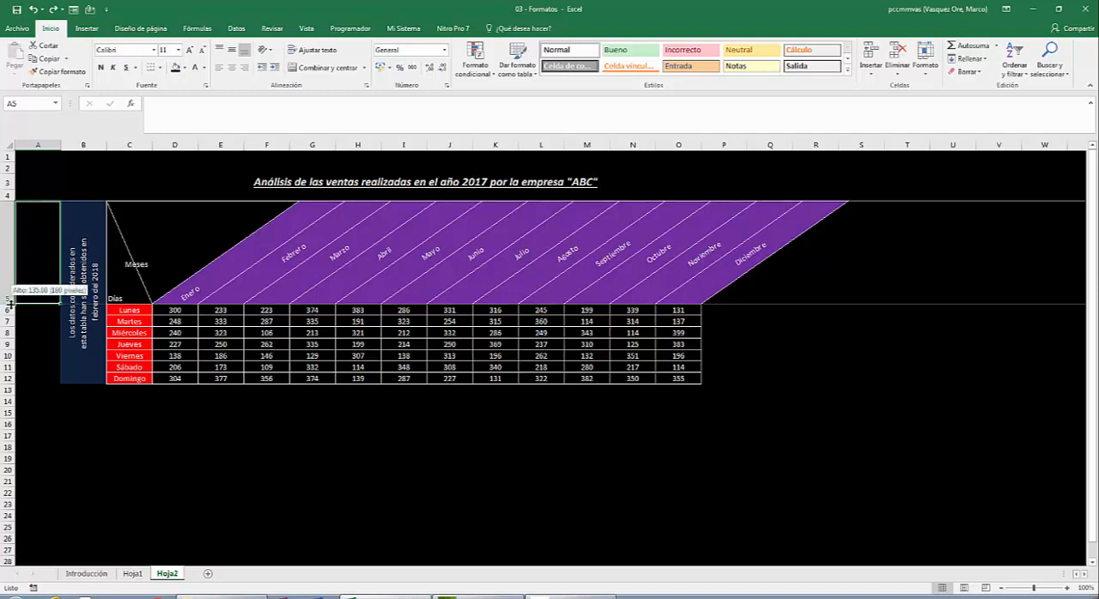
{"action": "left_click_drag", "start_coordinate": [10, 303], "coordinate": [15, 267]}
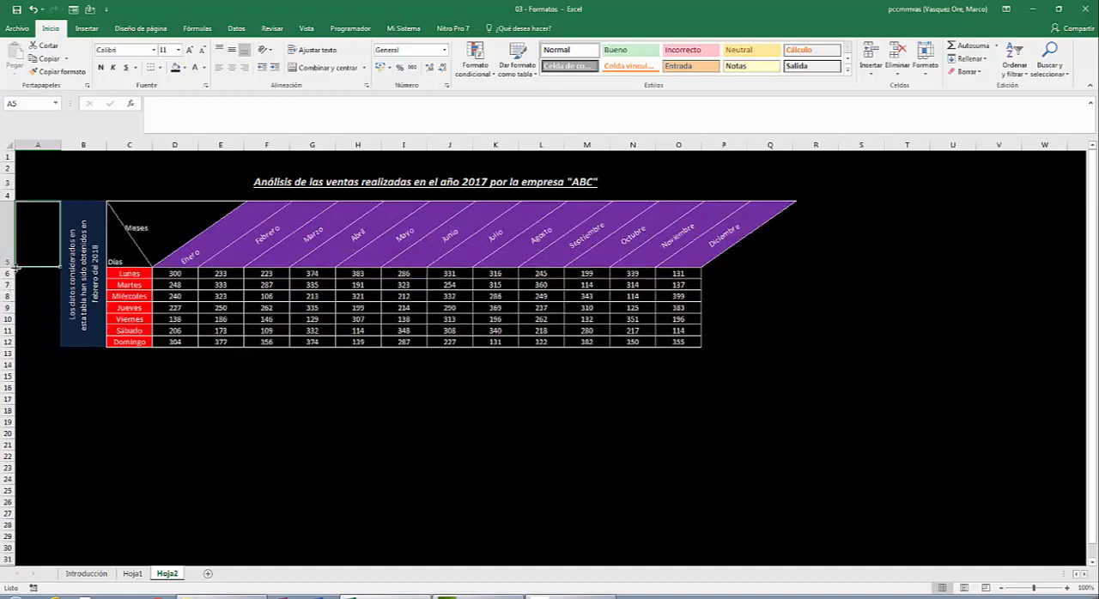
{"action": "left_click_drag", "start_coordinate": [14, 266], "coordinate": [13, 258]}
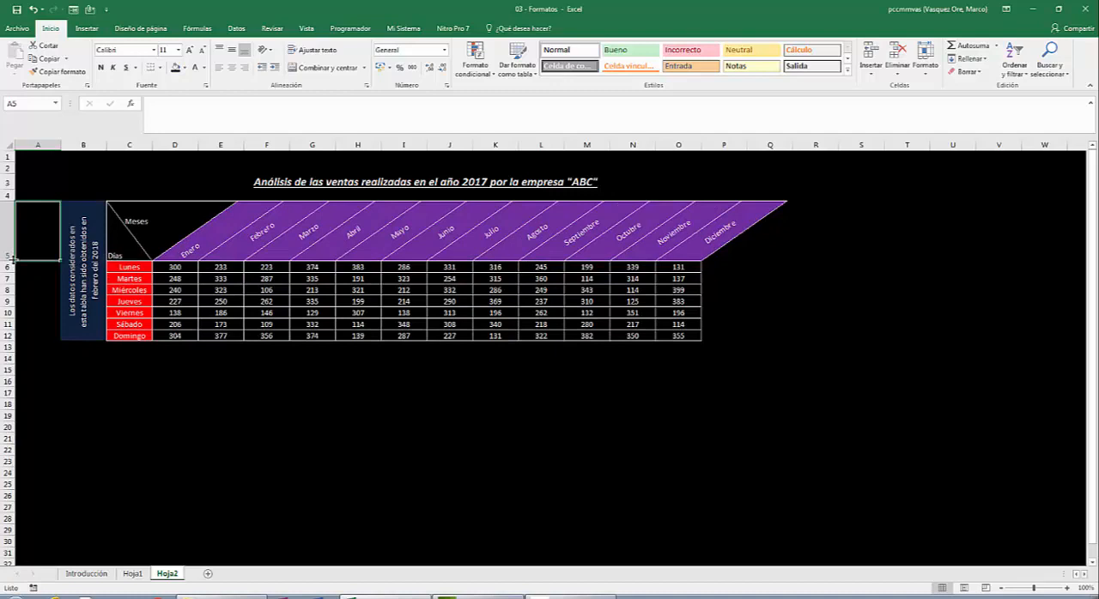
{"action": "left_click_drag", "start_coordinate": [14, 257], "coordinate": [18, 247]}
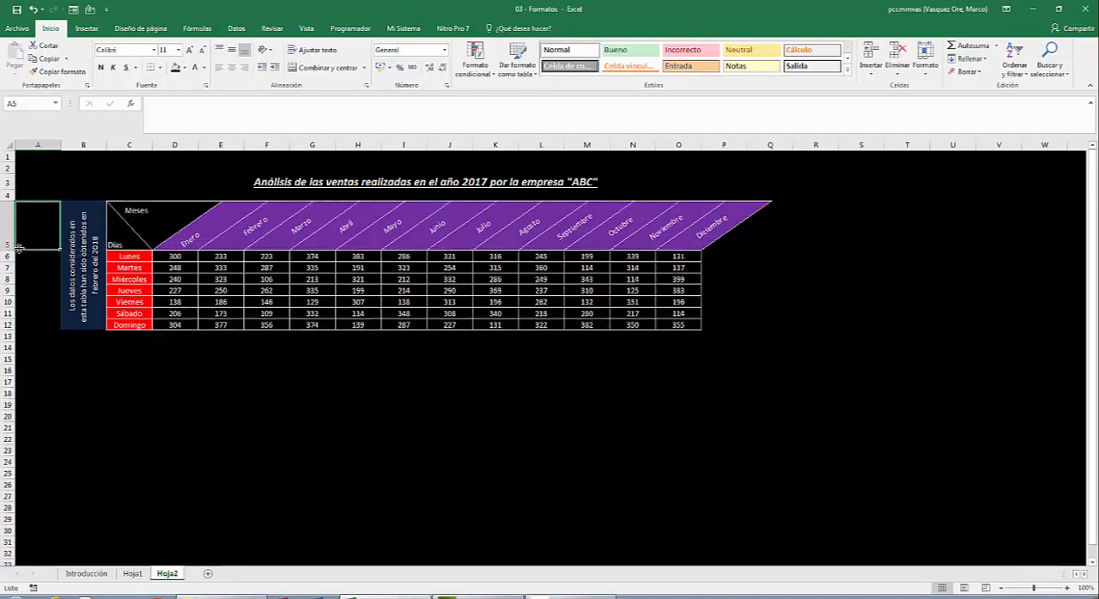
{"action": "left_click", "coordinate": [221, 302]}
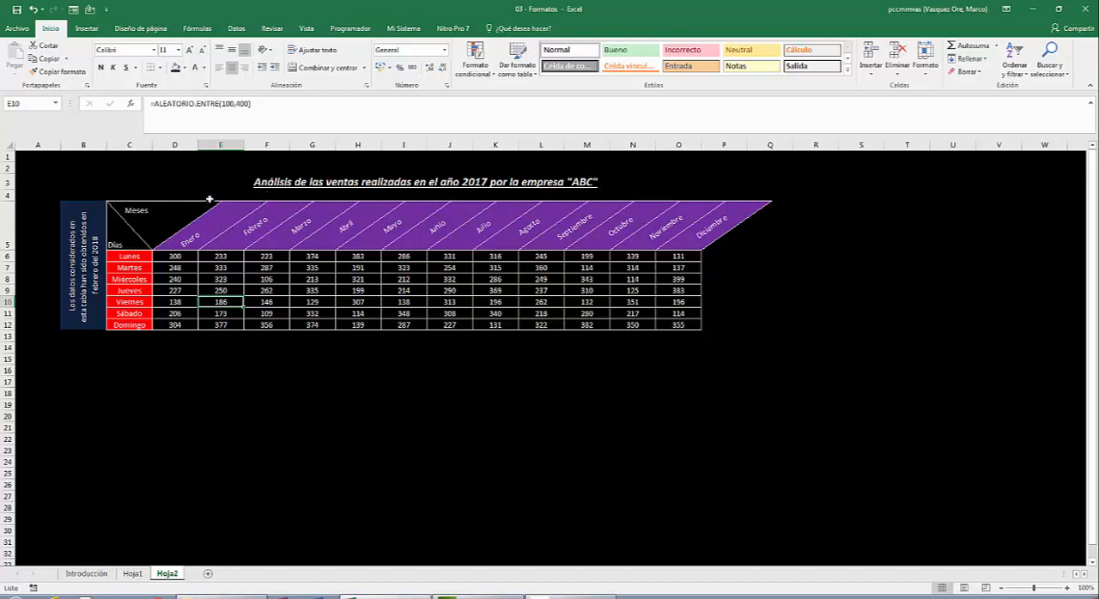
- Align the "Enero" header in D5 vertically to the middle
{"action": "left_click", "coordinate": [189, 226]}
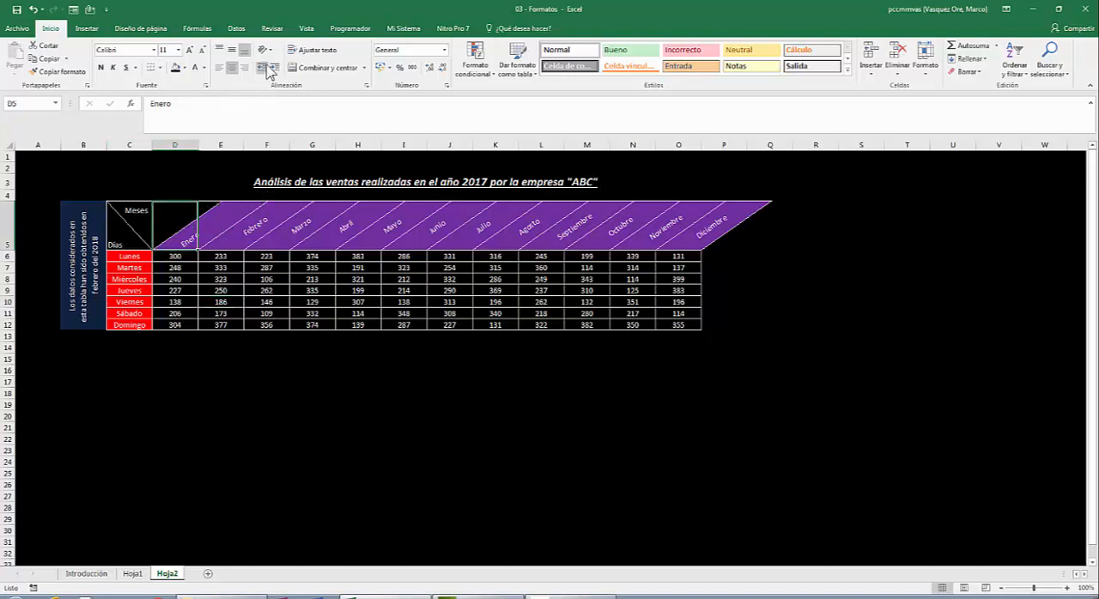
{"action": "left_click", "coordinate": [230, 49]}
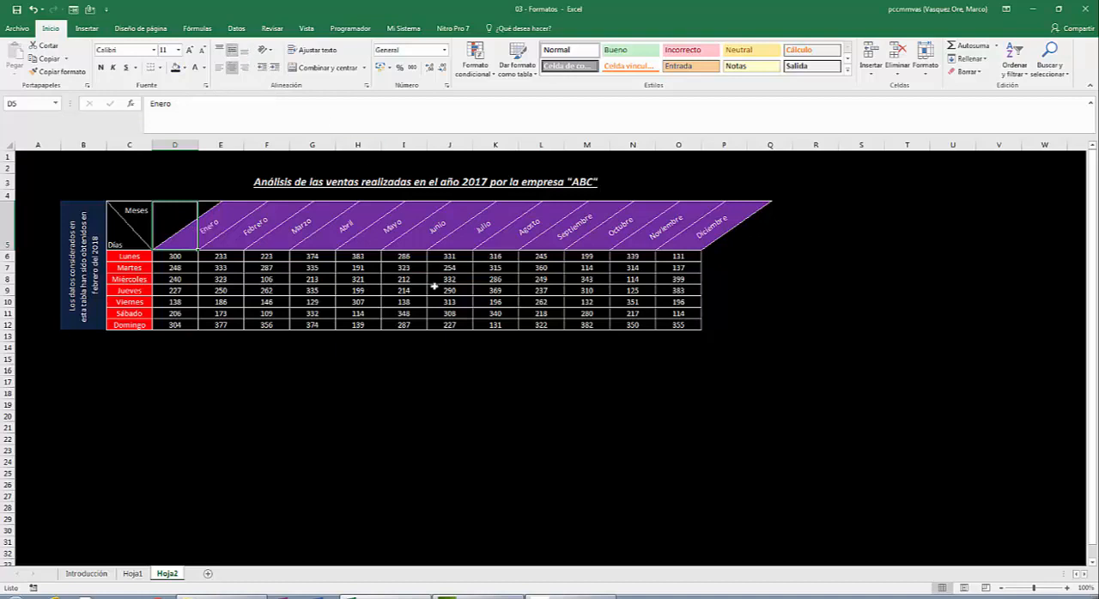
{"action": "left_click", "coordinate": [417, 423]}
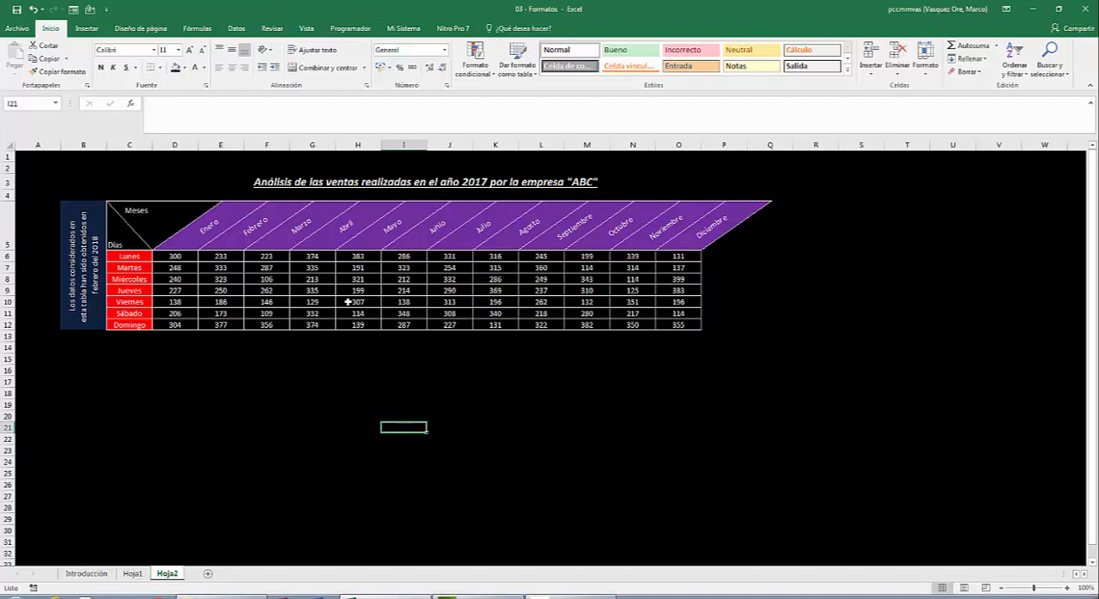
- Add a new worksheet and format all its cells with a black fill and a light theme font colour
{"action": "left_click", "coordinate": [209, 576]}
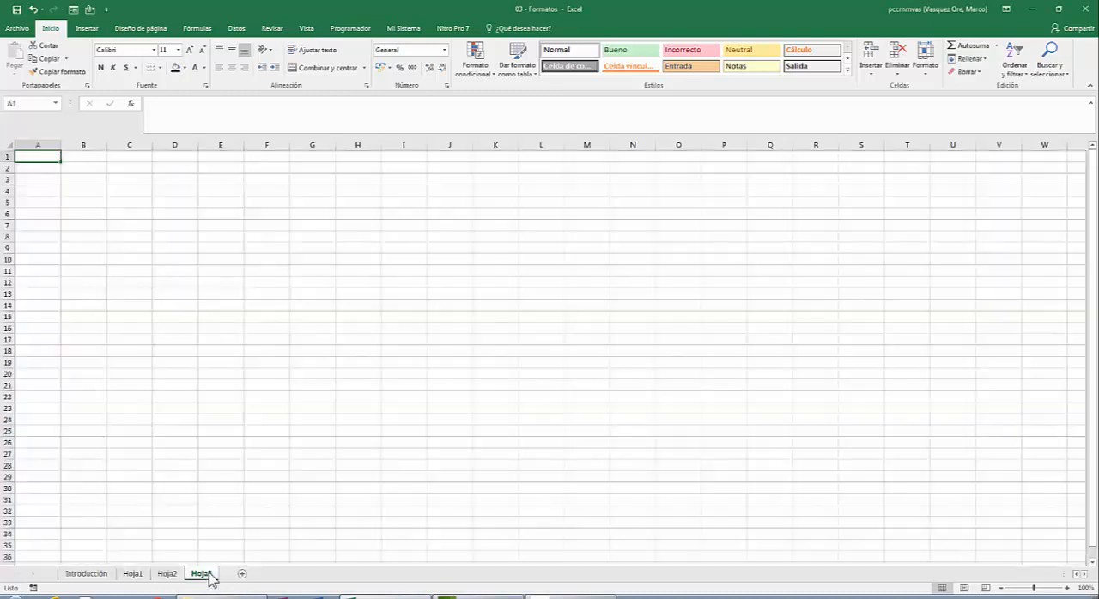
{"action": "left_click", "coordinate": [9, 142]}
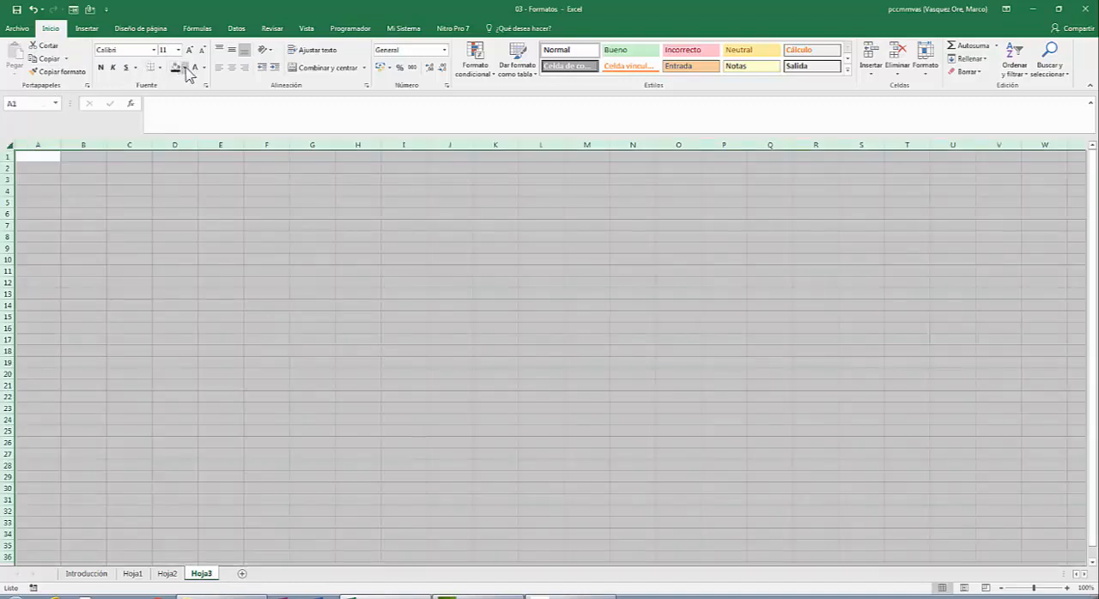
{"action": "left_click", "coordinate": [185, 68]}
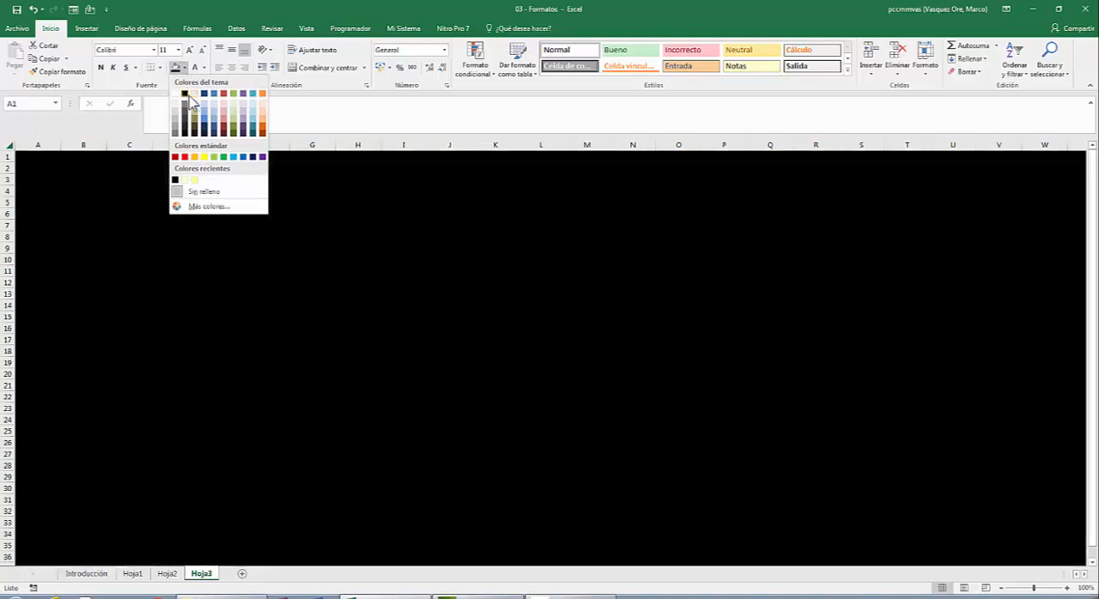
{"action": "left_click", "coordinate": [185, 95]}
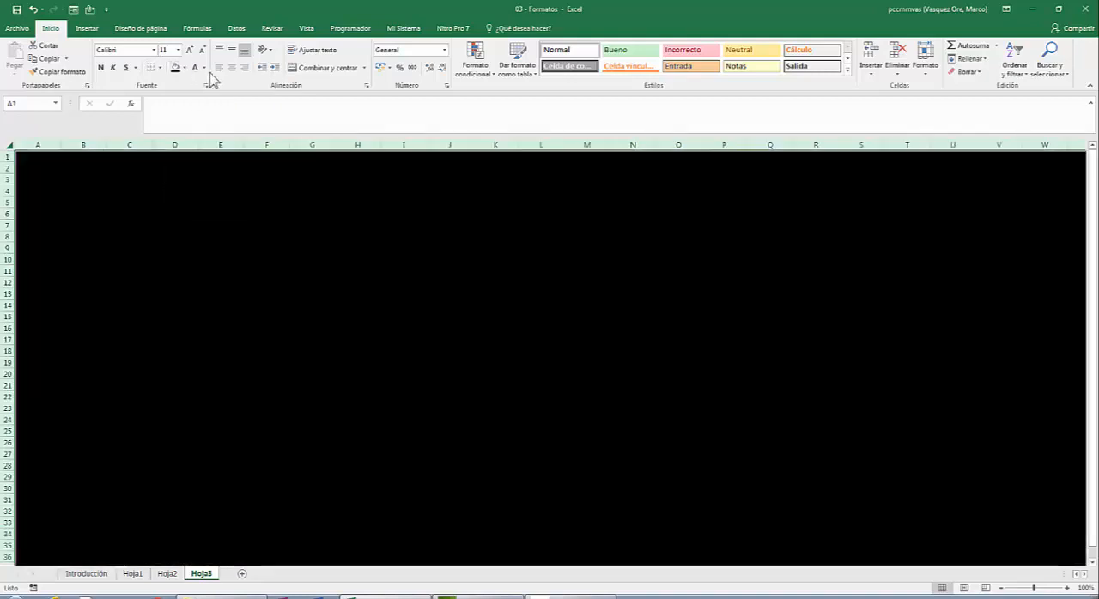
{"action": "left_click", "coordinate": [205, 68]}
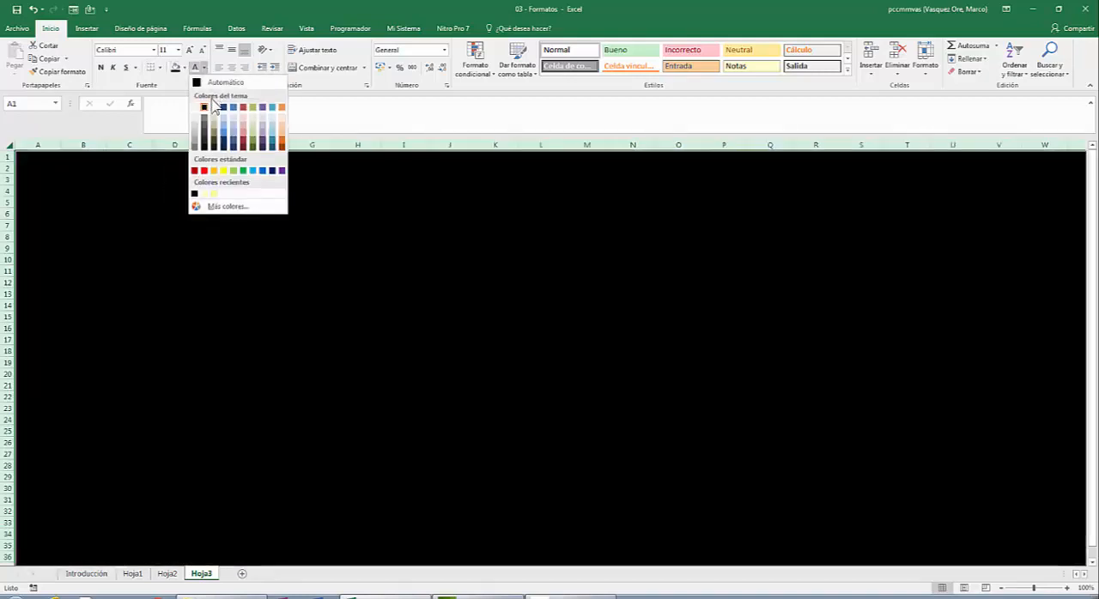
{"action": "left_click", "coordinate": [214, 110]}
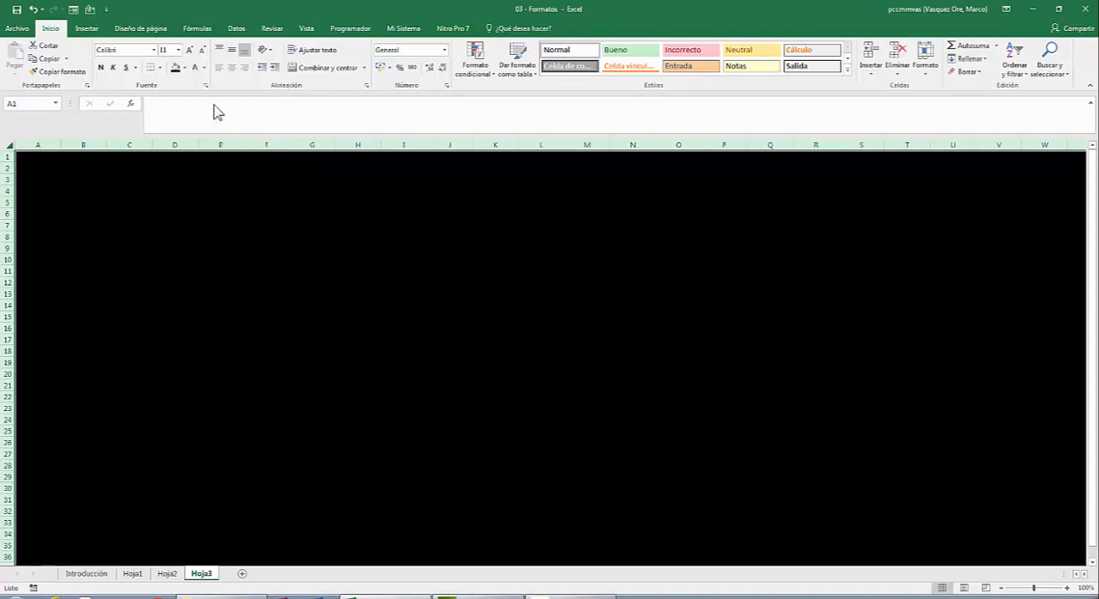
- Enter the column heading "Moneda" in C5 of the new sheet
{"action": "left_click", "coordinate": [118, 206]}
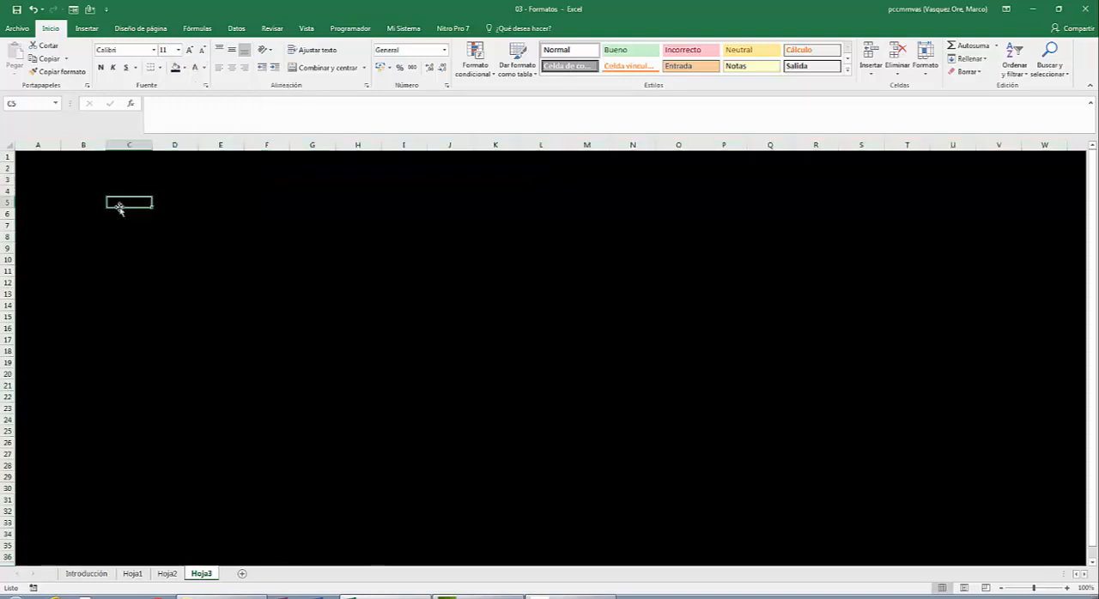
{"action": "key", "text": "Left"}
{"action": "key", "text": "Left"}
{"action": "key", "text": "Right"}
{"action": "key", "text": "Right"}
{"action": "type", "text": "Moneda"}
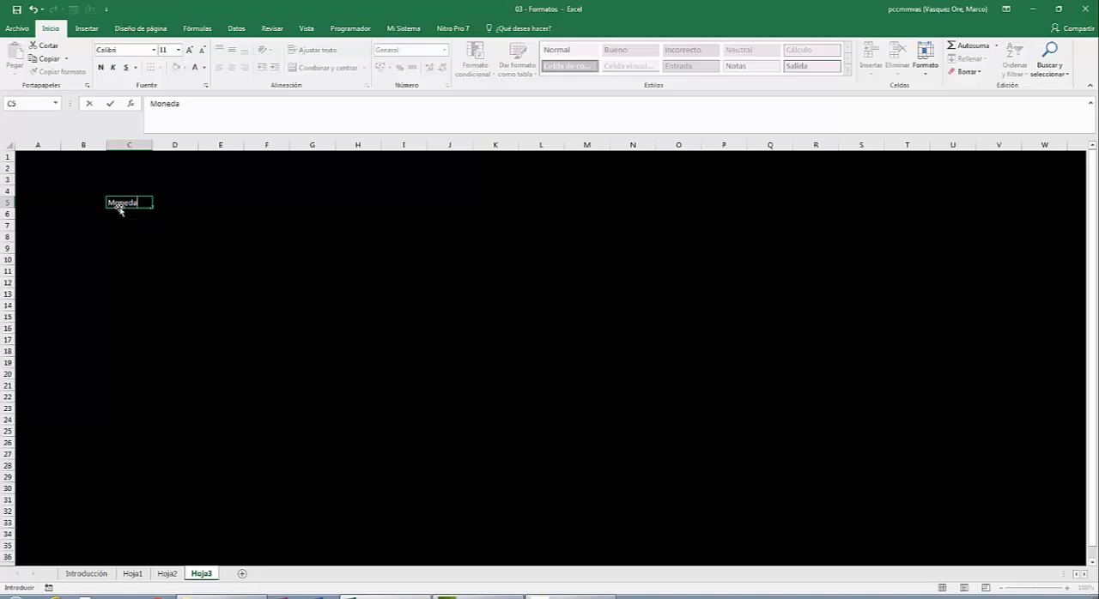
{"action": "key", "text": "Return"}
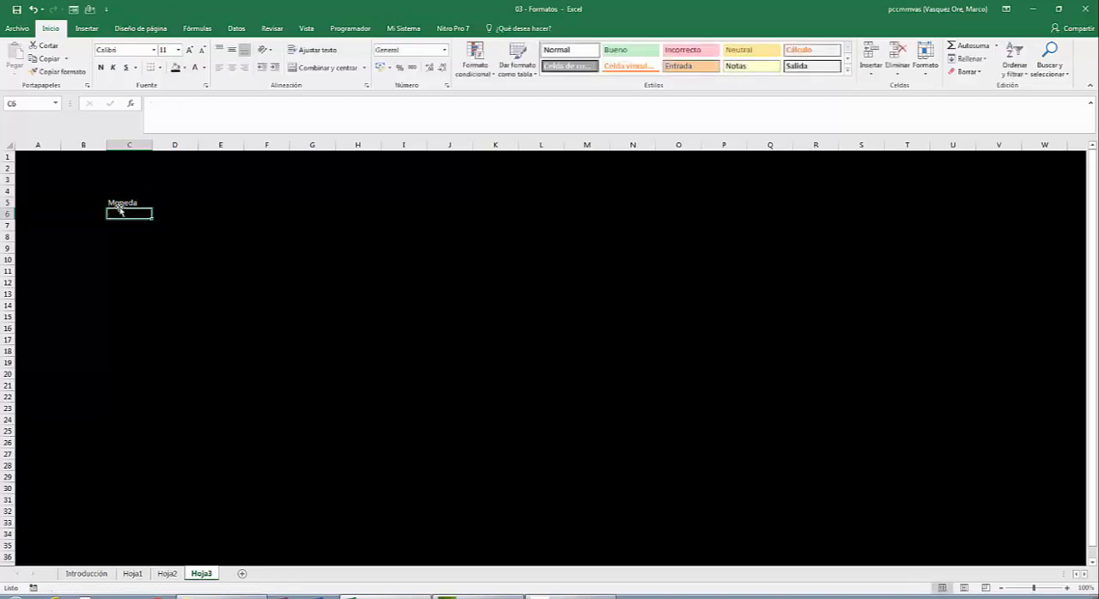
- Enter the formula =ALEATORIO.ENTRE(1000,10000)/20 in C6 and fill it down to C20
{"action": "type", "text": "=a"}
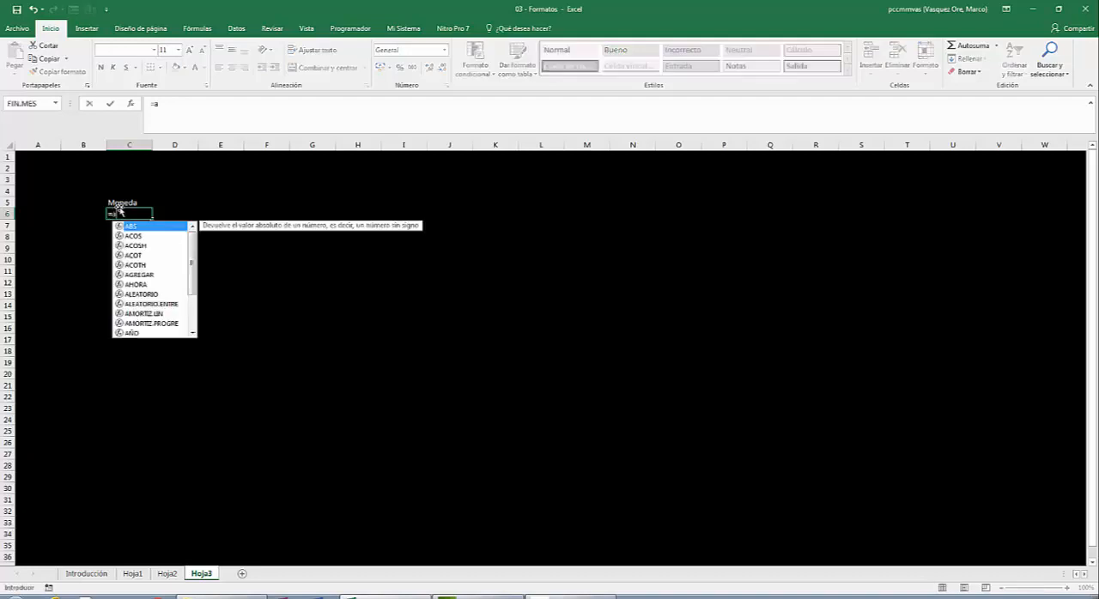
{"action": "type", "text": "leator"}
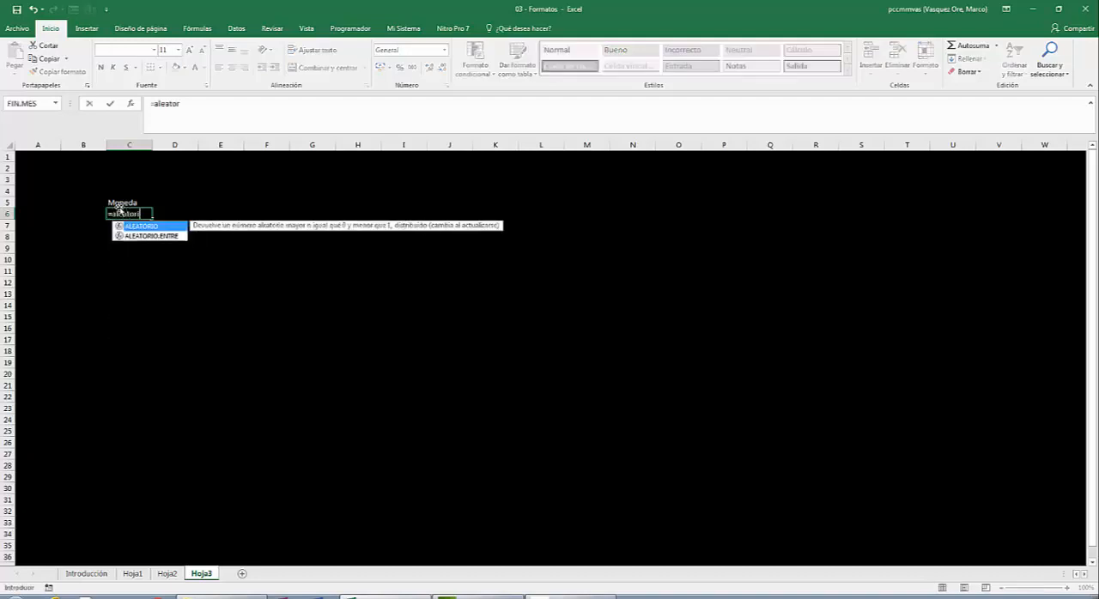
{"action": "type", "text": "io.entr"}
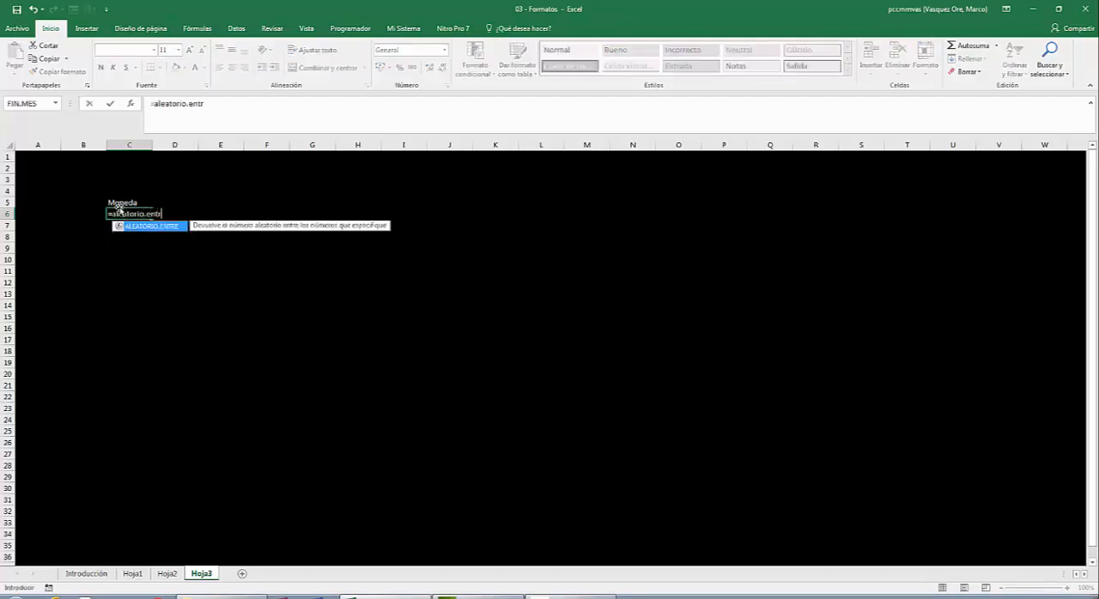
{"action": "type", "text": "e("}
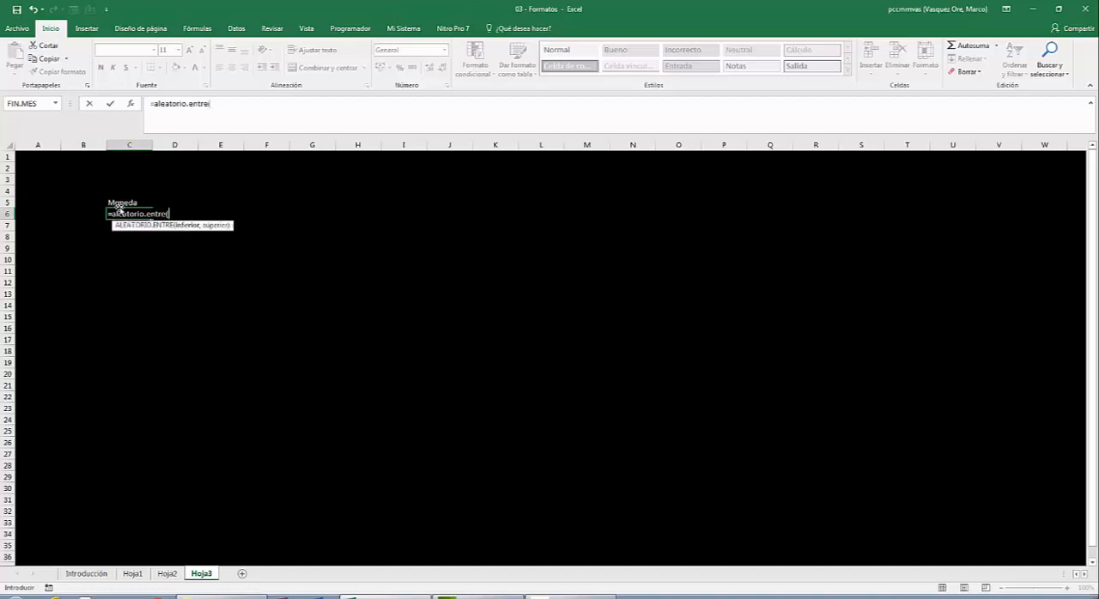
{"action": "type", "text": "1000,10000"}
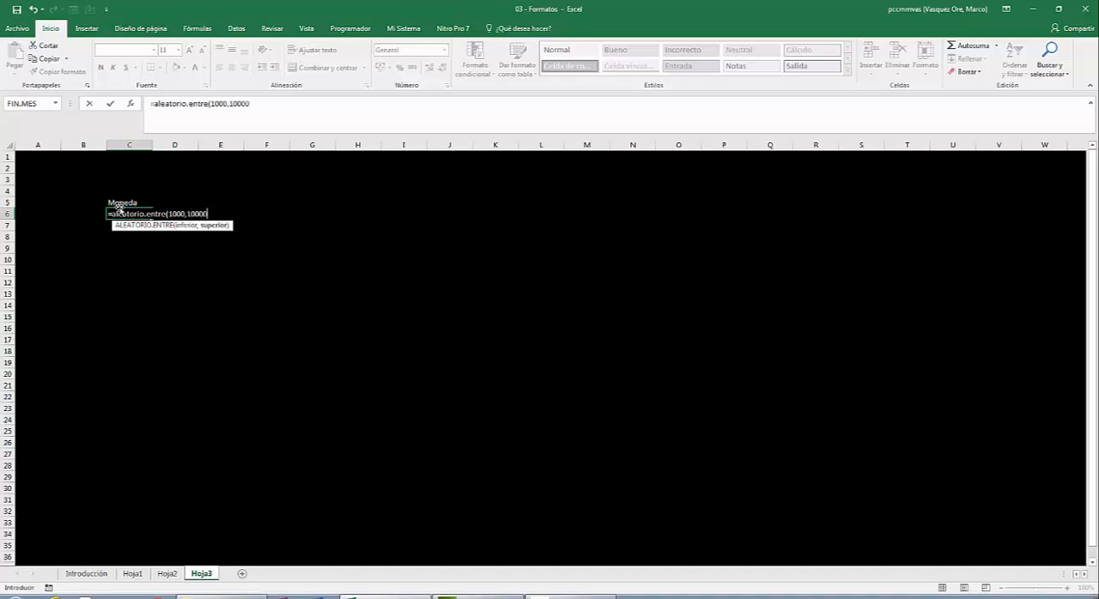
{"action": "type", "text": ")"}
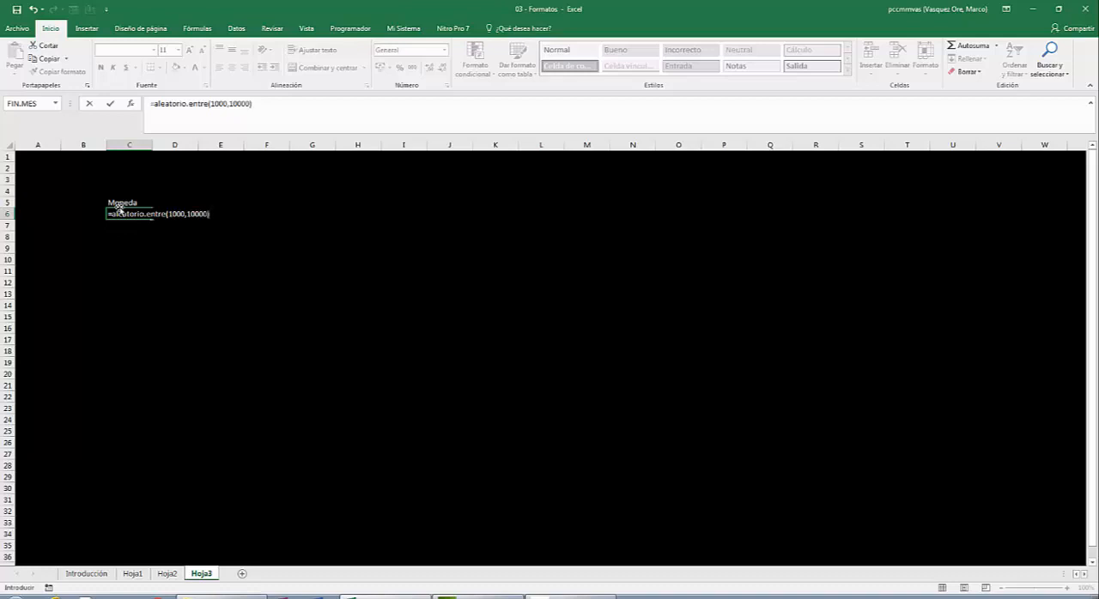
{"action": "type", "text": "/20"}
{"action": "key", "text": "Return"}
{"action": "left_click", "coordinate": [126, 214]}
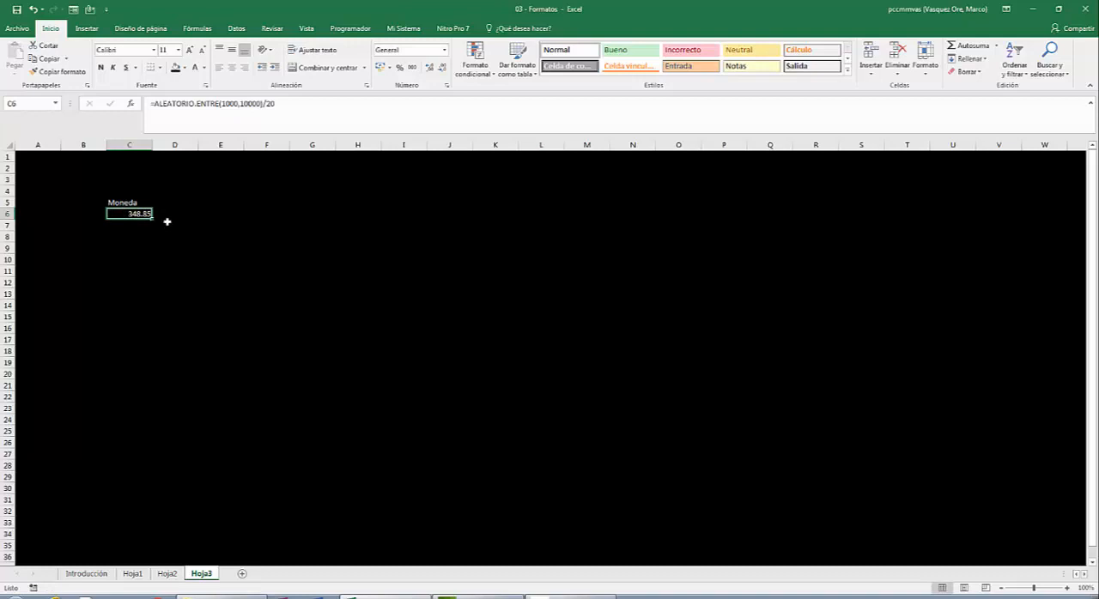
{"action": "left_click_drag", "start_coordinate": [152, 216], "coordinate": [150, 378]}
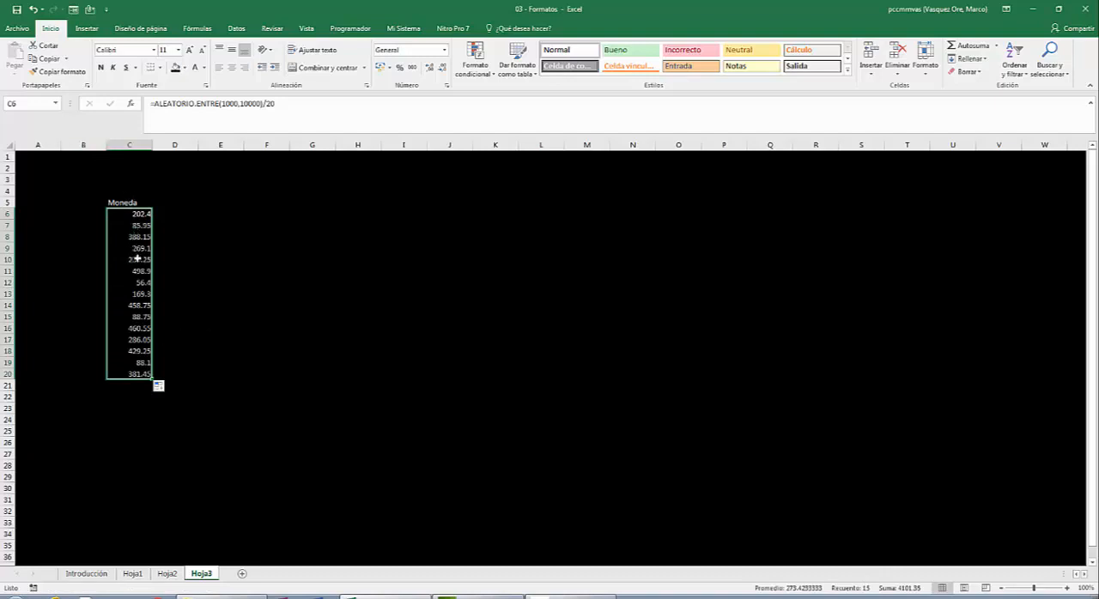
- Raise the upper limit of the random formula in C6 to 100000 and fill it down to C20
{"action": "left_click", "coordinate": [122, 211]}
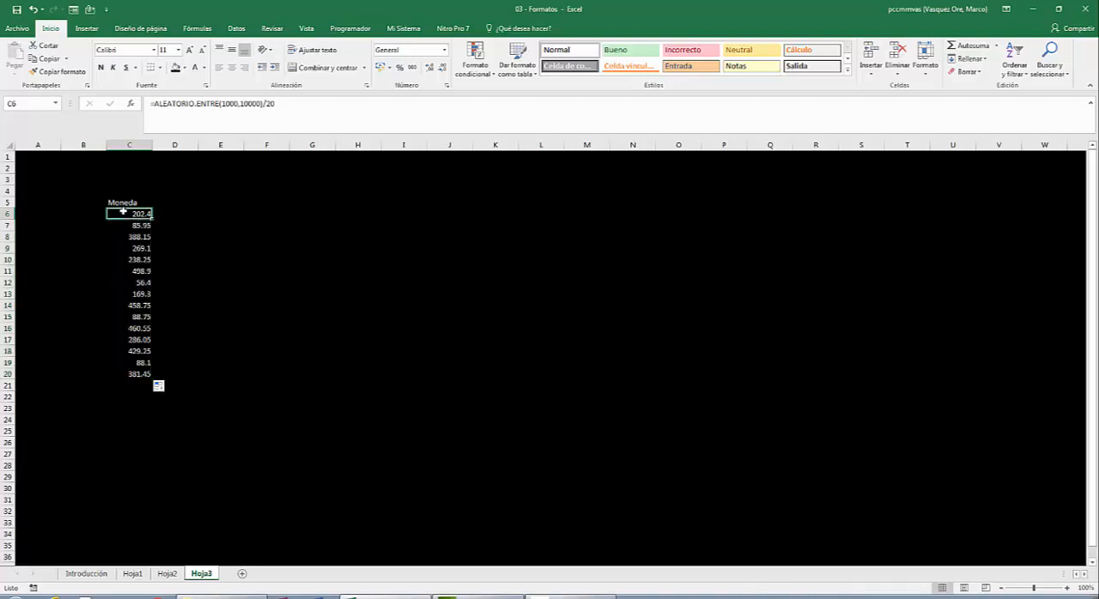
{"action": "key", "text": "F2"}
{"action": "key", "text": "Left"}
{"action": "key", "text": "Left"}
{"action": "key", "text": "Left"}
{"action": "key", "text": "Left"}
{"action": "key", "text": "Left"}
{"action": "key", "text": "Left"}
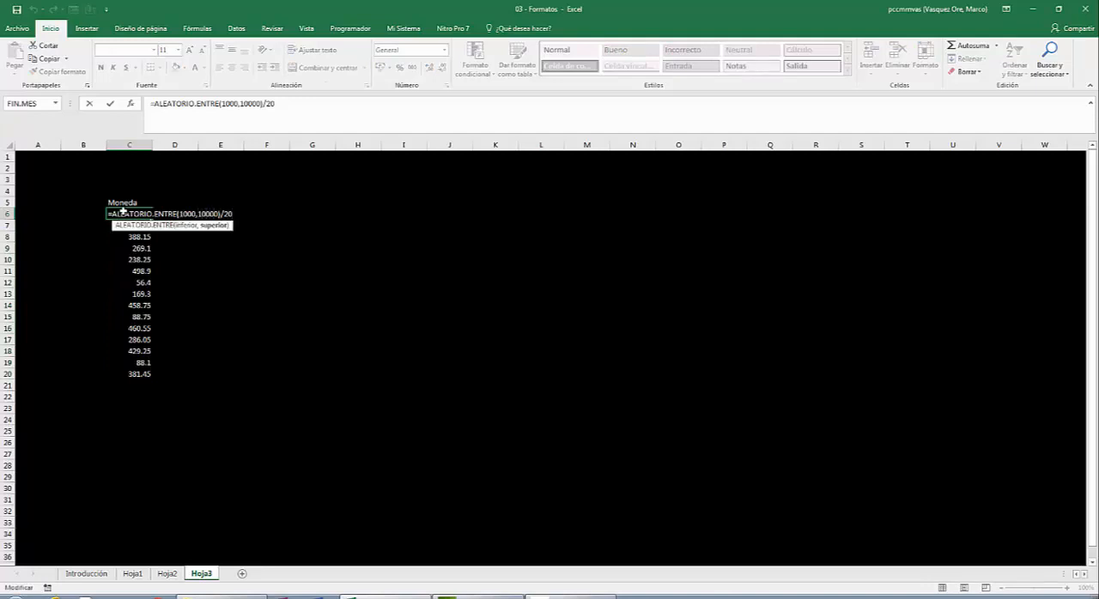
{"action": "type", "text": "0"}
{"action": "key", "text": "Return"}
{"action": "left_click", "coordinate": [123, 213]}
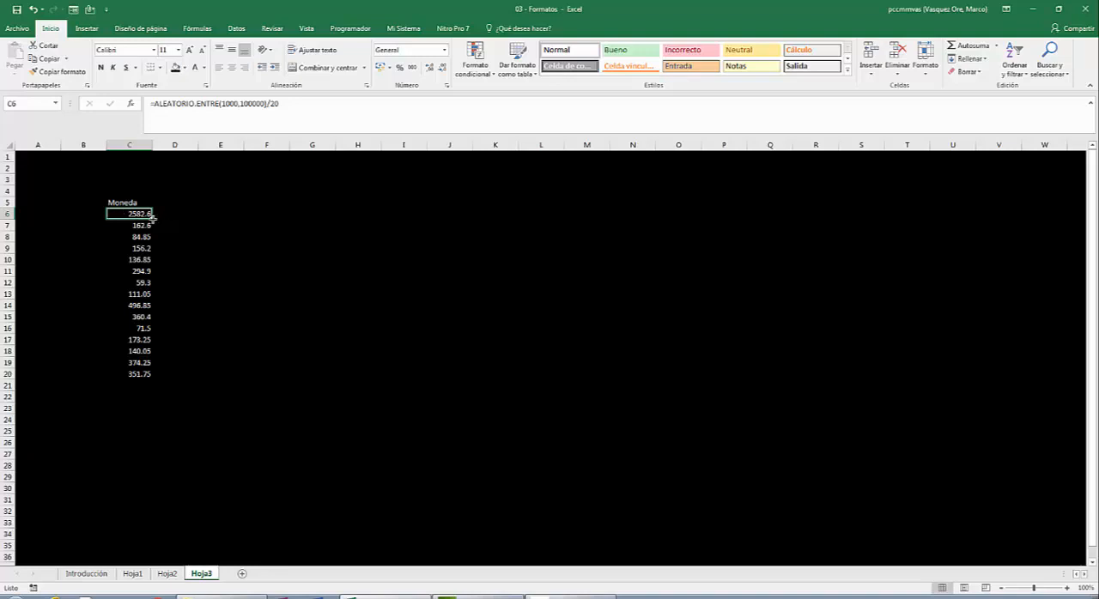
{"action": "double_click", "coordinate": [153, 218]}
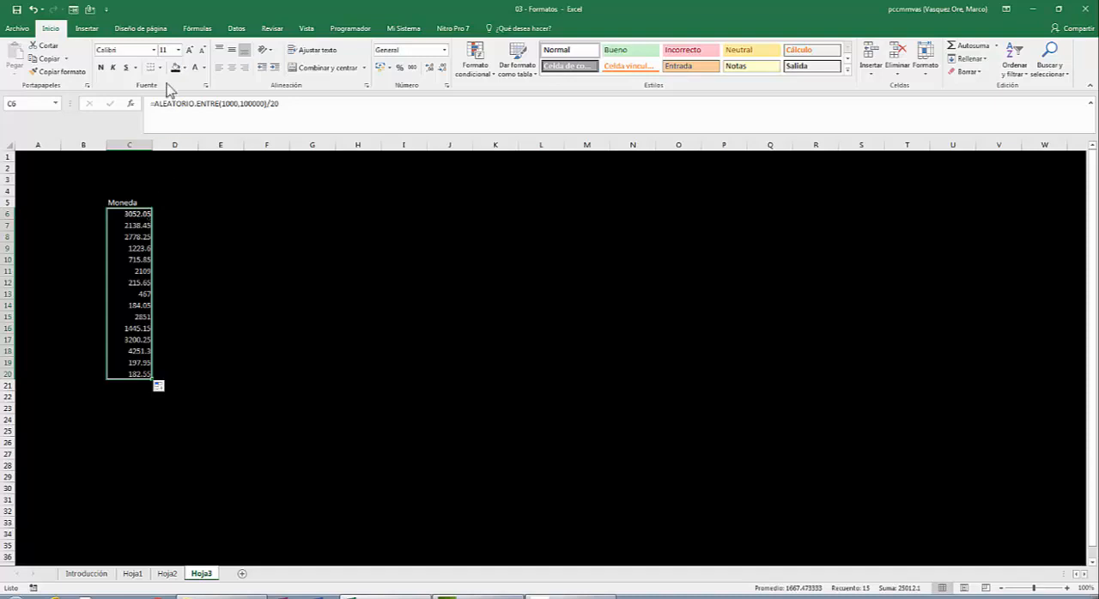
- Format the values in C6:C20 as Moneda with 2 decimal places and the S/. symbol
{"action": "right_click", "coordinate": [136, 241]}
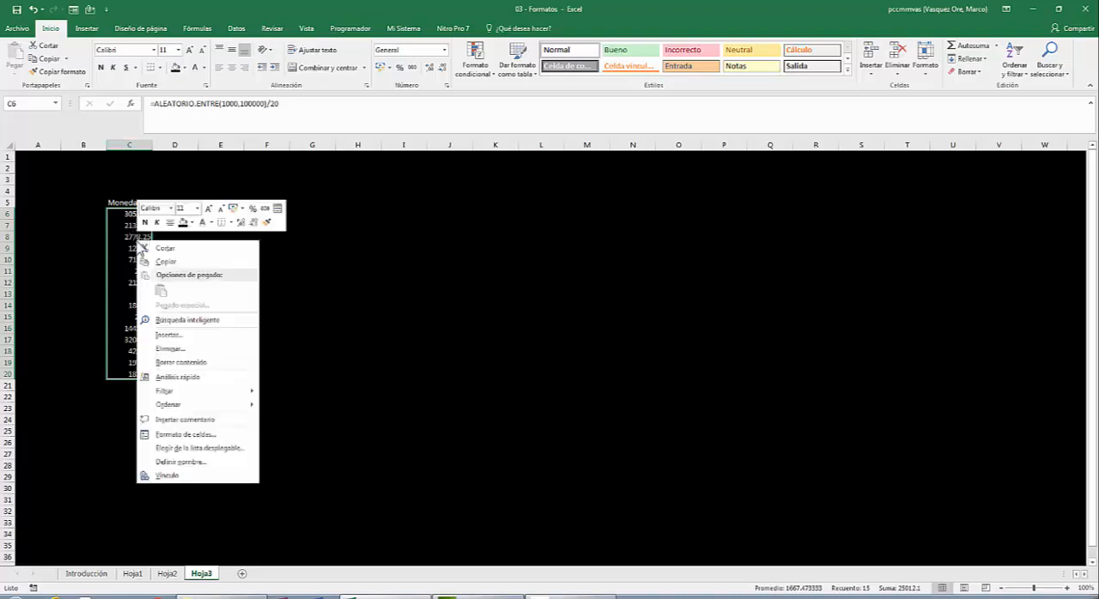
{"action": "left_click", "coordinate": [180, 438]}
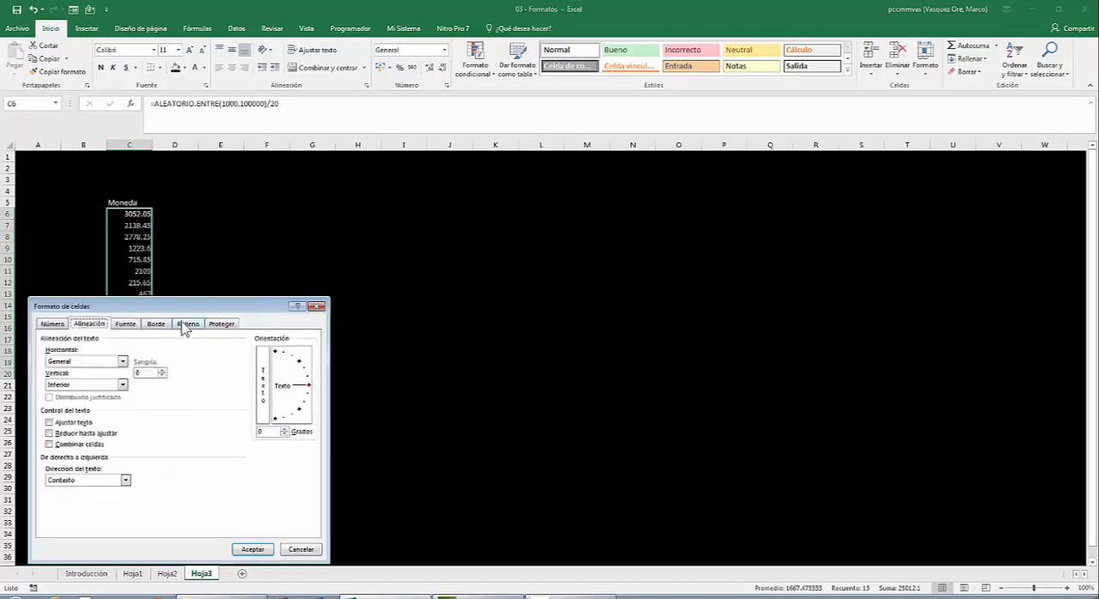
{"action": "left_click_drag", "start_coordinate": [172, 304], "coordinate": [507, 135]}
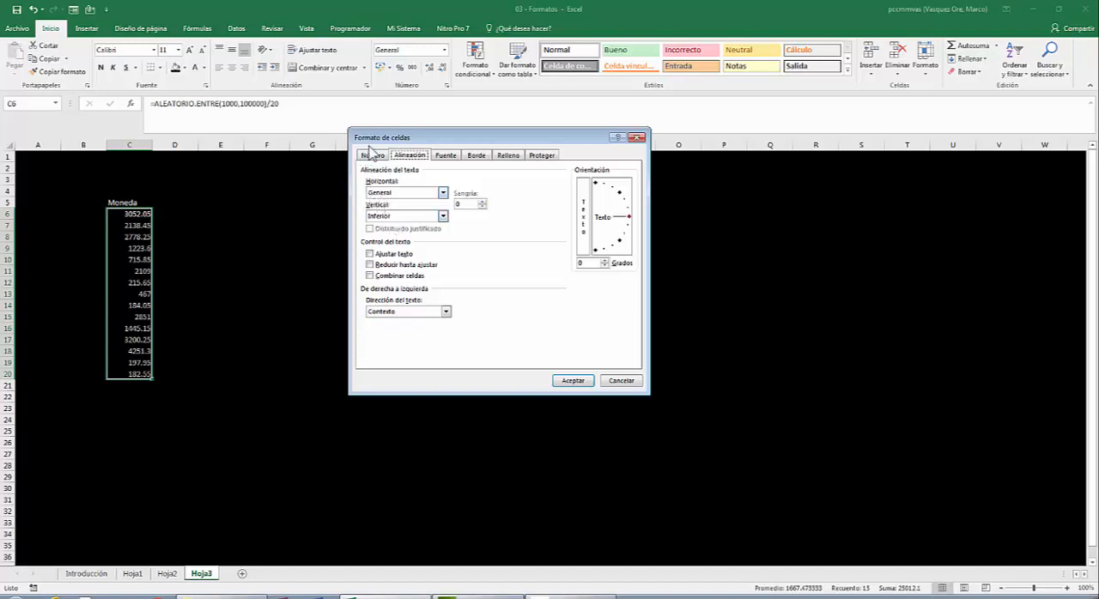
{"action": "left_click", "coordinate": [375, 157]}
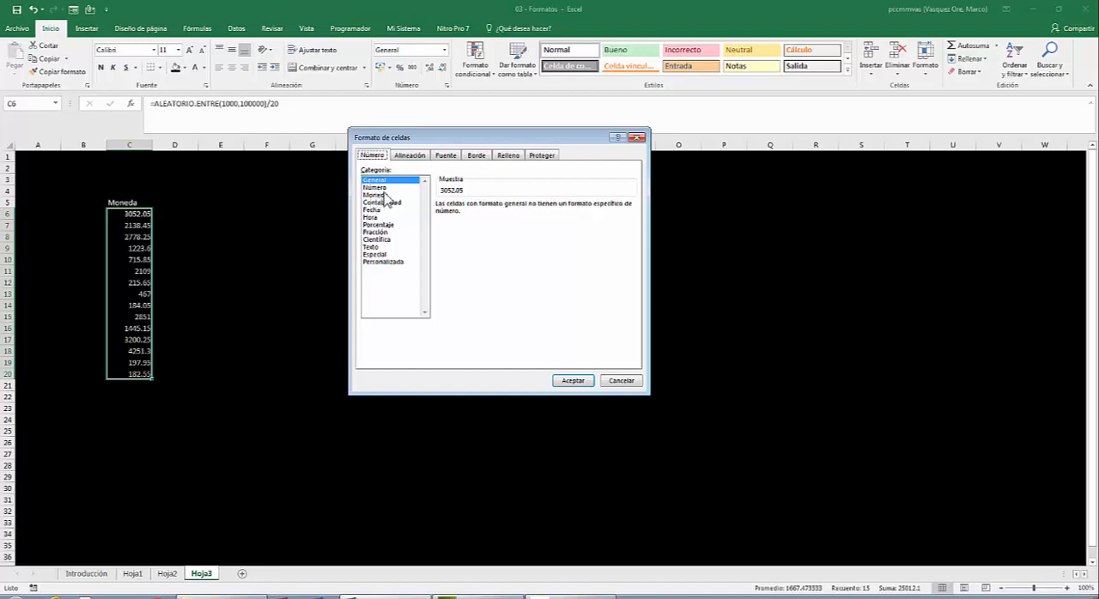
{"action": "left_click", "coordinate": [382, 196]}
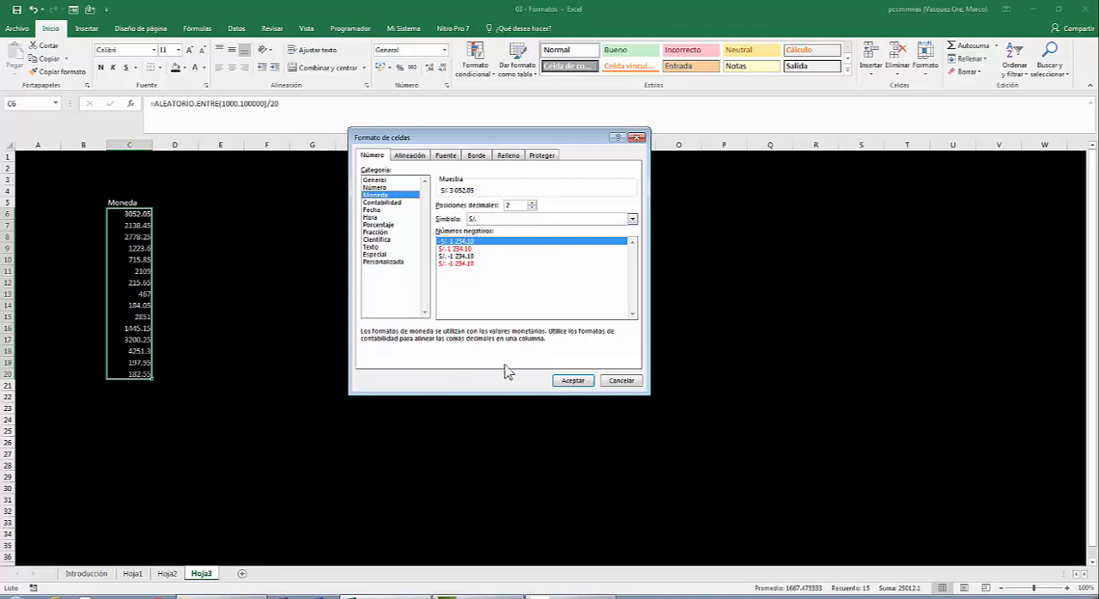
{"action": "left_click", "coordinate": [577, 380]}
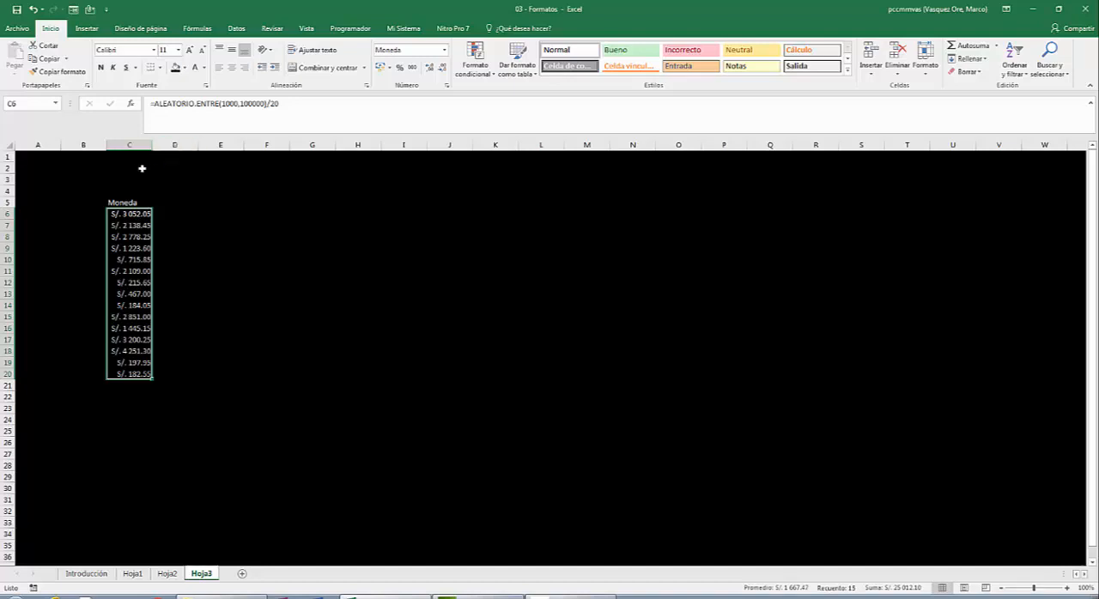
- Widen column C, which holds the Moneda values
{"action": "left_click", "coordinate": [129, 156]}
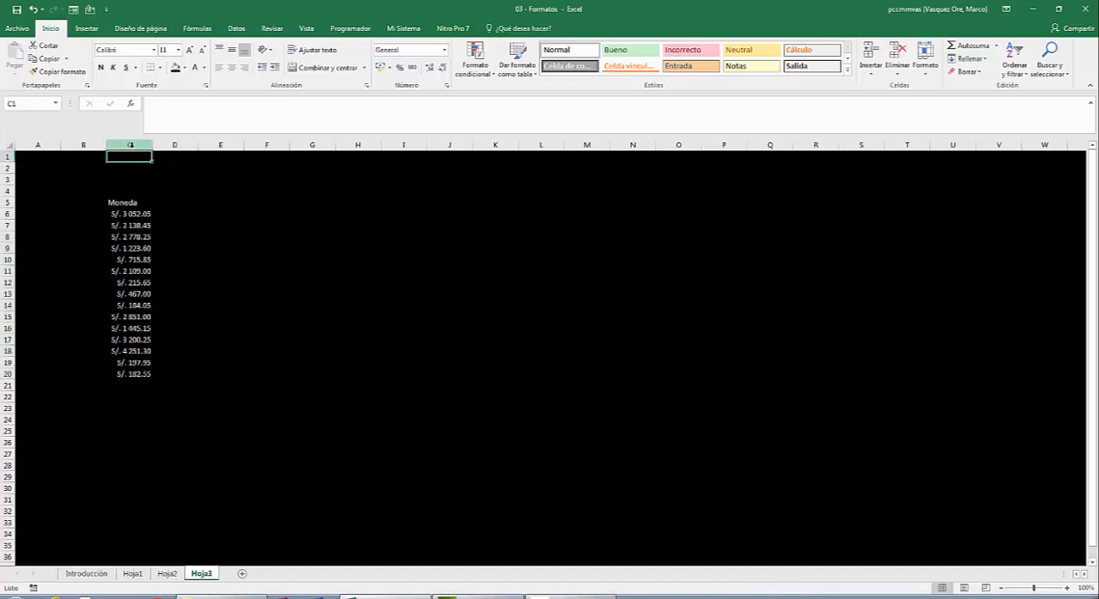
{"action": "left_click_drag", "start_coordinate": [150, 147], "coordinate": [185, 143]}
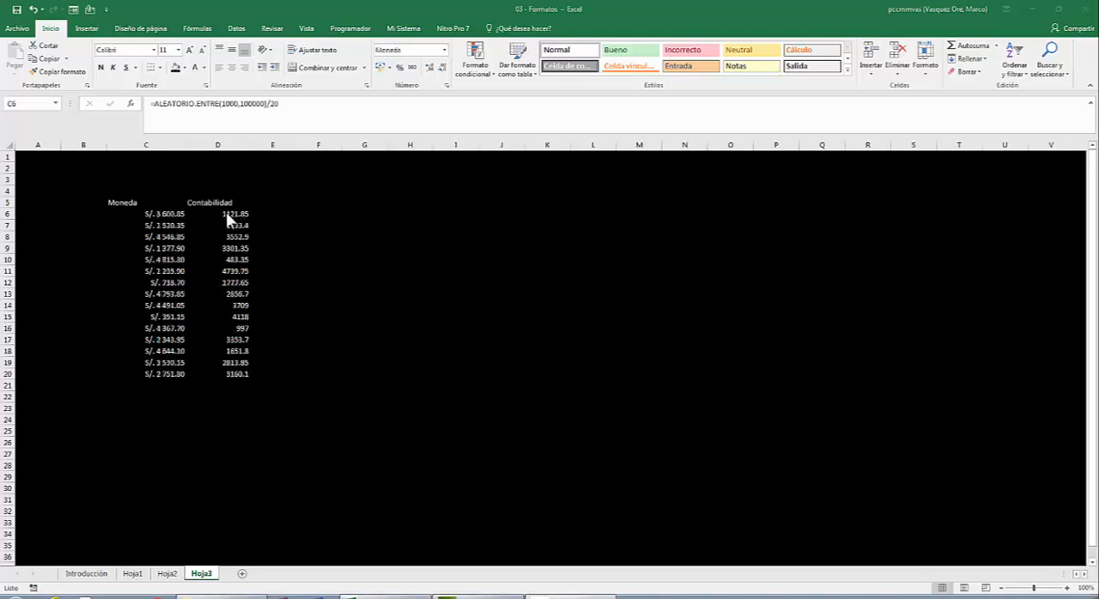
{"action": "key", "text": "Left"}
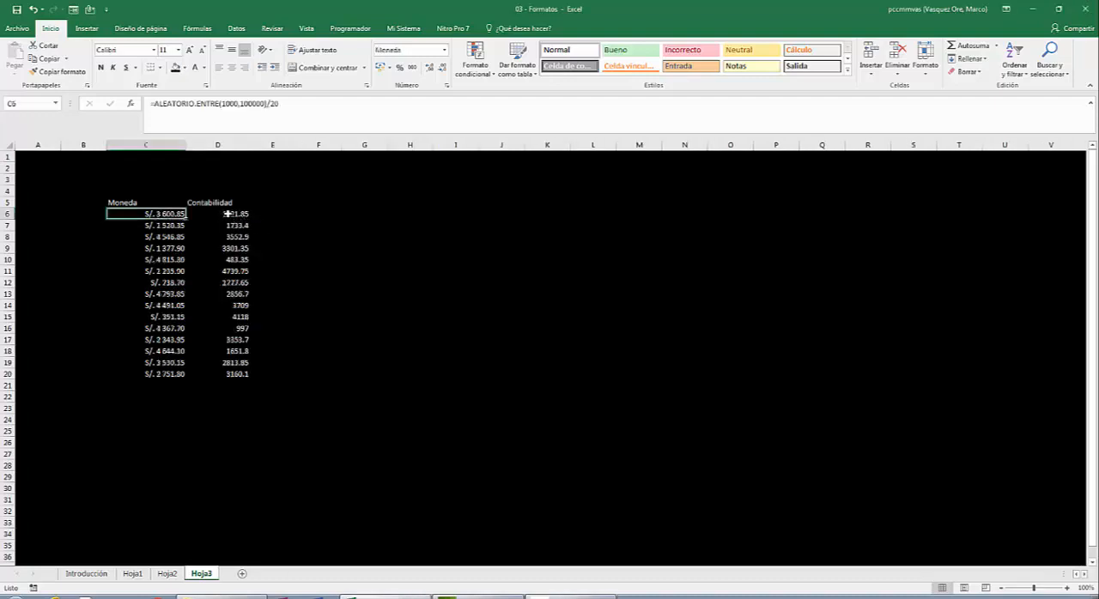
- Format the values in D6:D20 as Contabilidad with 2 decimal places and the S/. symbol
{"action": "left_click", "coordinate": [227, 213]}
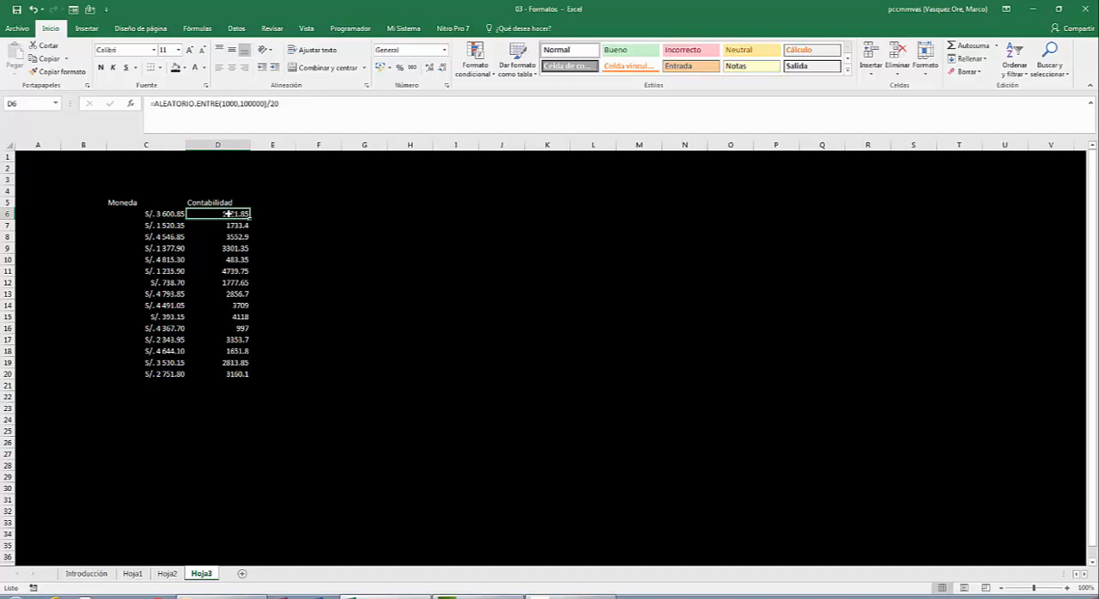
{"action": "key", "text": "shift+Down"}
{"action": "key", "text": "shift+Down"}
{"action": "key", "text": "shift+Down"}
{"action": "key", "text": "shift+Down"}
{"action": "key", "text": "shift+Down"}
{"action": "key", "text": "shift+Down"}
{"action": "key", "text": "shift+Down"}
{"action": "key", "text": "shift+Down"}
{"action": "key", "text": "shift+Down"}
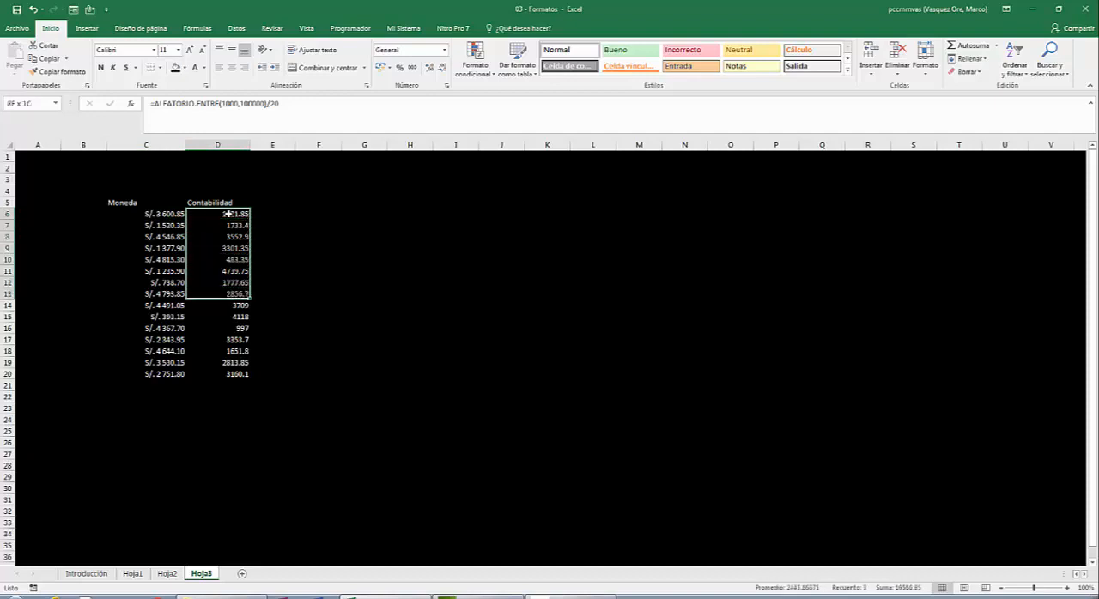
{"action": "key", "text": "shift+Down"}
{"action": "key", "text": "shift+Down"}
{"action": "key", "text": "shift+Down"}
{"action": "key", "text": "shift+Down"}
{"action": "key", "text": "shift+Down"}
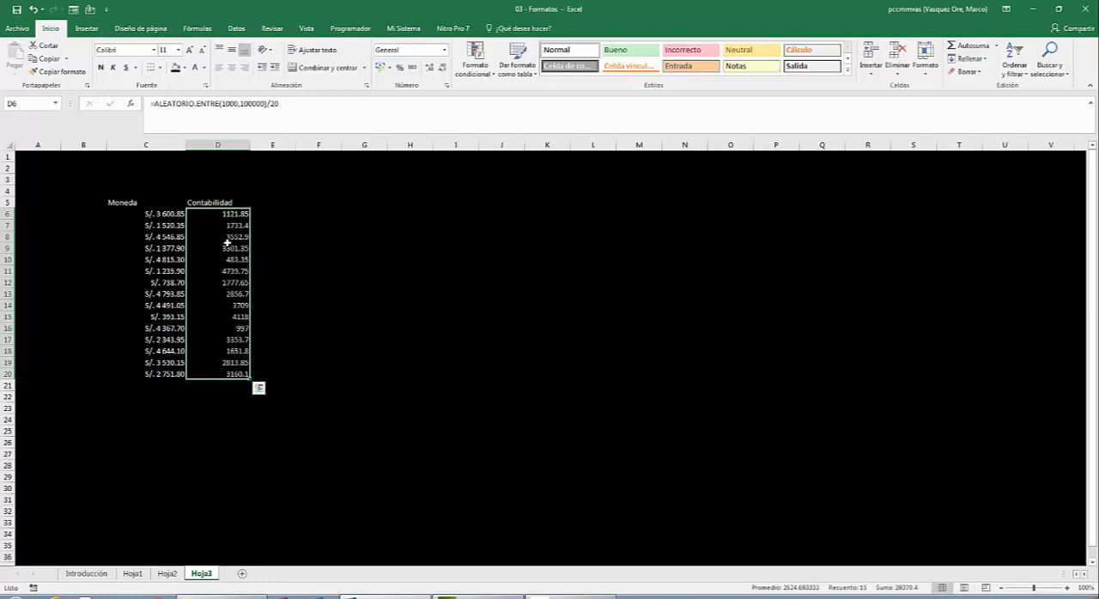
{"action": "right_click", "coordinate": [235, 247]}
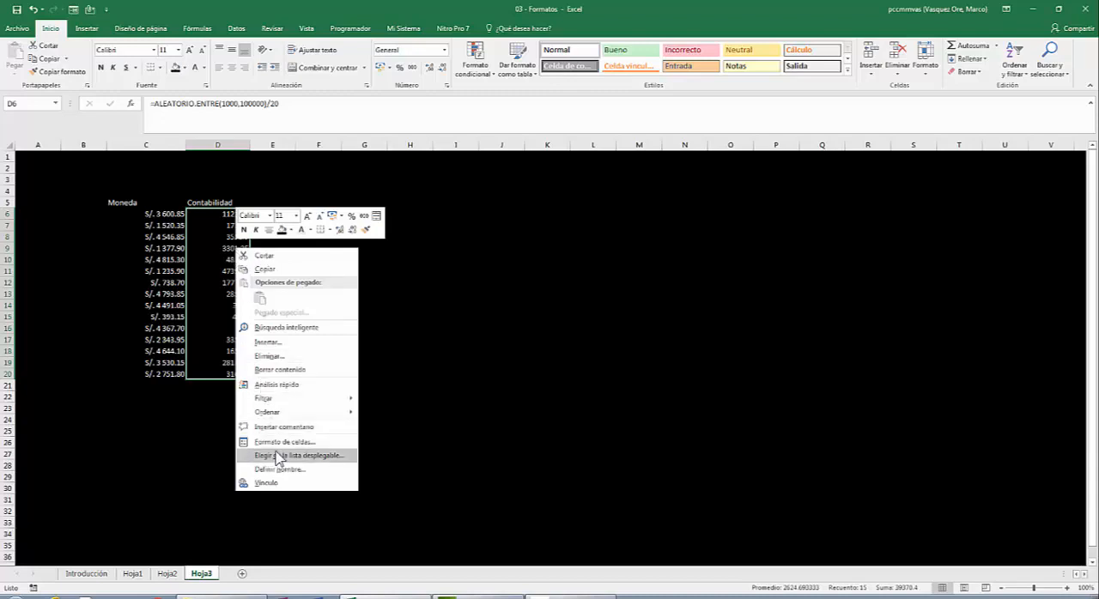
{"action": "left_click", "coordinate": [281, 442]}
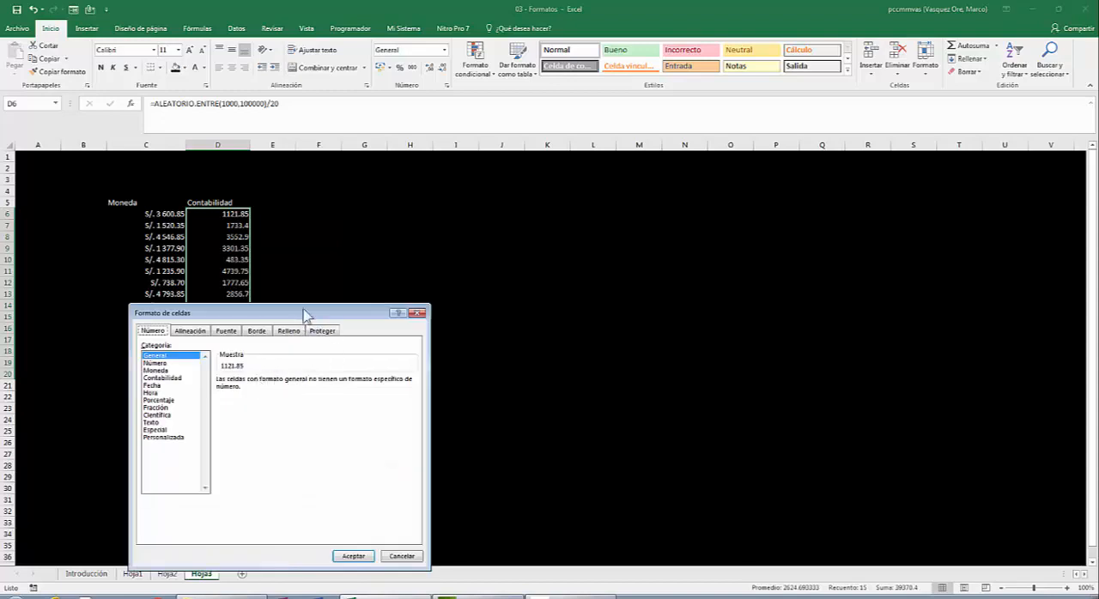
{"action": "left_click_drag", "start_coordinate": [312, 313], "coordinate": [624, 152]}
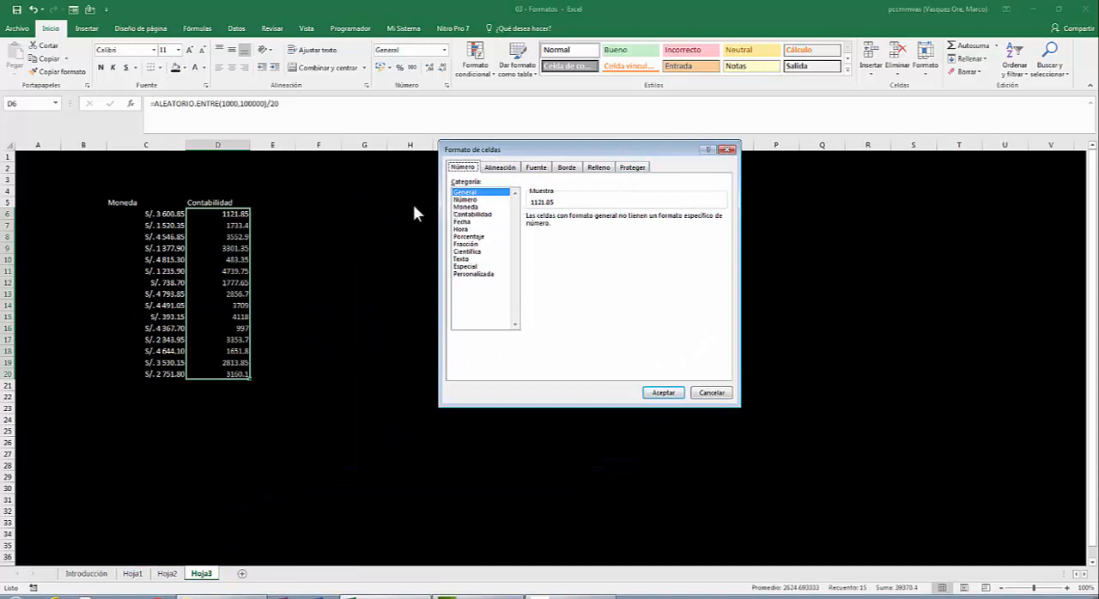
{"action": "left_click", "coordinate": [482, 208]}
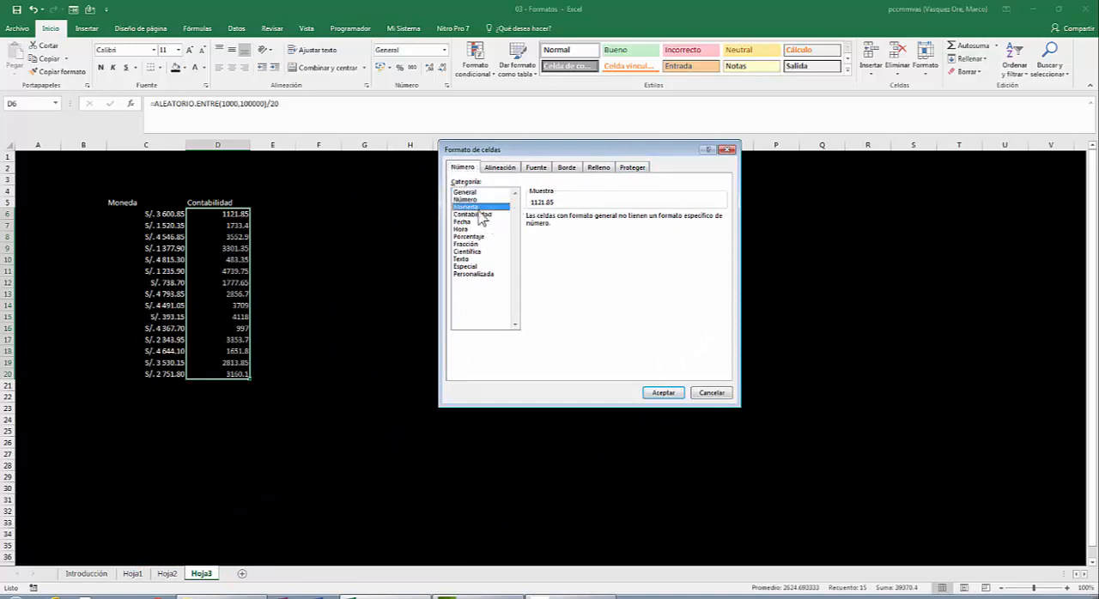
{"action": "left_click", "coordinate": [480, 215]}
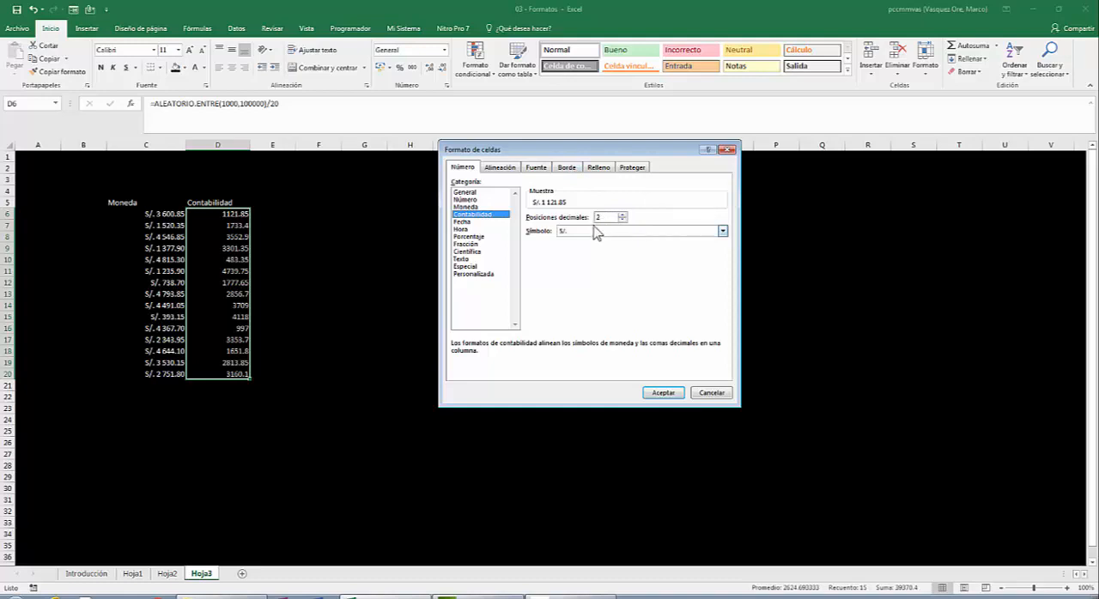
{"action": "left_click", "coordinate": [661, 393]}
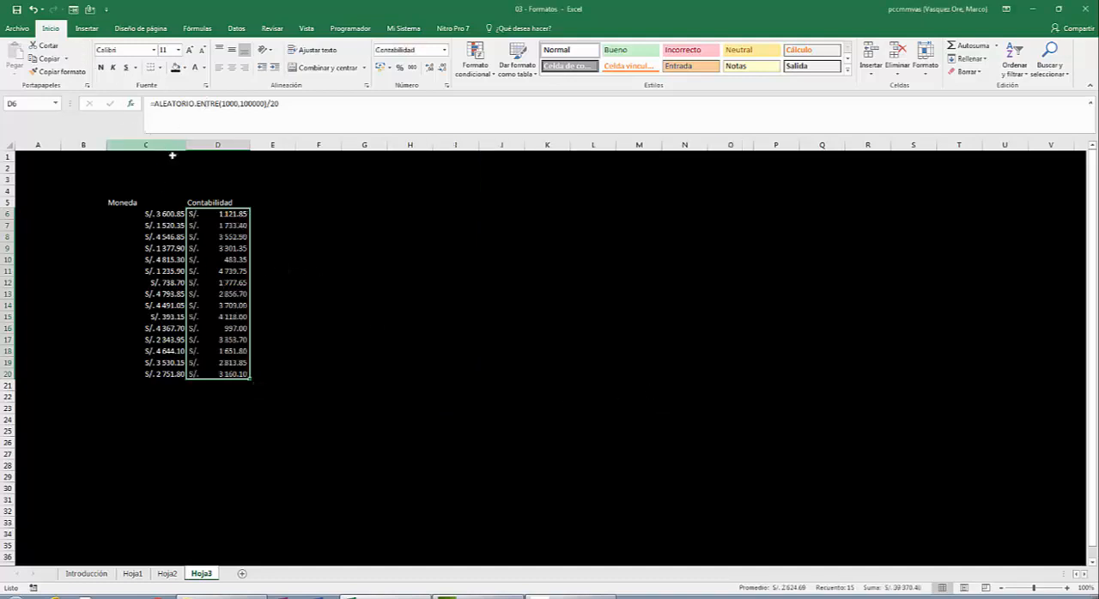
{"action": "left_click", "coordinate": [220, 214]}
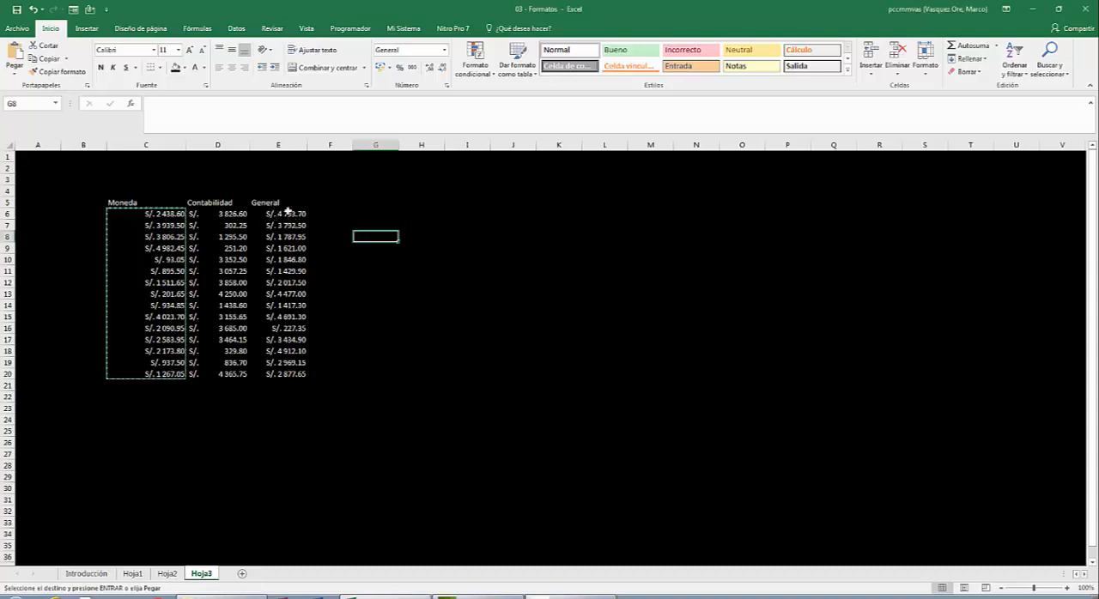
- Set the number format of E6:E20, below the General heading, to General
{"action": "left_click", "coordinate": [288, 211]}
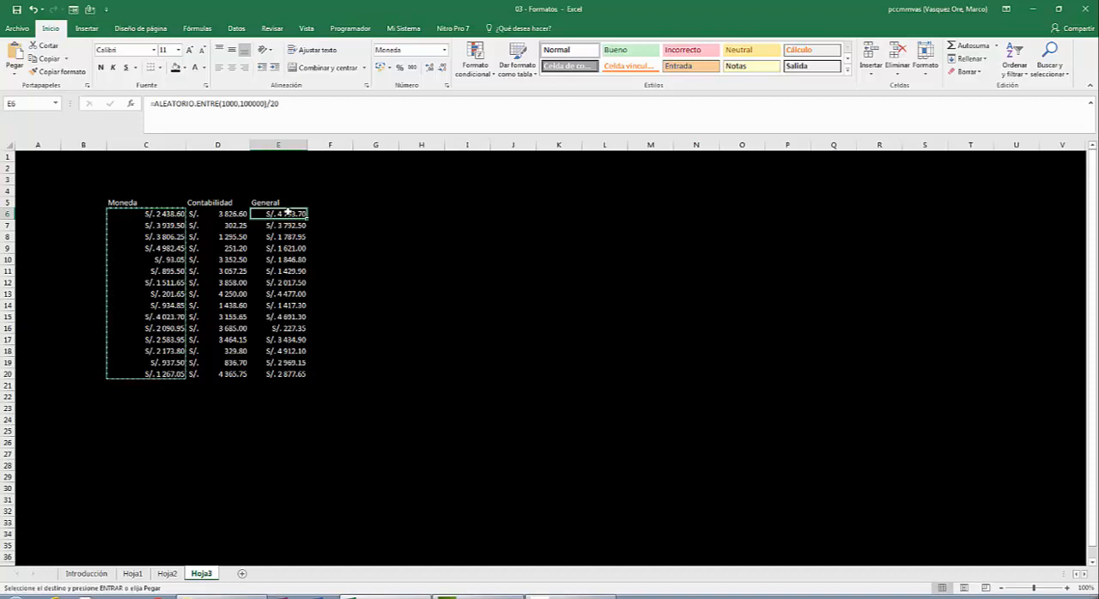
{"action": "left_click_drag", "start_coordinate": [289, 211], "coordinate": [288, 375]}
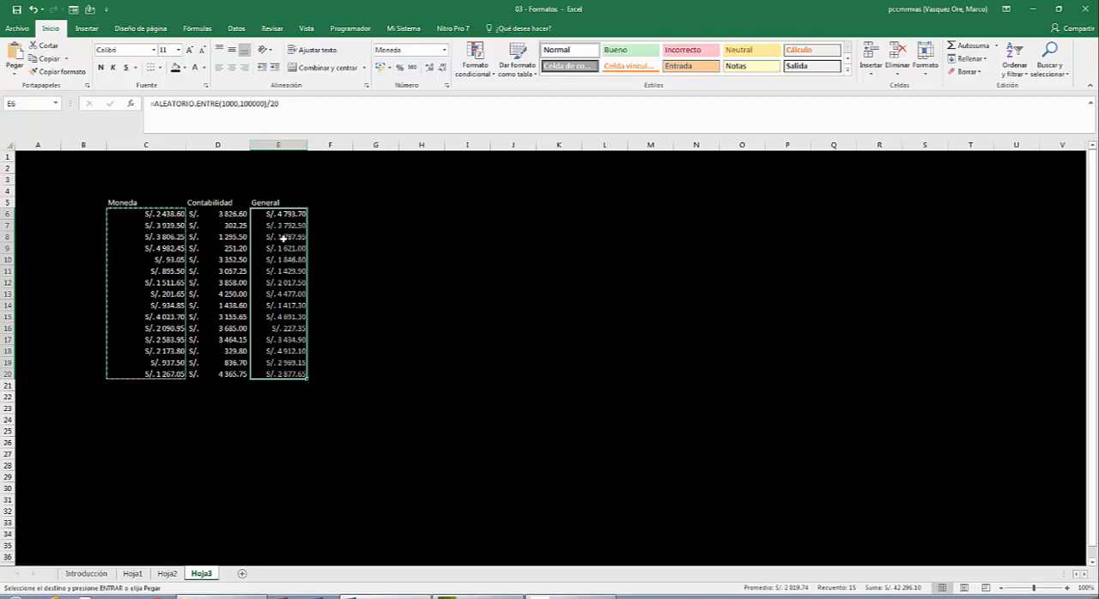
{"action": "key", "text": "ctrl+v"}
{"action": "left_click", "coordinate": [445, 49]}
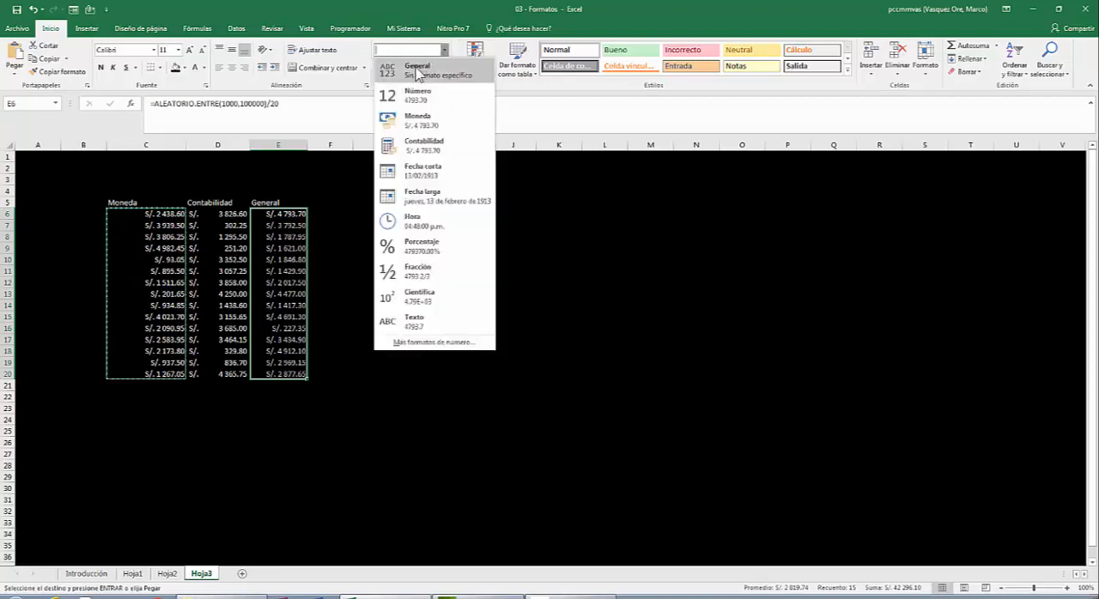
{"action": "left_click", "coordinate": [418, 70]}
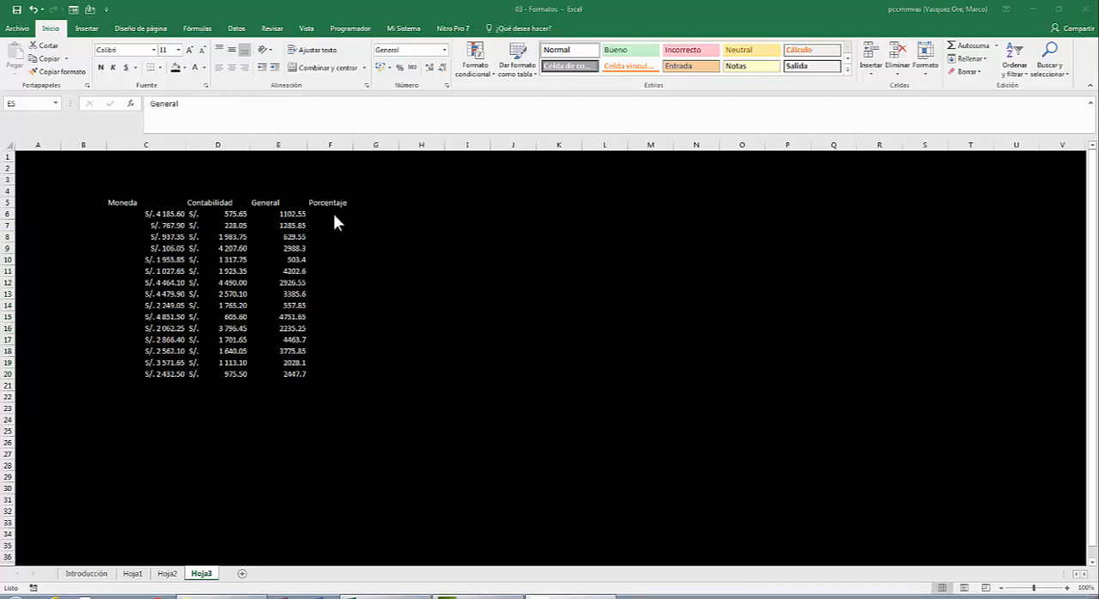
- Enter the formula =ALEATORIO() in F6 below the Porcentaje heading and fill it down to F20
{"action": "left_click", "coordinate": [333, 213]}
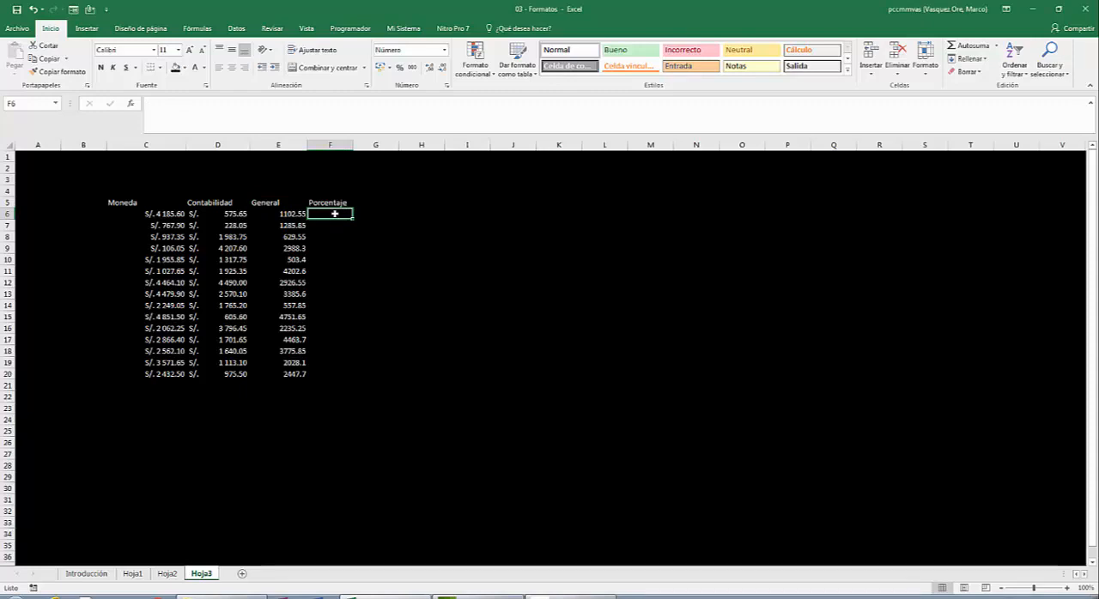
{"action": "type", "text": "="}
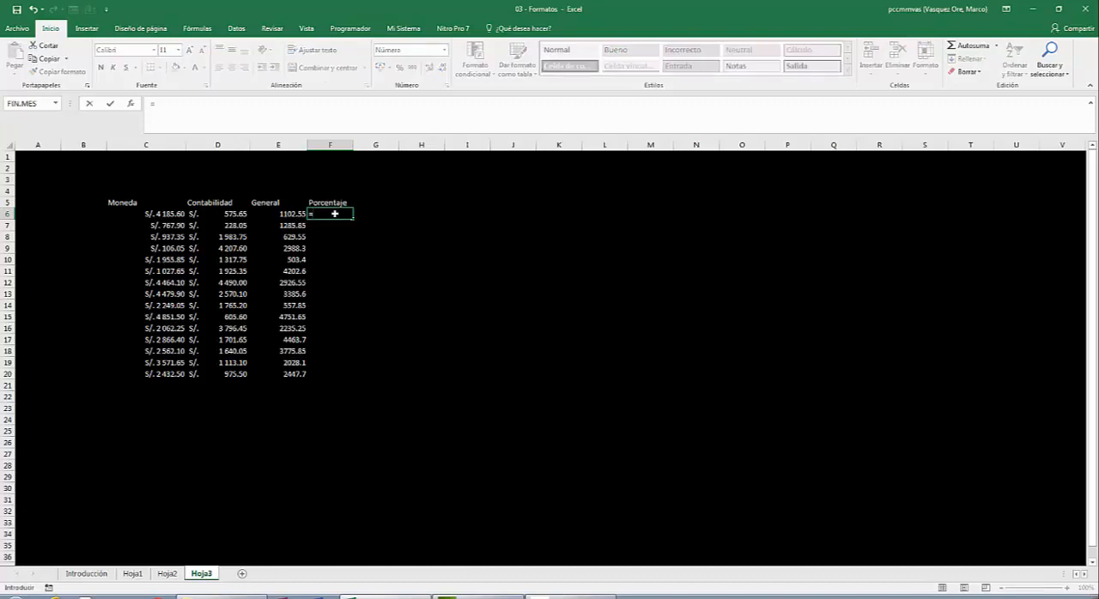
{"action": "type", "text": "aleatorio"}
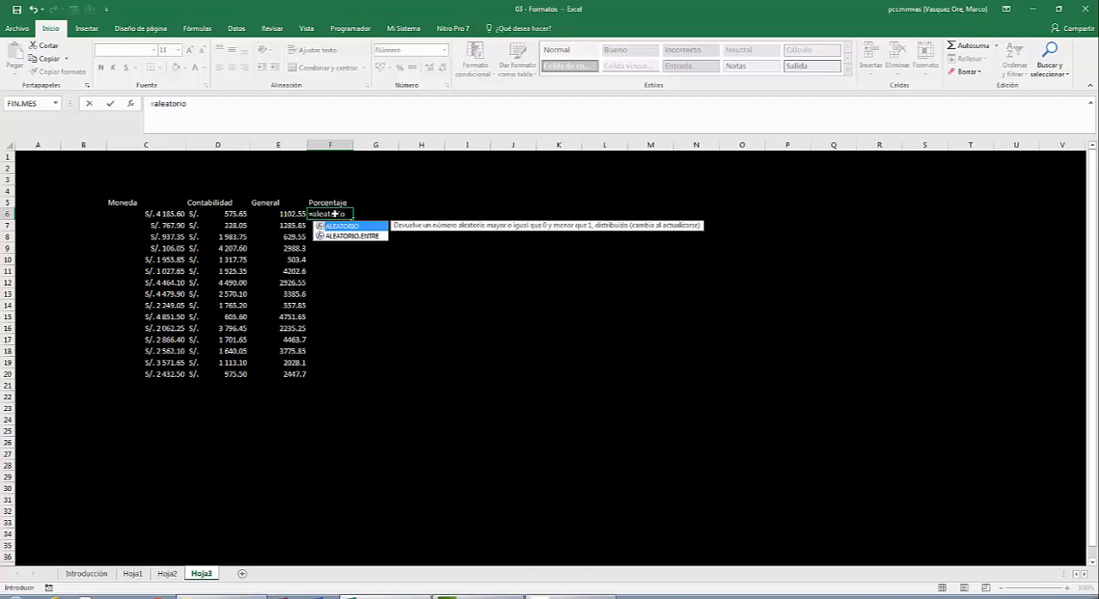
{"action": "type", "text": "()"}
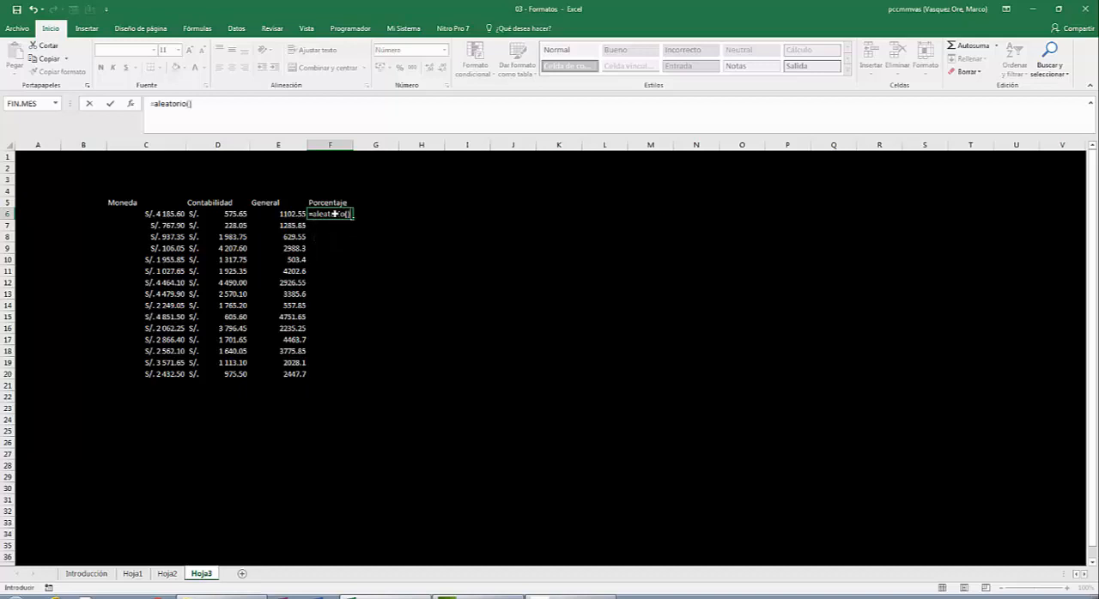
{"action": "key", "text": "Return"}
{"action": "left_click", "coordinate": [335, 214]}
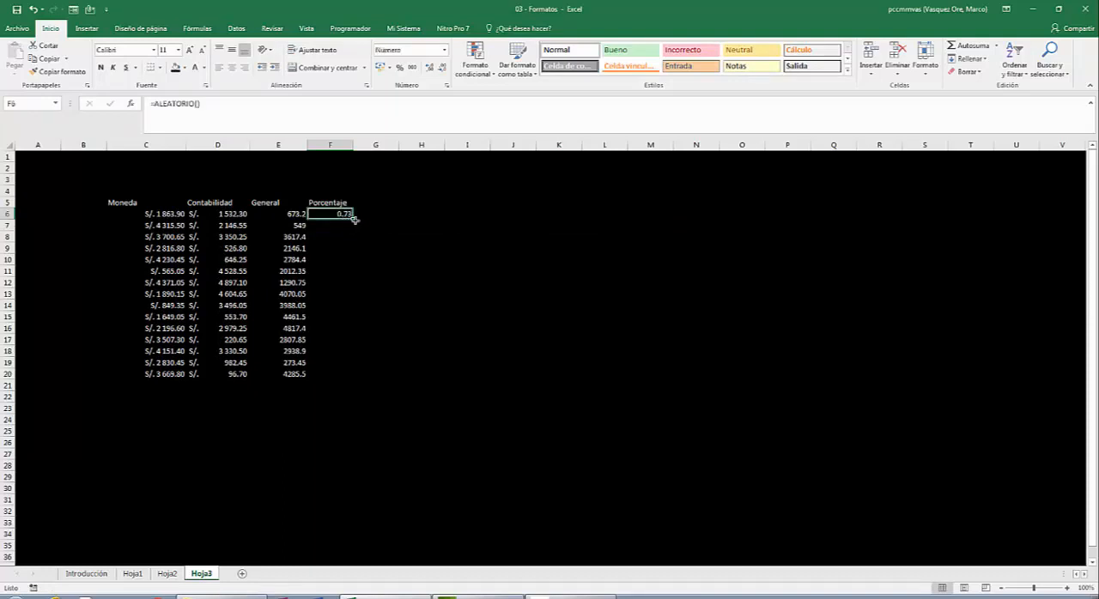
{"action": "double_click", "coordinate": [353, 218]}
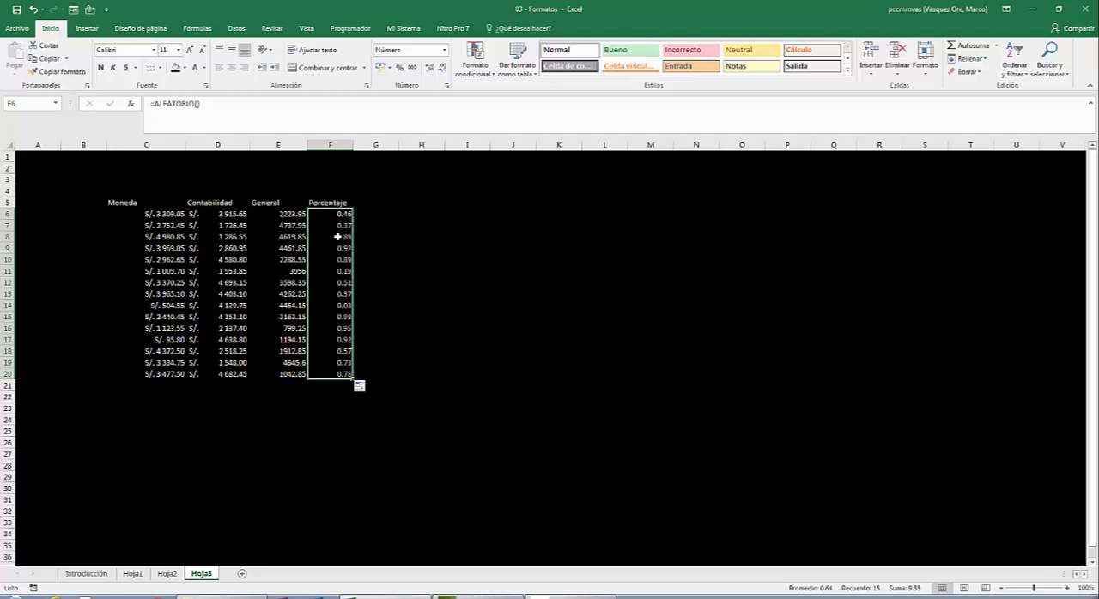
- Format the values in F6:F20 as Porcentaje with 0 decimal places
{"action": "right_click", "coordinate": [339, 236]}
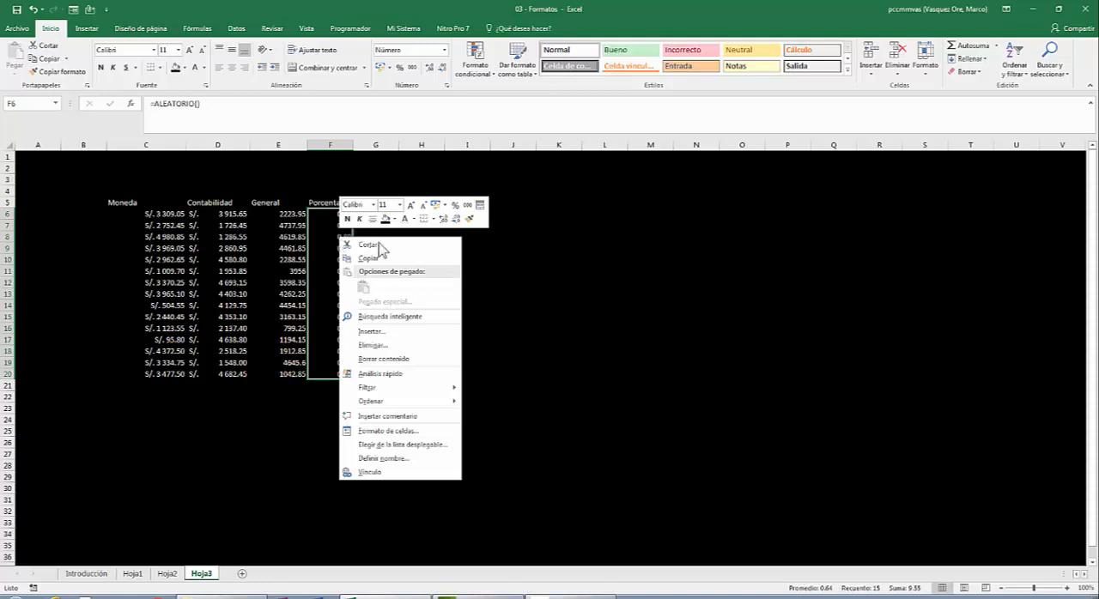
{"action": "left_click", "coordinate": [384, 431]}
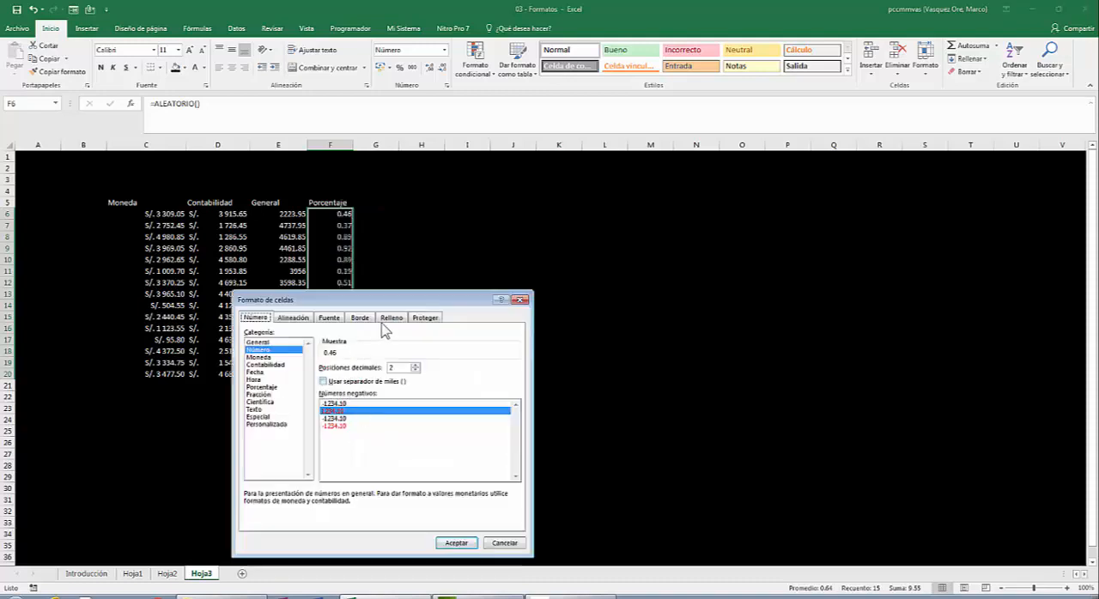
{"action": "left_click_drag", "start_coordinate": [375, 304], "coordinate": [558, 146]}
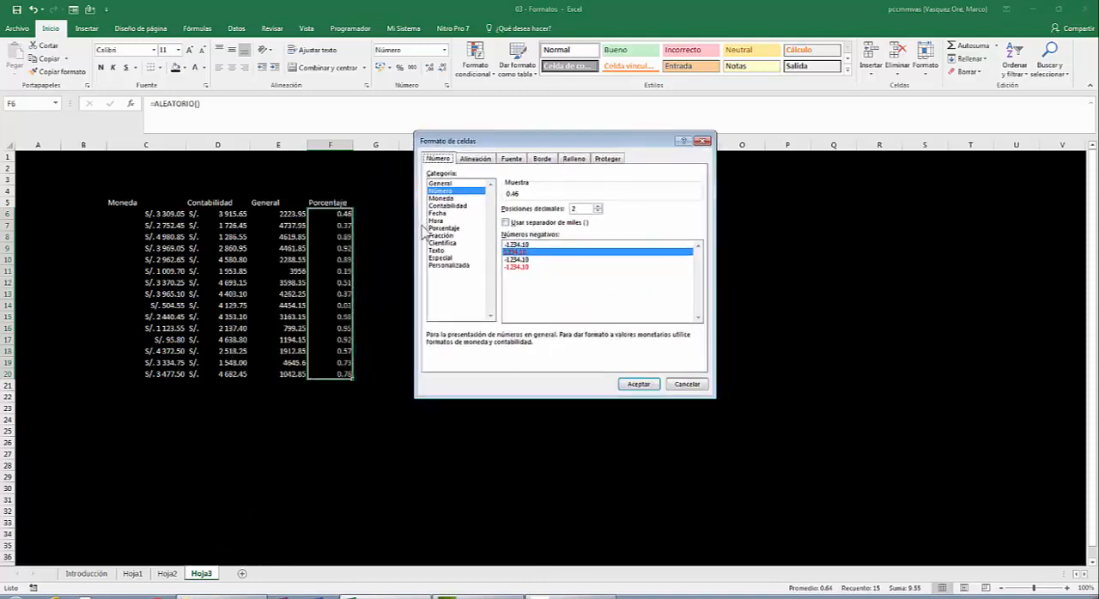
{"action": "left_click", "coordinate": [450, 228]}
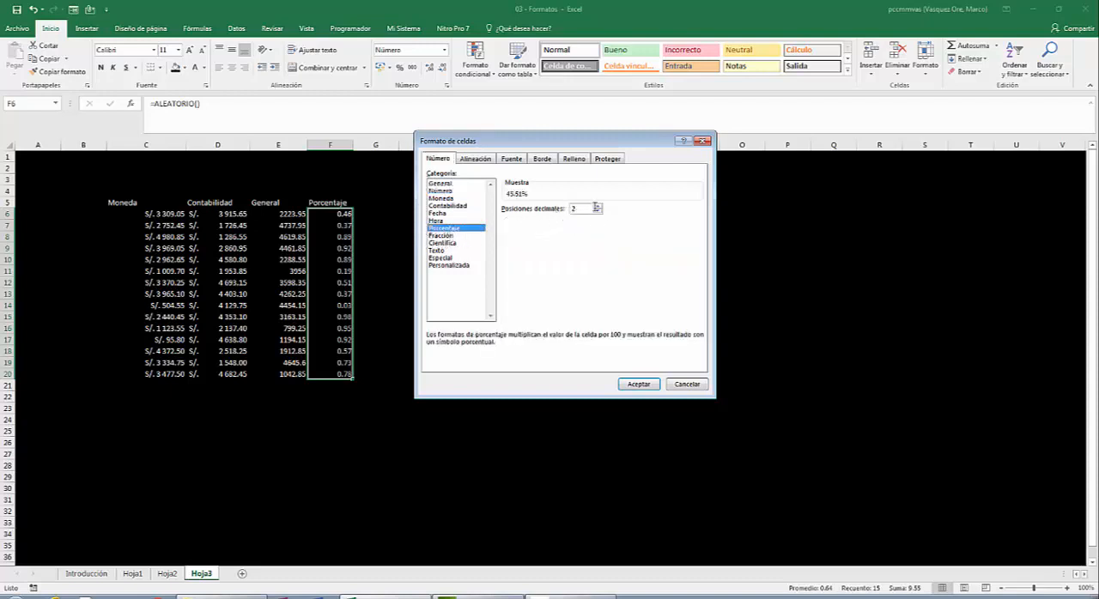
{"action": "double_click", "coordinate": [572, 208]}
{"action": "left_click", "coordinate": [597, 211]}
{"action": "left_click", "coordinate": [639, 384]}
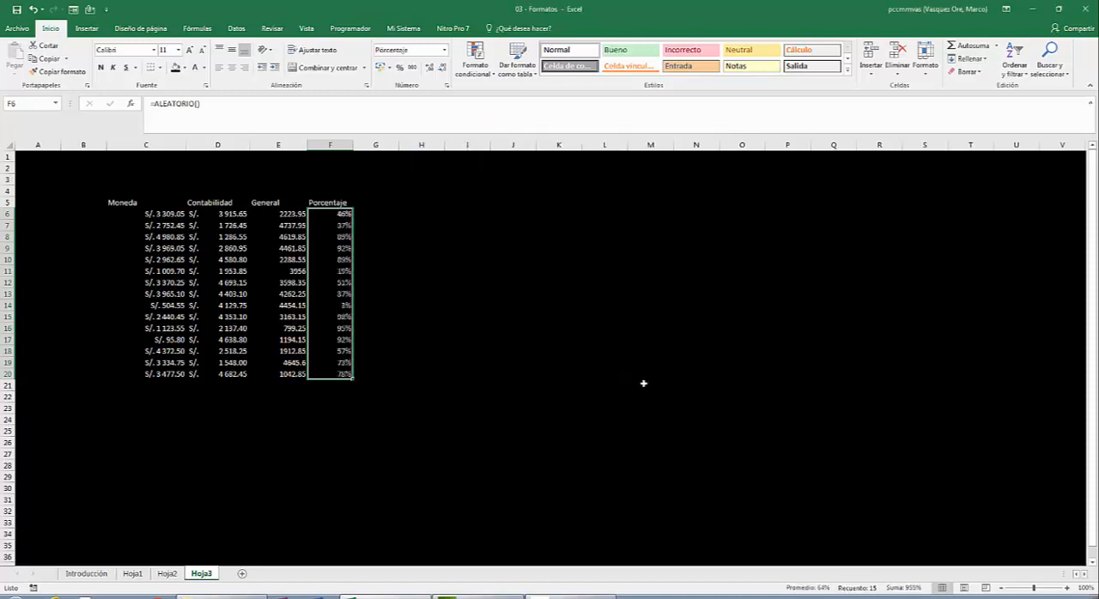
{"action": "left_click", "coordinate": [392, 200]}
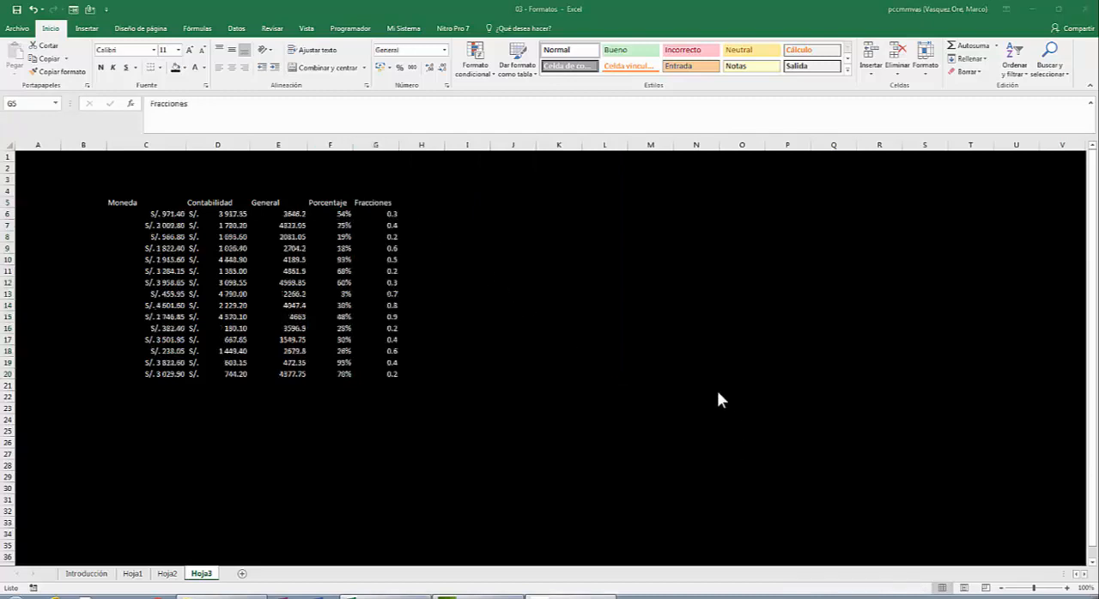
- Format the values in G6:G20, below the Fracciones heading, as Fracción with the type Hasta un dígito (1/4)
{"action": "left_click", "coordinate": [377, 202]}
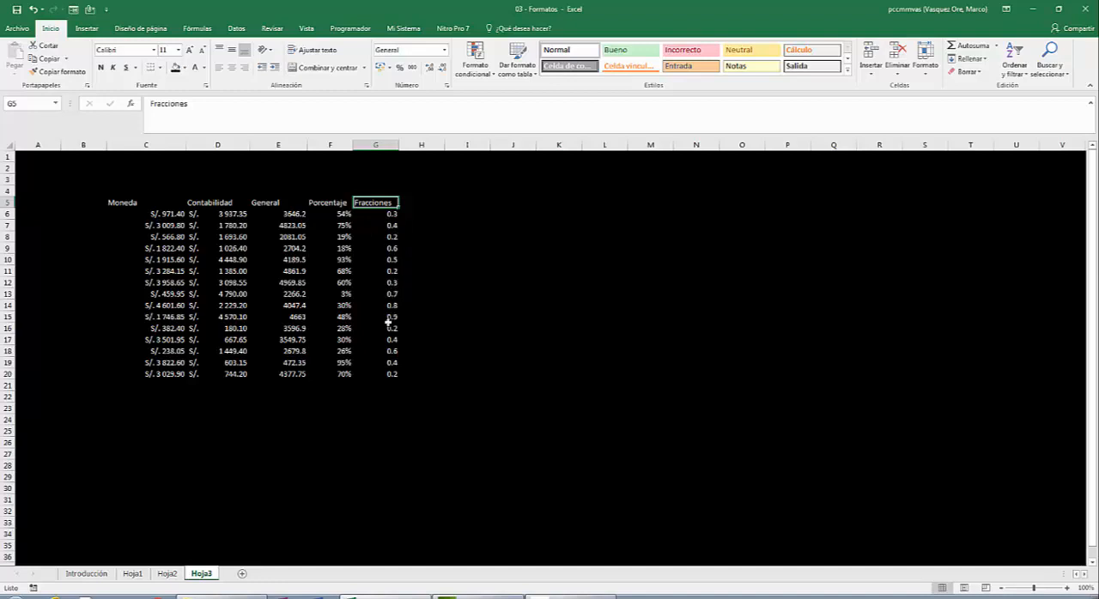
{"action": "left_click", "coordinate": [378, 213]}
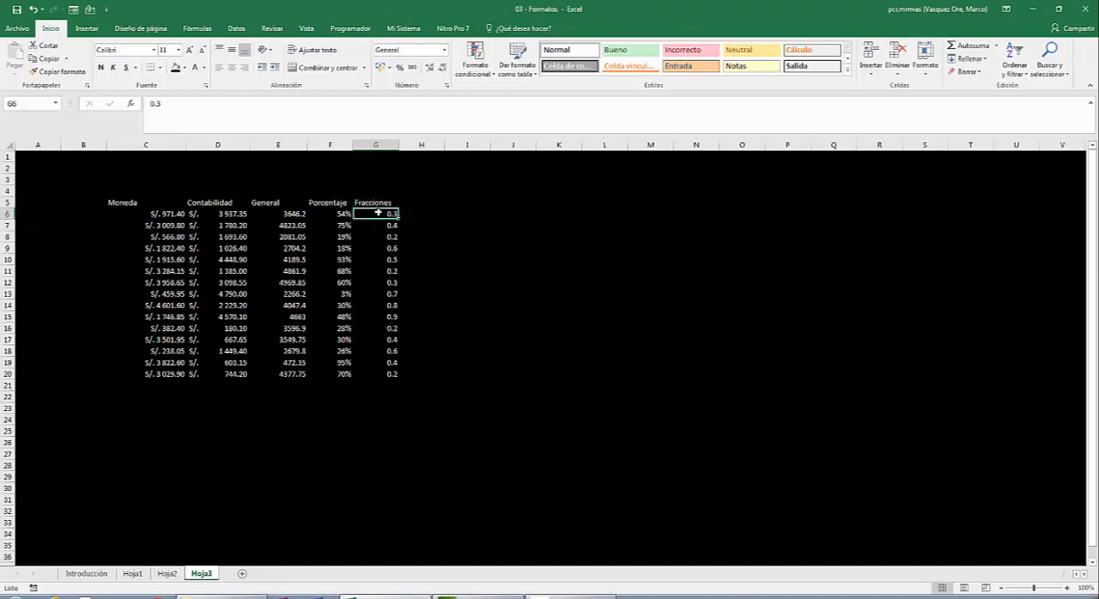
{"action": "key", "text": "shift+Down"}
{"action": "key", "text": "shift+Down"}
{"action": "key", "text": "shift+Down"}
{"action": "key", "text": "shift+Down"}
{"action": "key", "text": "shift+Down"}
{"action": "key", "text": "shift+Down"}
{"action": "key", "text": "shift+Down"}
{"action": "key", "text": "shift+Down"}
{"action": "key", "text": "shift+Down"}
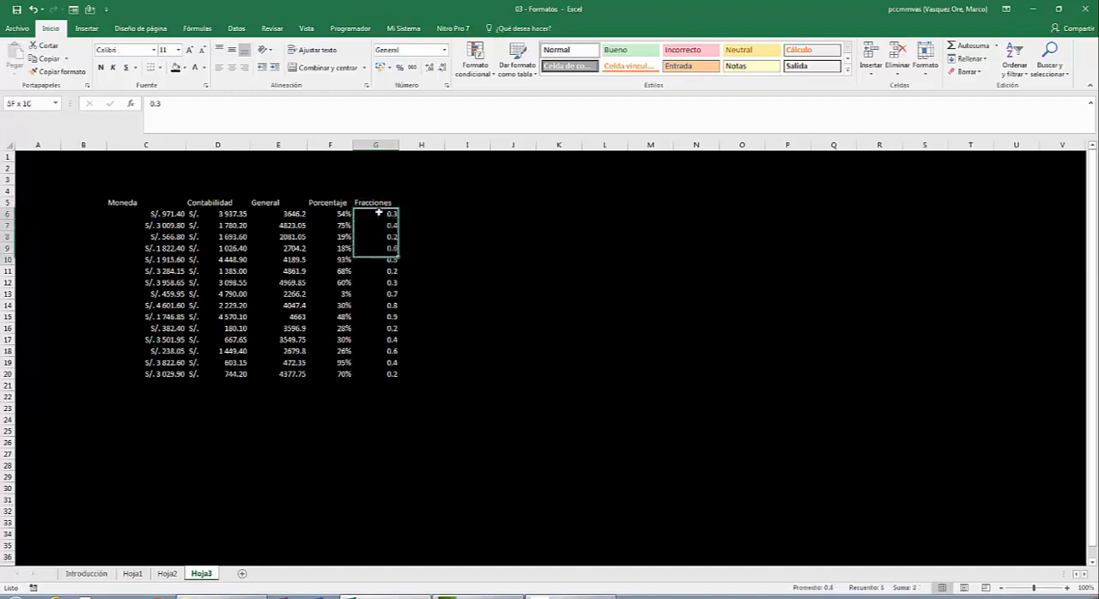
{"action": "key", "text": "shift+Down"}
{"action": "key", "text": "shift+Down"}
{"action": "key", "text": "shift+Down"}
{"action": "key", "text": "shift+Down"}
{"action": "key", "text": "shift+Down"}
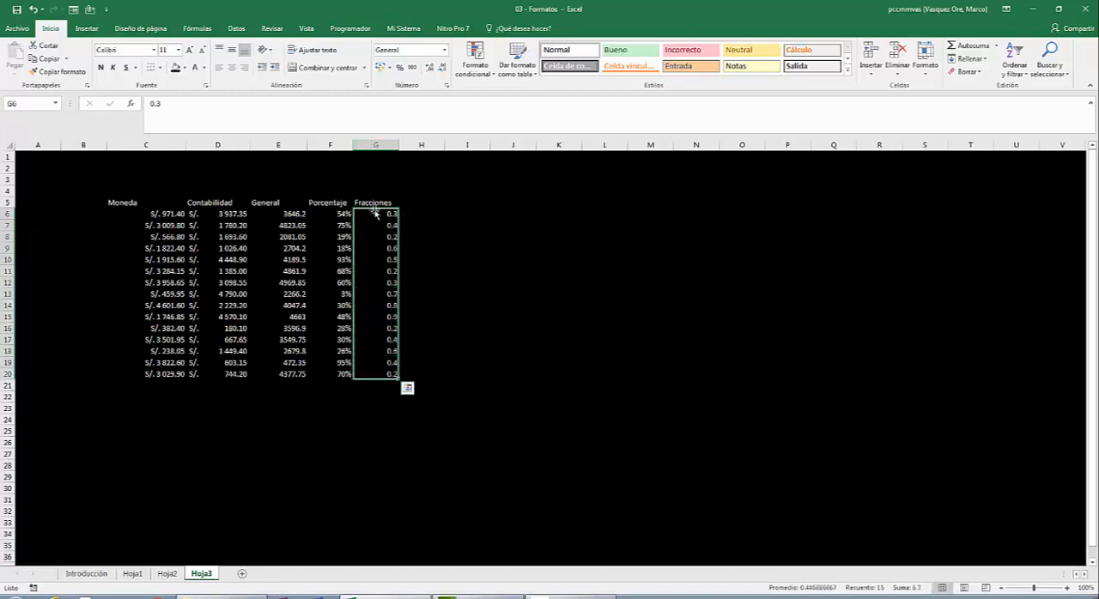
{"action": "right_click", "coordinate": [381, 237]}
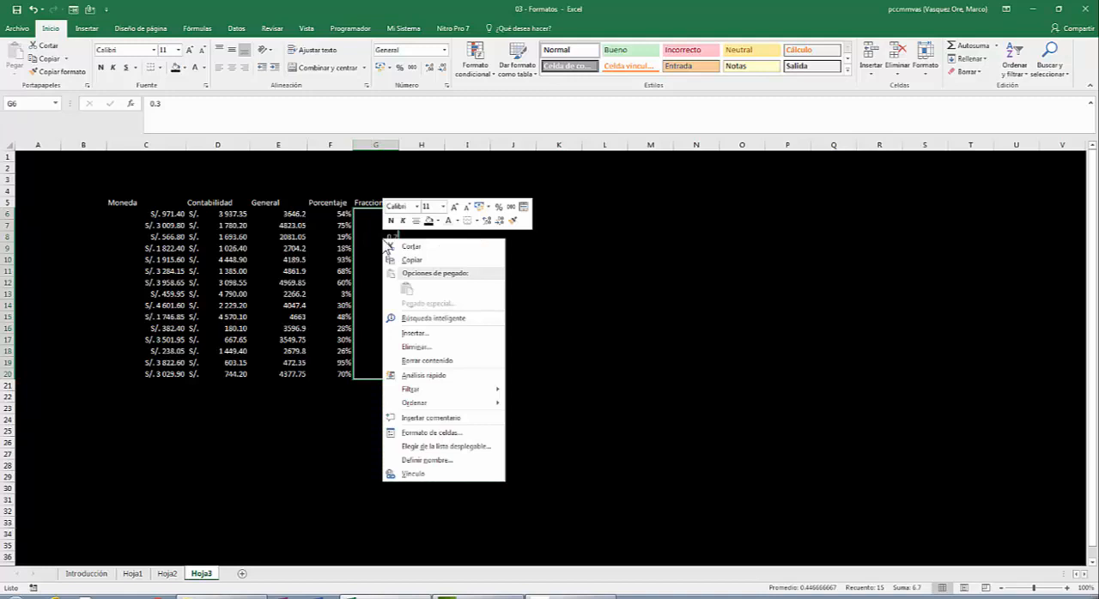
{"action": "left_click", "coordinate": [442, 434]}
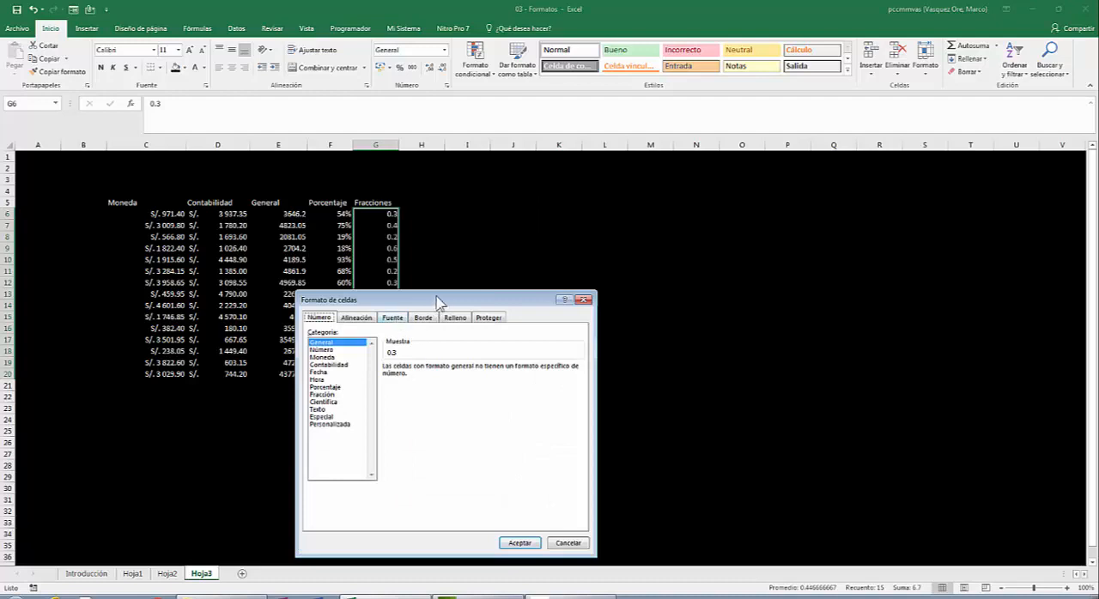
{"action": "left_click_drag", "start_coordinate": [444, 299], "coordinate": [575, 127]}
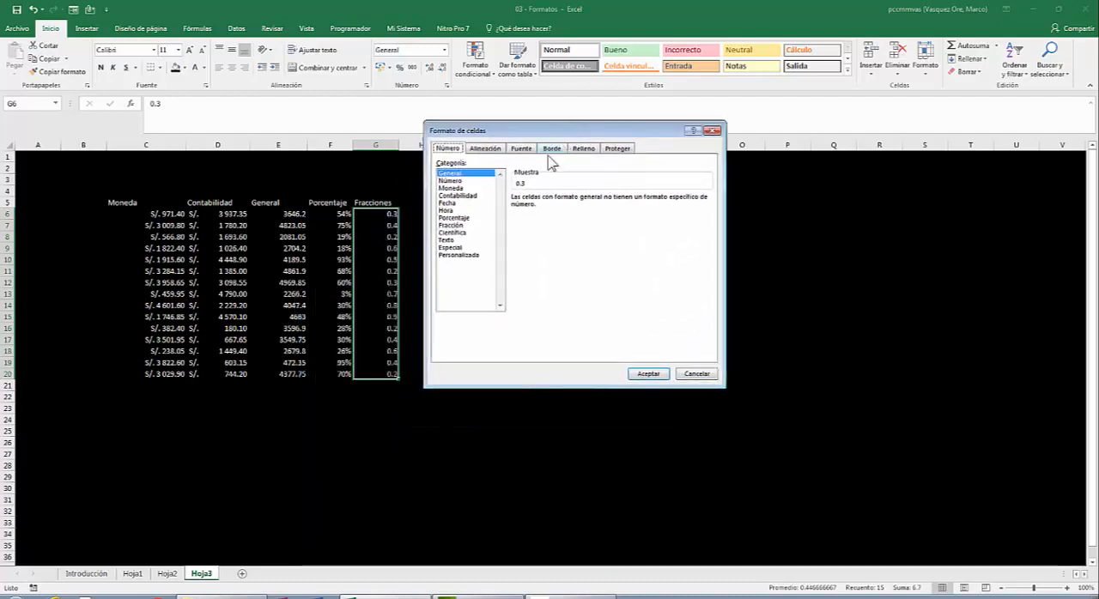
{"action": "left_click", "coordinate": [455, 225]}
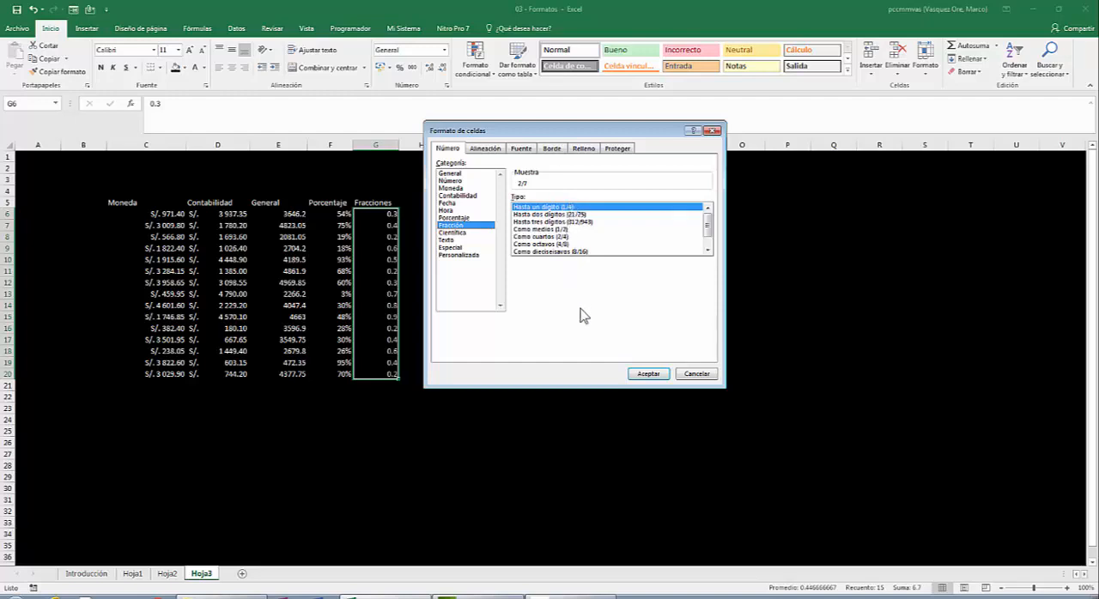
{"action": "left_click", "coordinate": [661, 375]}
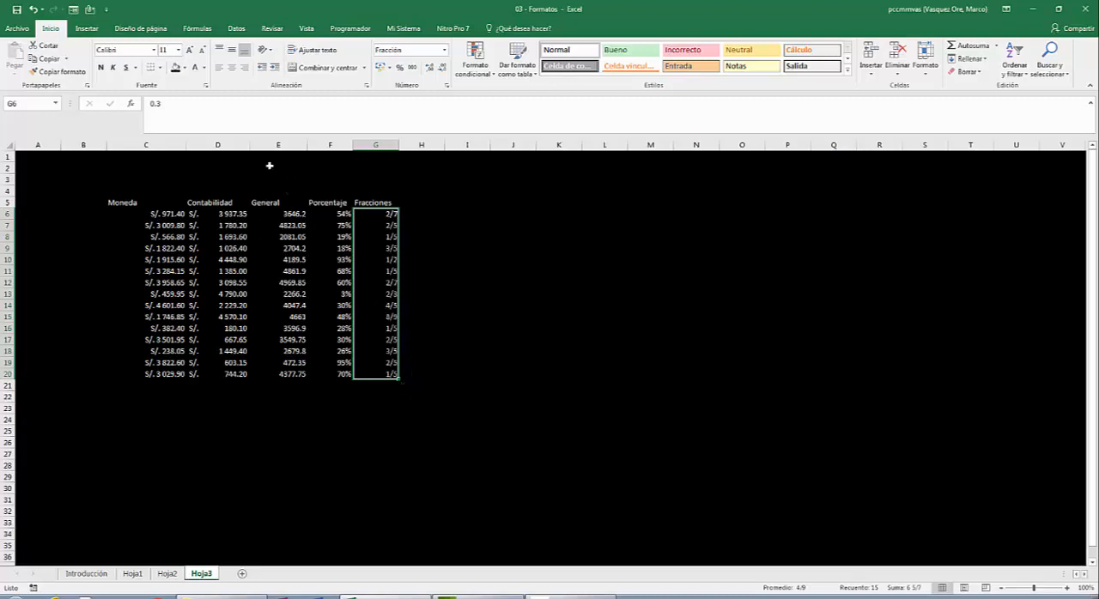
- Change the fraction type of G6:G20 to Hasta dos dígitos (21/25)
{"action": "right_click", "coordinate": [384, 235]}
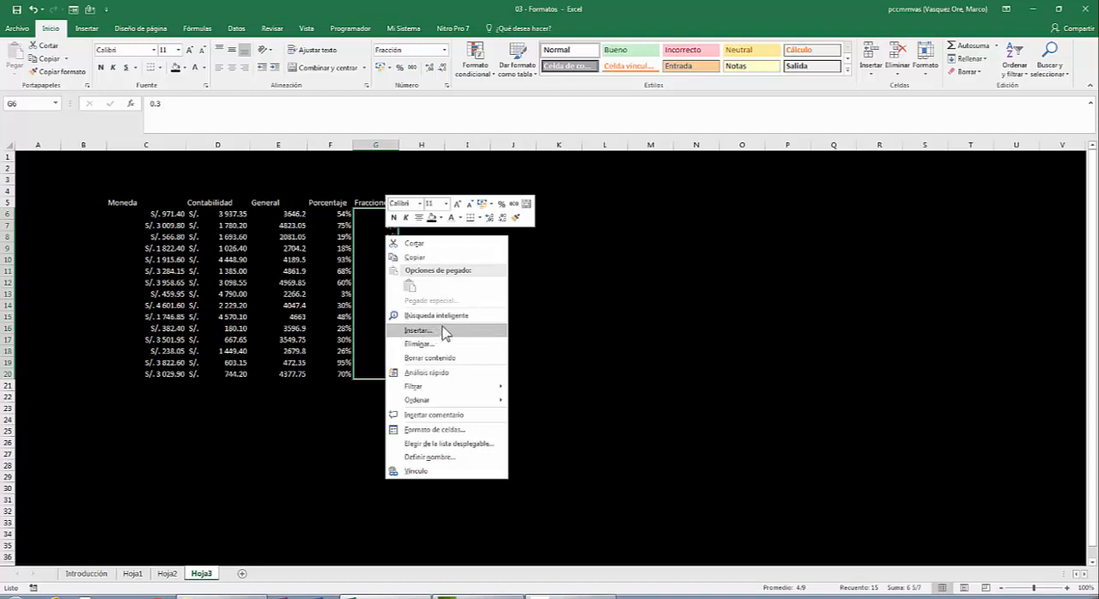
{"action": "left_click", "coordinate": [419, 429]}
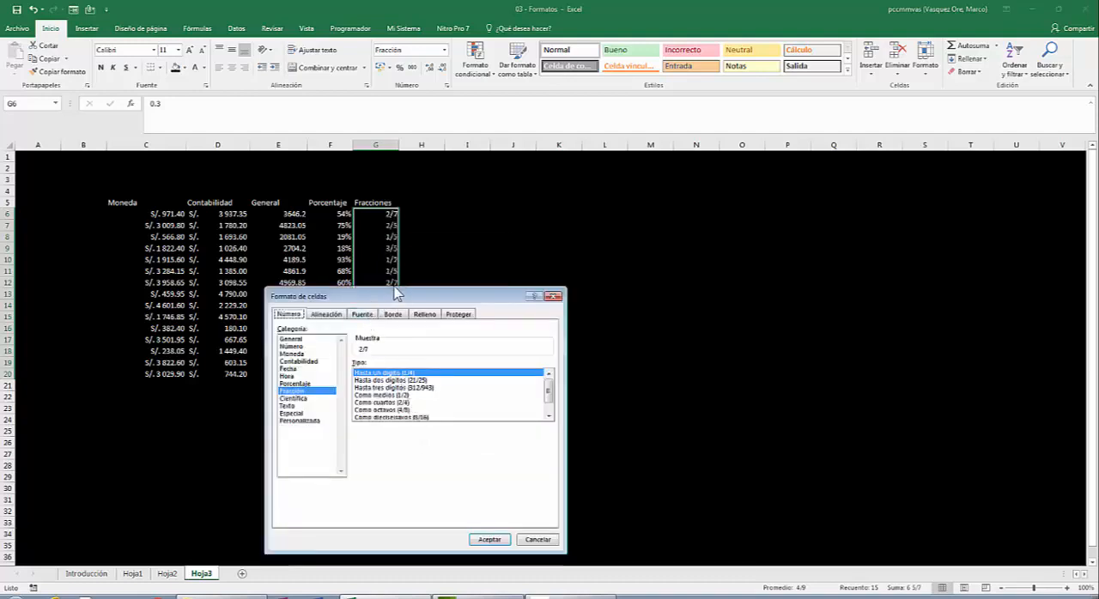
{"action": "left_click_drag", "start_coordinate": [391, 299], "coordinate": [596, 130]}
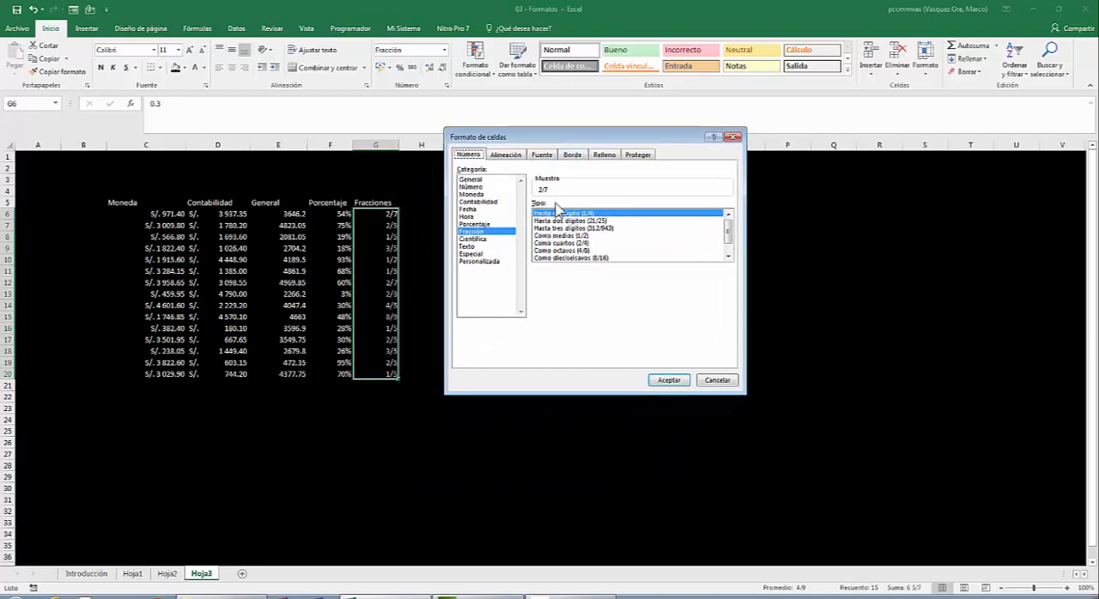
{"action": "left_click", "coordinate": [594, 221]}
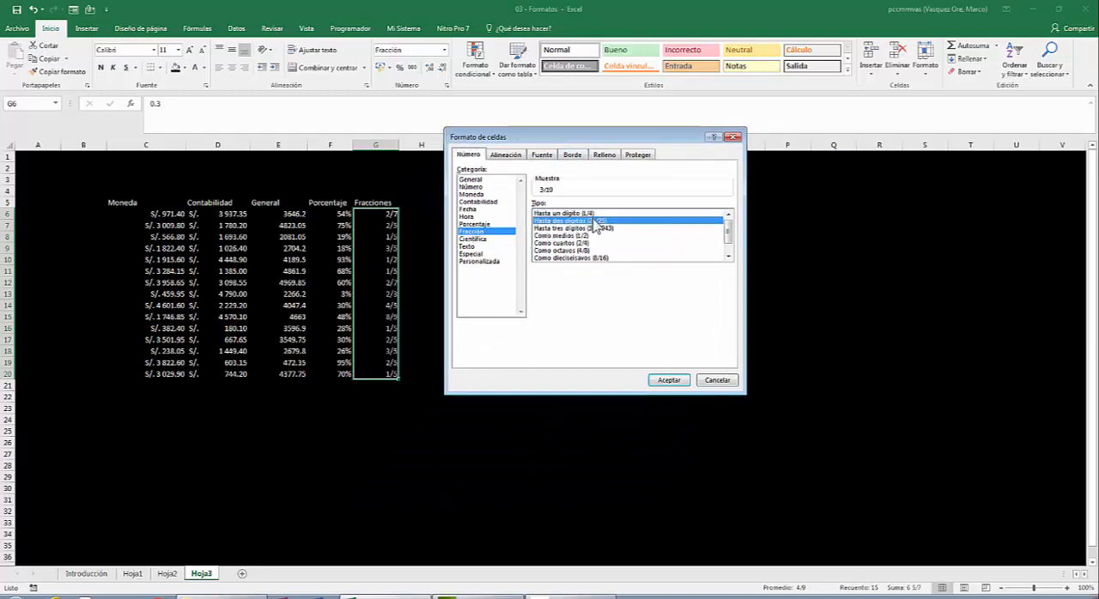
{"action": "left_click", "coordinate": [667, 379]}
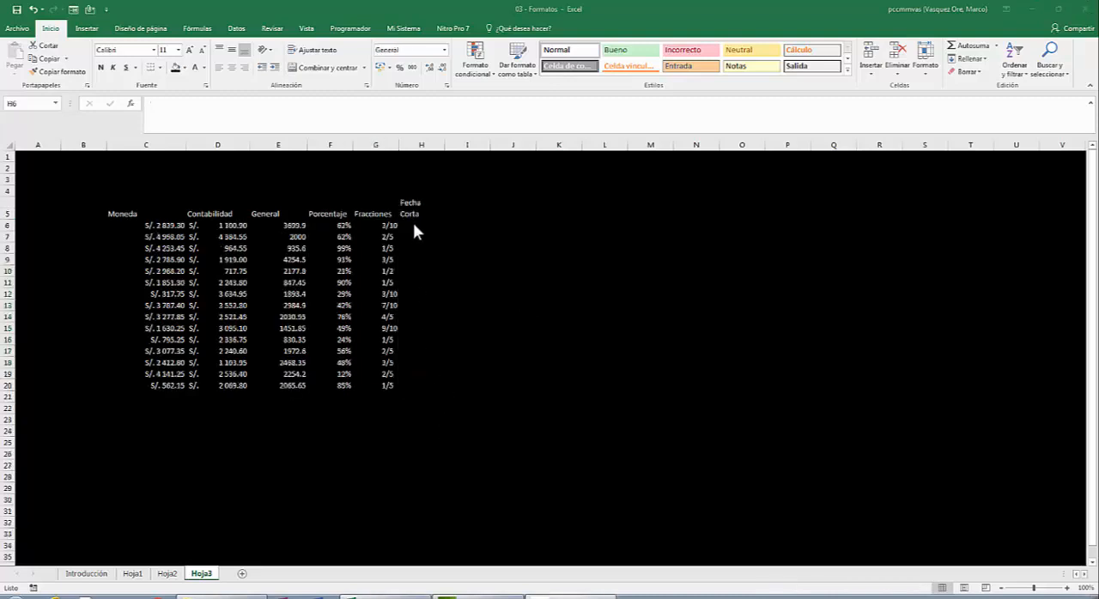
- Enter the formula =ALEATORIO.ENTRE(35000,40000) in H6 below the Fecha Corta heading and fill it down to H20
{"action": "left_click", "coordinate": [413, 223]}
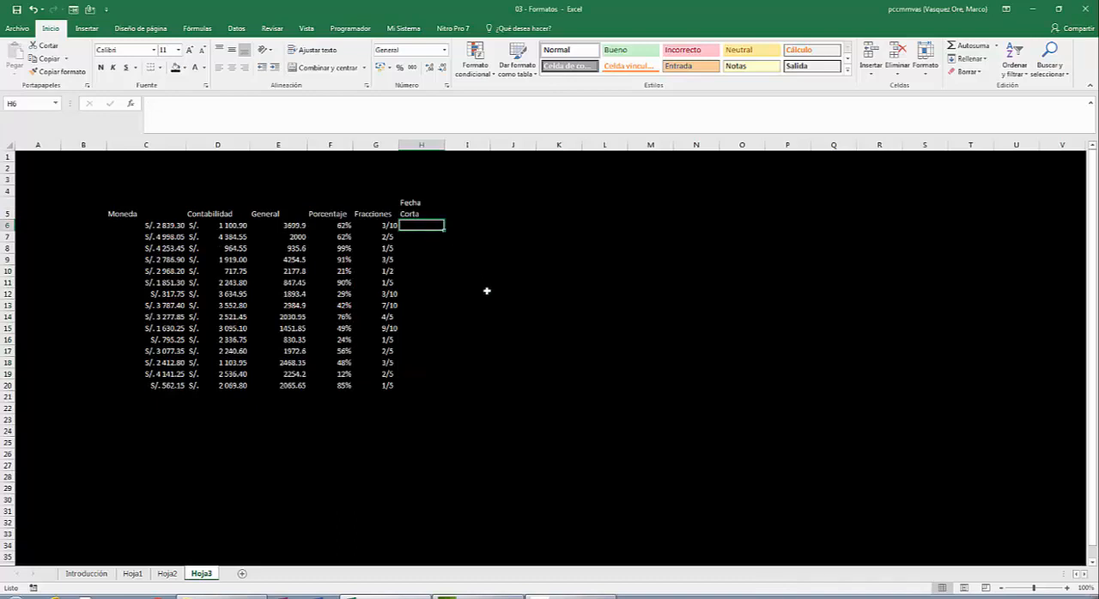
{"action": "type", "text": "=aleatorio"}
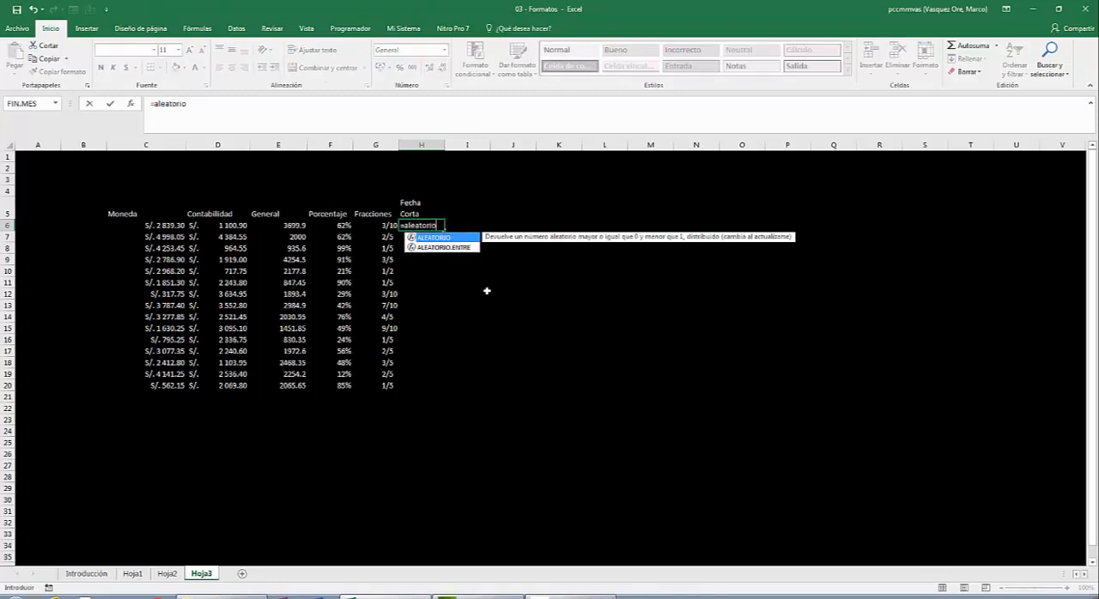
{"action": "type", "text": "."}
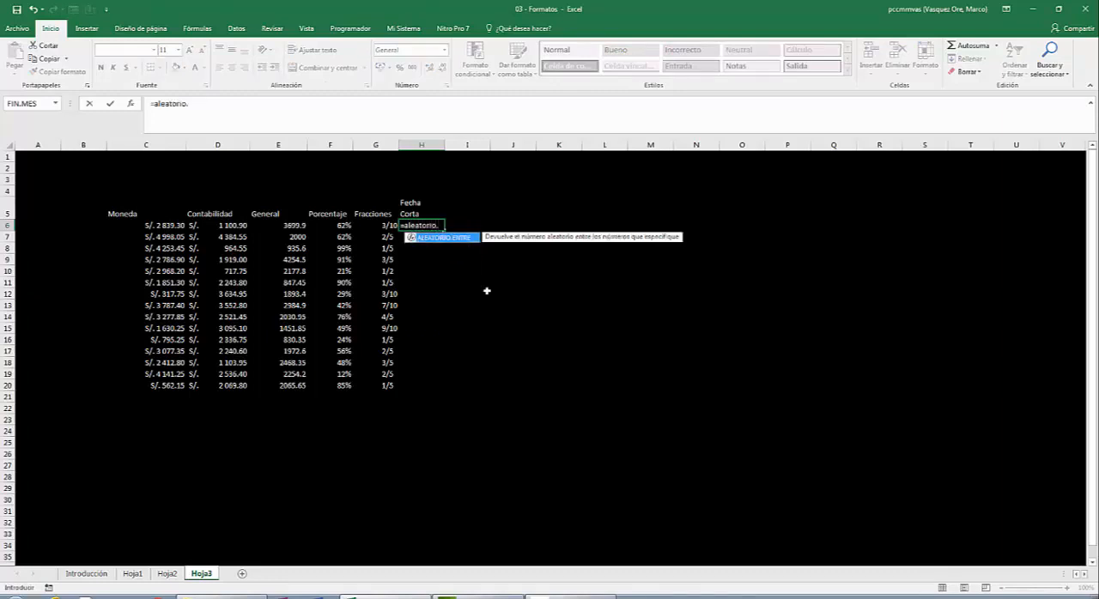
{"action": "type", "text": "entre("}
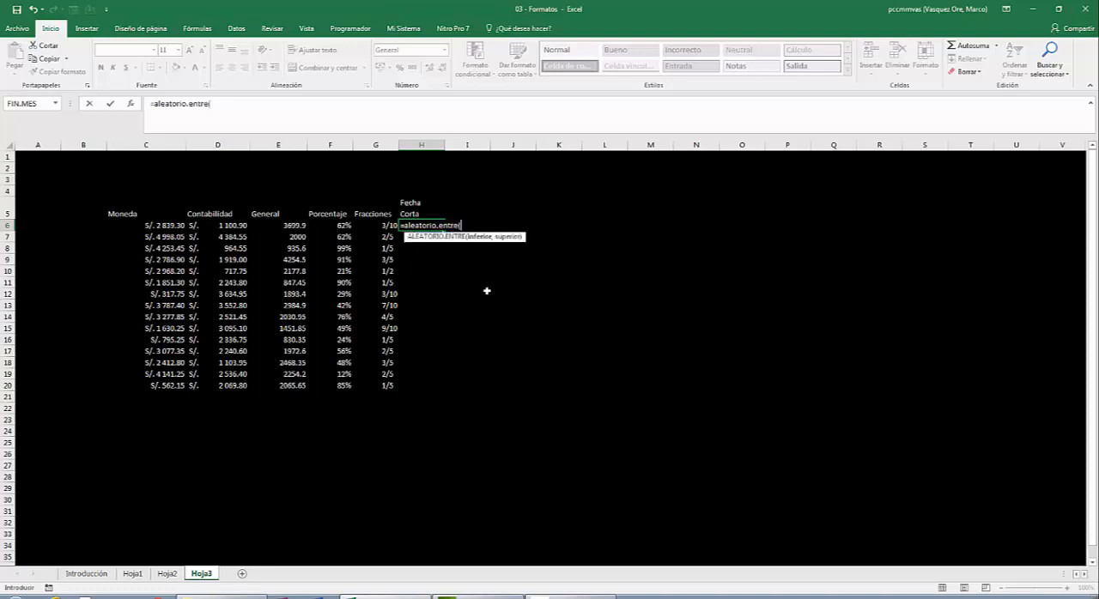
{"action": "type", "text": "35000,40000)"}
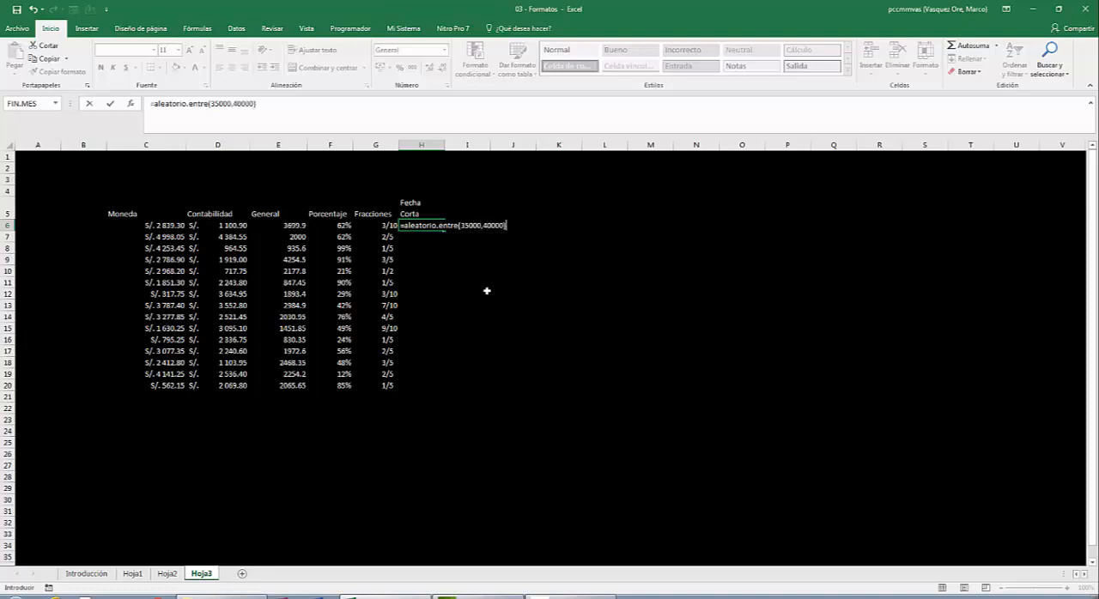
{"action": "key", "text": "Return"}
{"action": "key", "text": "Up"}
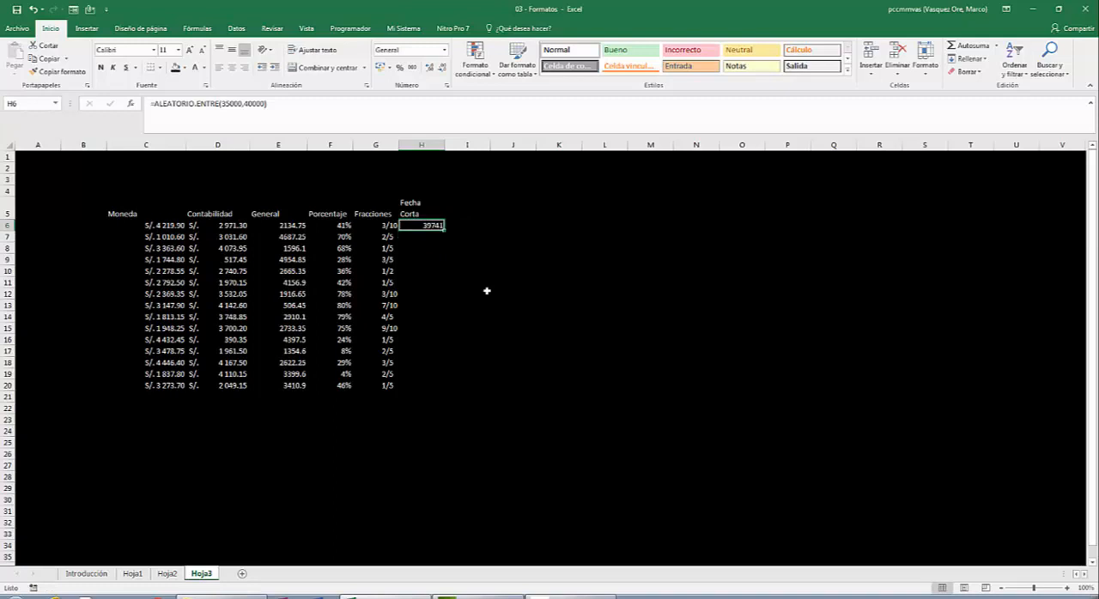
{"action": "double_click", "coordinate": [446, 230]}
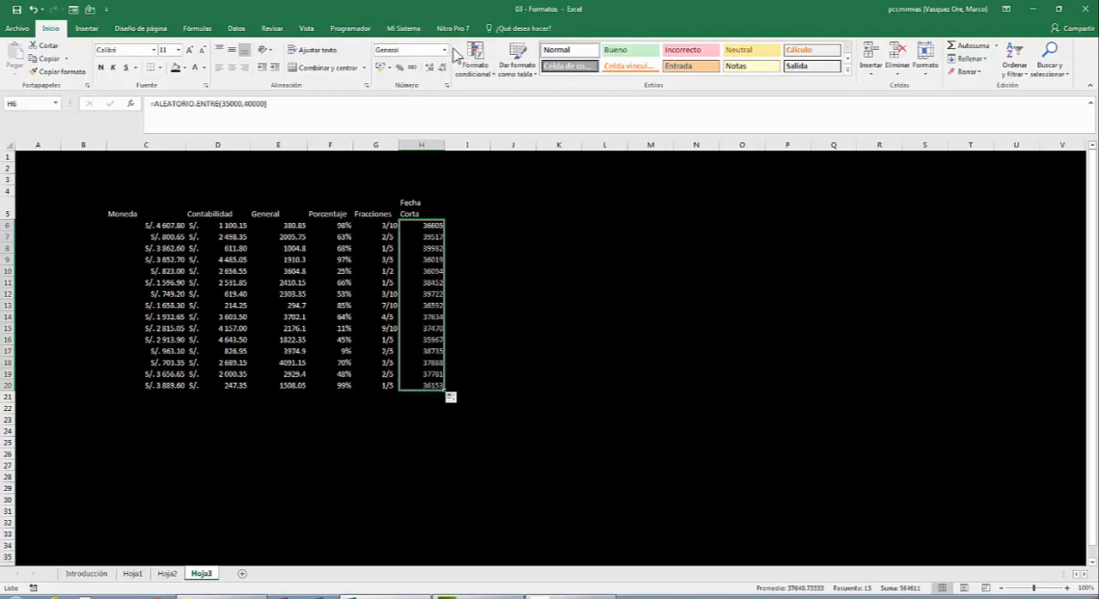
- Format the values in H6:H20 as Fecha corta
{"action": "left_click", "coordinate": [444, 50]}
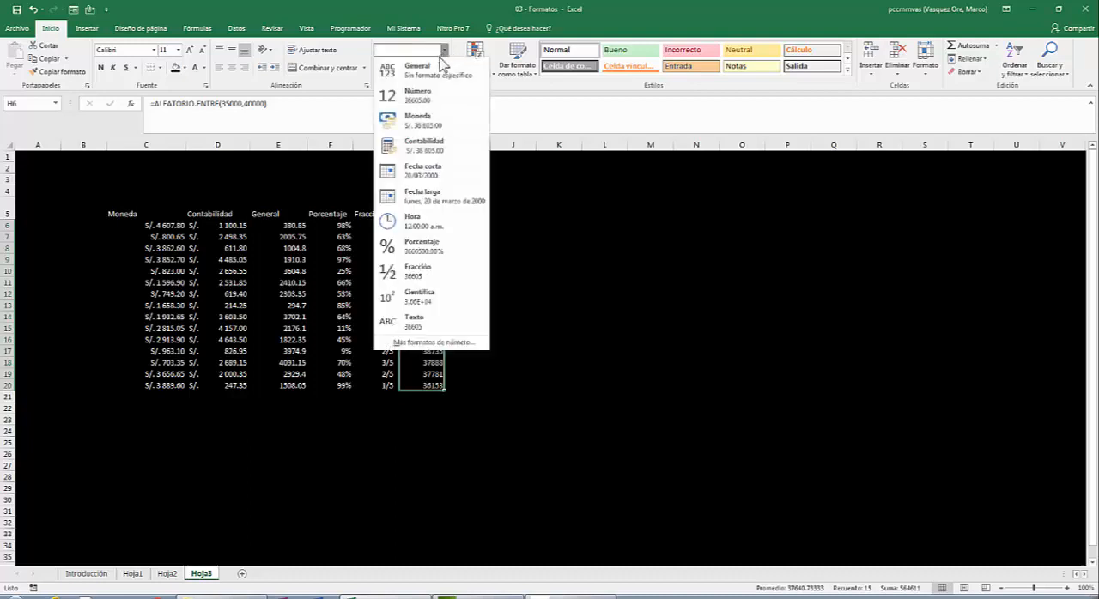
{"action": "left_click", "coordinate": [443, 175]}
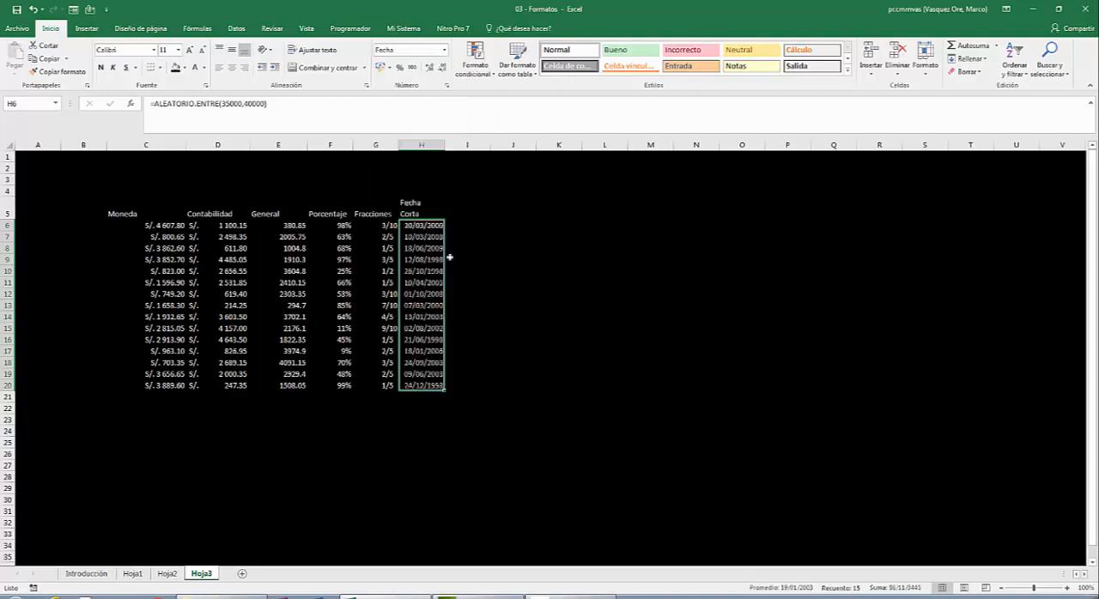
{"action": "left_click", "coordinate": [458, 293]}
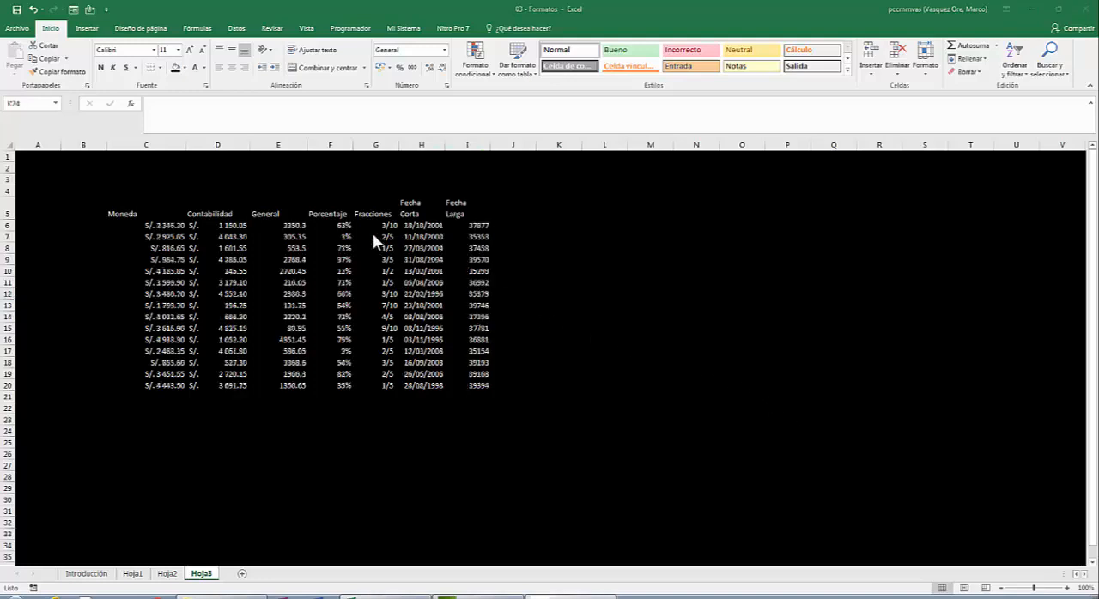
- Format the values in I6:I20, below the Fecha Larga heading, as Fecha larga
{"action": "left_click", "coordinate": [477, 224]}
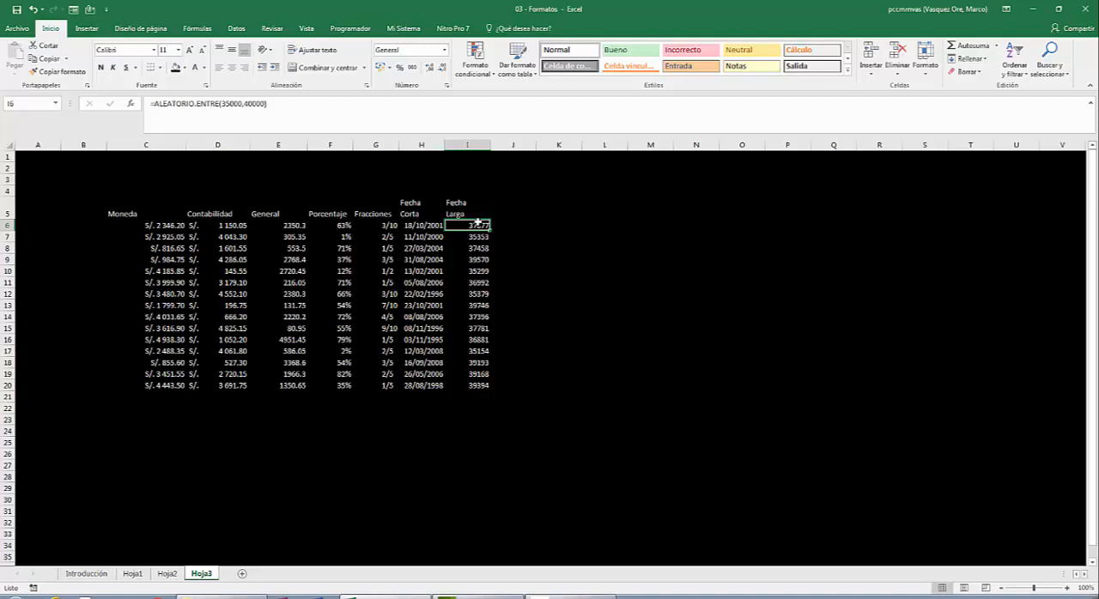
{"action": "left_click_drag", "start_coordinate": [478, 224], "coordinate": [478, 386]}
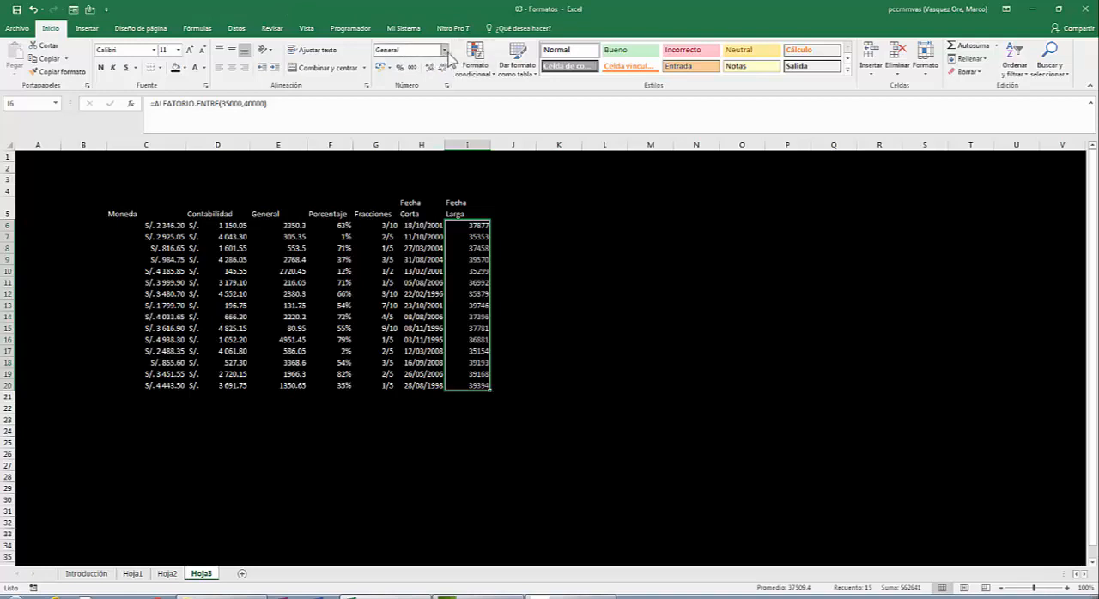
{"action": "left_click", "coordinate": [444, 50]}
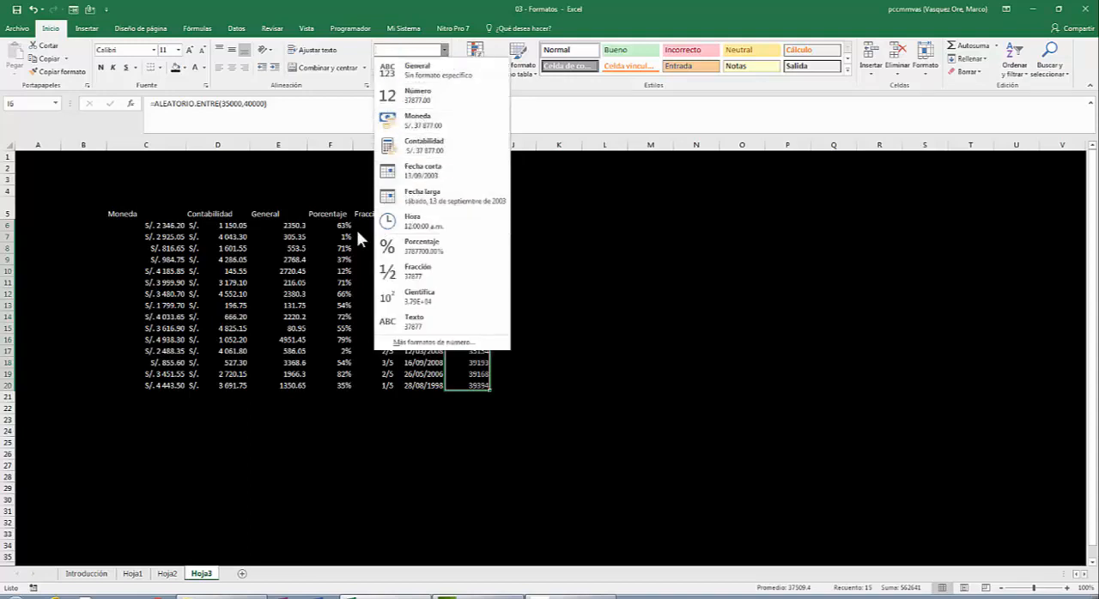
{"action": "left_click", "coordinate": [420, 195]}
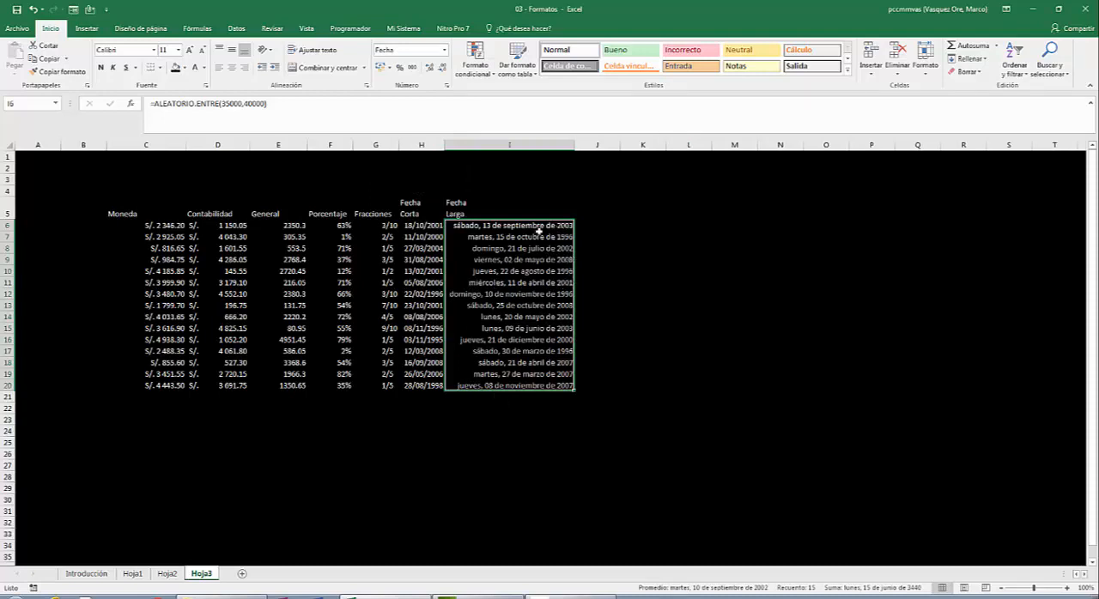
- Examine the long-format dates in the Fecha Larga column, going through the cells from I6 to I20
{"action": "left_click", "coordinate": [495, 225]}
{"action": "key", "text": "Down"}
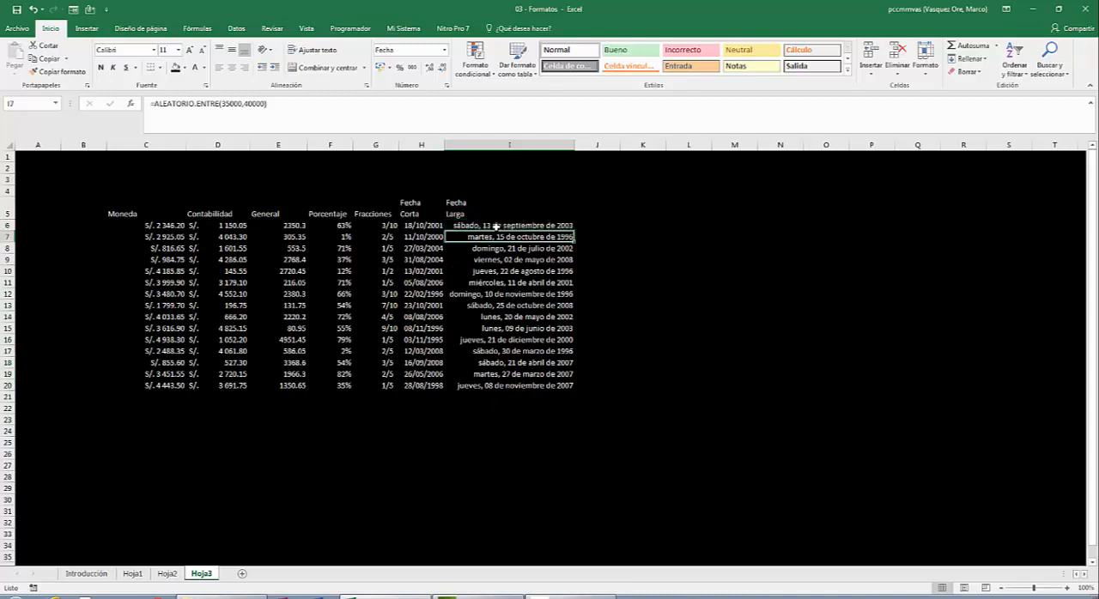
{"action": "key", "text": "Up"}
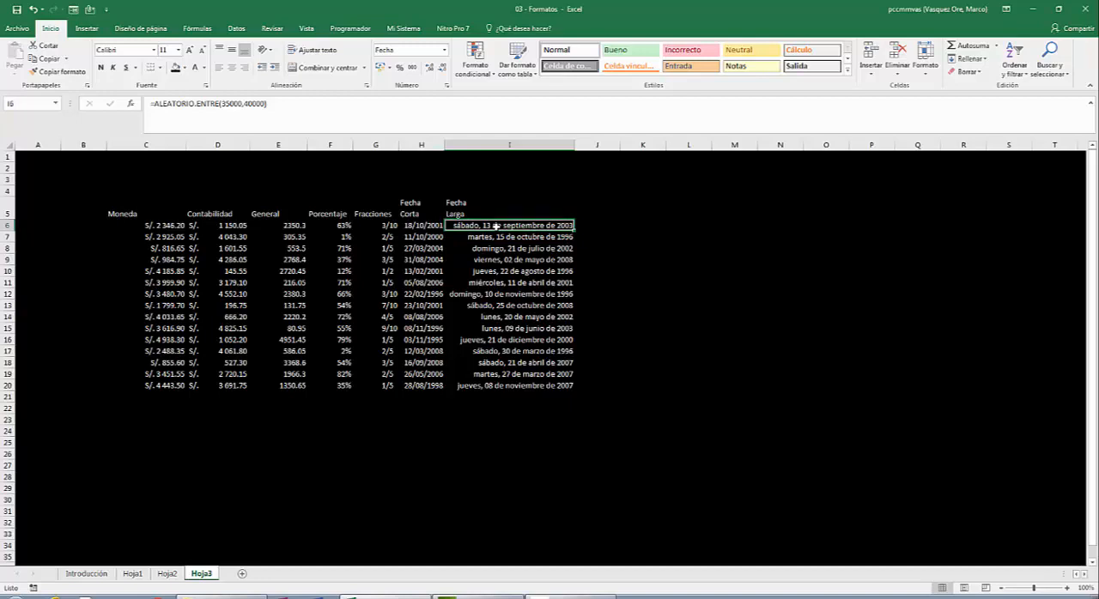
{"action": "key", "text": "Down"}
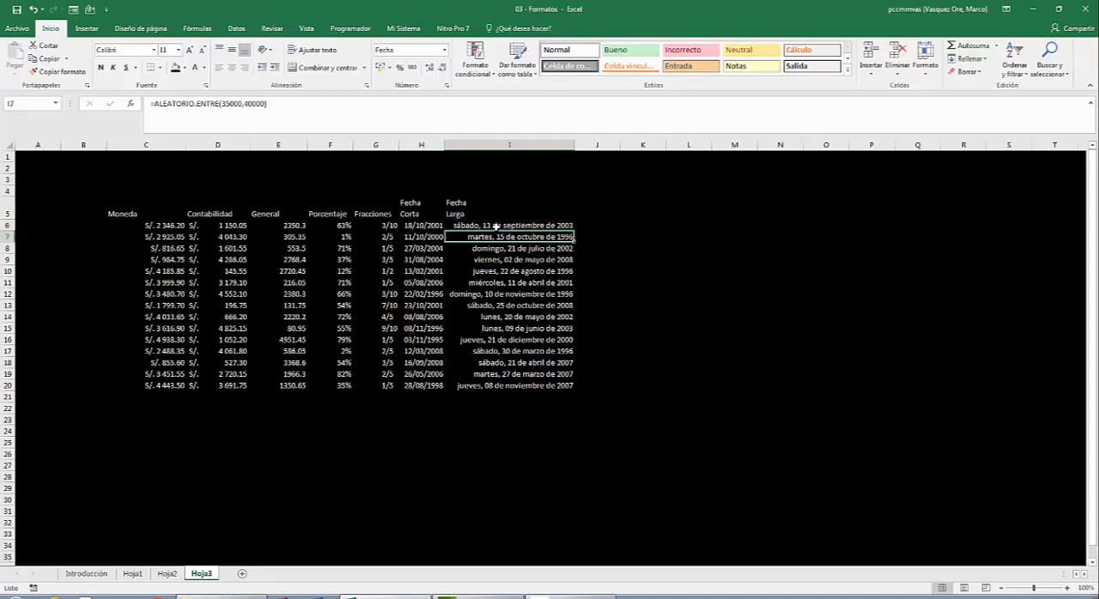
{"action": "left_click", "coordinate": [495, 225]}
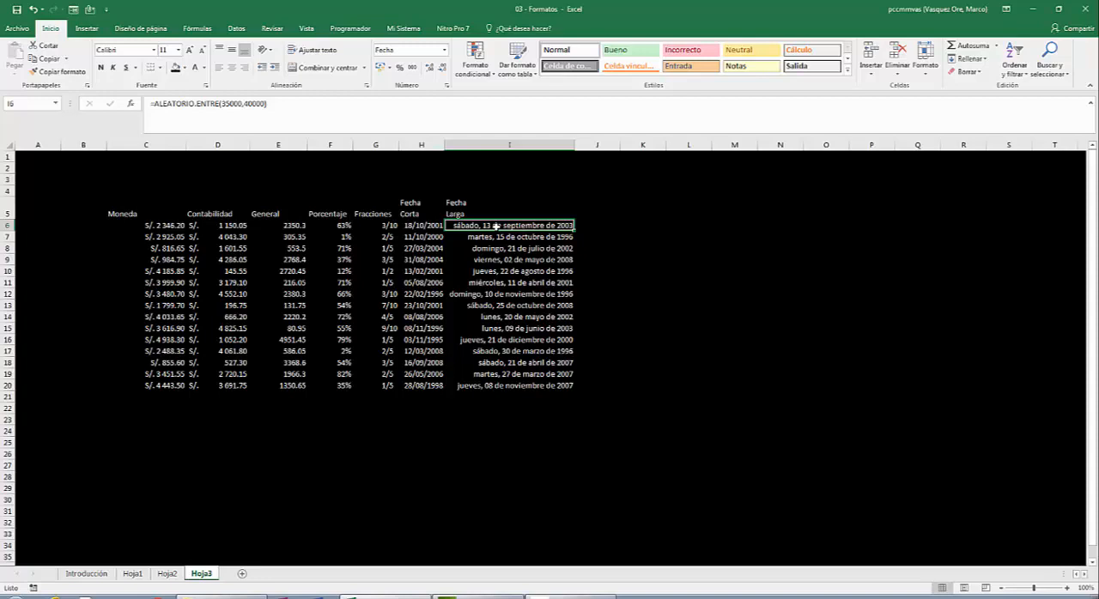
{"action": "key", "text": "Down"}
{"action": "key", "text": "Down"}
{"action": "key", "text": "Down"}
{"action": "key", "text": "Down"}
{"action": "key", "text": "Down"}
{"action": "key", "text": "Down"}
{"action": "key", "text": "Down"}
{"action": "key", "text": "Down"}
{"action": "key", "text": "Down"}
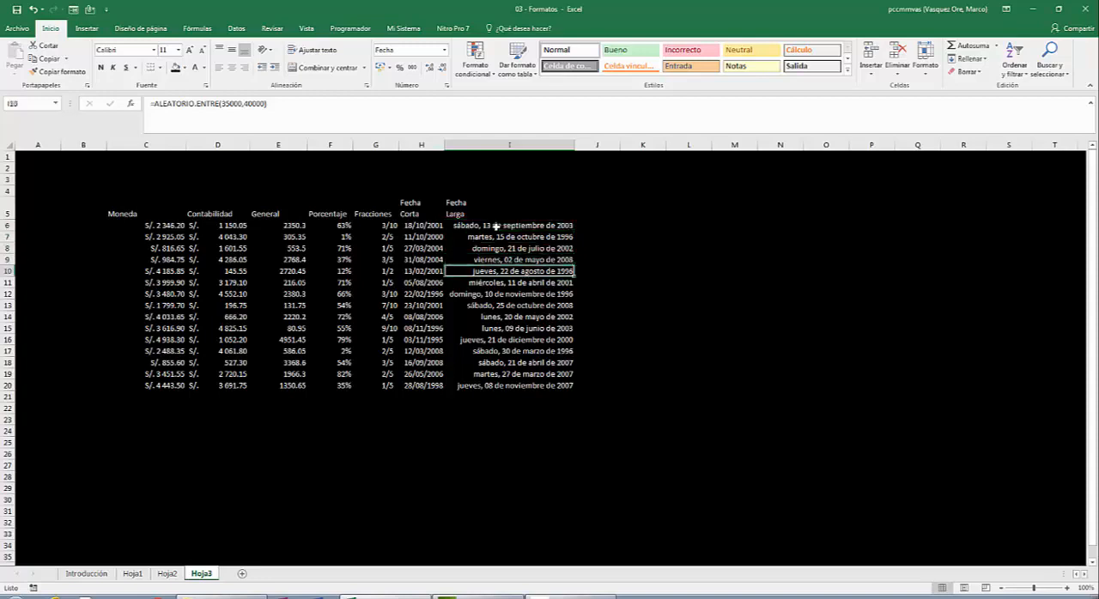
{"action": "key", "text": "Down"}
{"action": "key", "text": "Down"}
{"action": "key", "text": "Down"}
{"action": "key", "text": "Down"}
{"action": "key", "text": "Down"}
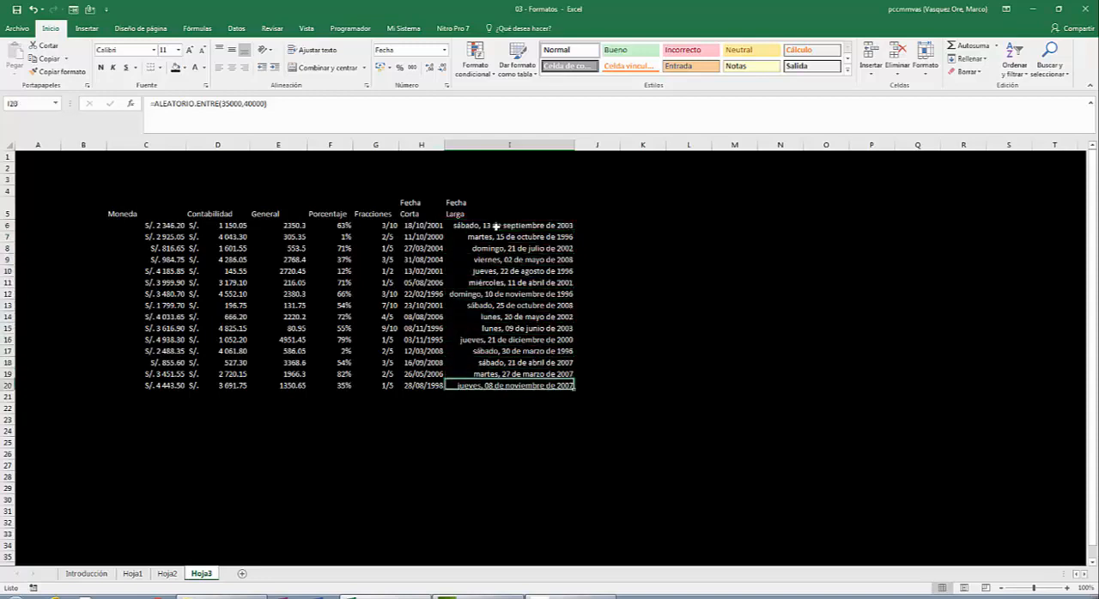
{"action": "key", "text": "Up"}
{"action": "key", "text": "Up"}
{"action": "key", "text": "Up"}
{"action": "key", "text": "Up"}
{"action": "key", "text": "Up"}
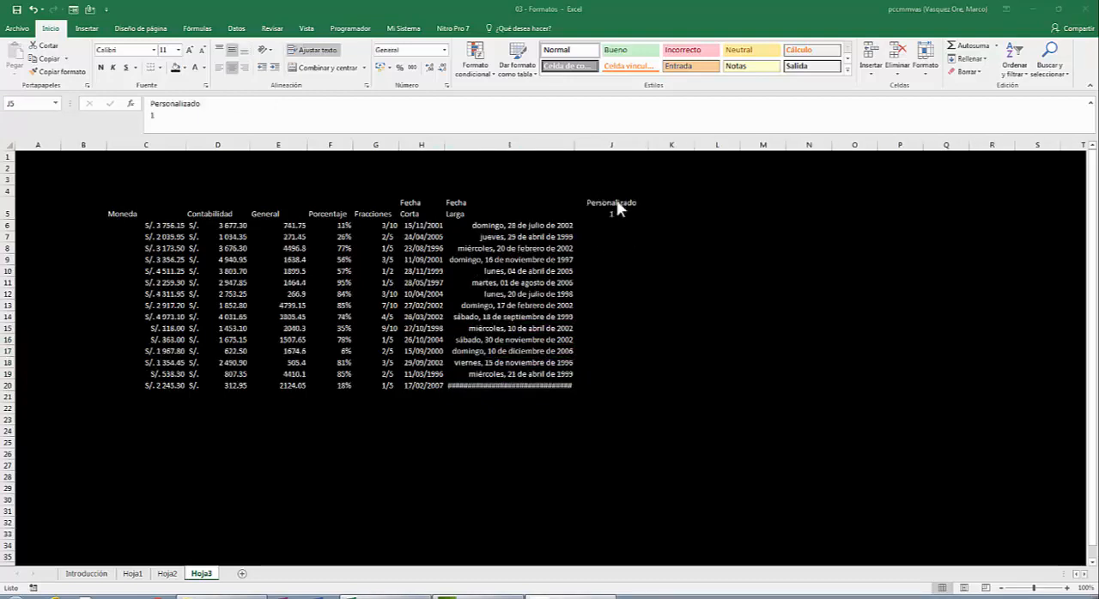
- Enter the formula =ALEATORIO.ENTRE(2,99) in J6 below the Personalizado 1 heading and fill it down to J20
{"action": "left_click", "coordinate": [618, 225]}
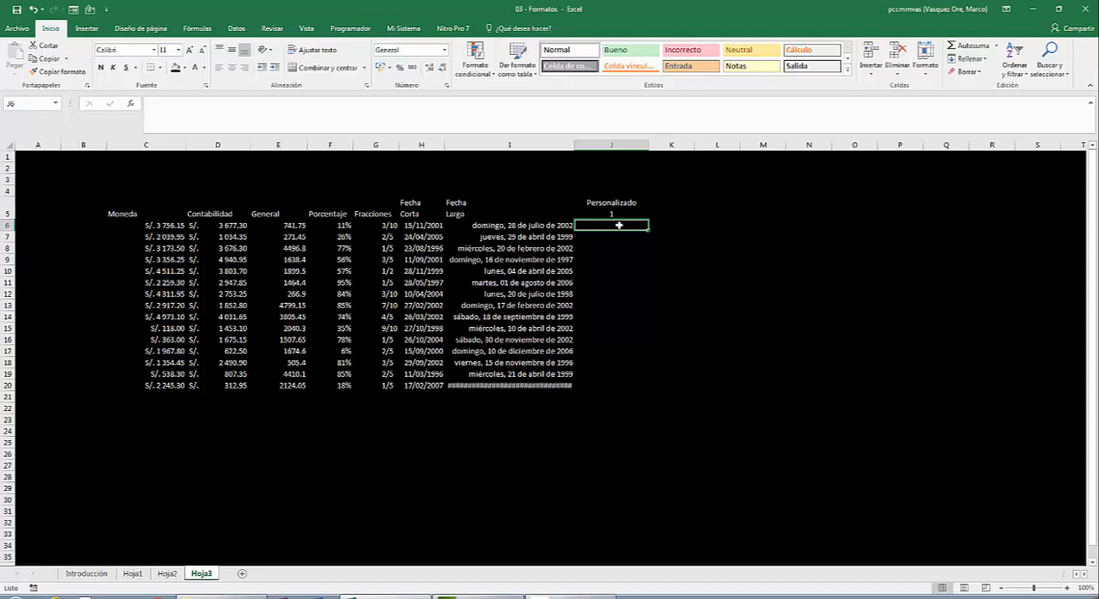
{"action": "type", "text": "=aleatorio"}
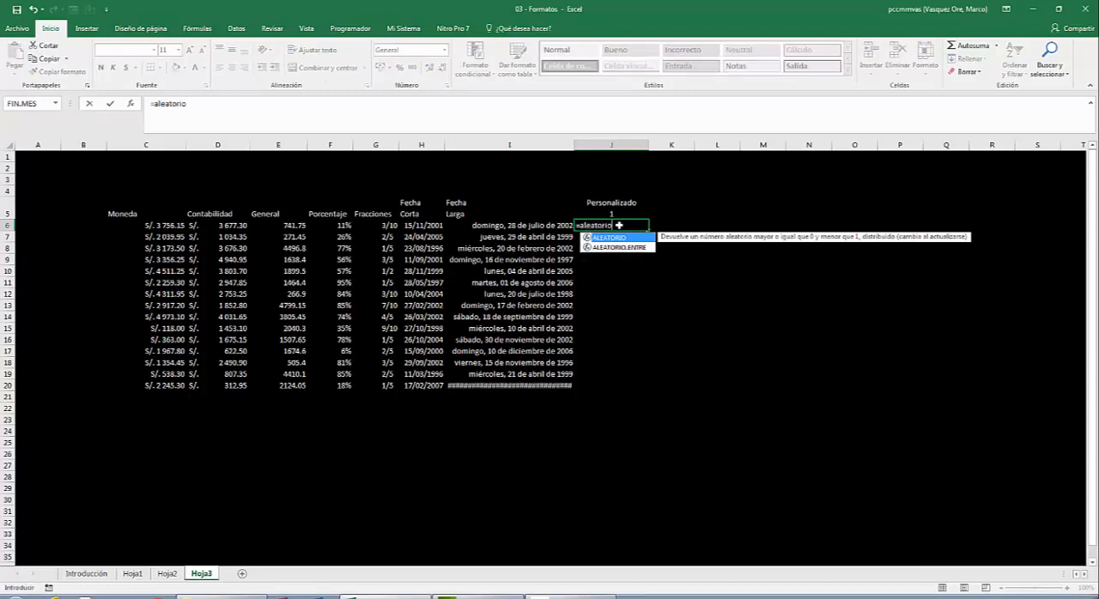
{"action": "type", "text": ".entre"}
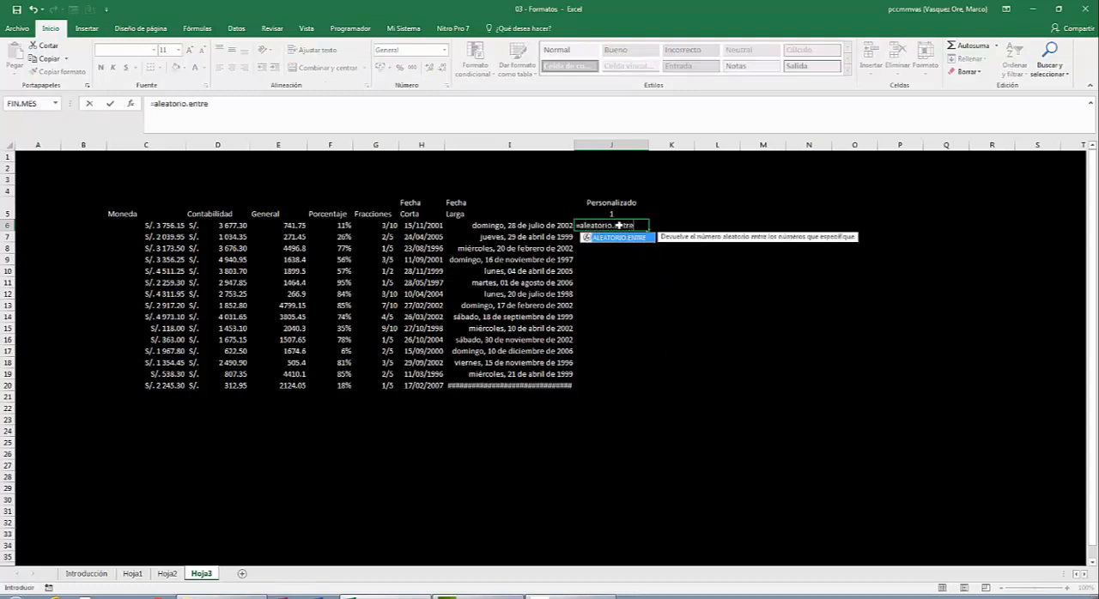
{"action": "type", "text": "(2"}
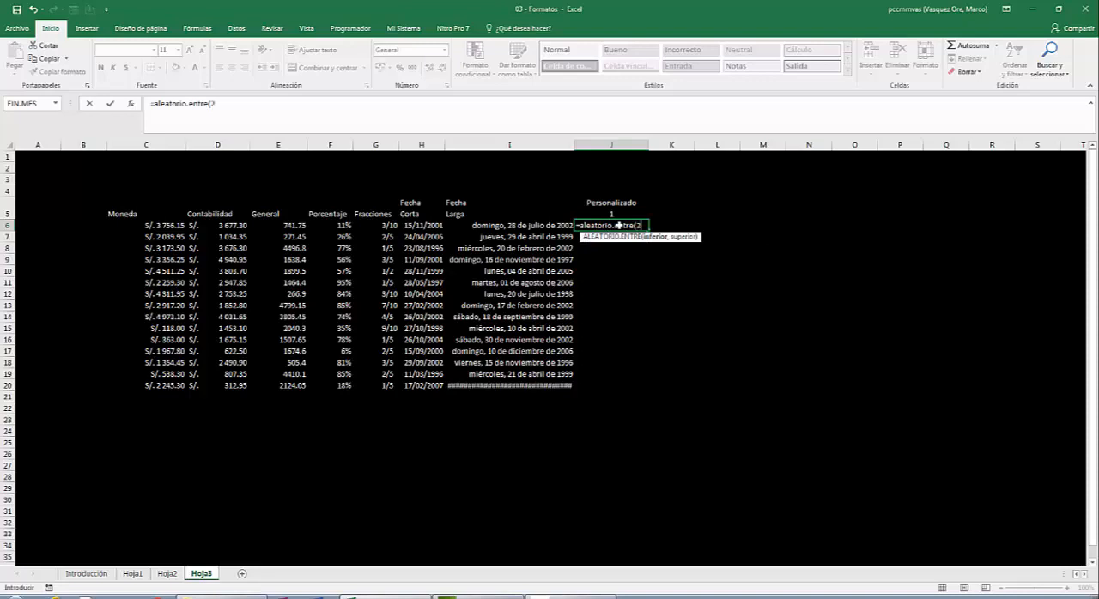
{"action": "type", "text": ",99)"}
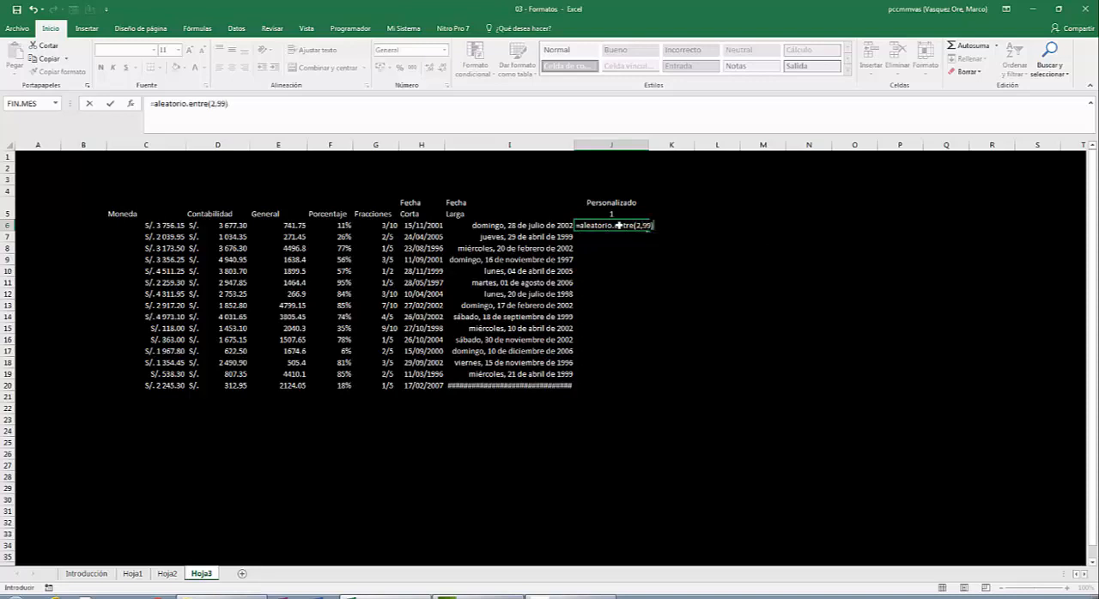
{"action": "key", "text": "Return"}
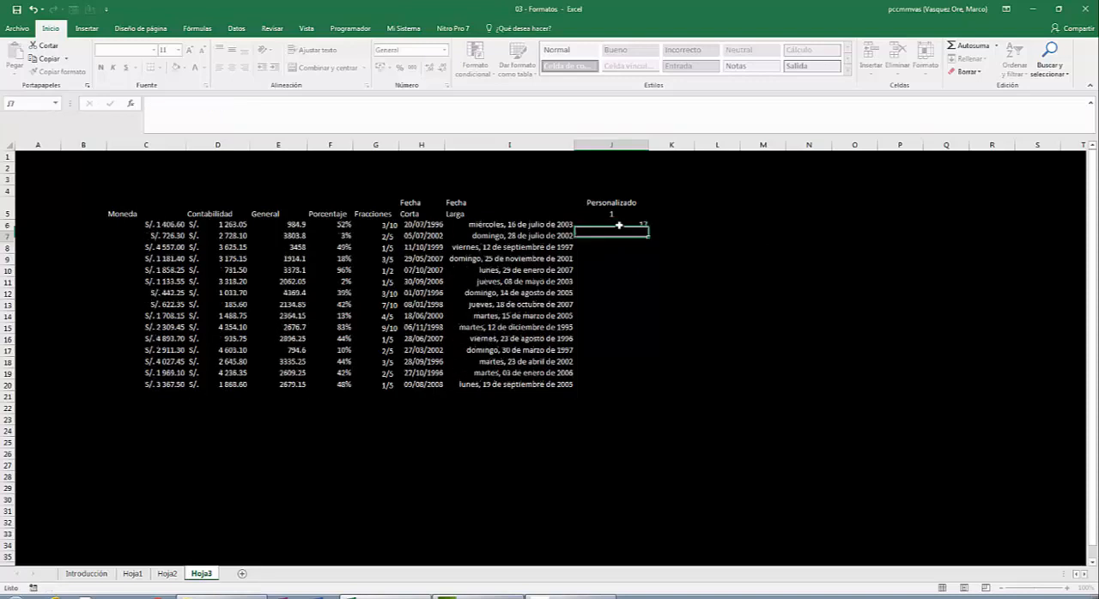
{"action": "left_click", "coordinate": [619, 225]}
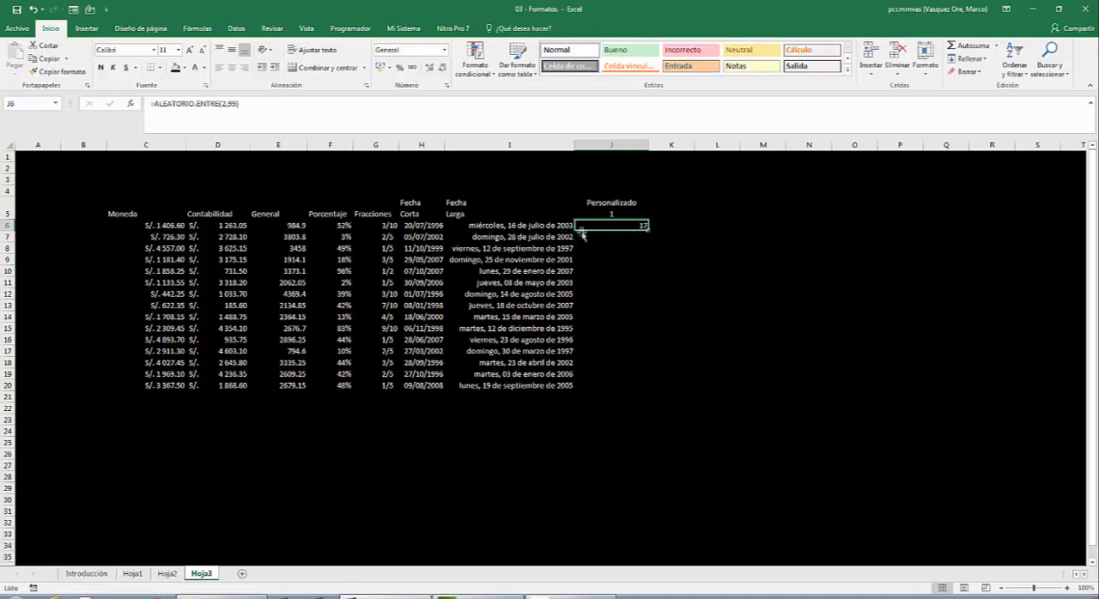
{"action": "double_click", "coordinate": [650, 227]}
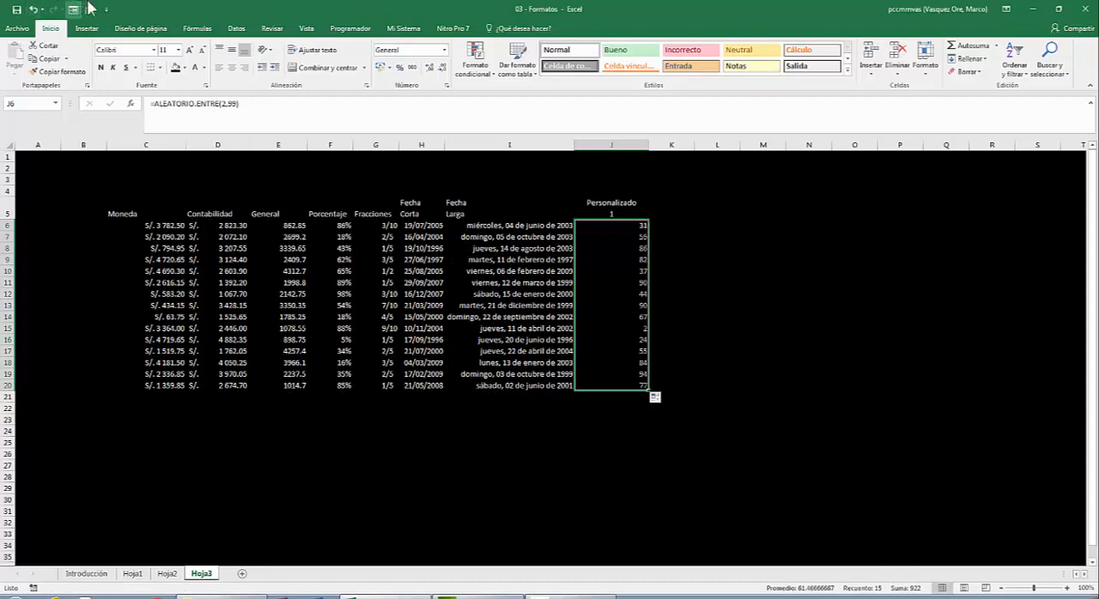
- Center the values in J6:J20 horizontally
{"action": "left_click", "coordinate": [232, 69]}
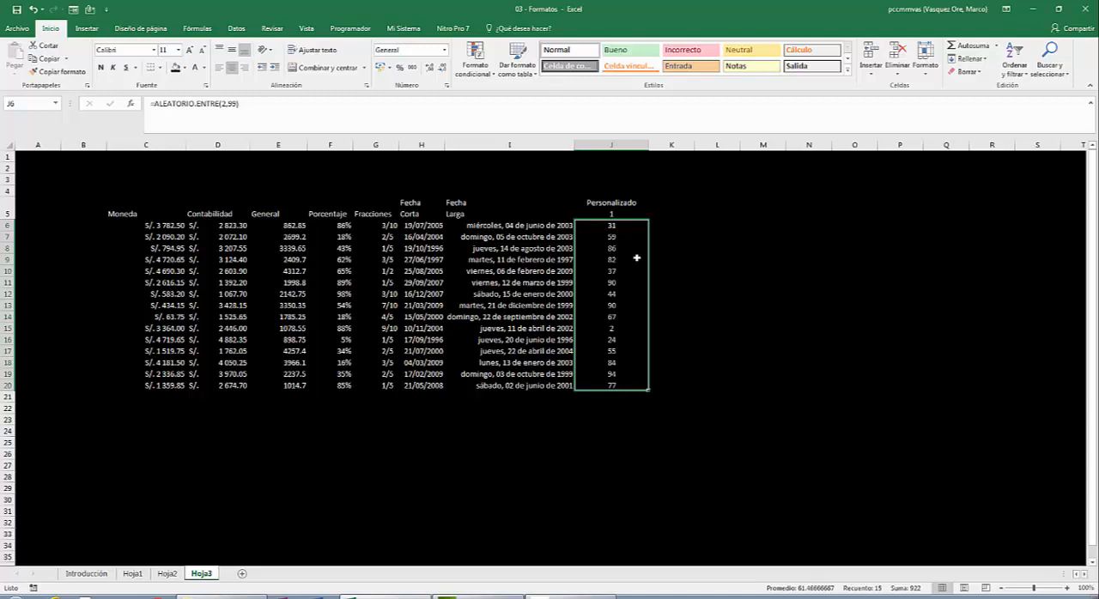
{"action": "left_click", "coordinate": [625, 225]}
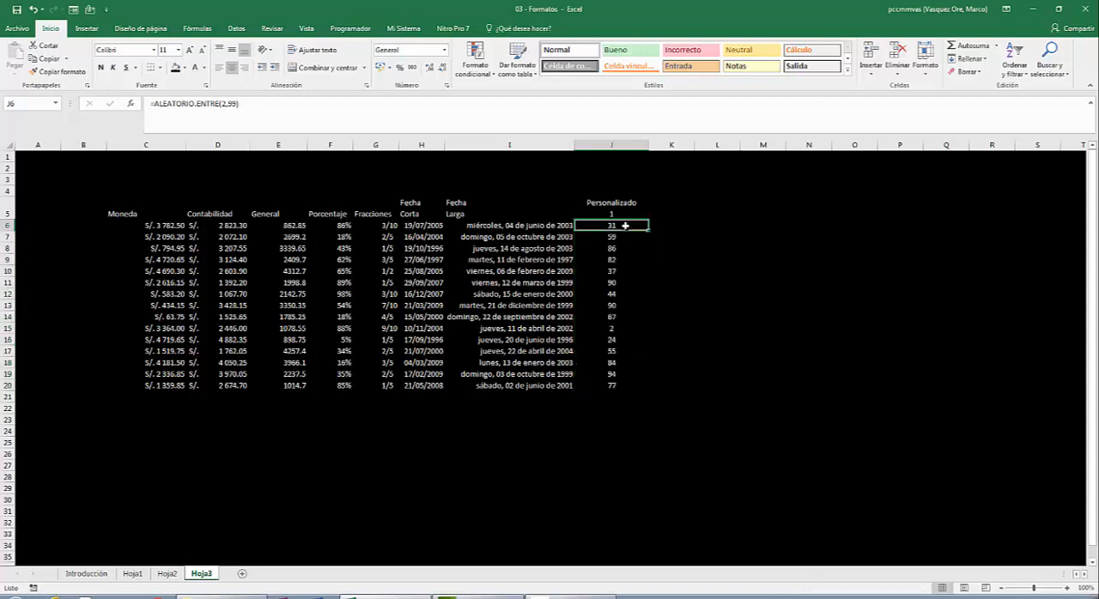
{"action": "left_click", "coordinate": [682, 236]}
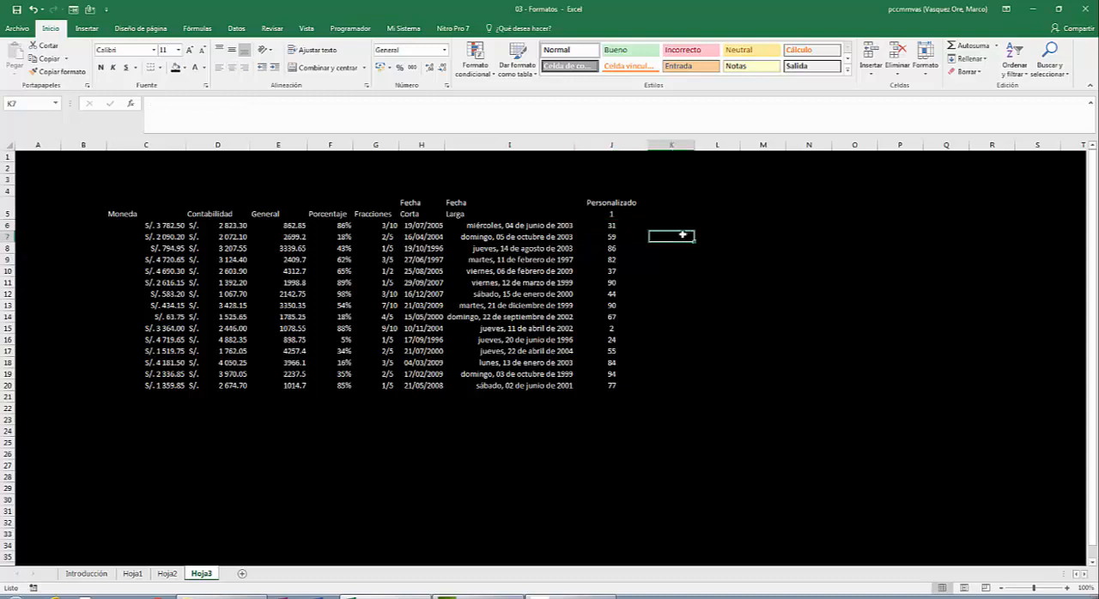
- Apply the custom number format ##"libros" to the values in J6:J20
{"action": "left_click", "coordinate": [618, 225]}
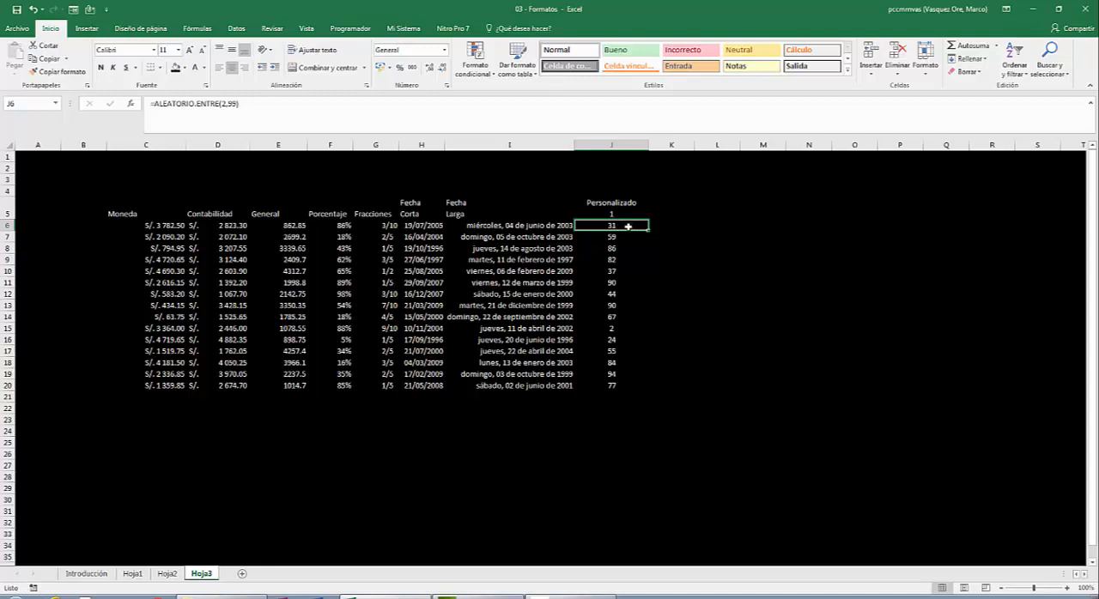
{"action": "left_click_drag", "start_coordinate": [627, 226], "coordinate": [626, 384]}
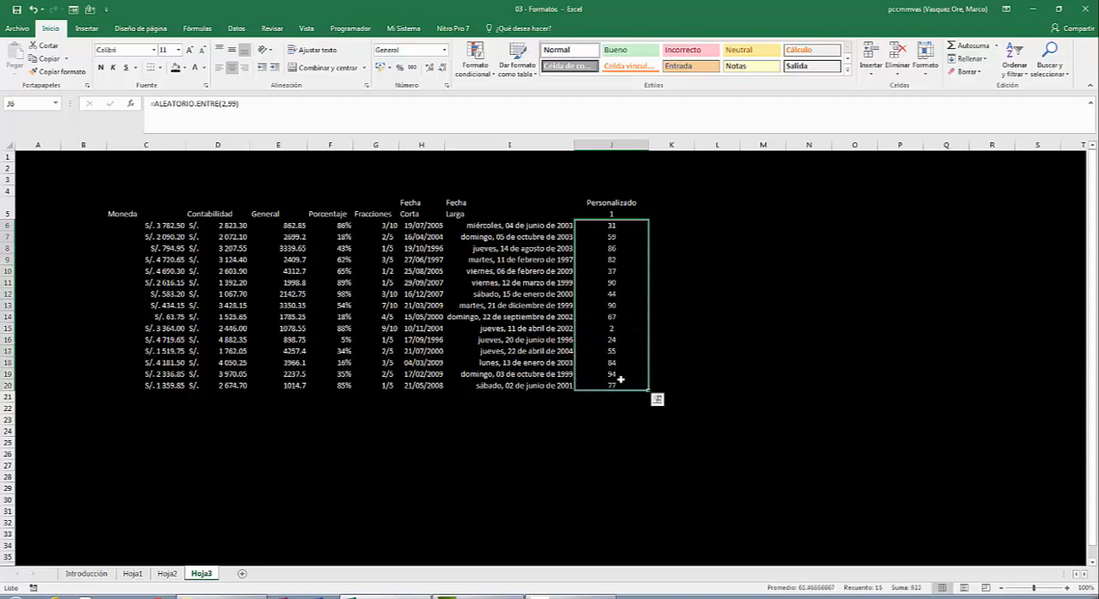
{"action": "right_click", "coordinate": [615, 253]}
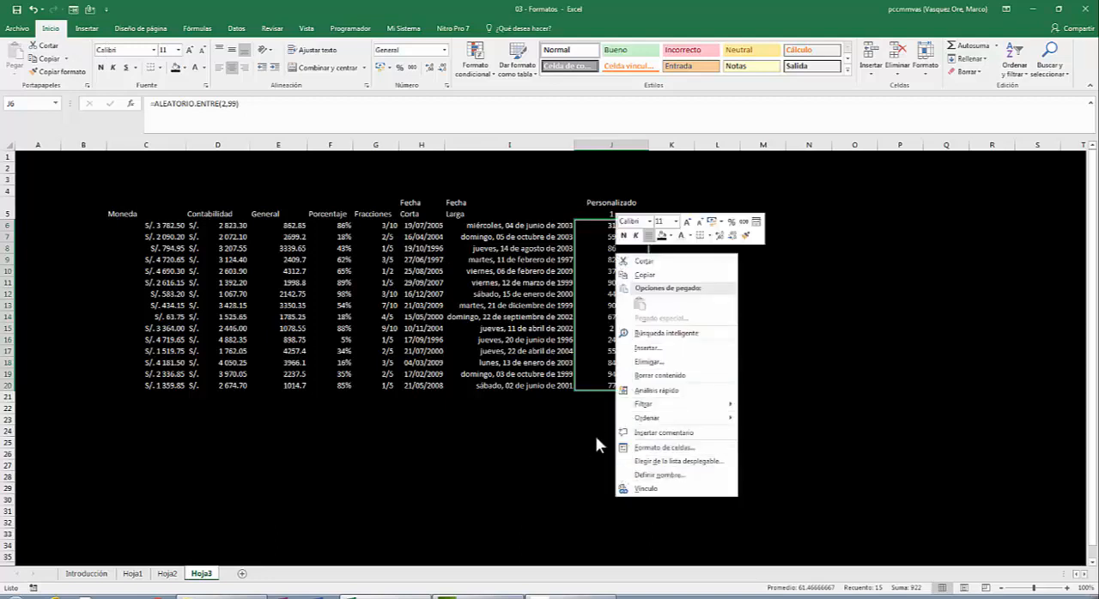
{"action": "left_click", "coordinate": [652, 448]}
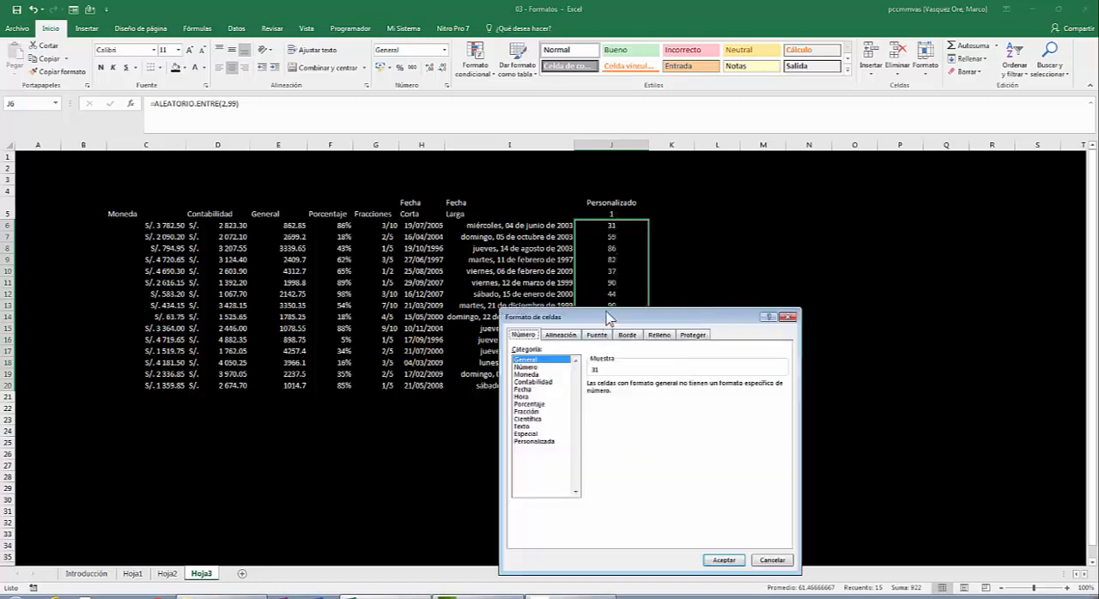
{"action": "left_click_drag", "start_coordinate": [624, 317], "coordinate": [535, 87]}
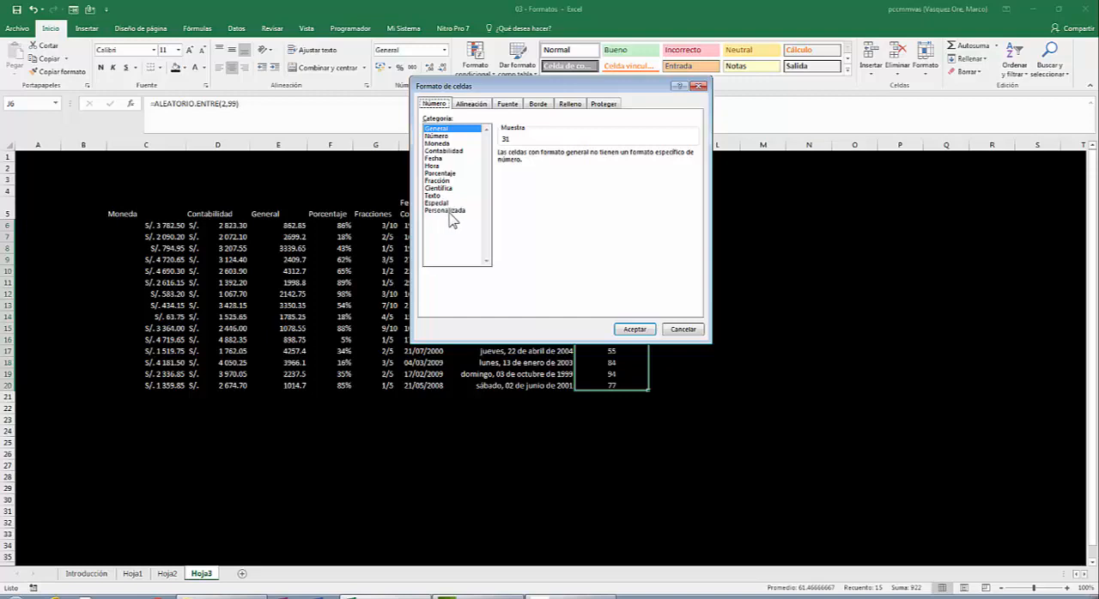
{"action": "left_click", "coordinate": [452, 220]}
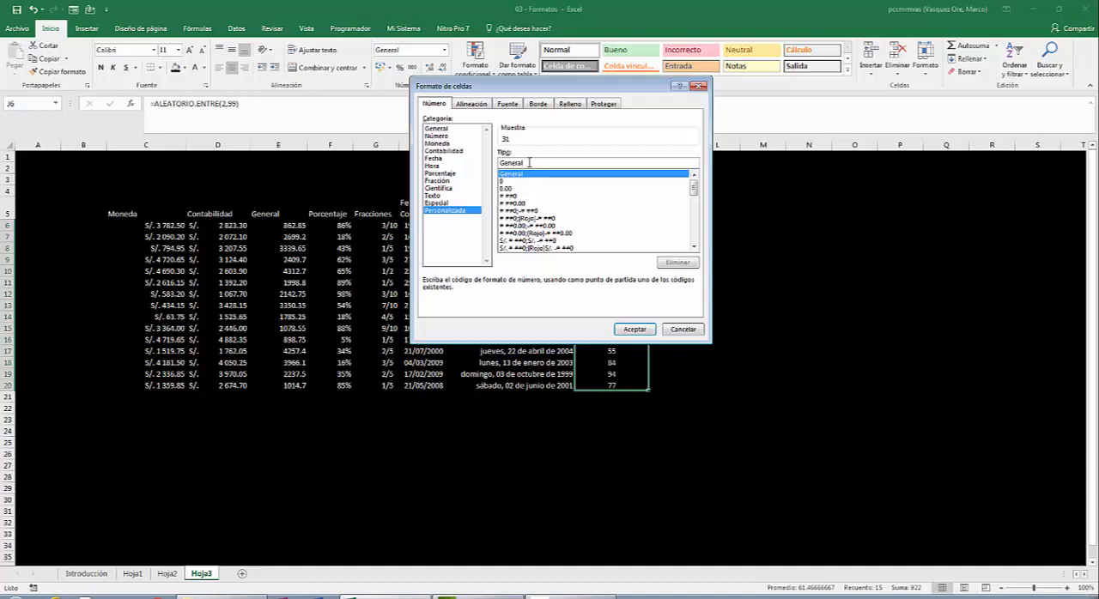
{"action": "key", "text": "BackSpace"}
{"action": "key", "text": "BackSpace"}
{"action": "key", "text": "BackSpace"}
{"action": "key", "text": "BackSpace"}
{"action": "key", "text": "BackSpace"}
{"action": "key", "text": "BackSpace"}
{"action": "key", "text": "BackSpace"}
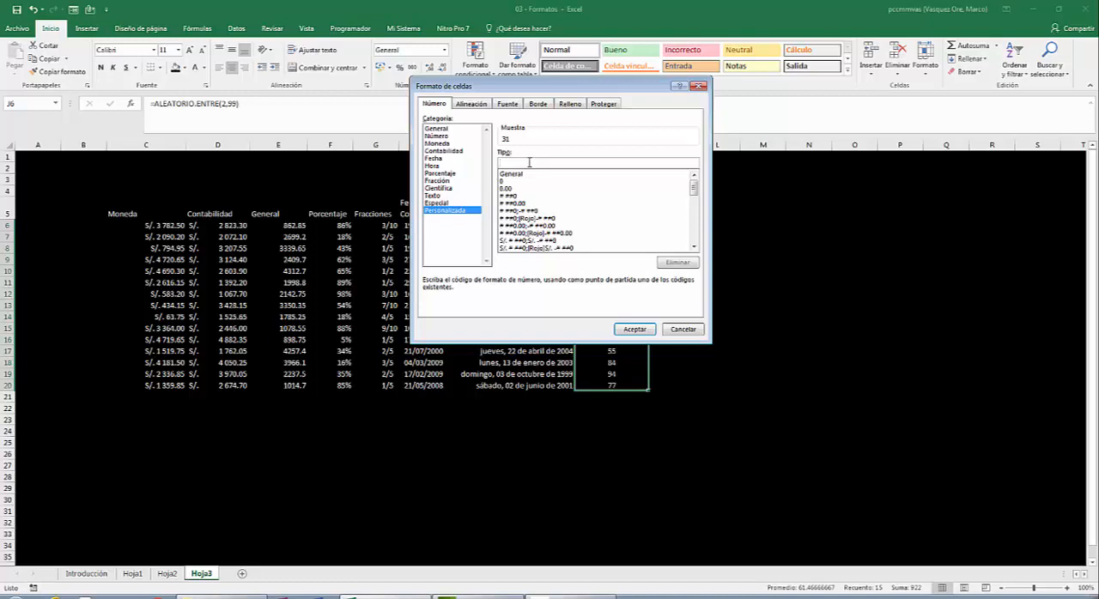
{"action": "type", "text": "##"}
{"action": "type", "text": "\"libros"}
{"action": "left_click", "coordinate": [635, 330]}
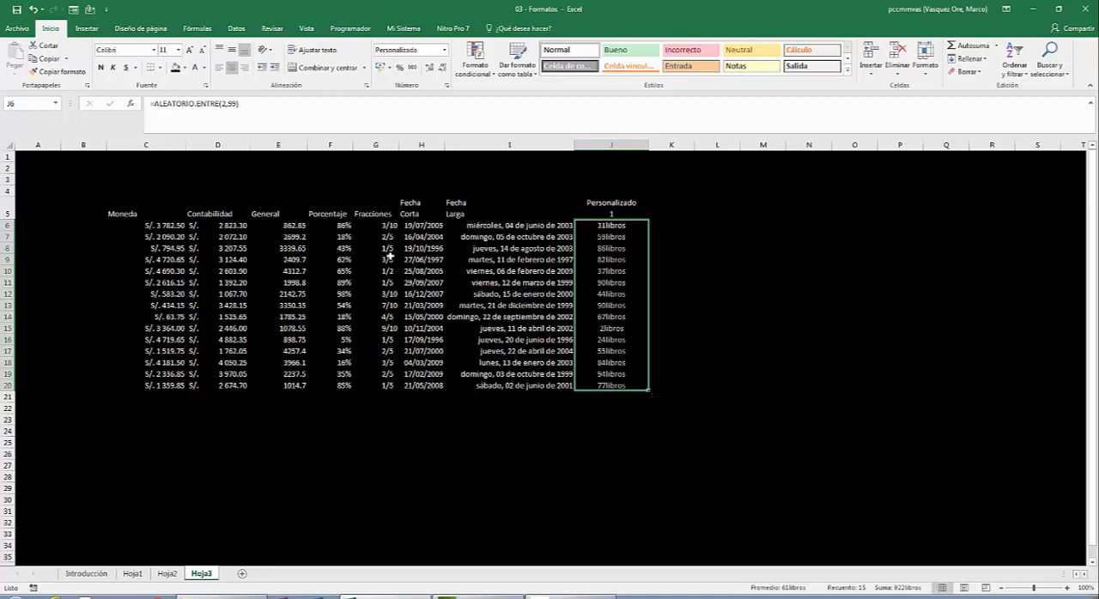
- Set the custom number format of J6:J20 to ##" libros", with a space before the word
{"action": "right_click", "coordinate": [627, 230]}
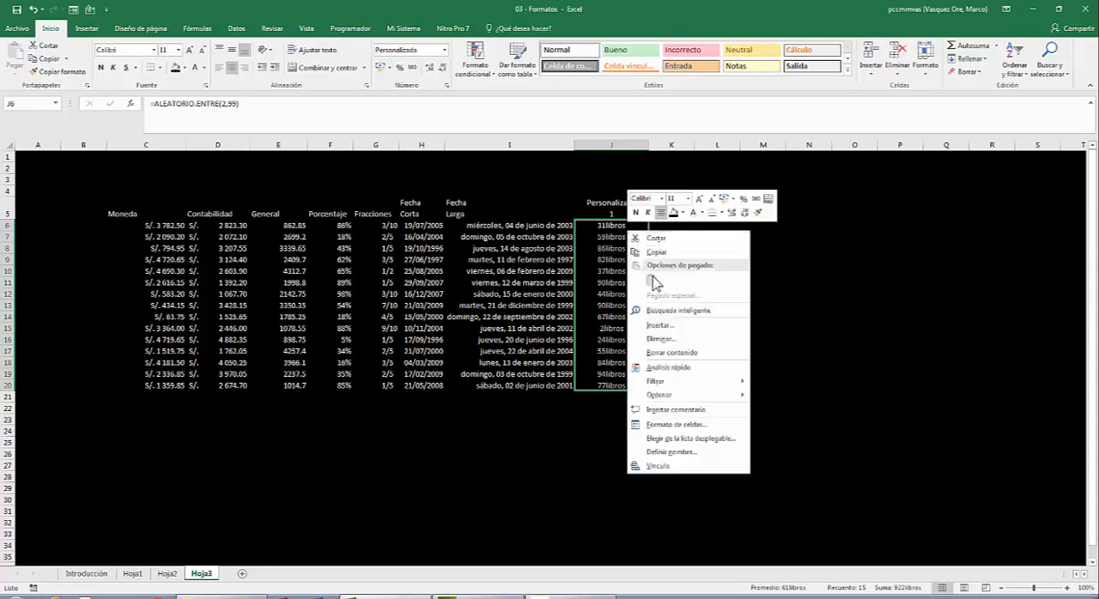
{"action": "left_click", "coordinate": [677, 425]}
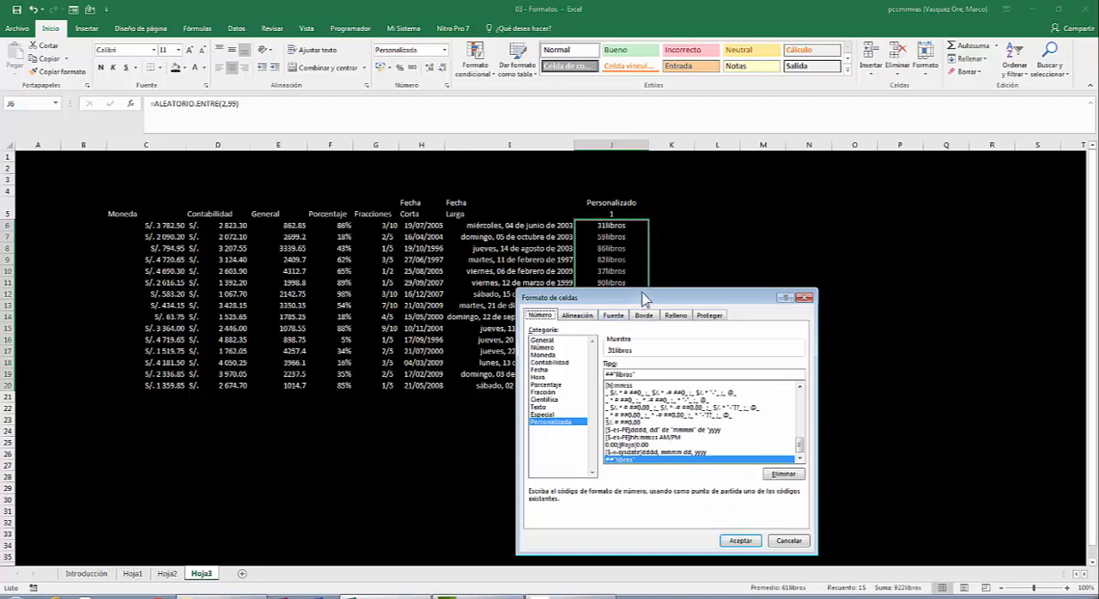
{"action": "left_click_drag", "start_coordinate": [645, 298], "coordinate": [558, 116]}
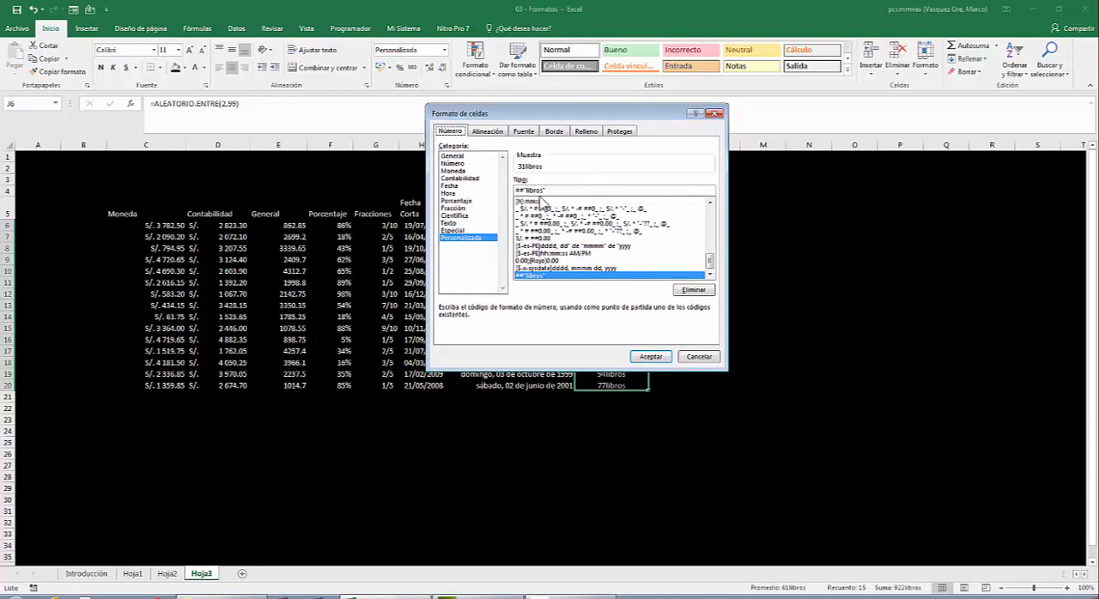
{"action": "left_click", "coordinate": [537, 202]}
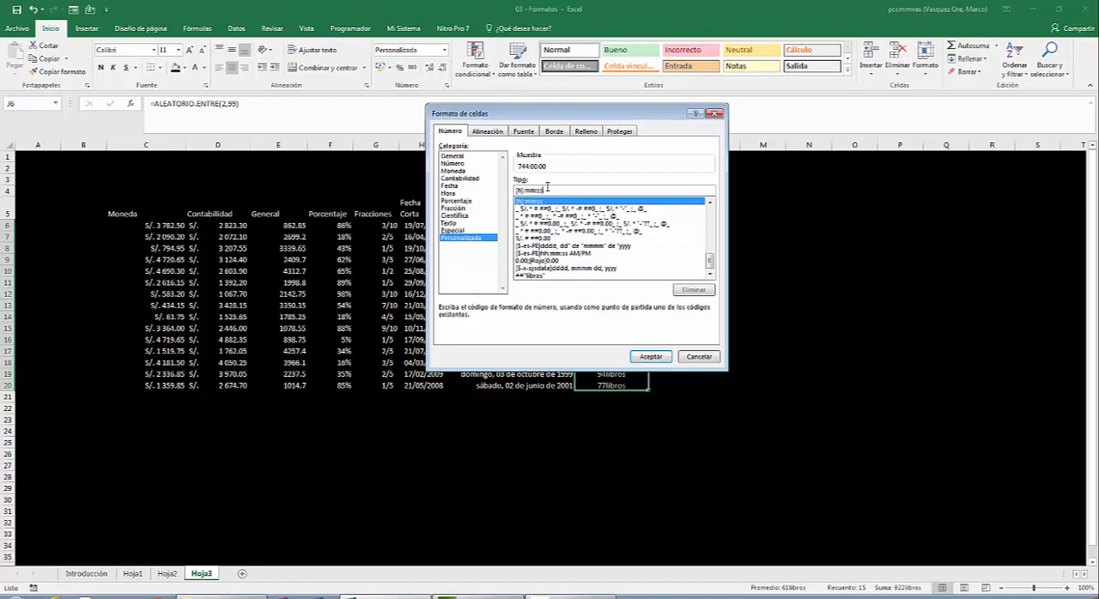
{"action": "key", "text": "BackSpace"}
{"action": "key", "text": "BackSpace"}
{"action": "key", "text": "BackSpace"}
{"action": "key", "text": "BackSpace"}
{"action": "key", "text": "BackSpace"}
{"action": "key", "text": "BackSpace"}
{"action": "key", "text": "BackSpace"}
{"action": "key", "text": "BackSpace"}
{"action": "key", "text": "BackSpace"}
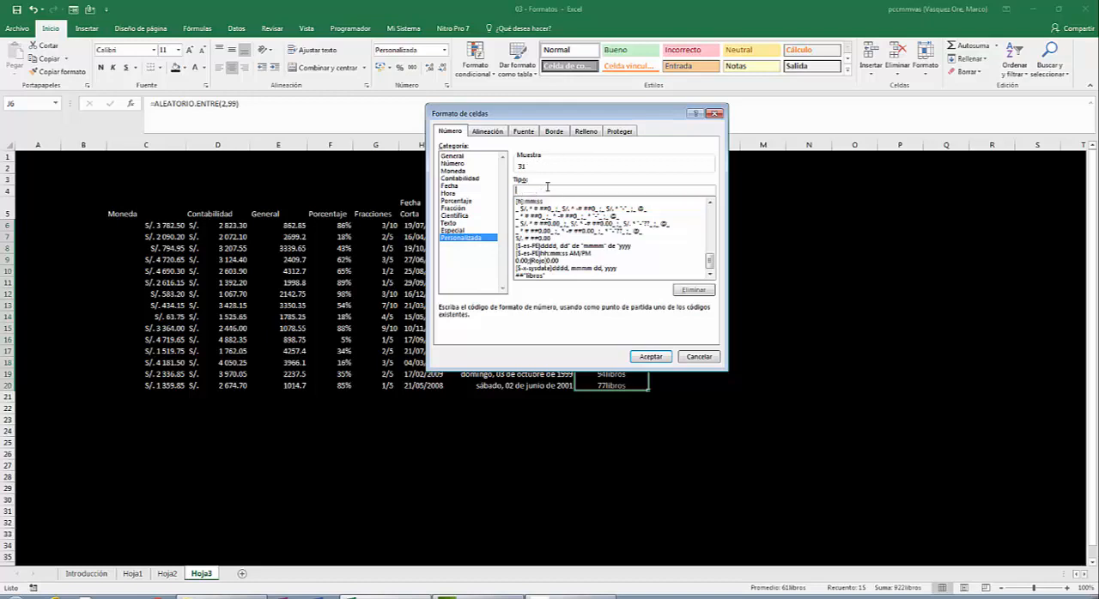
{"action": "type", "text": "##\" libros\""}
{"action": "left_click", "coordinate": [551, 190]}
{"action": "left_click", "coordinate": [652, 357]}
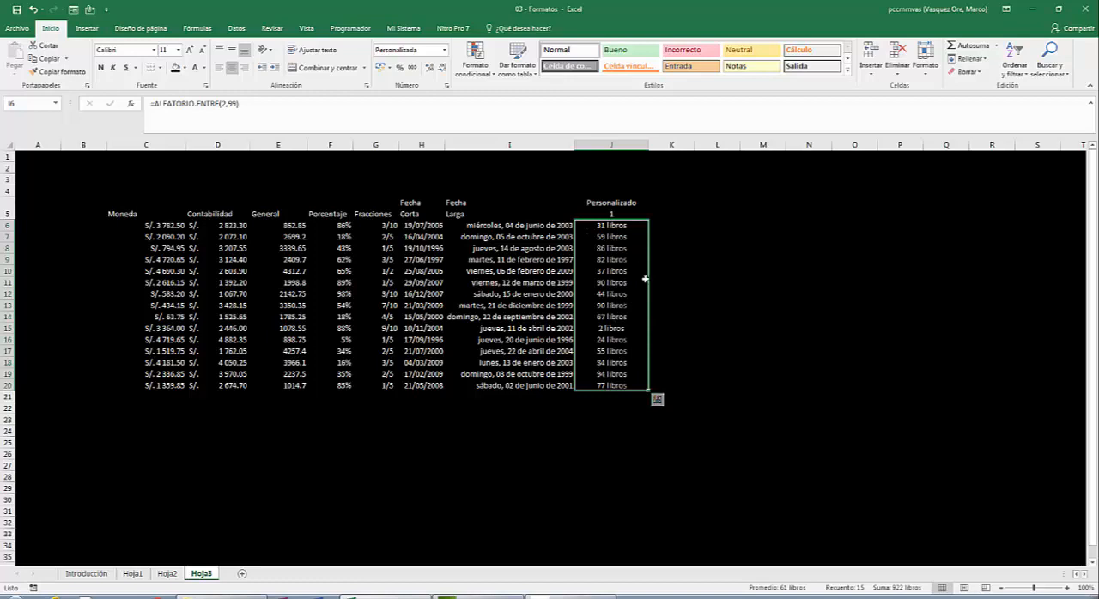
- Total the Personalizado 1 column in J21 with =SUMA(J6:J20) and center the result
{"action": "left_click", "coordinate": [597, 224]}
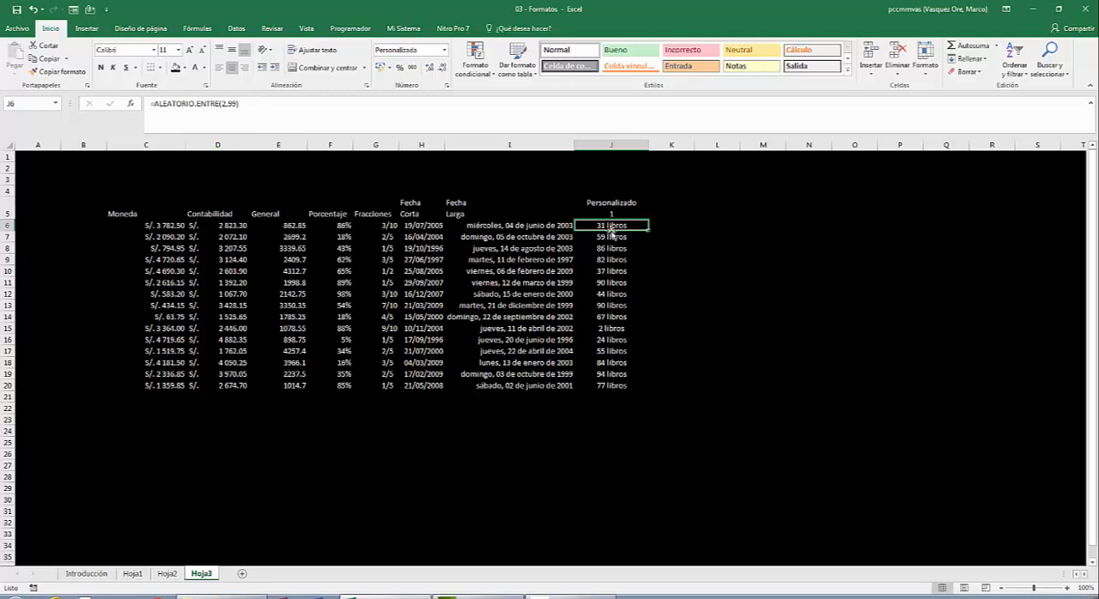
{"action": "left_click", "coordinate": [617, 399]}
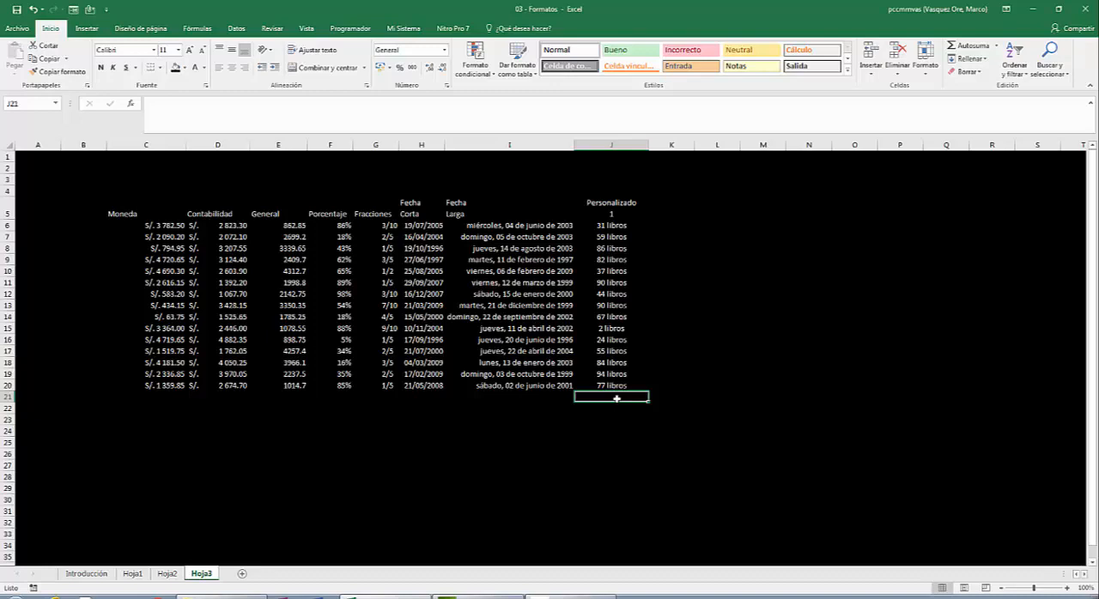
{"action": "type", "text": "="}
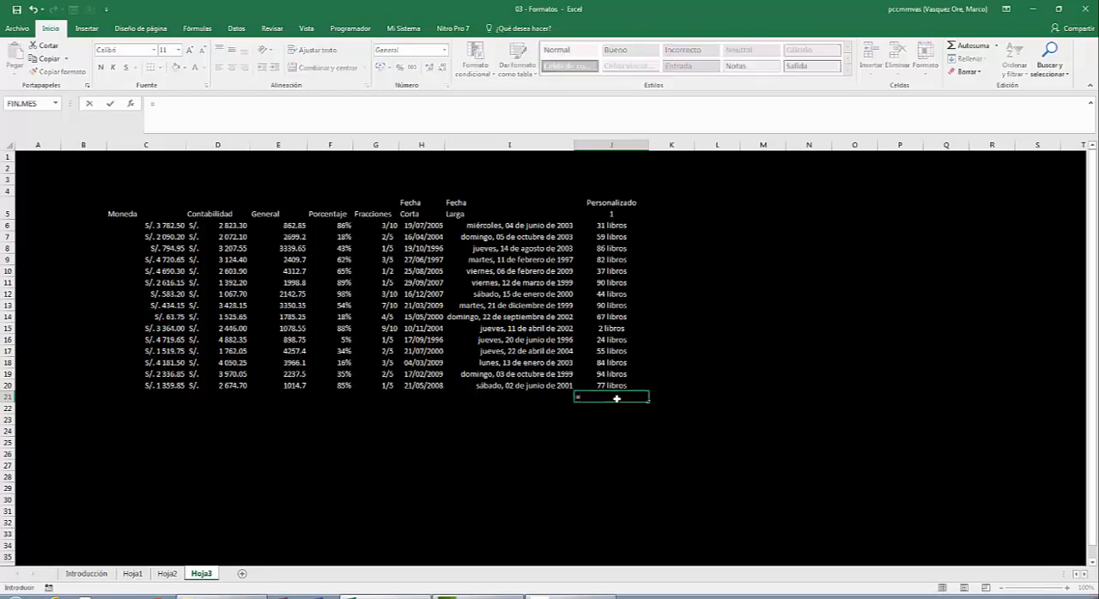
{"action": "type", "text": "suma("}
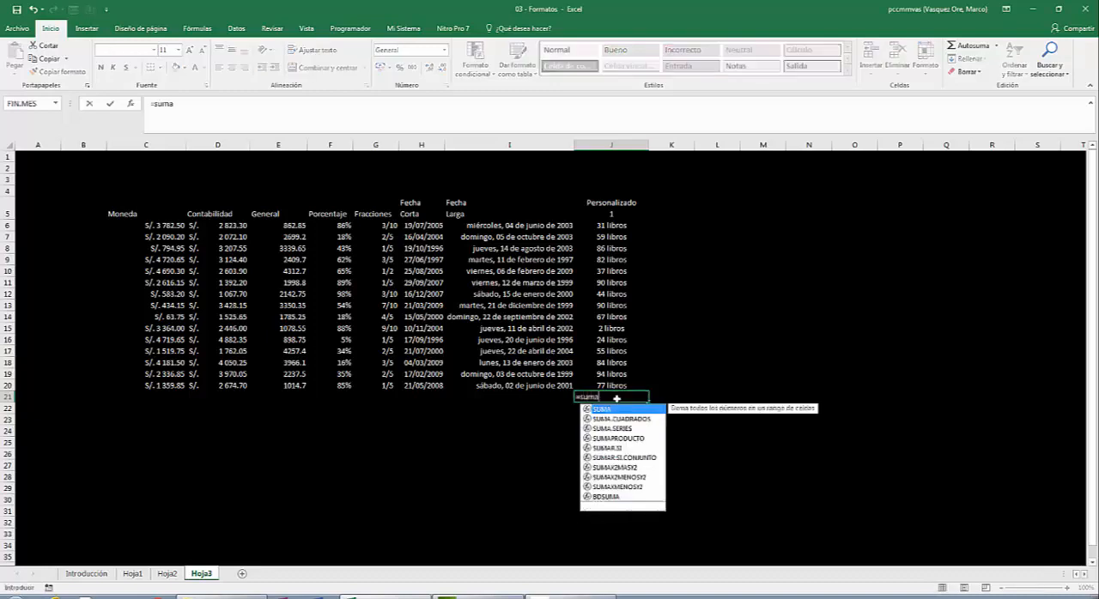
{"action": "key", "text": "Up"}
{"action": "key", "text": "shift+Up"}
{"action": "key", "text": "shift+Up"}
{"action": "key", "text": "shift+Up"}
{"action": "key", "text": "shift+Up"}
{"action": "key", "text": "shift+Up"}
{"action": "key", "text": "shift+Up"}
{"action": "key", "text": "shift+Up"}
{"action": "key", "text": "shift+Up"}
{"action": "key", "text": "shift+Up"}
{"action": "key", "text": "shift+Up"}
{"action": "key", "text": "shift+Up"}
{"action": "key", "text": "shift+Up"}
{"action": "key", "text": "shift+Up"}
{"action": "key", "text": "shift+Up"}
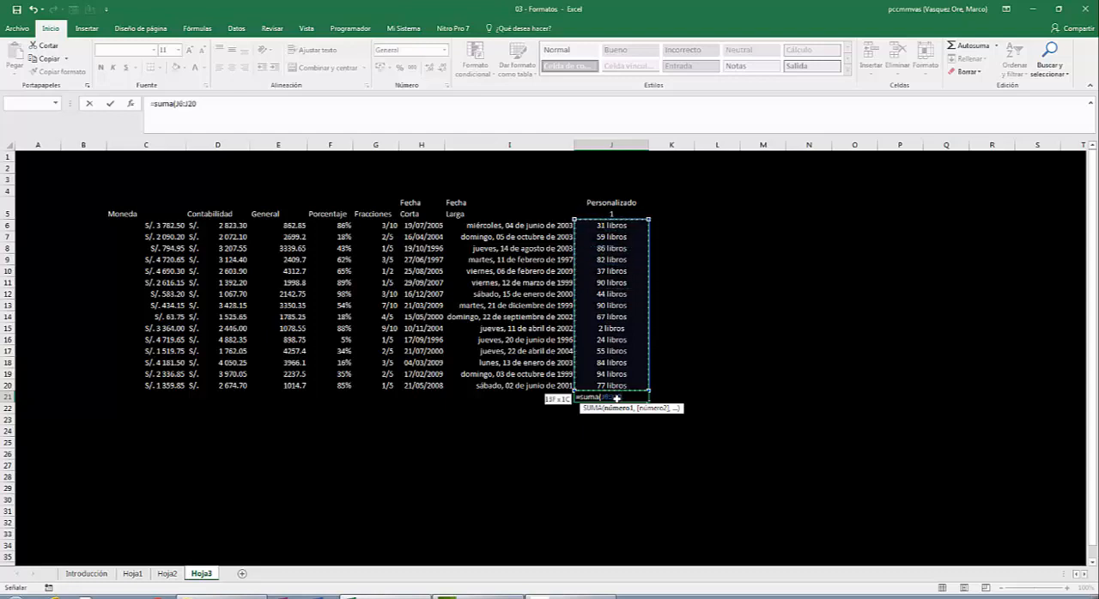
{"action": "key", "text": "Return"}
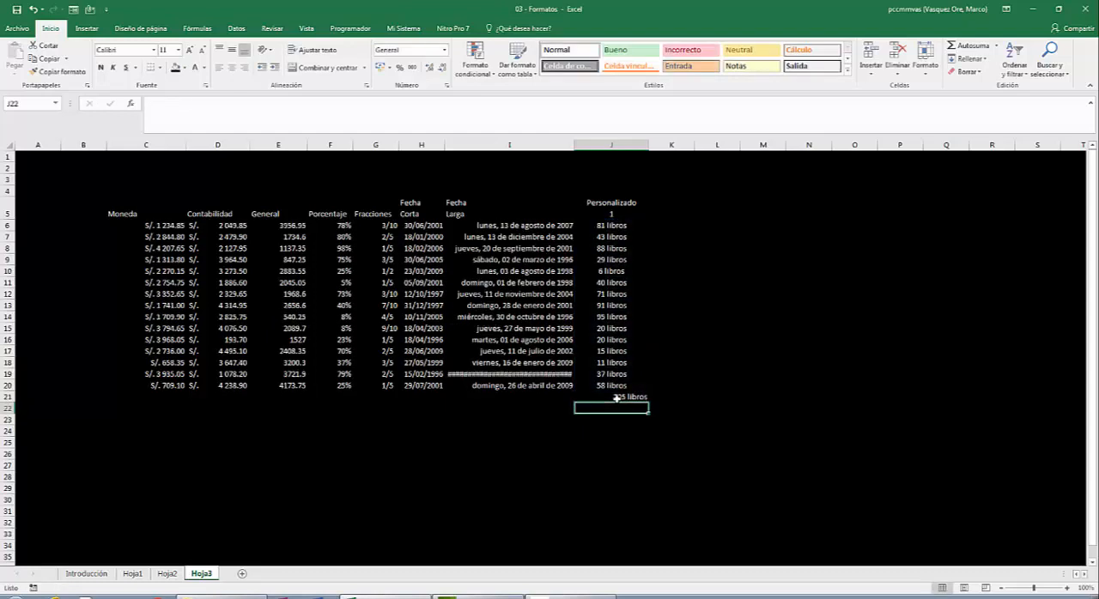
{"action": "left_click", "coordinate": [615, 397]}
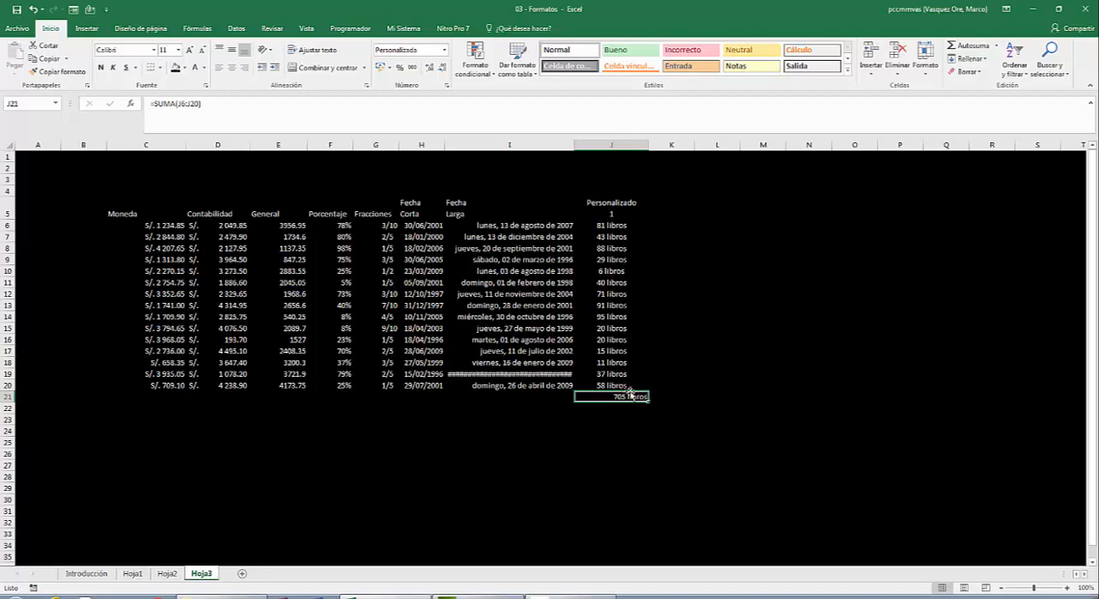
{"action": "left_click", "coordinate": [232, 68]}
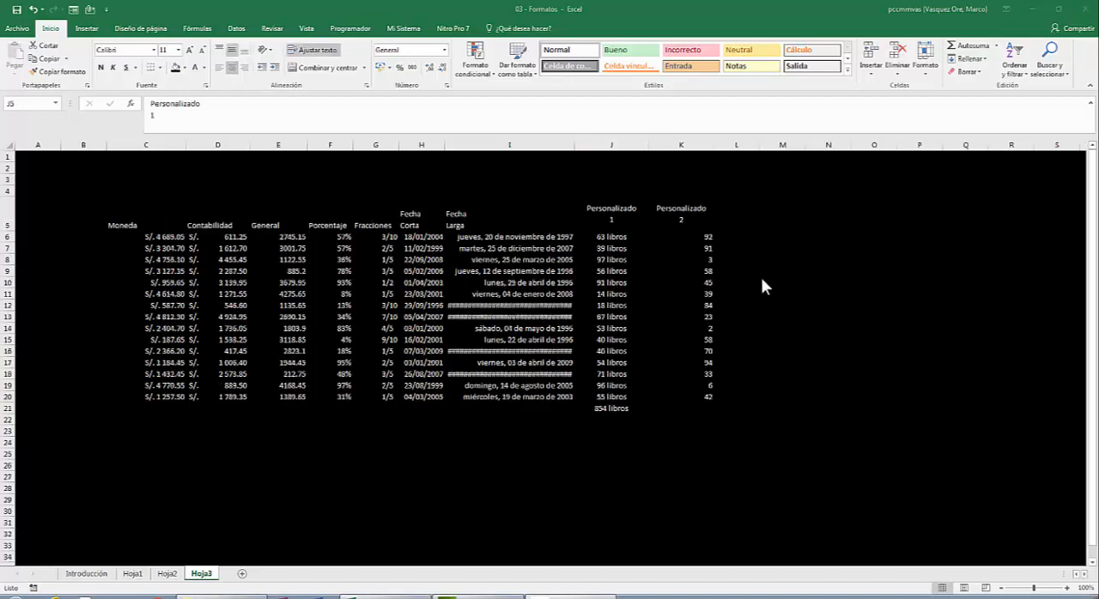
- Center the values in K6:K20 horizontally
{"action": "left_click", "coordinate": [692, 222]}
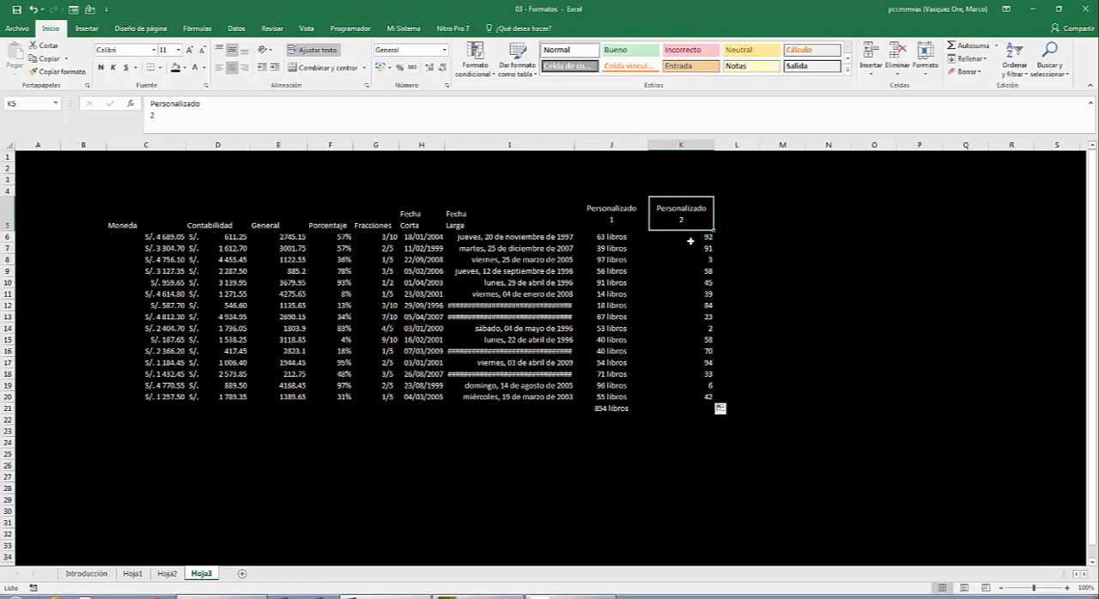
{"action": "left_click", "coordinate": [691, 237]}
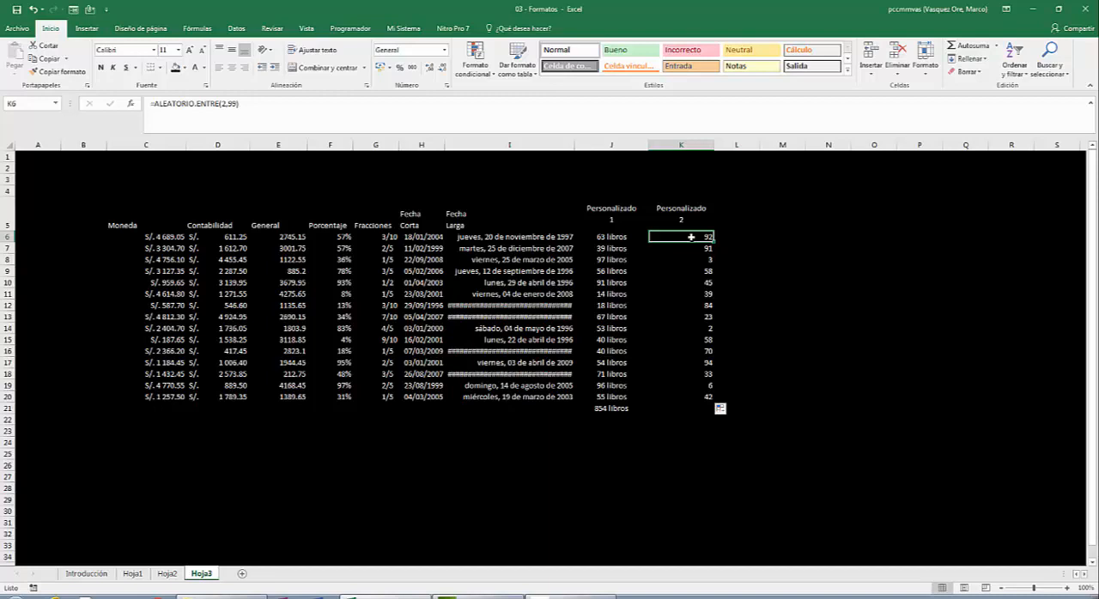
{"action": "key", "text": "shift+Down"}
{"action": "key", "text": "shift+Down"}
{"action": "key", "text": "shift+Down"}
{"action": "key", "text": "shift+Down"}
{"action": "key", "text": "shift+Down"}
{"action": "key", "text": "shift+Down"}
{"action": "key", "text": "shift+Down"}
{"action": "key", "text": "shift+Down"}
{"action": "key", "text": "shift+Down"}
{"action": "key", "text": "shift+Down"}
{"action": "key", "text": "shift+Down"}
{"action": "key", "text": "shift+Down"}
{"action": "key", "text": "shift+Down"}
{"action": "key", "text": "shift+Down"}
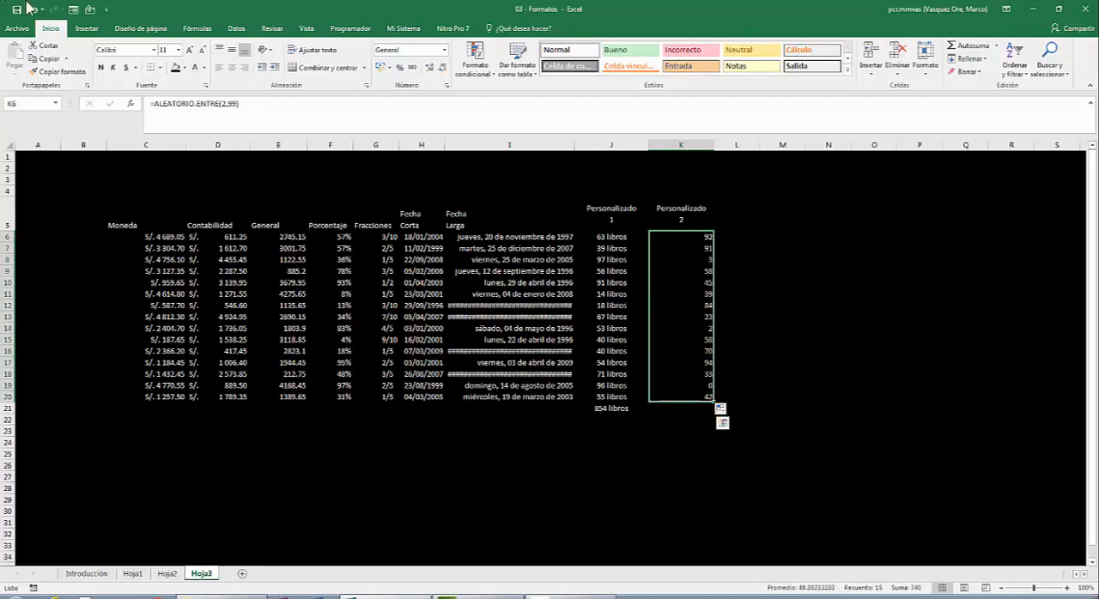
{"action": "left_click", "coordinate": [233, 68]}
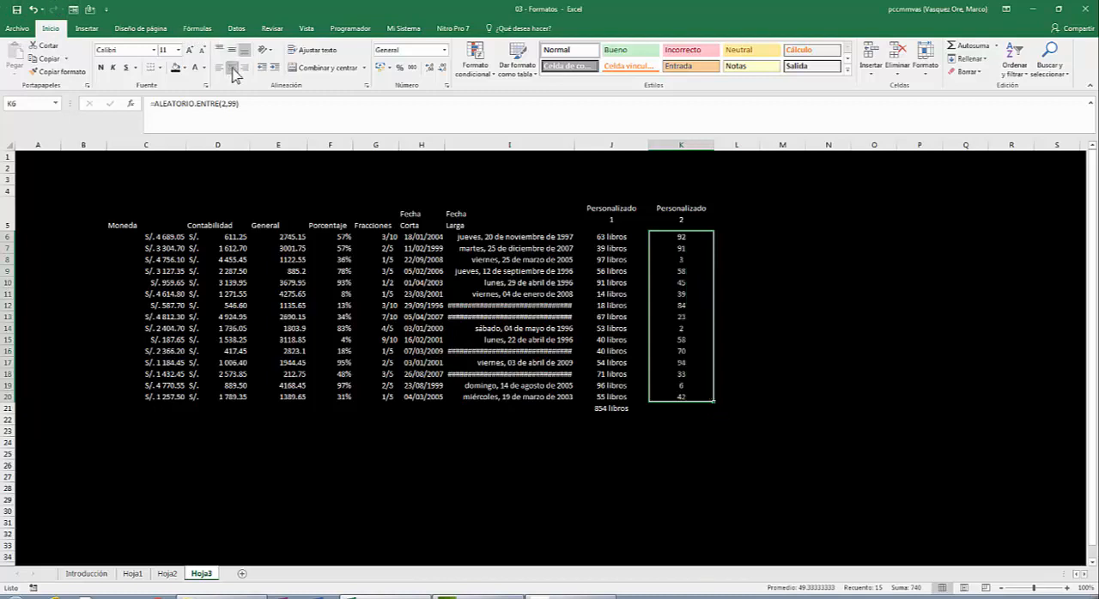
- Apply the custom number format "Tengo "##" lapiceros" to K6:K20 and widen column K to fit the values
{"action": "right_click", "coordinate": [684, 243]}
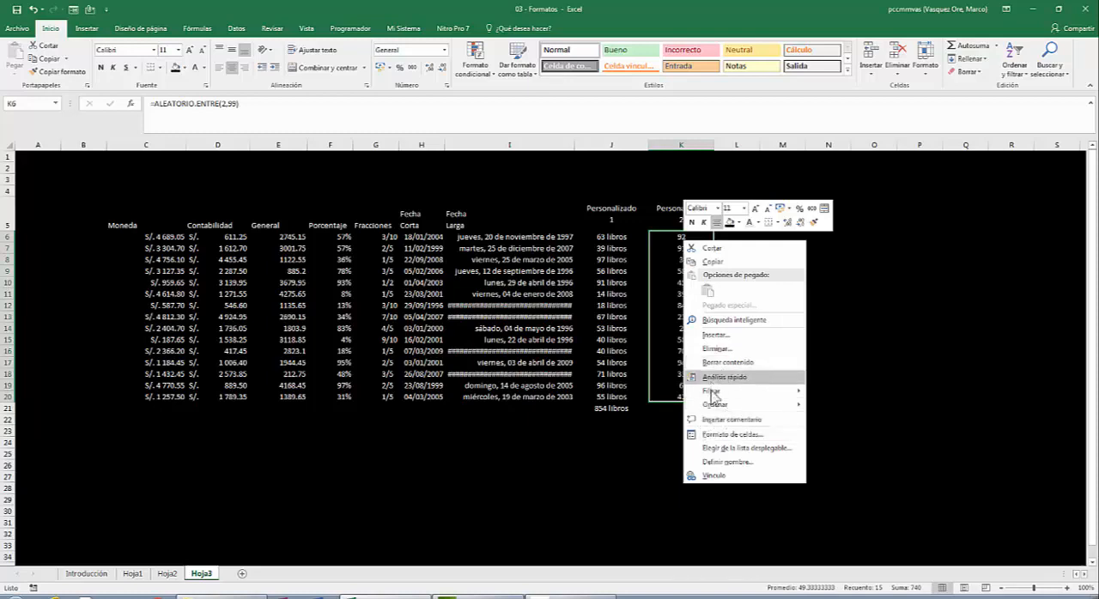
{"action": "left_click", "coordinate": [741, 436]}
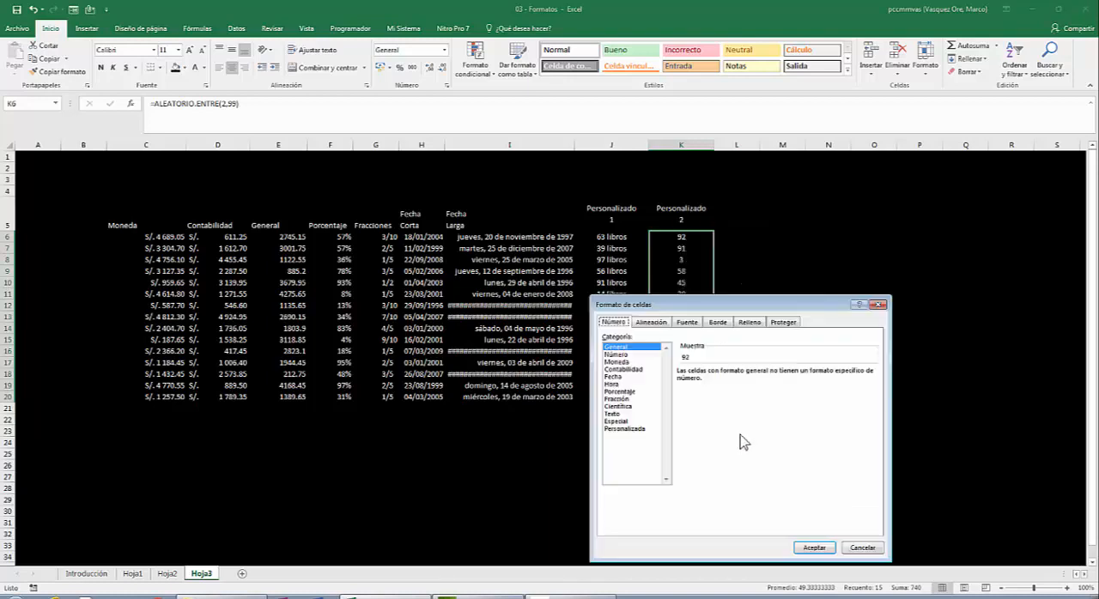
{"action": "left_click_drag", "start_coordinate": [668, 304], "coordinate": [561, 130]}
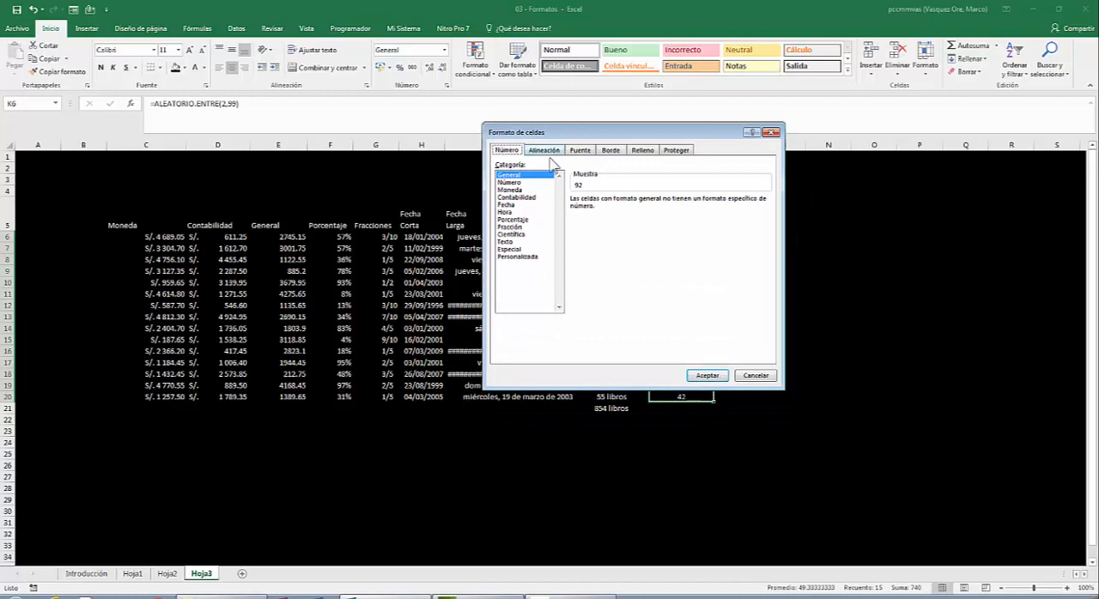
{"action": "left_click", "coordinate": [521, 256]}
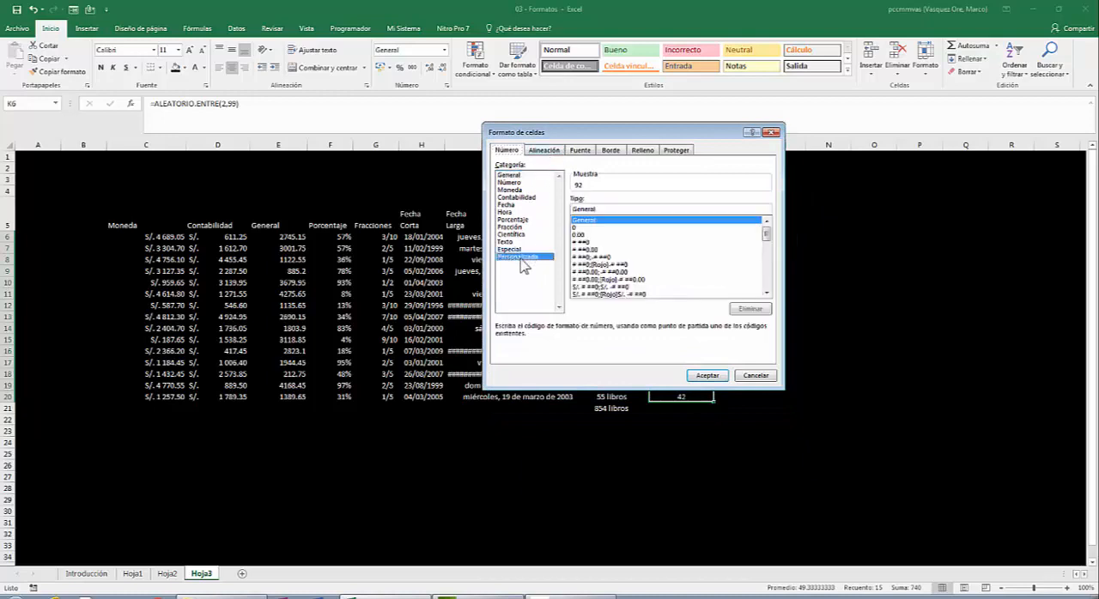
{"action": "left_click", "coordinate": [598, 208]}
{"action": "key", "text": "BackSpace"}
{"action": "key", "text": "BackSpace"}
{"action": "key", "text": "BackSpace"}
{"action": "key", "text": "BackSpace"}
{"action": "key", "text": "BackSpace"}
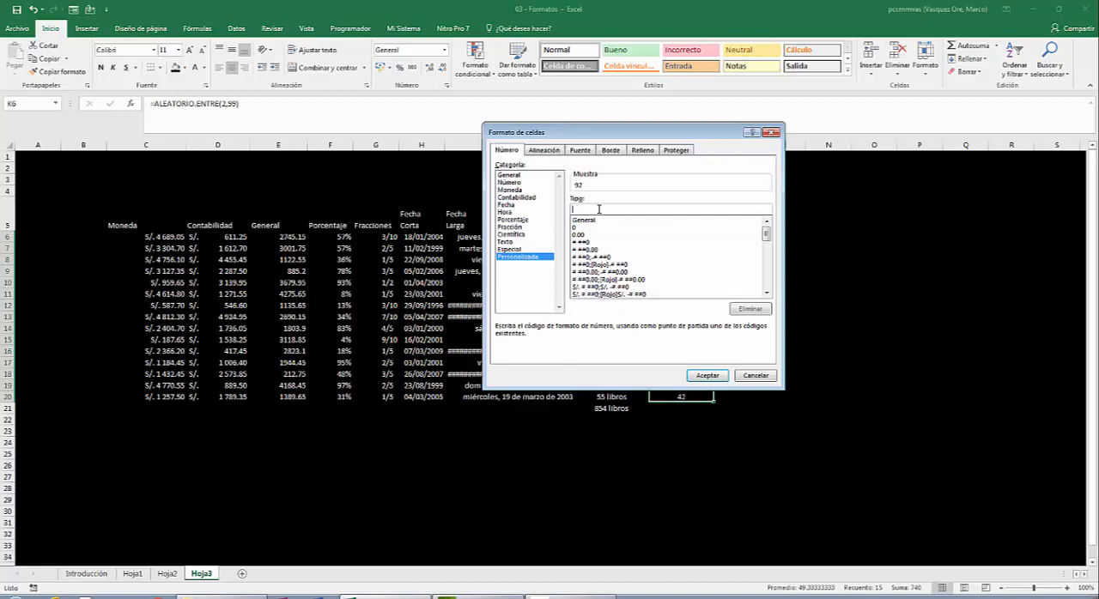
{"action": "type", "text": "\""}
{"action": "type", "text": "Tengo \""}
{"action": "type", "text": "\" lapiceros"}
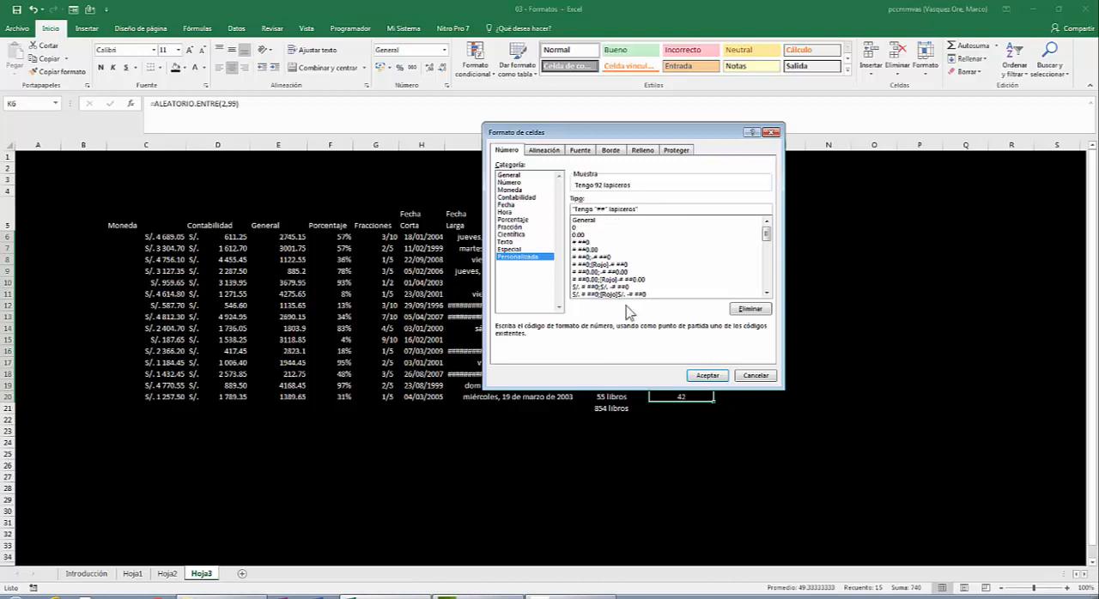
{"action": "left_click", "coordinate": [705, 378]}
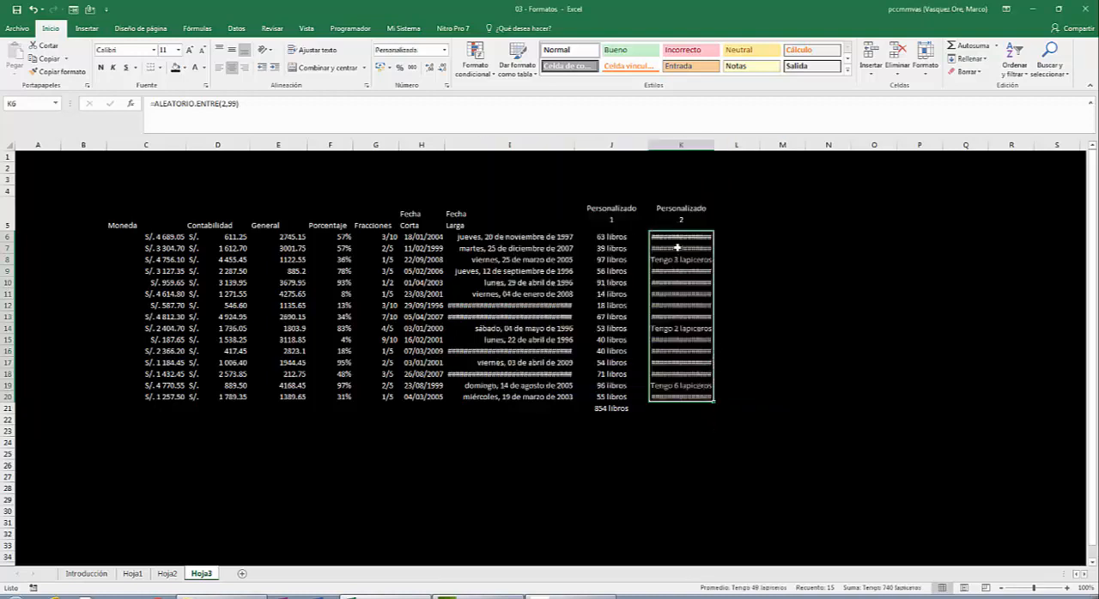
{"action": "left_click", "coordinate": [688, 158]}
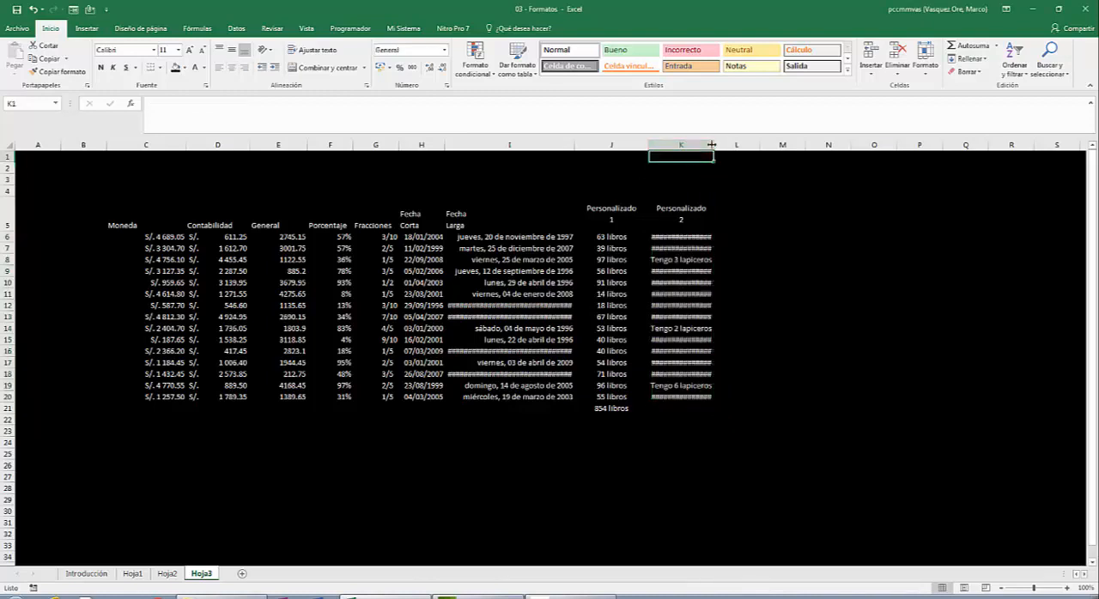
{"action": "left_click_drag", "start_coordinate": [712, 144], "coordinate": [776, 137]}
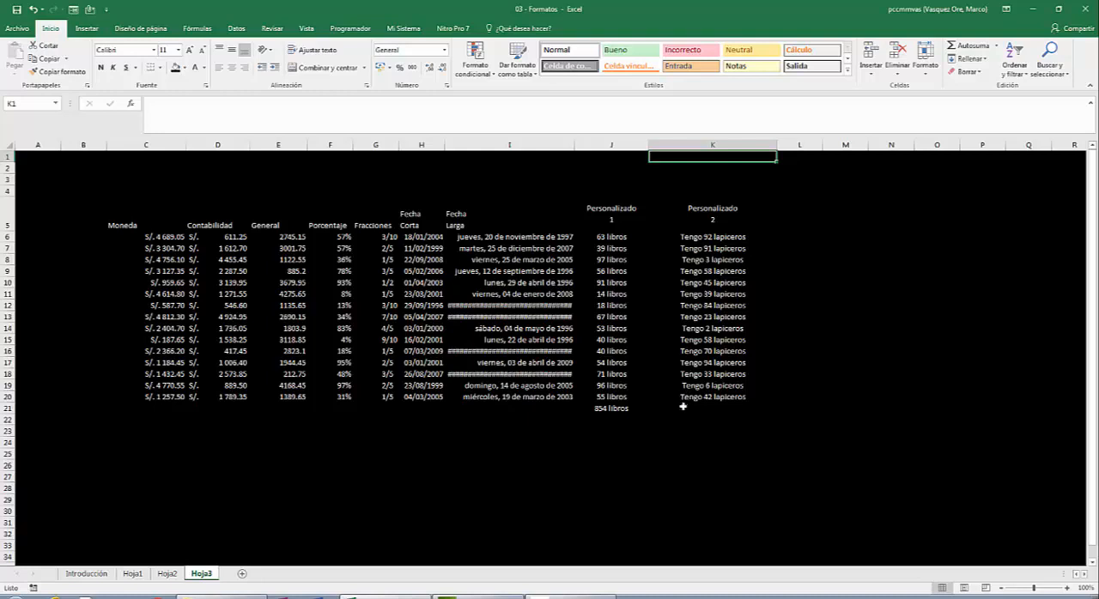
- Total the Personalizado 2 column in K21 with =SUMA(K6:K20) and center the result
{"action": "left_click", "coordinate": [698, 233]}
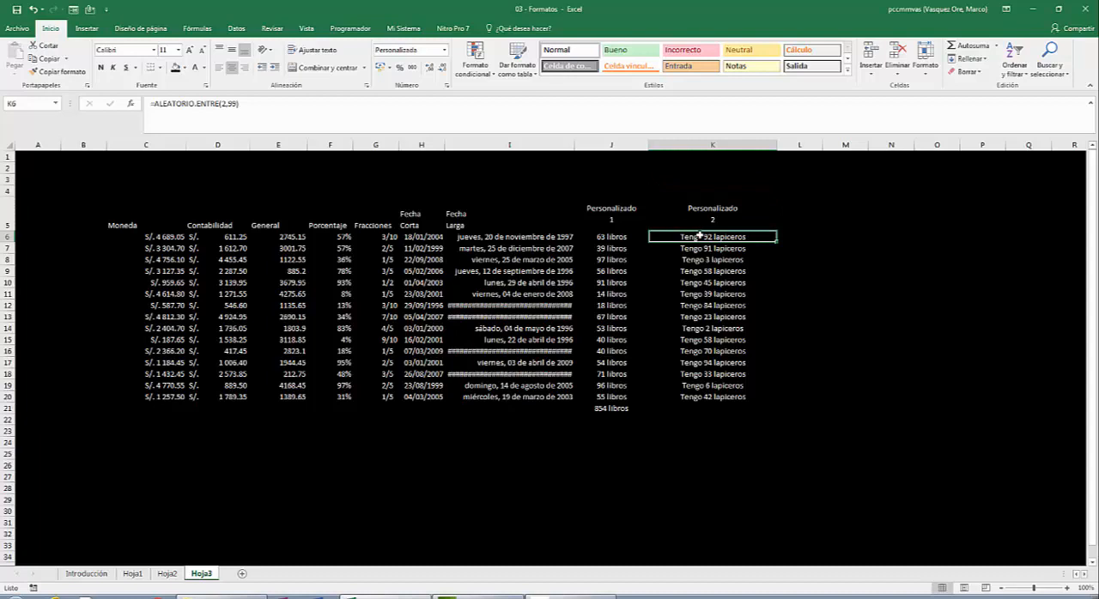
{"action": "key", "text": "Down"}
{"action": "key", "text": "Down"}
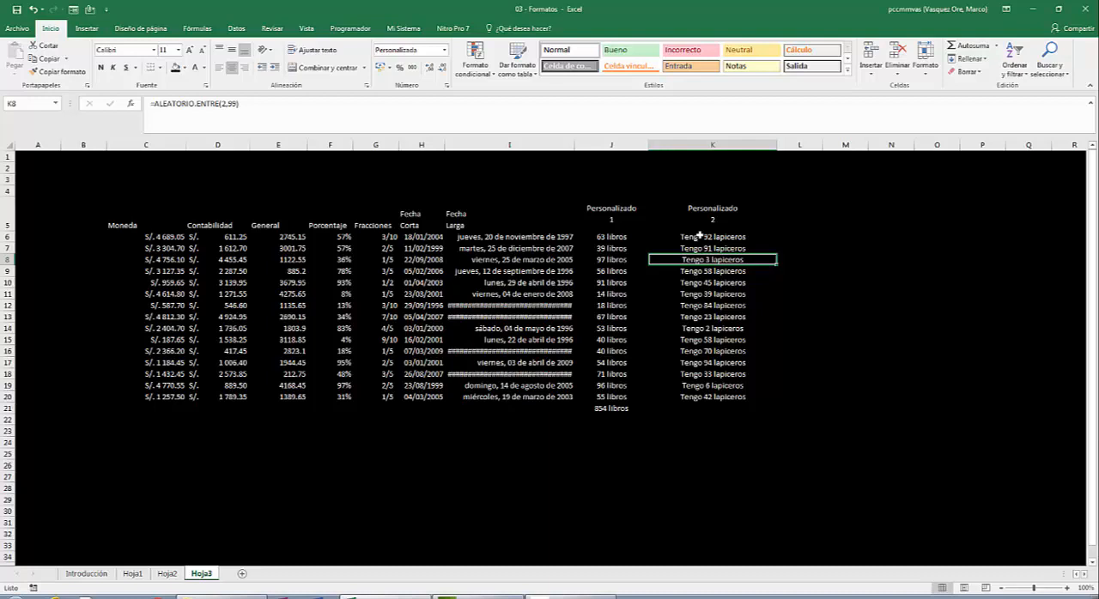
{"action": "key", "text": "Down"}
{"action": "key", "text": "Down"}
{"action": "key", "text": "Down"}
{"action": "key", "text": "Down"}
{"action": "key", "text": "Down"}
{"action": "key", "text": "Down"}
{"action": "key", "text": "Down"}
{"action": "key", "text": "Down"}
{"action": "key", "text": "Down"}
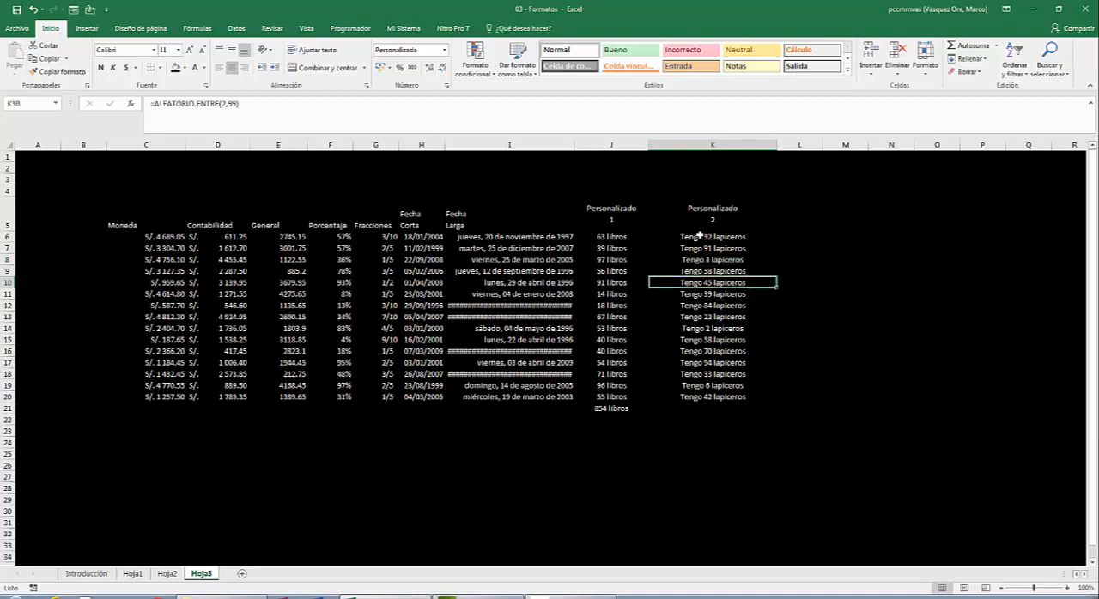
{"action": "key", "text": "Down"}
{"action": "key", "text": "Down"}
{"action": "key", "text": "Down"}
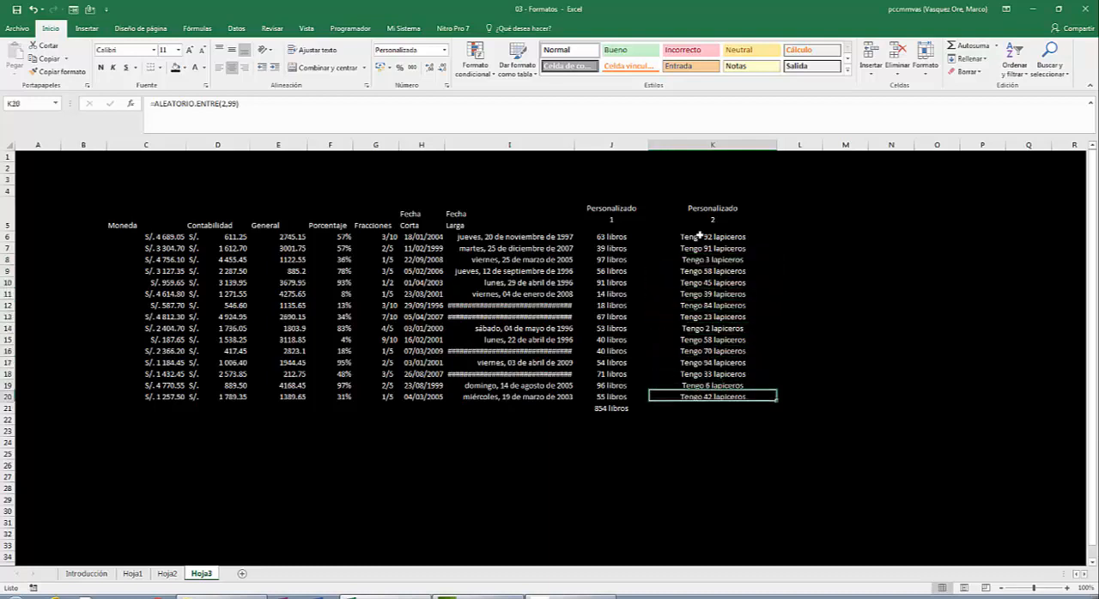
{"action": "key", "text": "Down"}
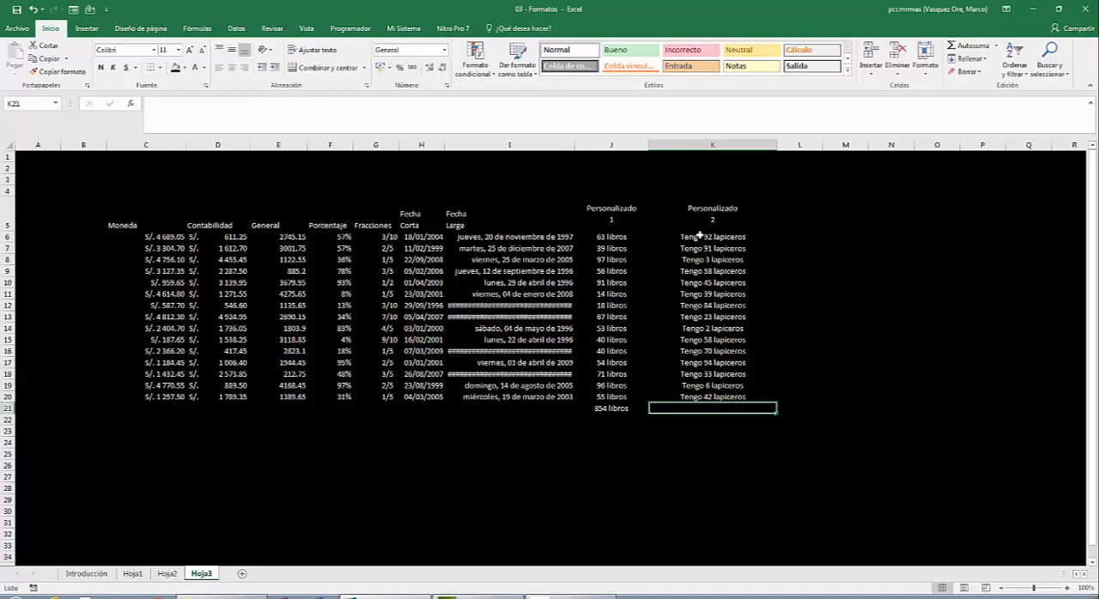
{"action": "type", "text": "=suma("}
{"action": "key", "text": "Up"}
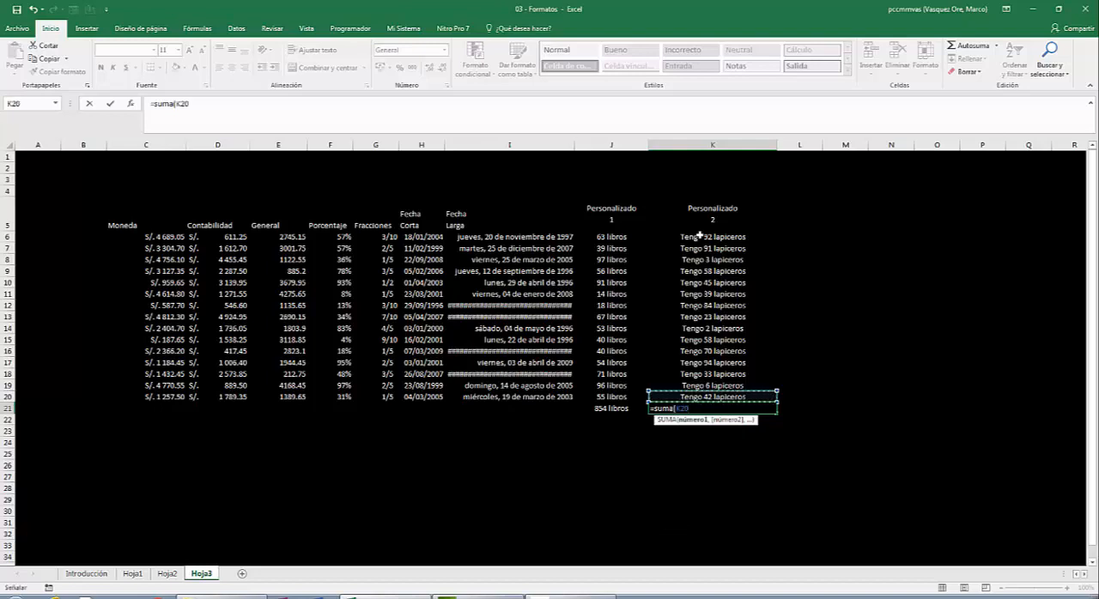
{"action": "key", "text": "shift+Up"}
{"action": "key", "text": "shift+Up"}
{"action": "key", "text": "shift+Up"}
{"action": "key", "text": "shift+Up"}
{"action": "key", "text": "shift+Up"}
{"action": "key", "text": "shift+Up"}
{"action": "key", "text": "shift+Up"}
{"action": "key", "text": "shift+Up"}
{"action": "key", "text": "shift+Up"}
{"action": "key", "text": "shift+Up"}
{"action": "key", "text": "shift+Up"}
{"action": "key", "text": "shift+Up"}
{"action": "key", "text": "shift+Up"}
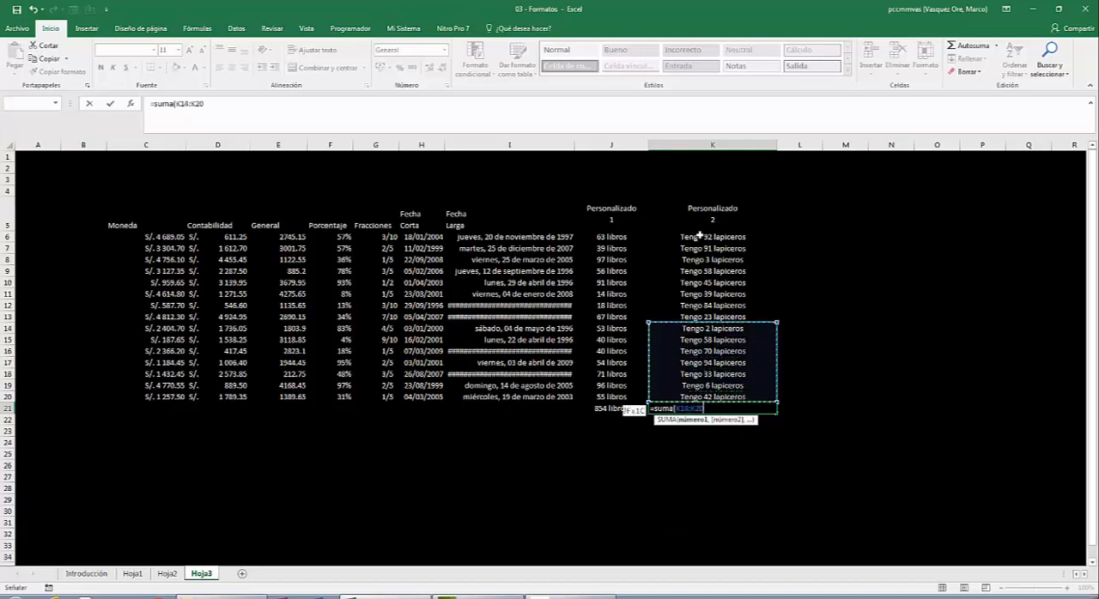
{"action": "key", "text": "shift+Up"}
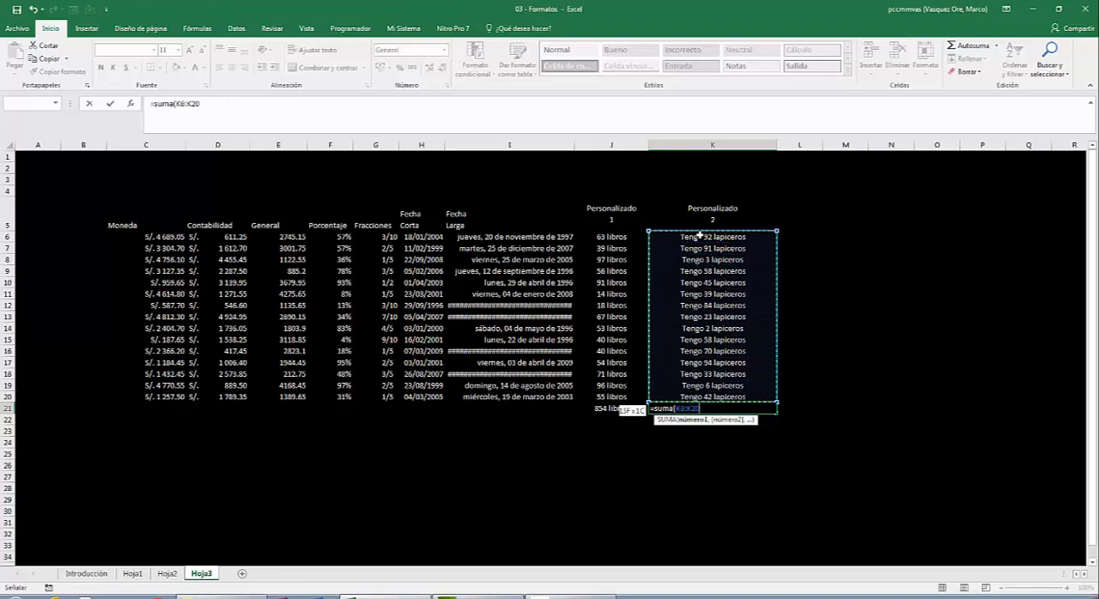
{"action": "type", "text": ")"}
{"action": "key", "text": "Return"}
{"action": "key", "text": "Up"}
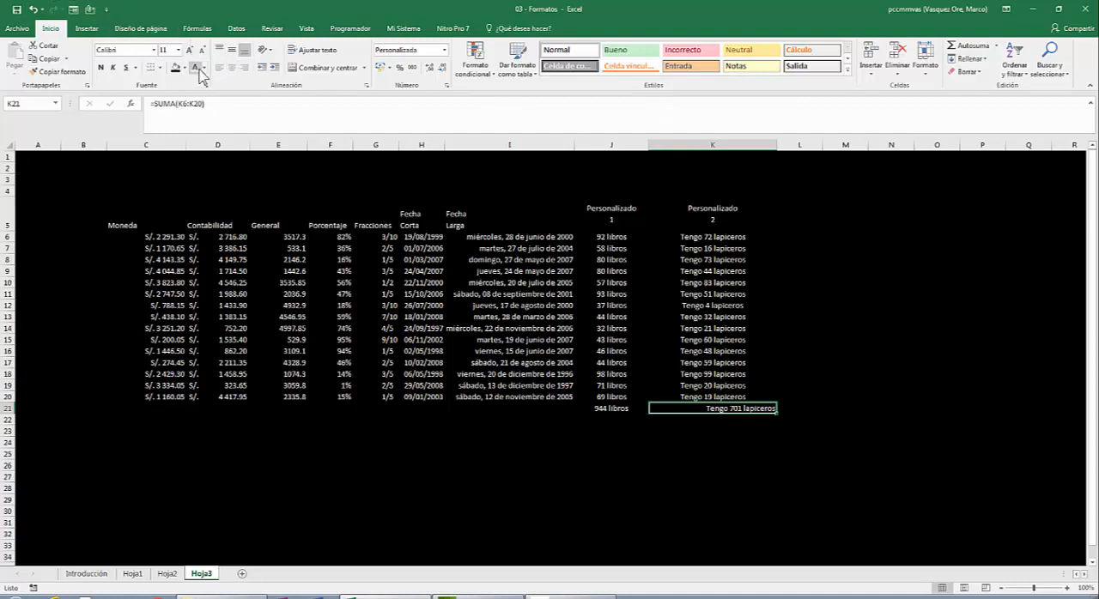
{"action": "left_click", "coordinate": [232, 68]}
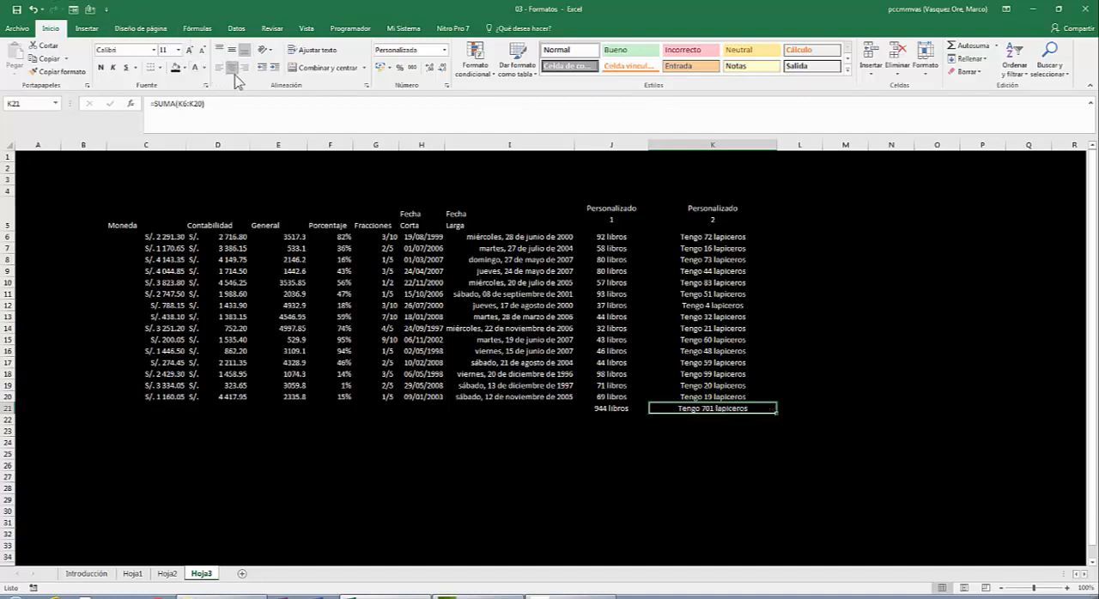
- Add outline and inside borders in a light theme color to the whole table C5:K20
{"action": "left_click", "coordinate": [455, 180]}
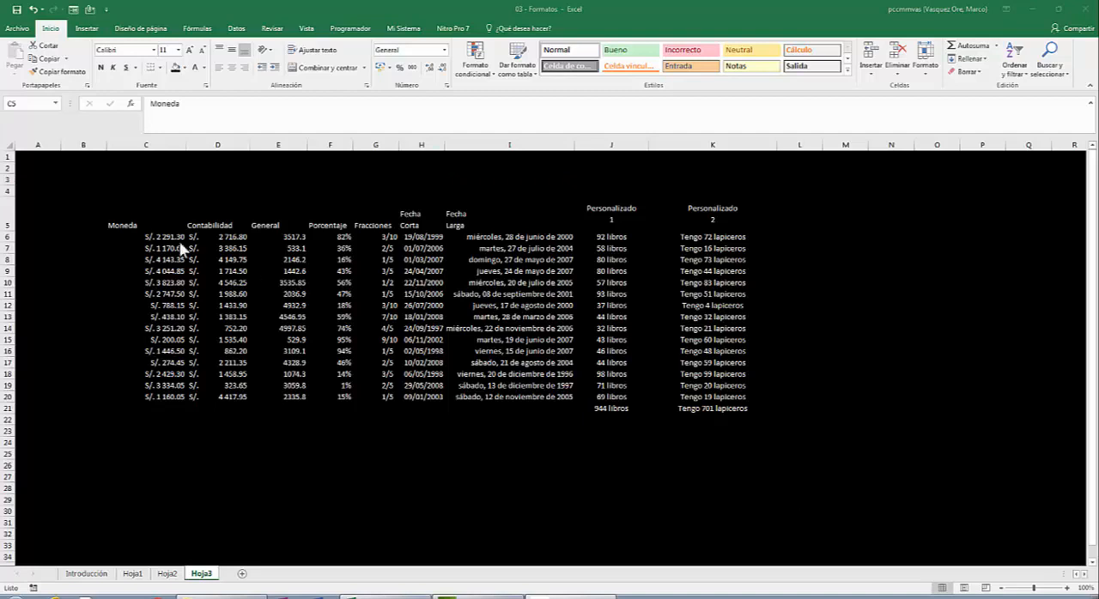
{"action": "left_click", "coordinate": [121, 219]}
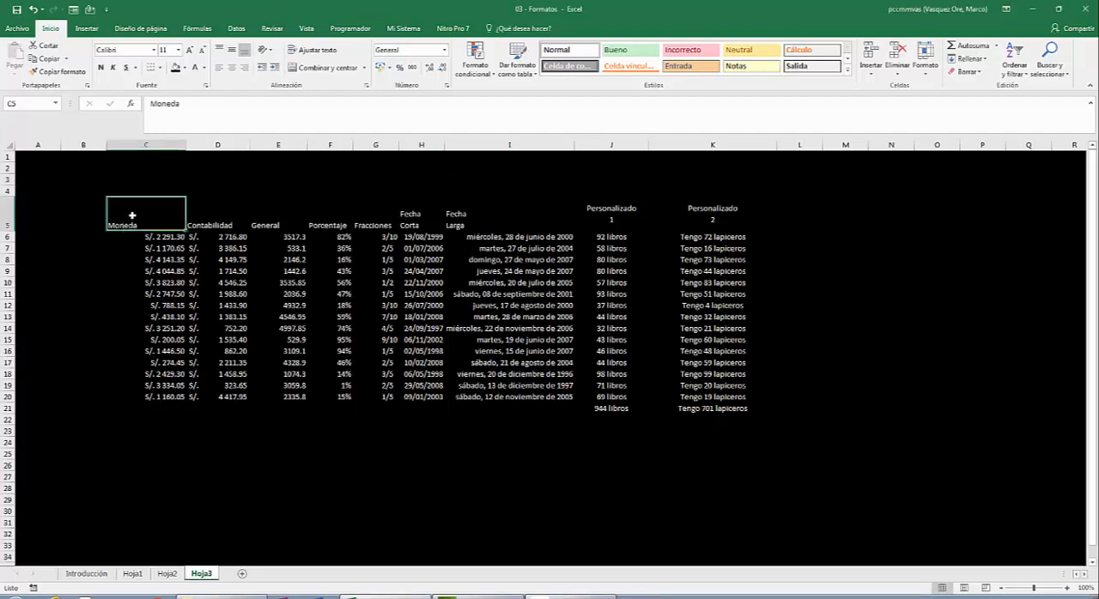
{"action": "left_click_drag", "start_coordinate": [133, 215], "coordinate": [728, 398]}
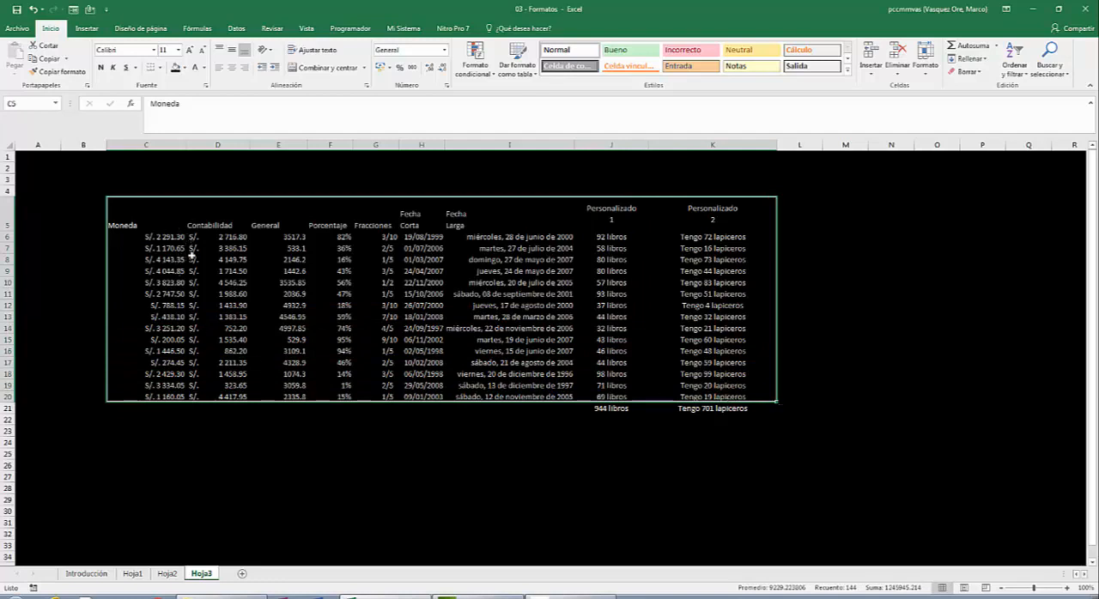
{"action": "right_click", "coordinate": [190, 255]}
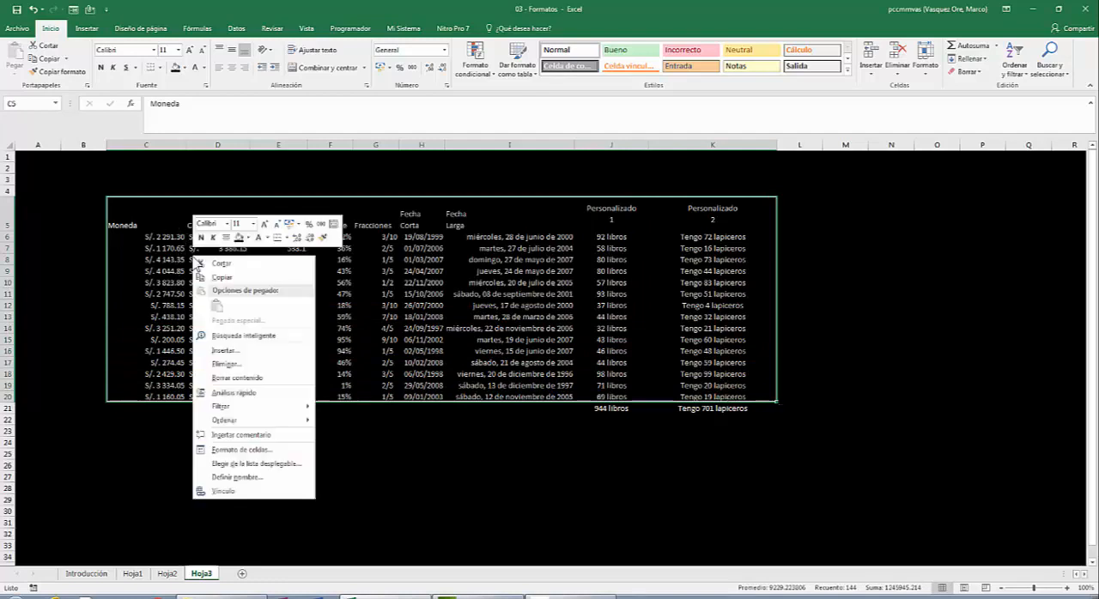
{"action": "left_click", "coordinate": [230, 450]}
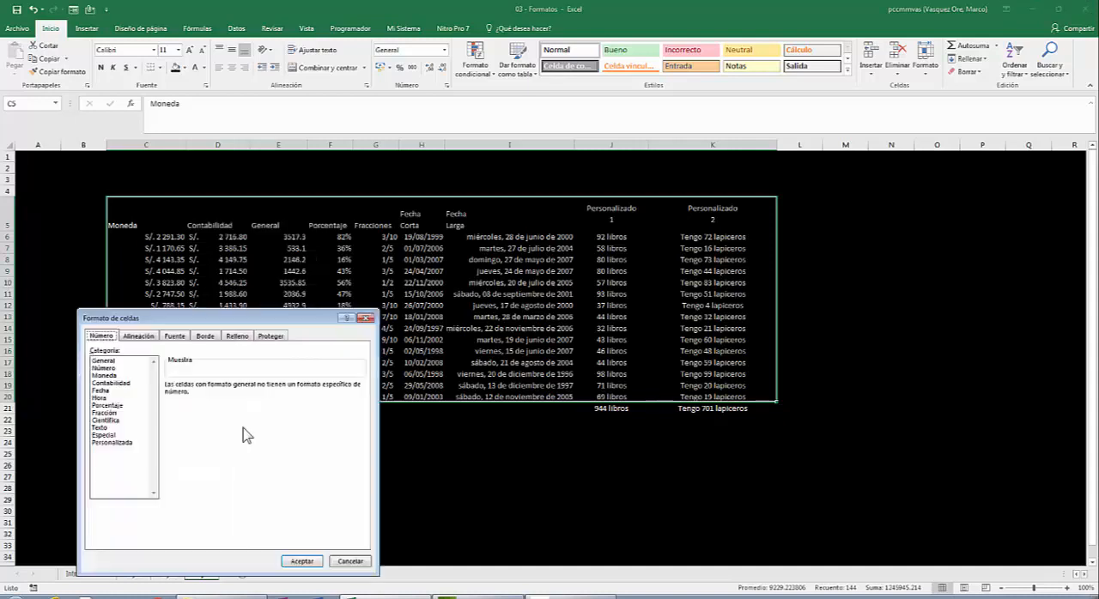
{"action": "left_click_drag", "start_coordinate": [215, 327], "coordinate": [508, 143]}
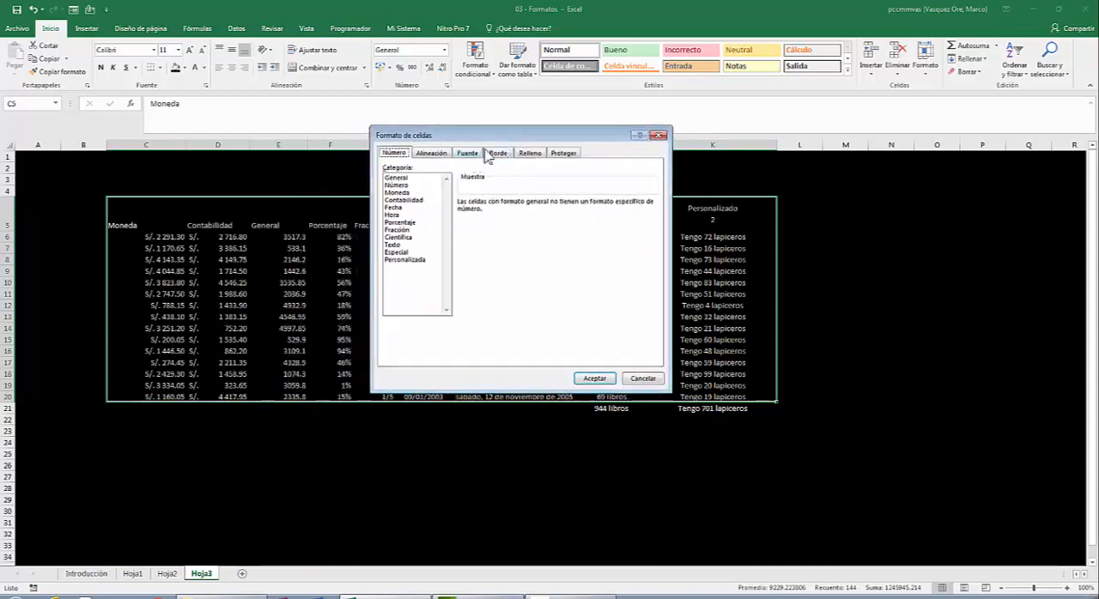
{"action": "left_click", "coordinate": [498, 154]}
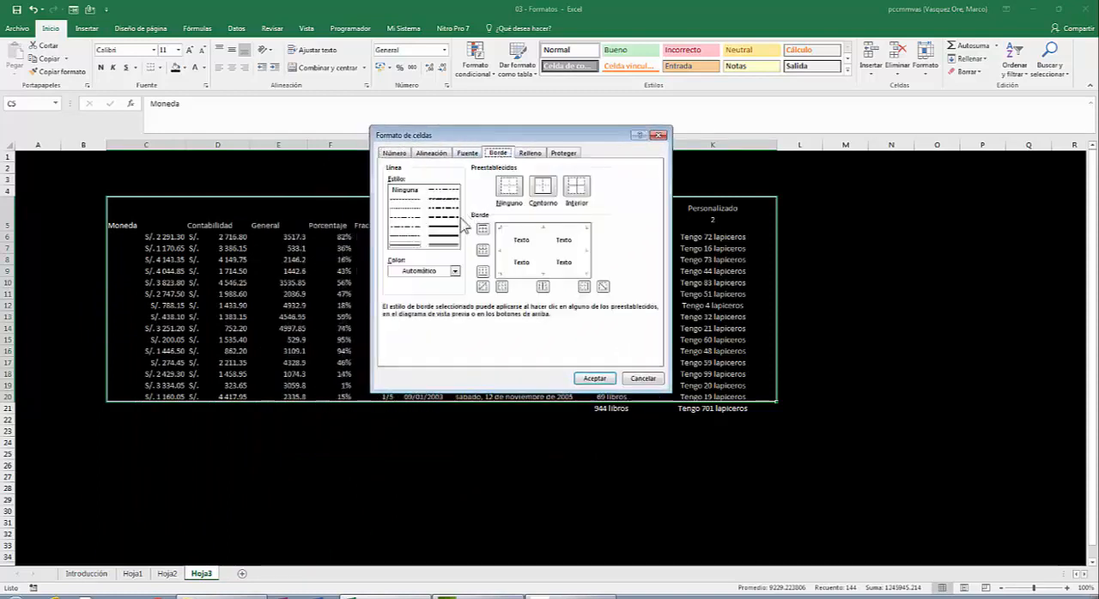
{"action": "left_click", "coordinate": [454, 271]}
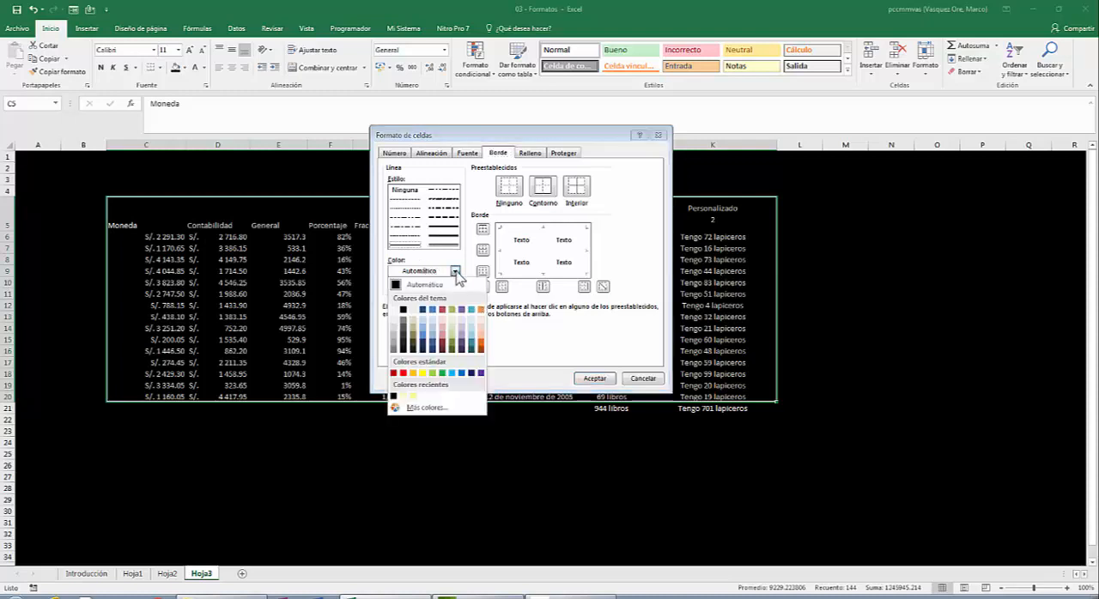
{"action": "left_click", "coordinate": [417, 318]}
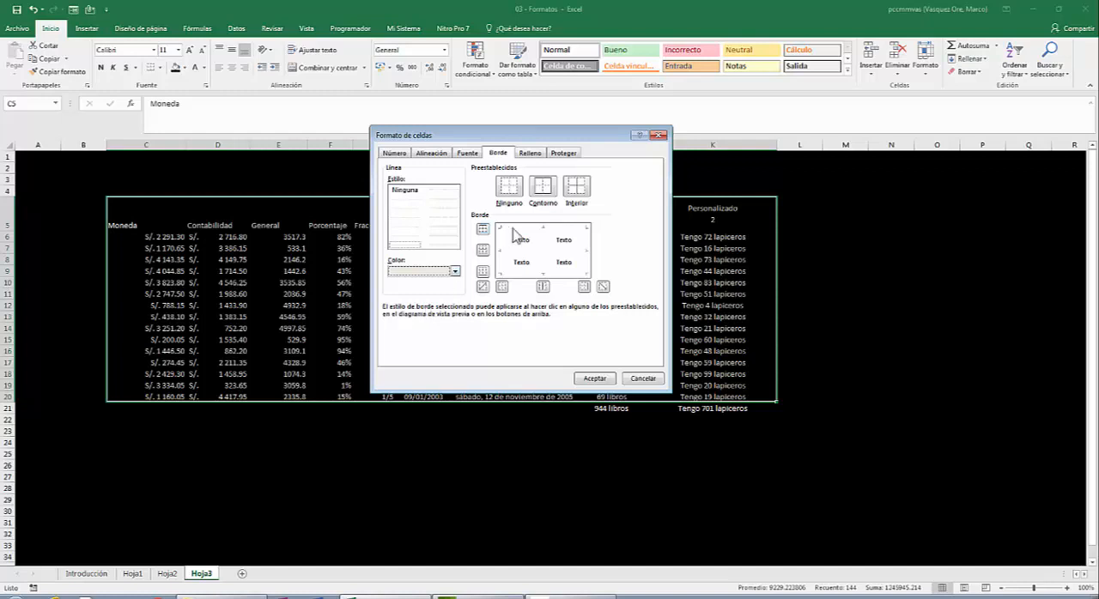
{"action": "left_click", "coordinate": [547, 191]}
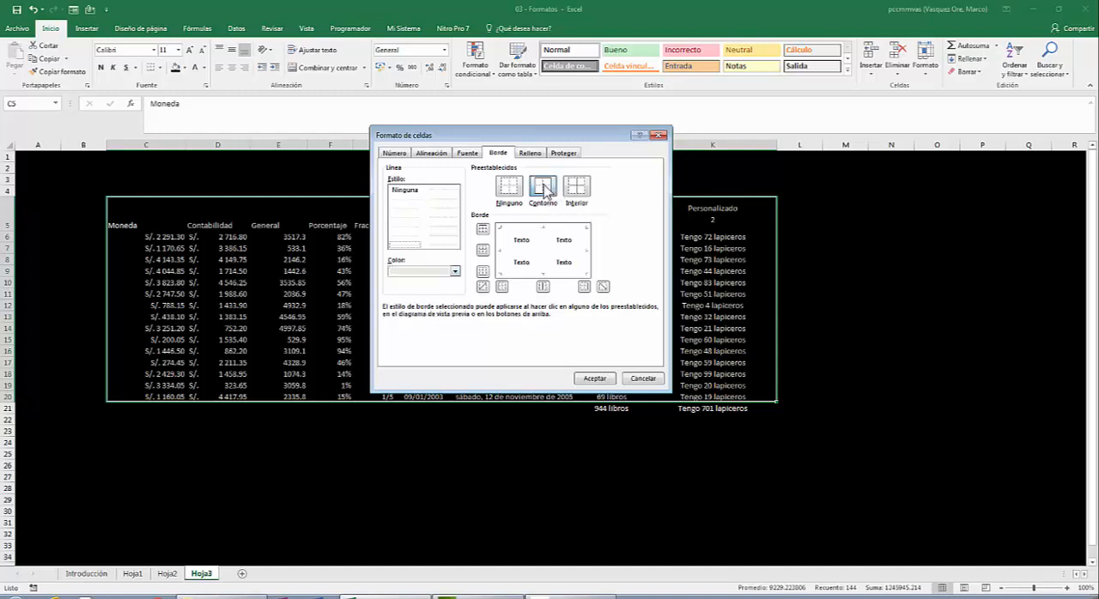
{"action": "left_click", "coordinate": [576, 186]}
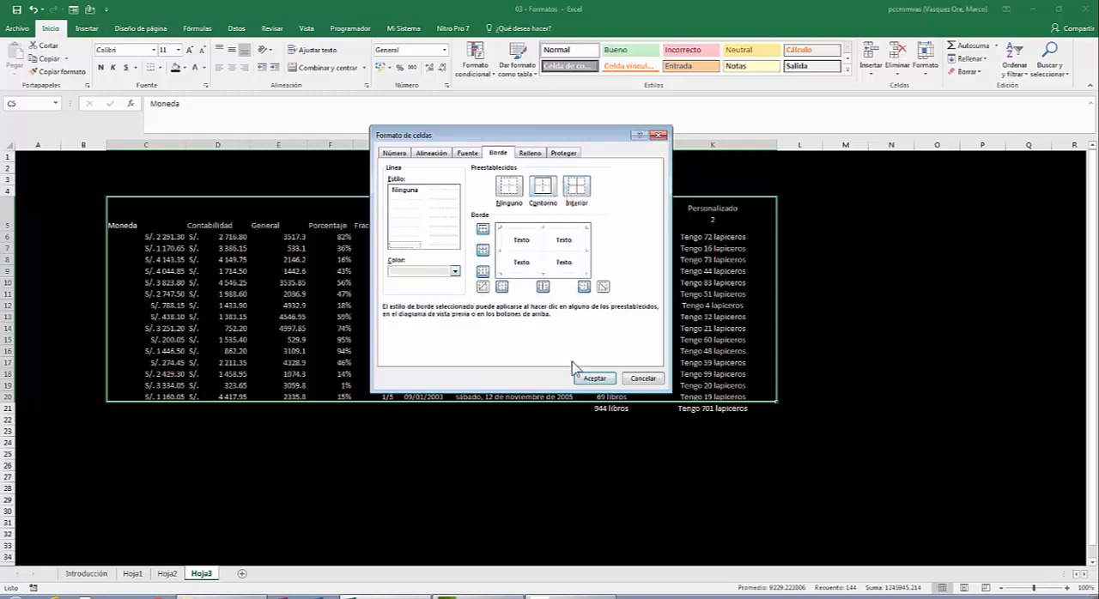
{"action": "left_click", "coordinate": [595, 379]}
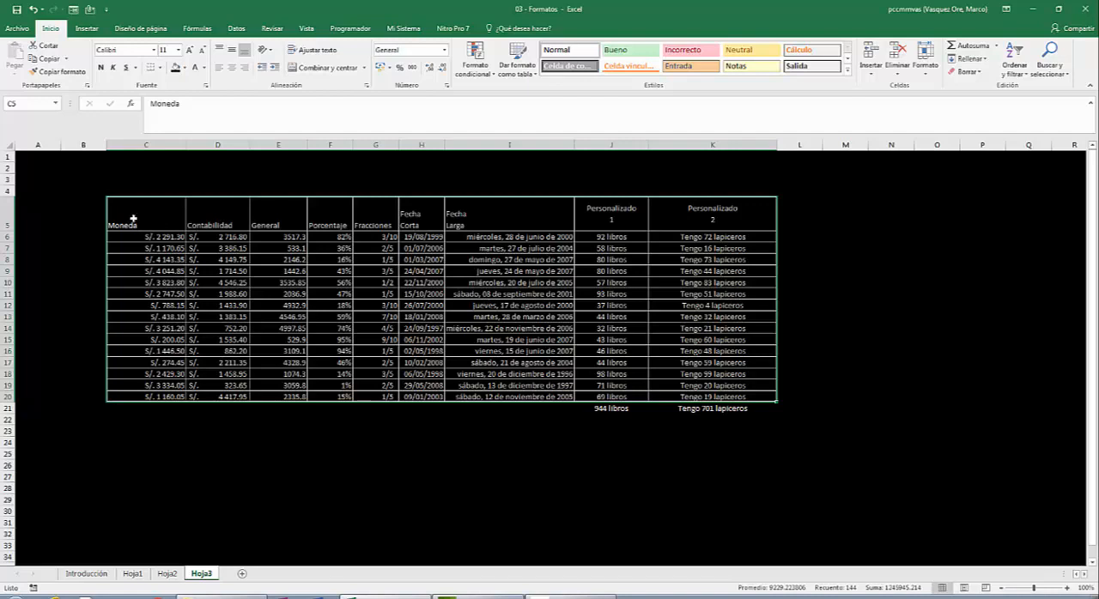
- Center the header cells C5:K5 both horizontally and vertically
{"action": "left_click_drag", "start_coordinate": [141, 219], "coordinate": [725, 212]}
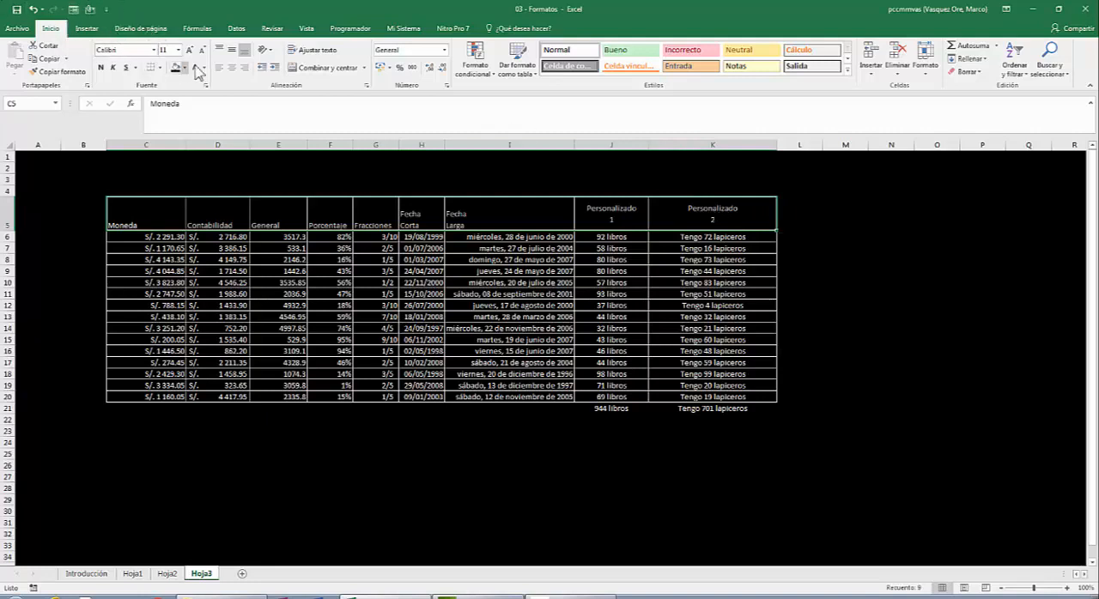
{"action": "left_click", "coordinate": [240, 77]}
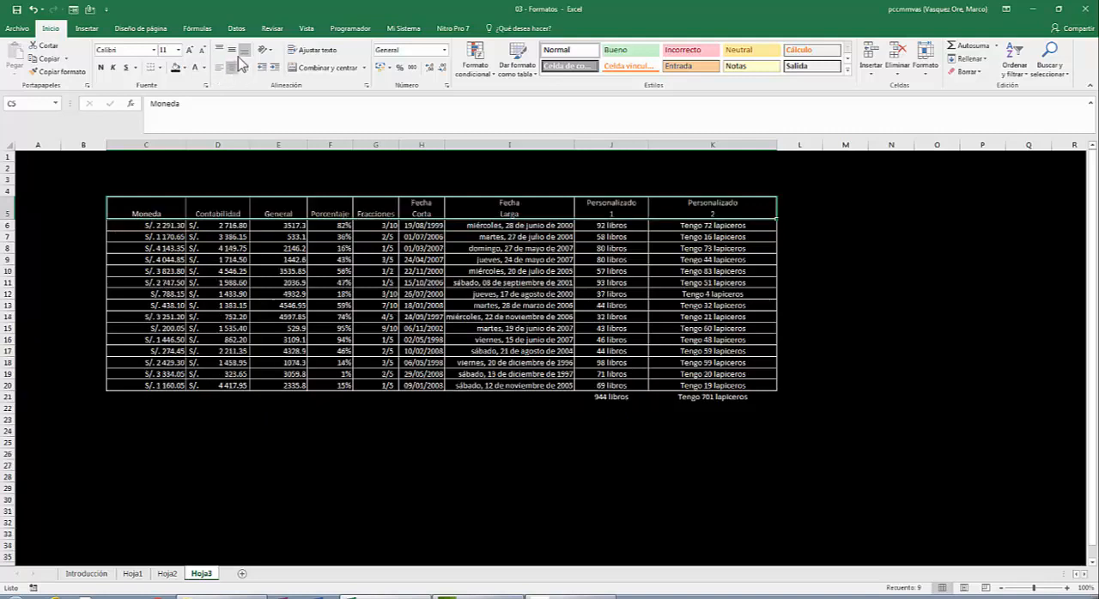
{"action": "left_click", "coordinate": [236, 54]}
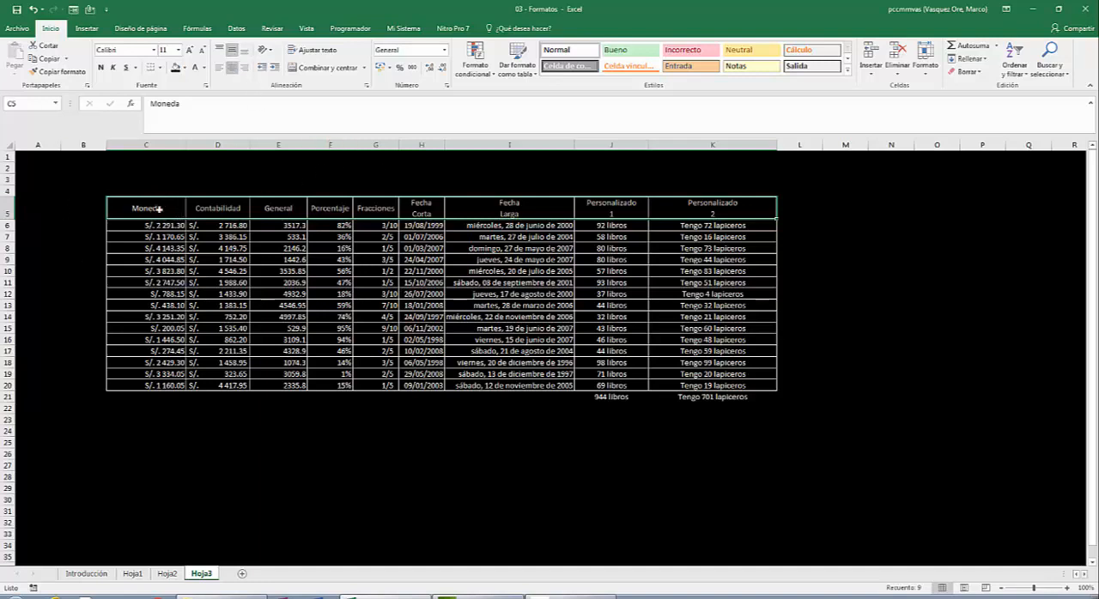
- Fill the header cells C5:K5 with the standard dark red color
{"action": "left_click_drag", "start_coordinate": [160, 208], "coordinate": [692, 207]}
{"action": "left_click", "coordinate": [184, 69]}
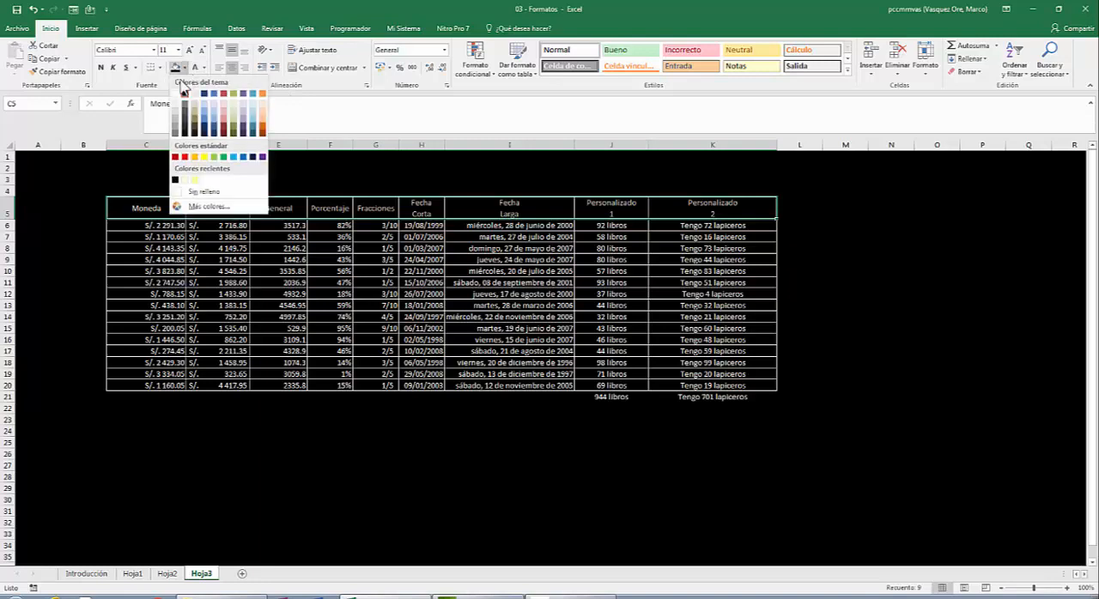
{"action": "left_click", "coordinate": [176, 157]}
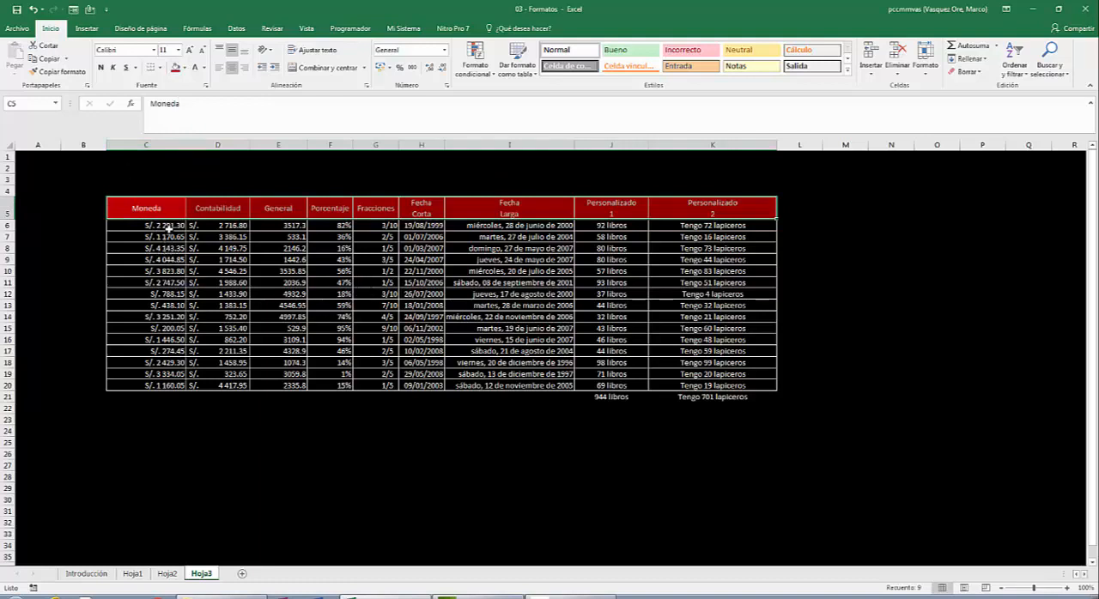
- Center the Moneda values in C6:C20 horizontally
{"action": "left_click_drag", "start_coordinate": [149, 225], "coordinate": [129, 387]}
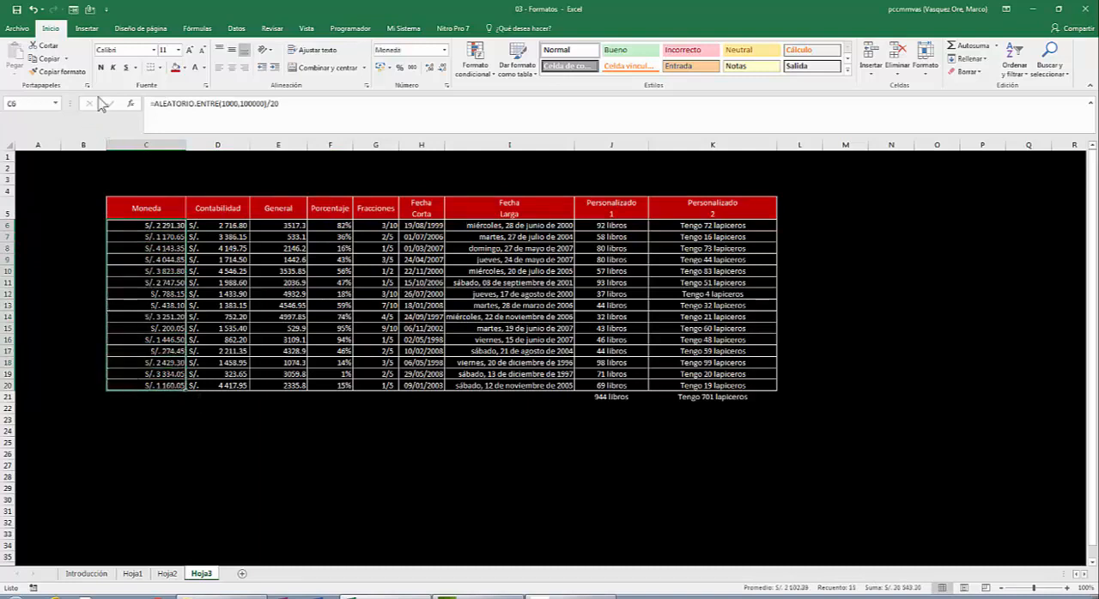
{"action": "left_click", "coordinate": [233, 67]}
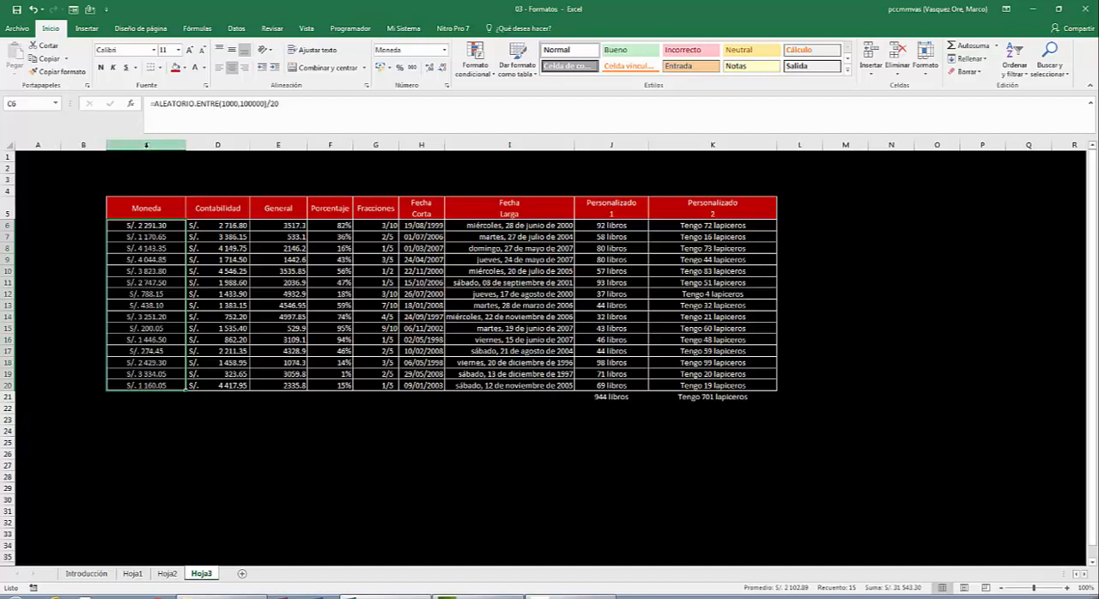
- Autofit the widths of columns C through K to their contents and deselect the columns
{"action": "left_click_drag", "start_coordinate": [146, 144], "coordinate": [330, 144]}
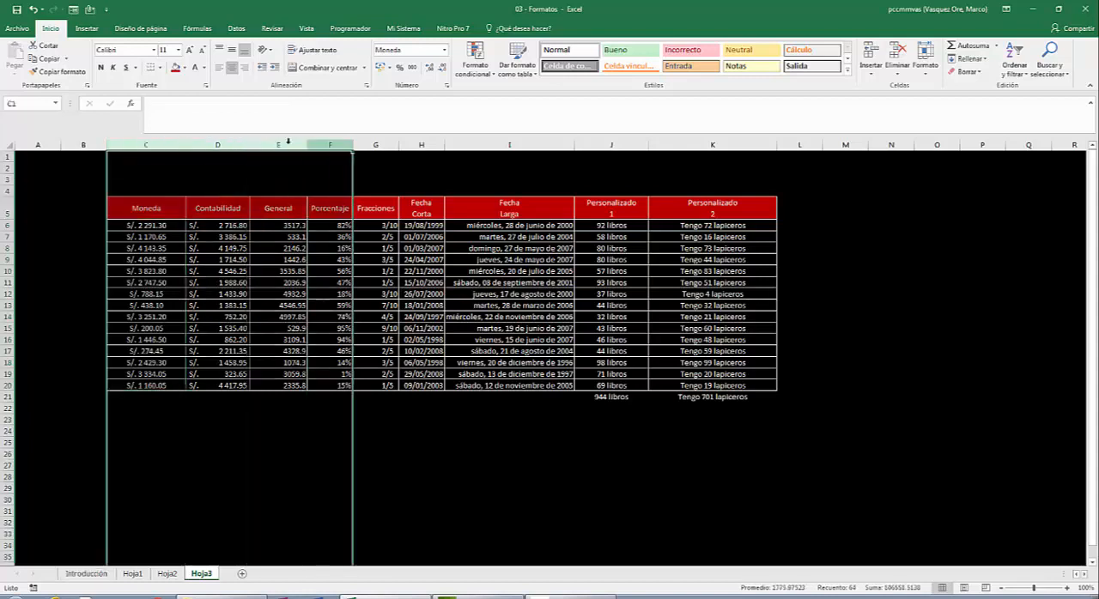
{"action": "left_click", "coordinate": [151, 144]}
{"action": "left_click_drag", "start_coordinate": [151, 144], "coordinate": [736, 142]}
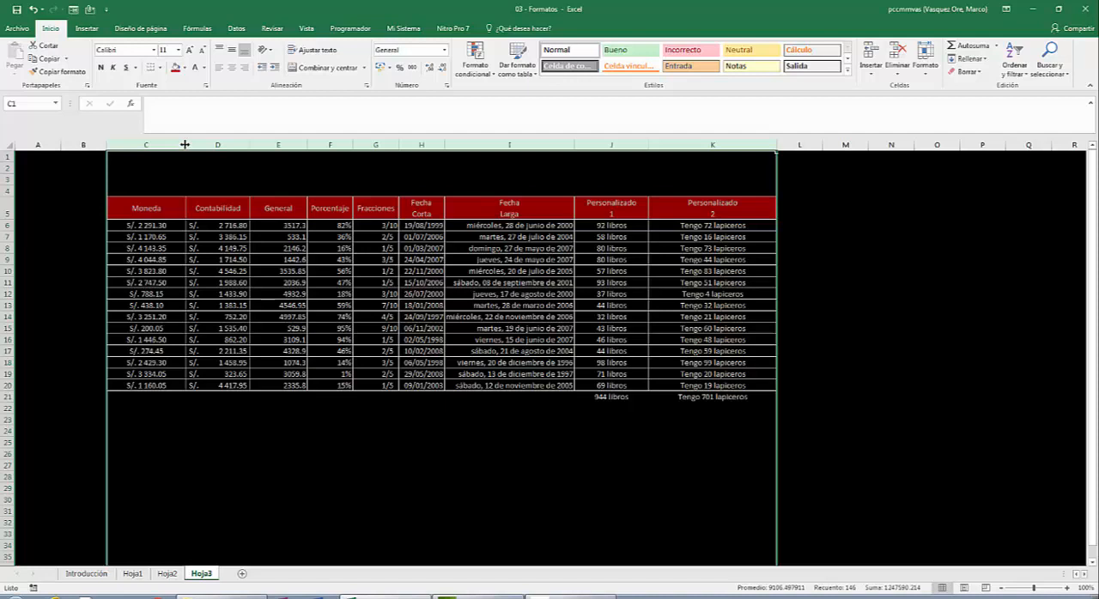
{"action": "double_click", "coordinate": [184, 144]}
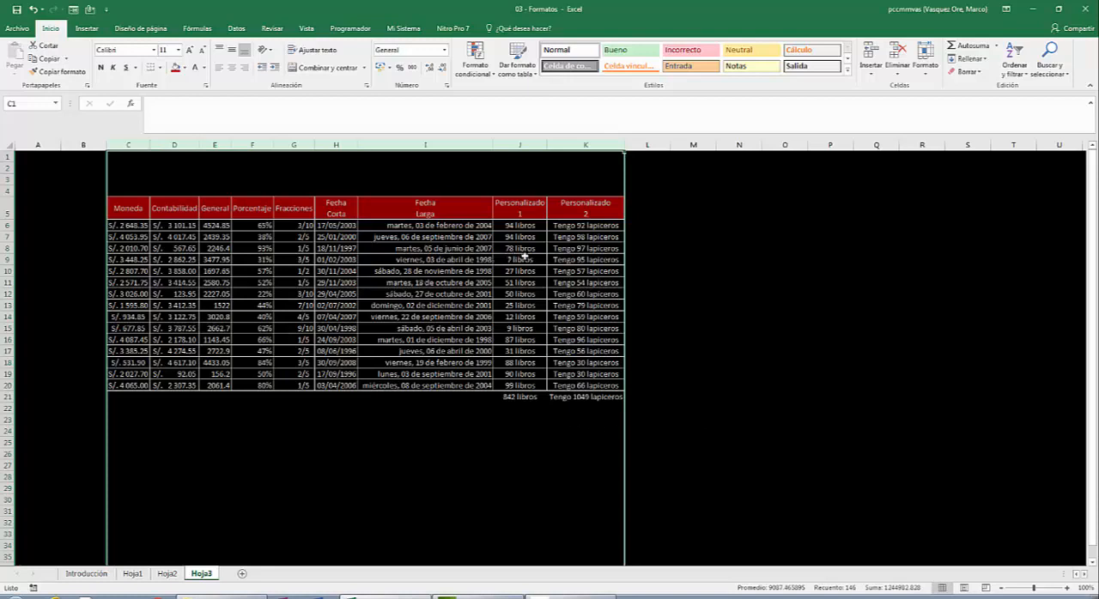
{"action": "left_click", "coordinate": [511, 443]}
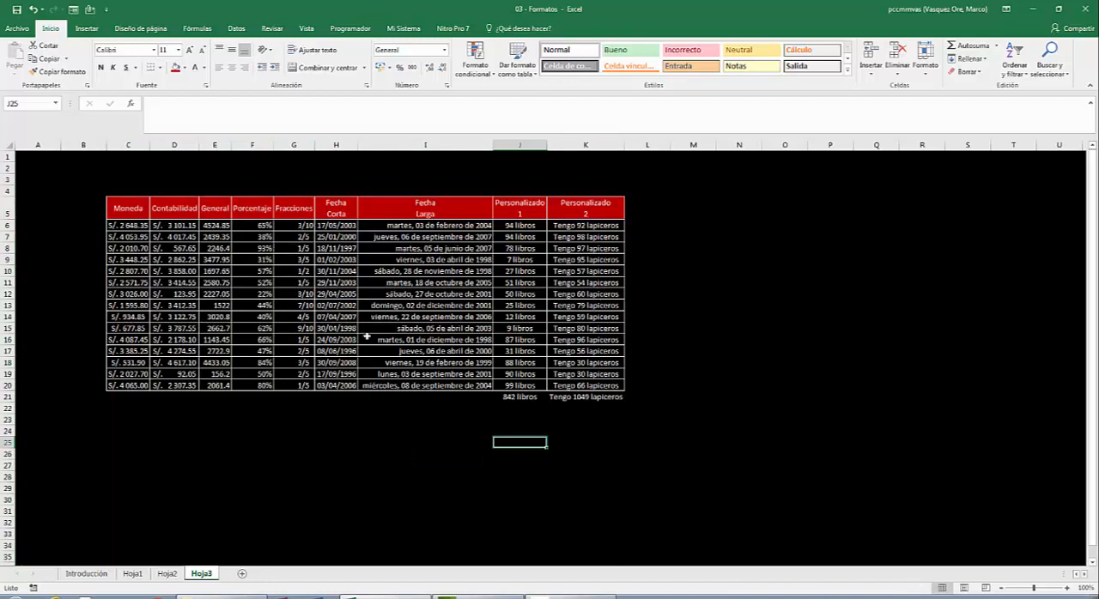